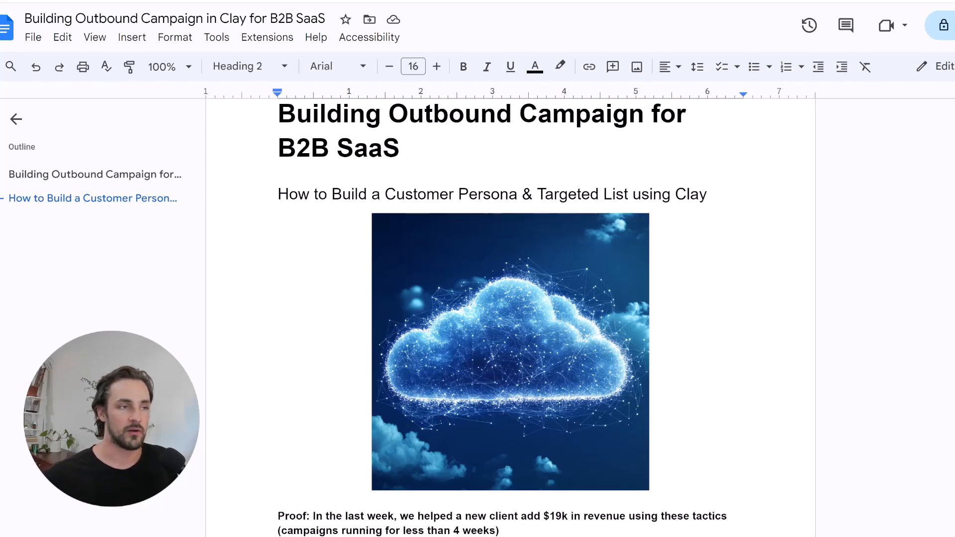
# - Review the numbered Steps list in the outbound campaign document, from finding a company to creating a Clay column
pyautogui.scroll(-6, 770, 390)
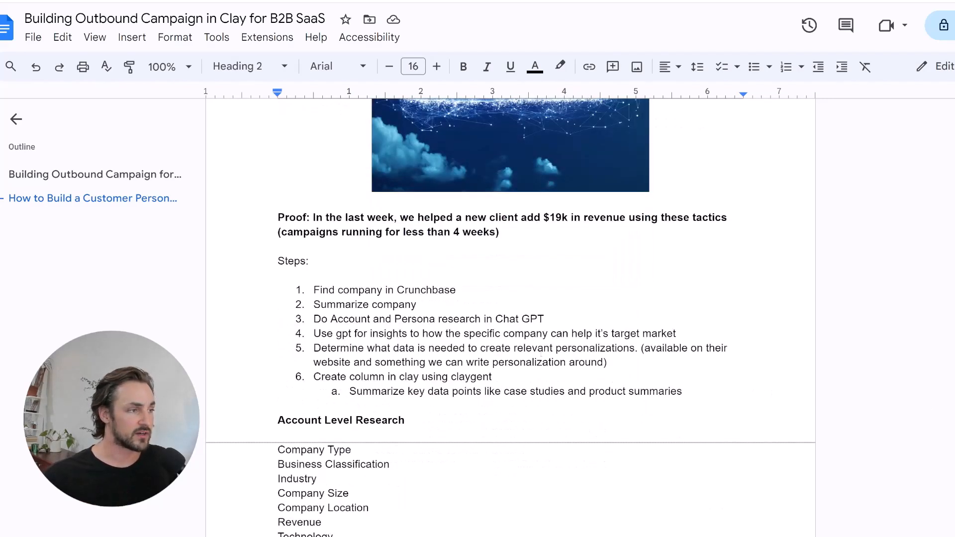
pyautogui.moveTo(277, 263); pyautogui.dragTo(775, 379)
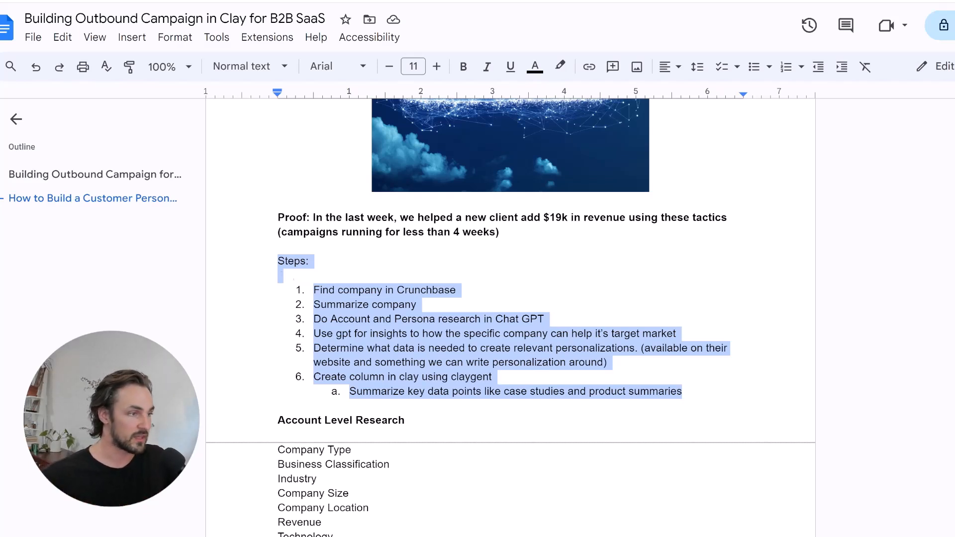
pyautogui.click(308, 273)
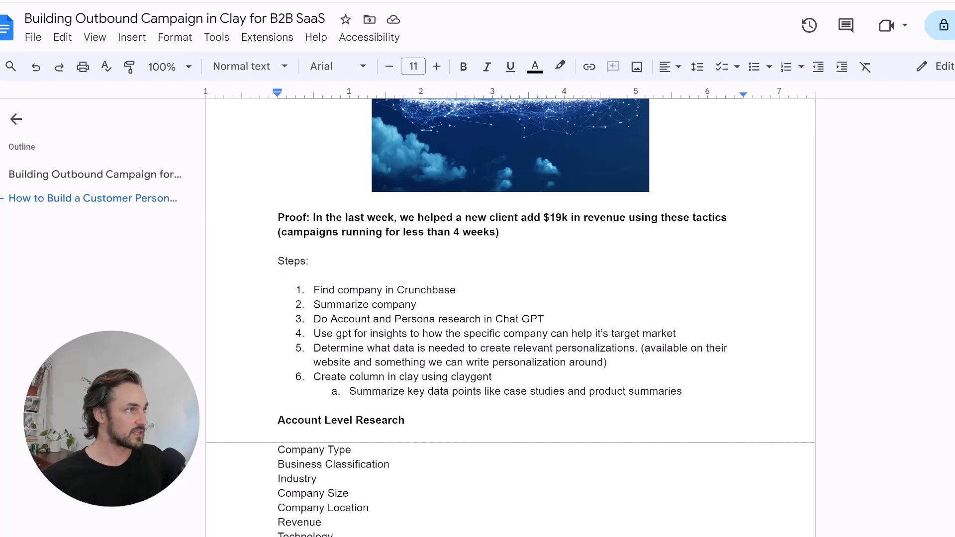
# - Open Crunchbase in a new browser tab and go to its company search
pyautogui.hotkey('ctrl', 't')
pyautogui.write('crun')
pyautogui.press('Return')
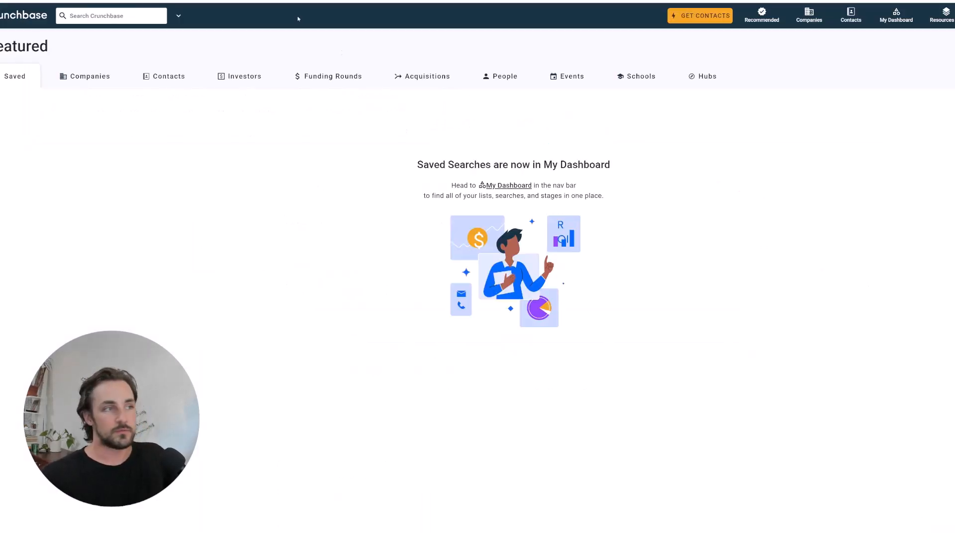
pyautogui.click(86, 77)
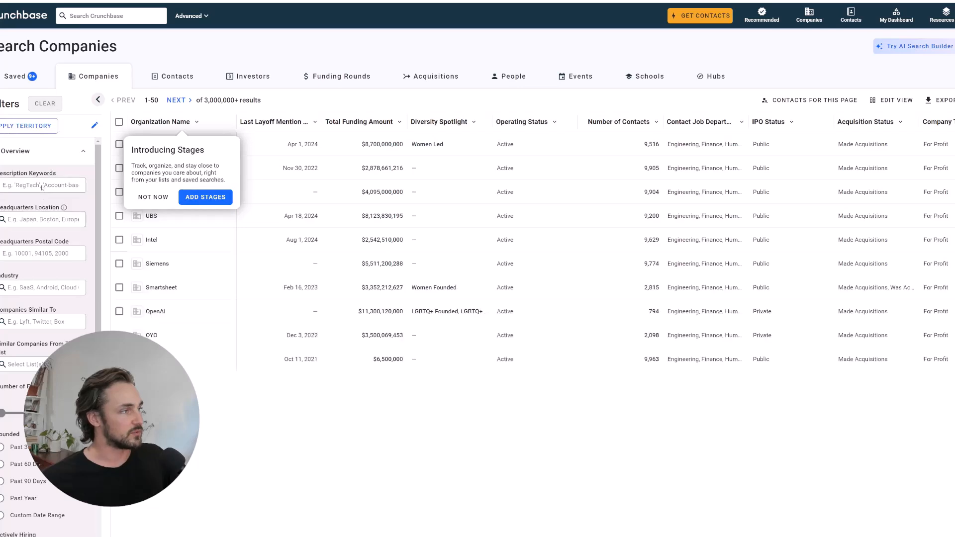
# - Filter the companies by the description keyword "B2B saas" and the SaaS industry
pyautogui.write('B2')
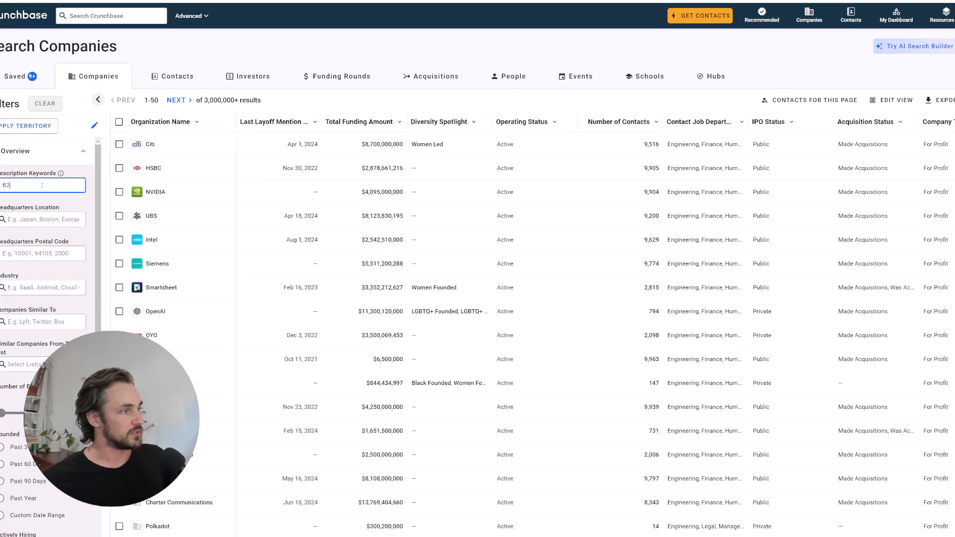
pyautogui.write('B saas')
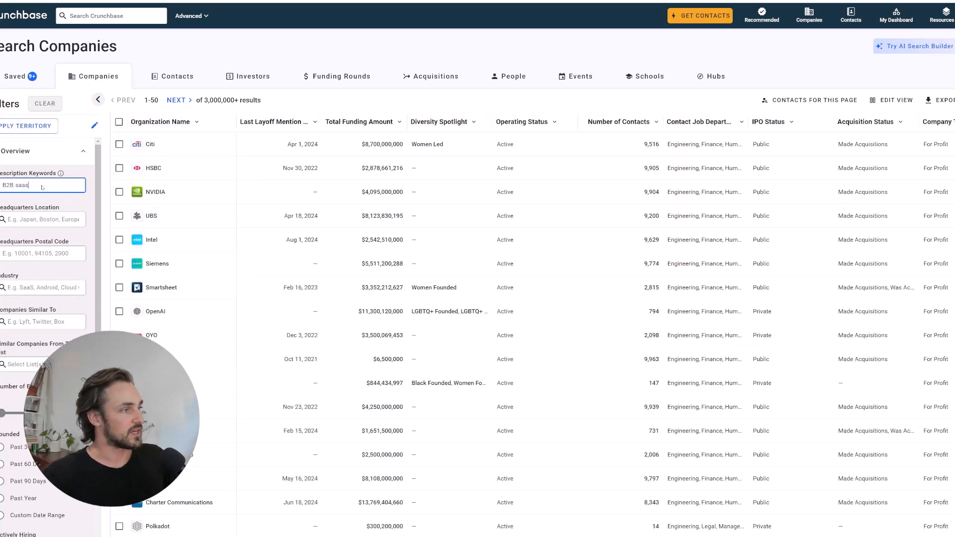
pyautogui.press('Return')
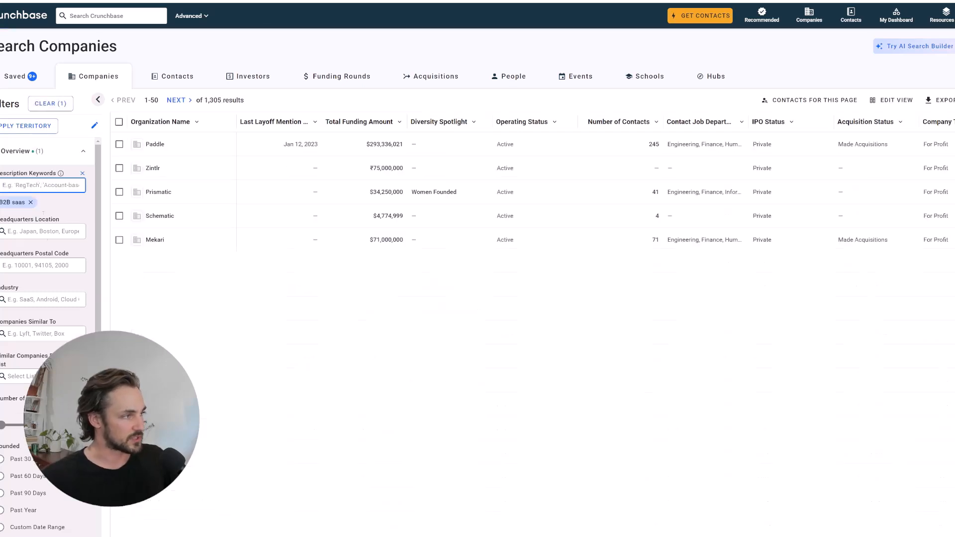
pyautogui.click(39, 301)
pyautogui.write('saas')
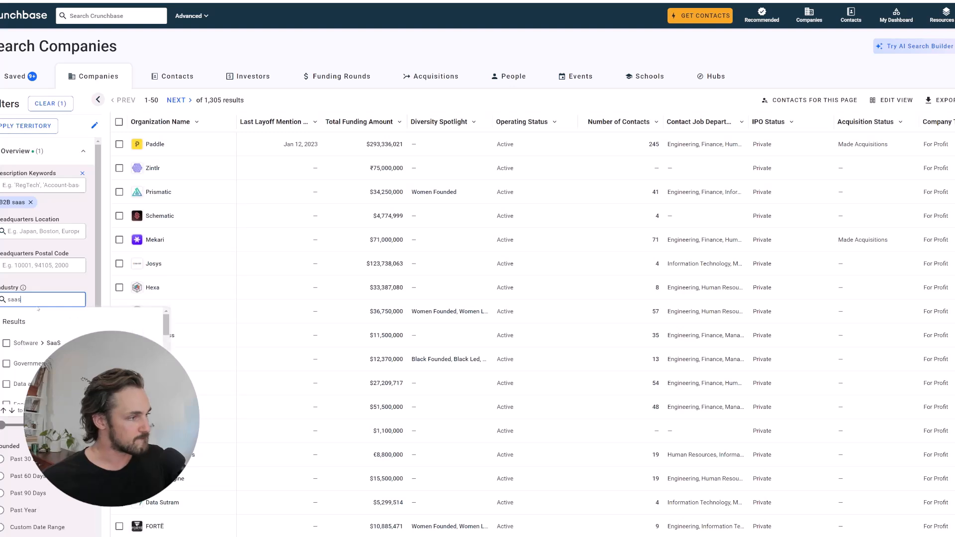
pyautogui.click(53, 343)
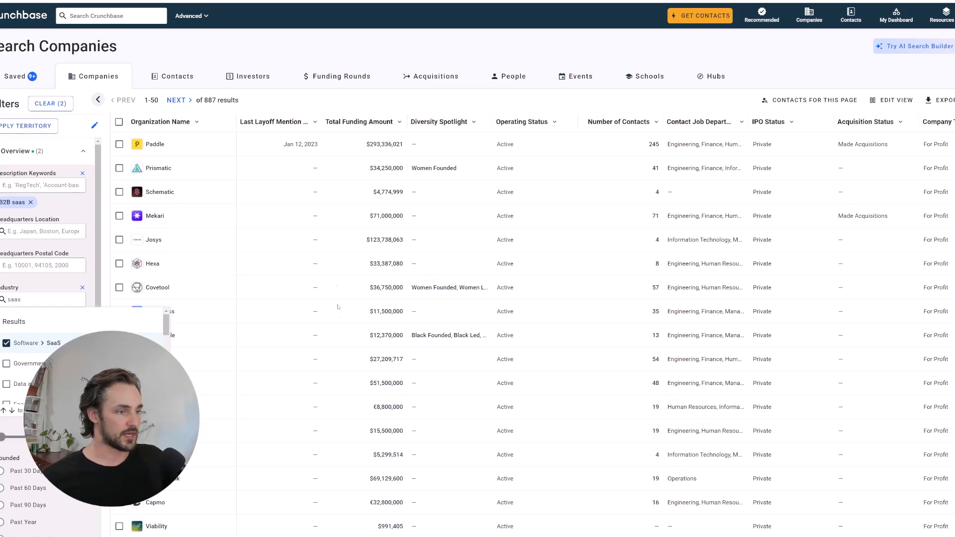
# - Look through the filtered companies and narrow them by number of employees
pyautogui.scroll(-3, 347, 343)
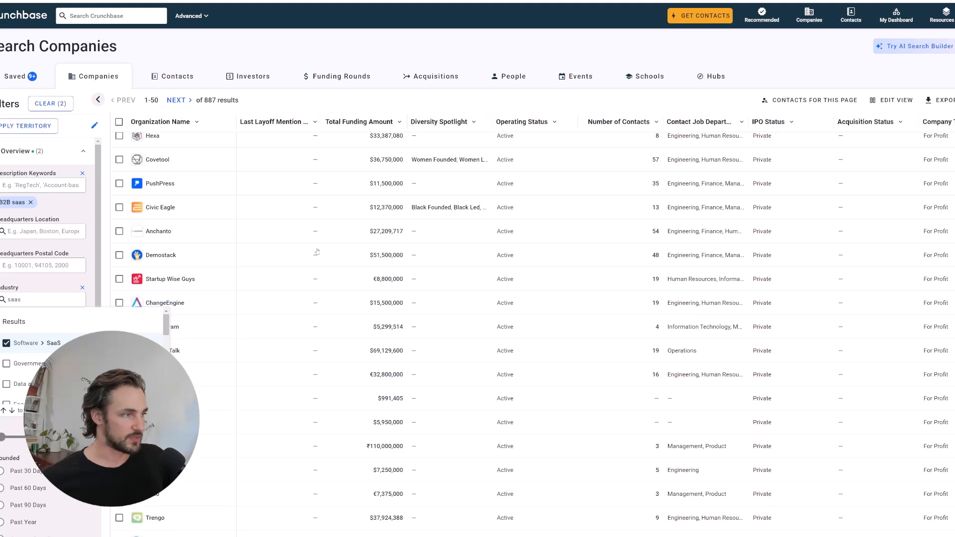
pyautogui.scroll(-5, 317, 250)
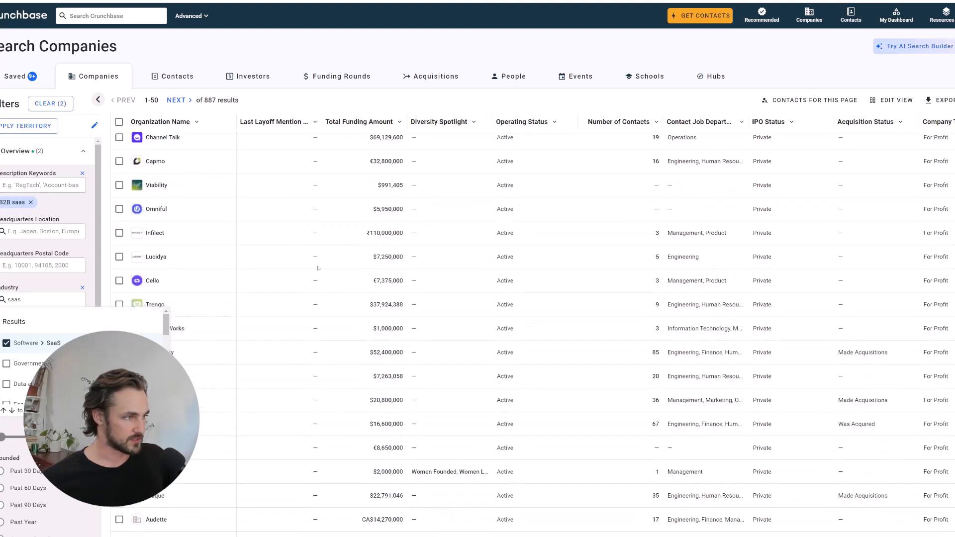
pyautogui.scroll(-2, 322, 300)
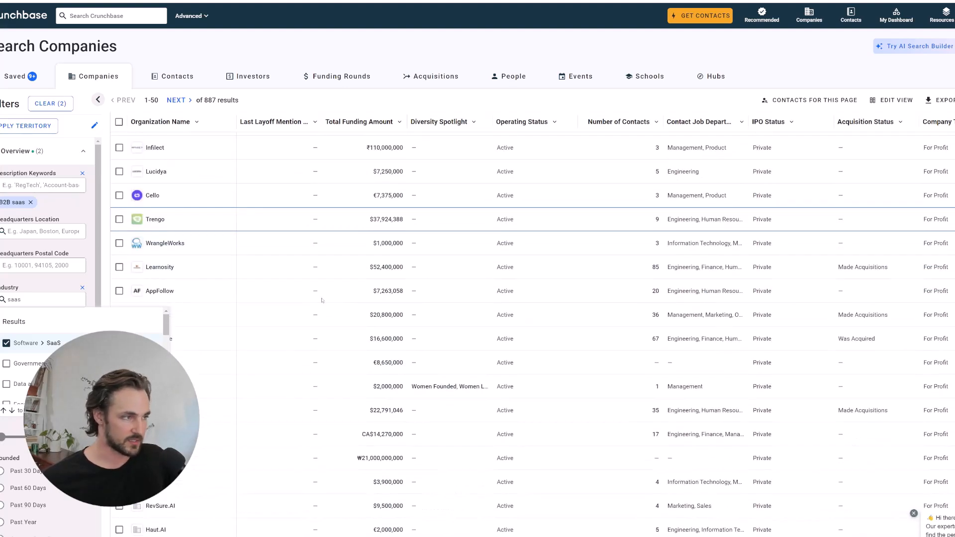
pyautogui.click(67, 447)
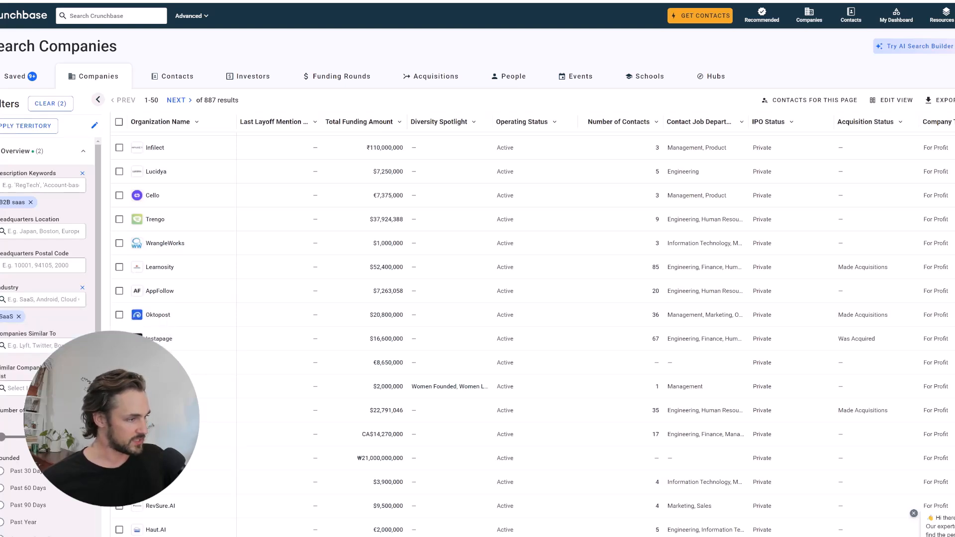
pyautogui.moveTo(29, 437); pyautogui.dragTo(14, 439)
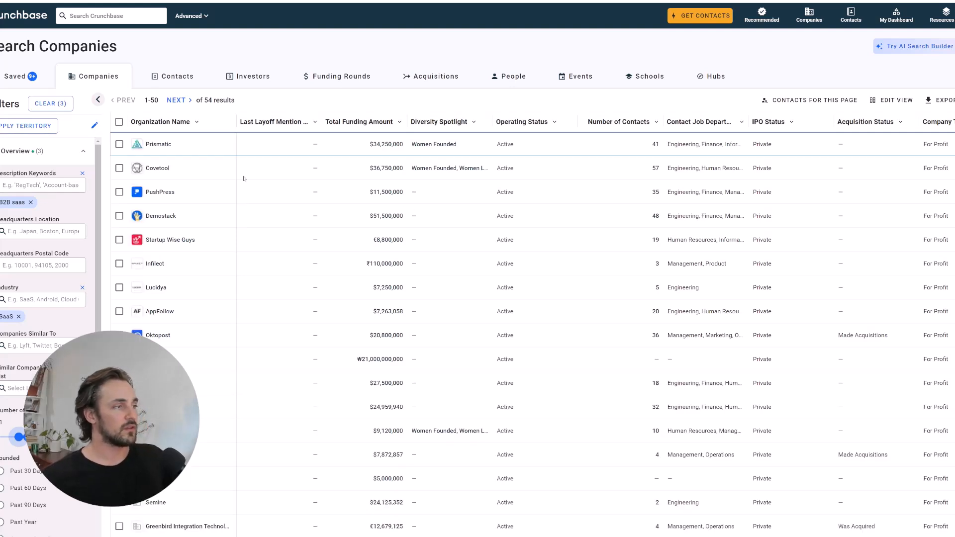
# - Open the RightBound company profile from the results and read its About description
pyautogui.scroll(-3, 249, 194)
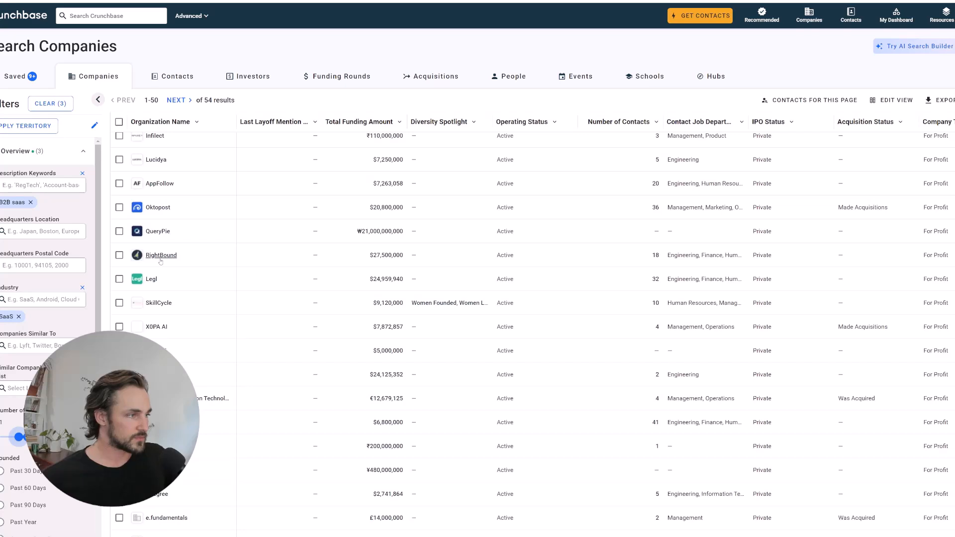
pyautogui.click(160, 257)
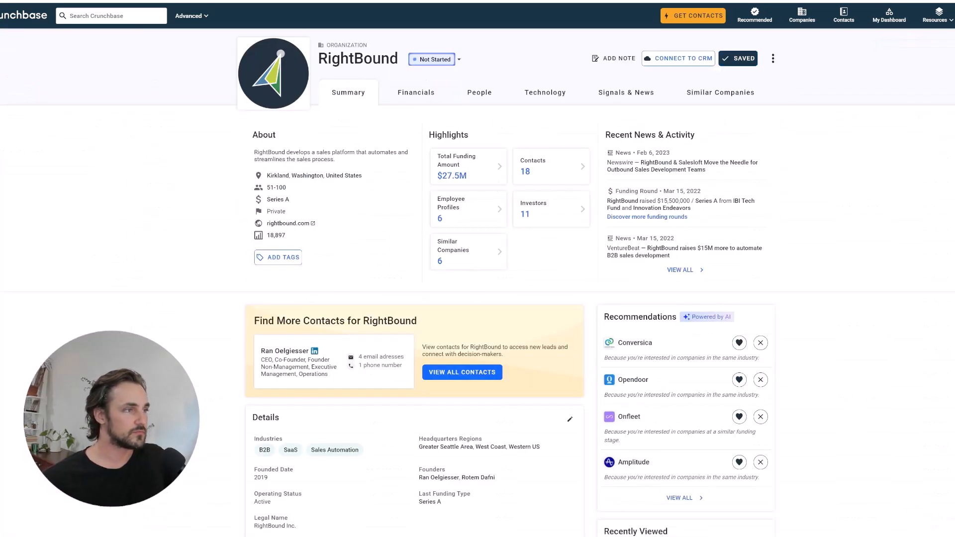
pyautogui.tripleClick(323, 157)
pyautogui.doubleClick(323, 153)
pyautogui.tripleClick(324, 152)
pyautogui.doubleClick(323, 152)
pyautogui.tripleClick(324, 153)
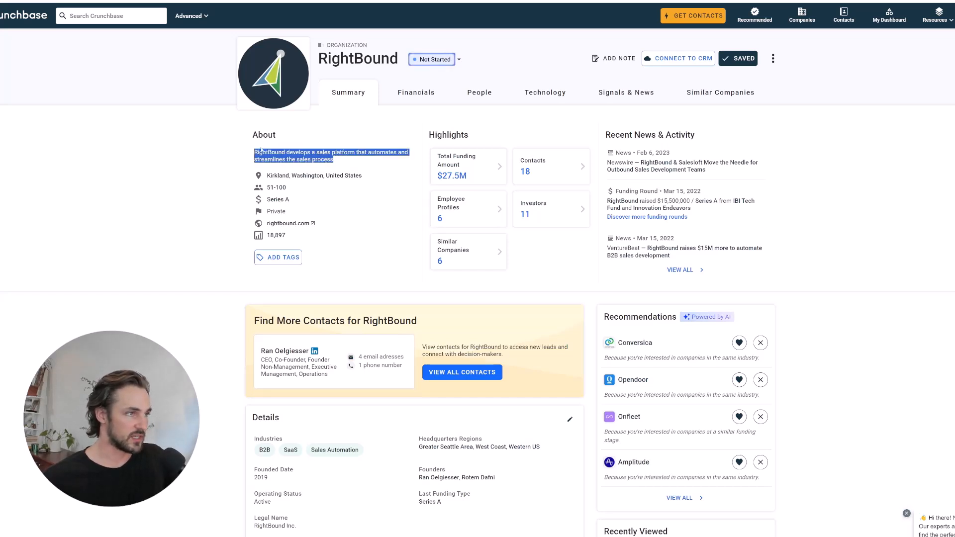
pyautogui.moveTo(255, 152)
pyautogui.mouseDown()
pyautogui.moveTo(331, 153)
pyautogui.moveTo(290, 172)
pyautogui.moveTo(333, 159)
pyautogui.moveTo(255, 153)
pyautogui.mouseUp()
pyautogui.click(332, 160)
pyautogui.click(256, 154)
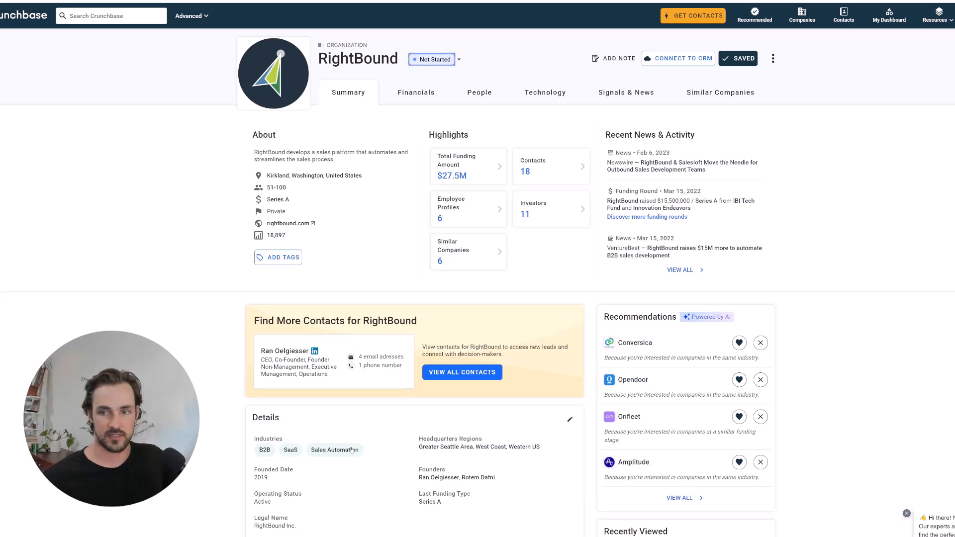
# - Open RightBound's website from its profile and examine the product sections on the home page
pyautogui.click(313, 223)
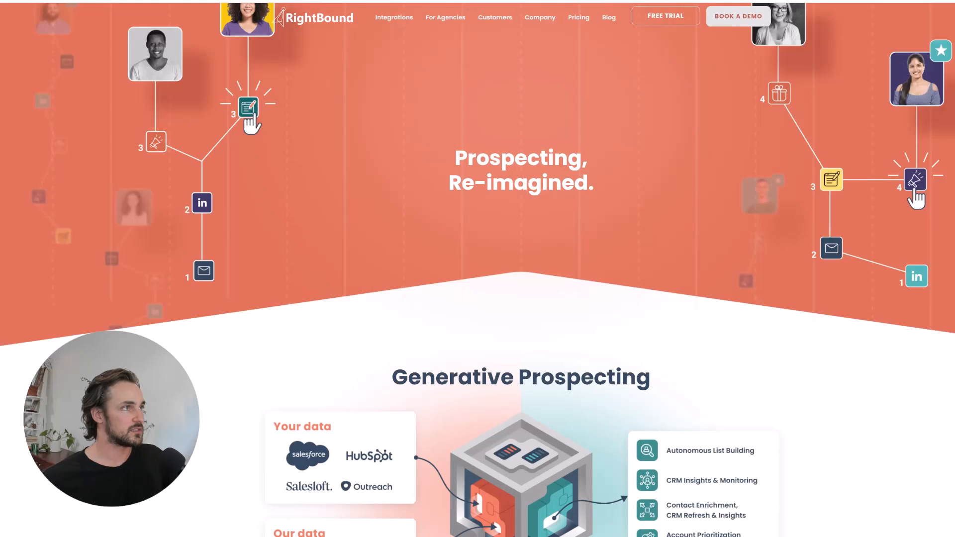
pyautogui.scroll(-2, 371, 129)
pyautogui.scroll(-2, 393, 155)
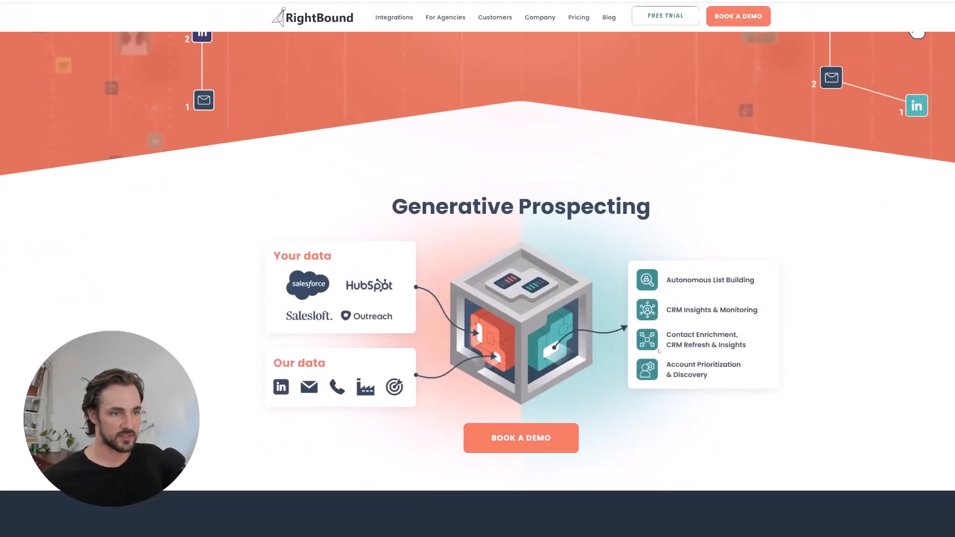
pyautogui.scroll(-3, 672, 284)
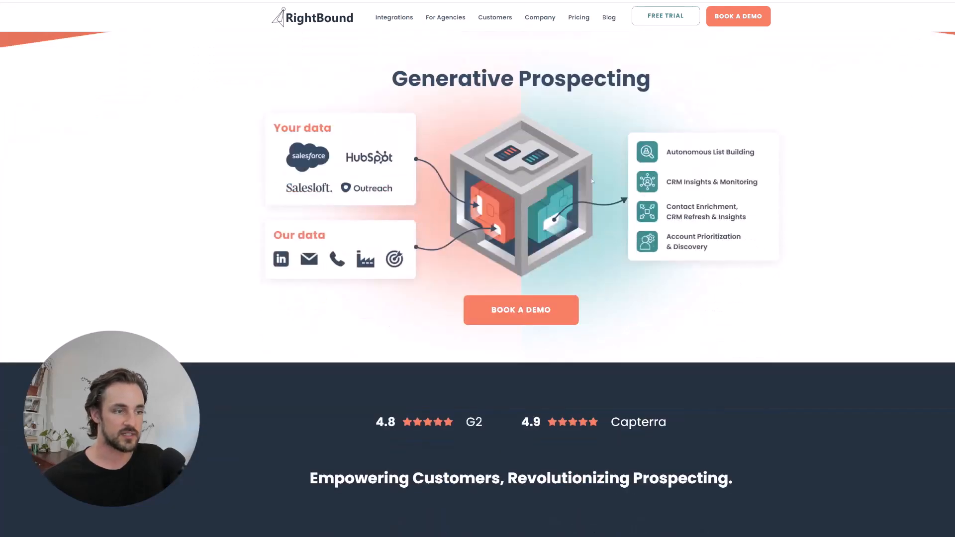
pyautogui.scroll(-5, 593, 181)
pyautogui.moveTo(735, 267); pyautogui.dragTo(308, 262)
pyautogui.click(262, 179)
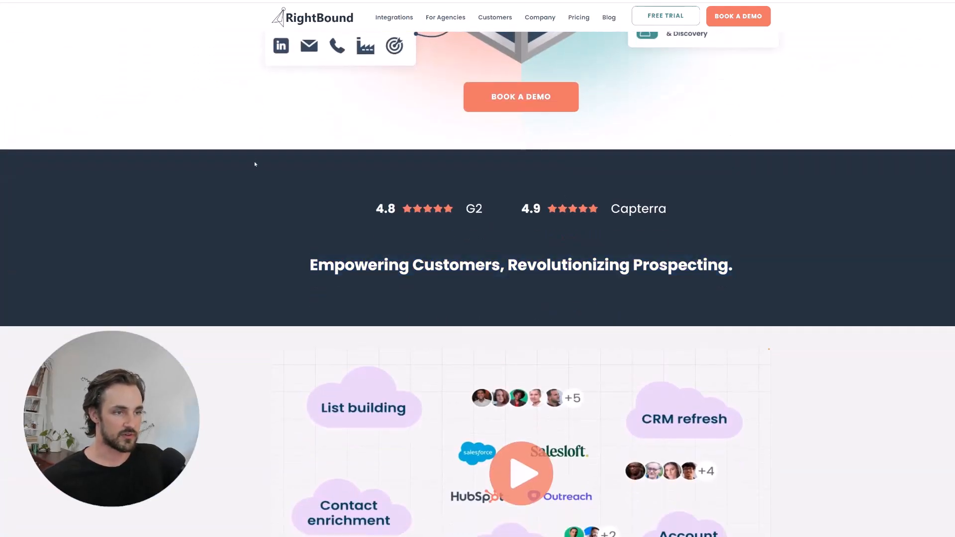
pyautogui.scroll(-13, 262, 179)
pyautogui.scroll(1, 339, 272)
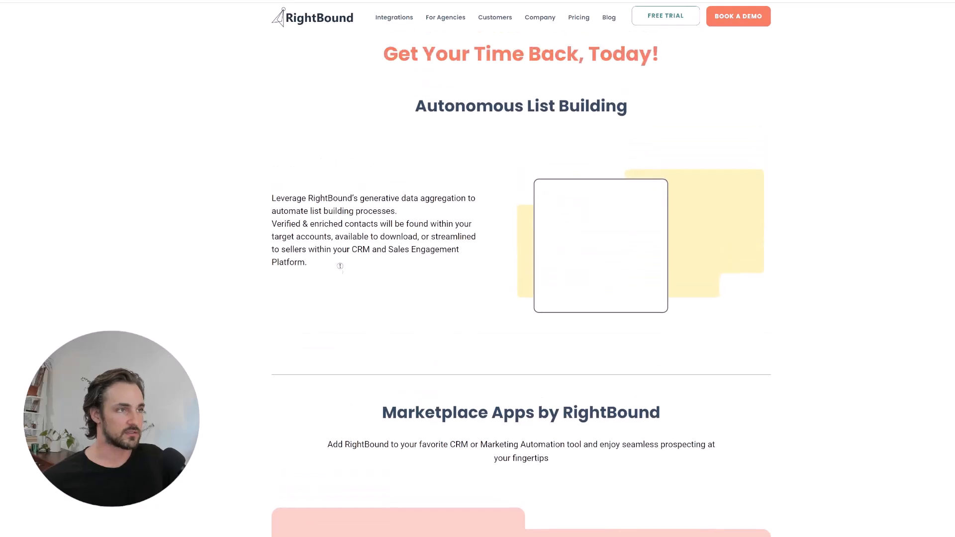
pyautogui.scroll(6, 339, 272)
# - Open the Customers page of the RightBound website and look through the customer stories
pyautogui.moveTo(388, 21)
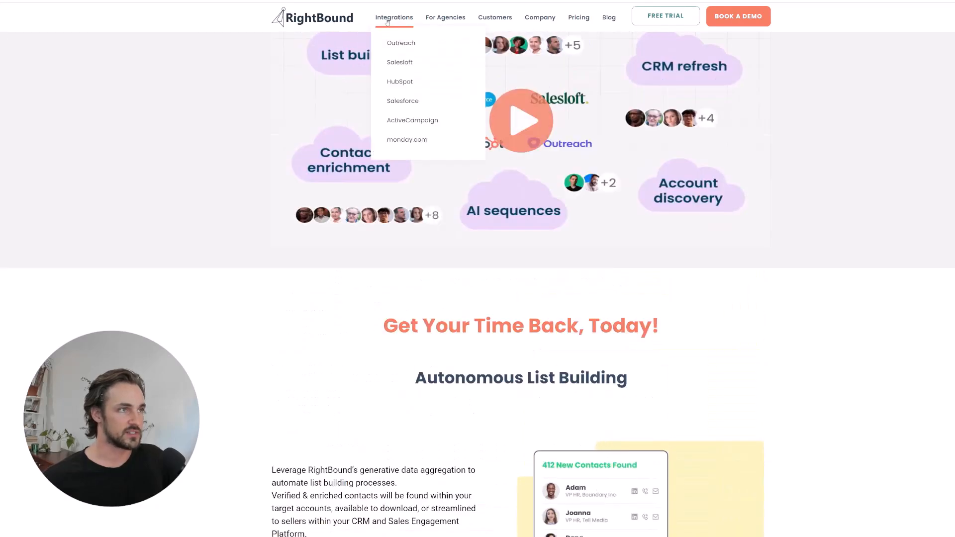
pyautogui.click(491, 22)
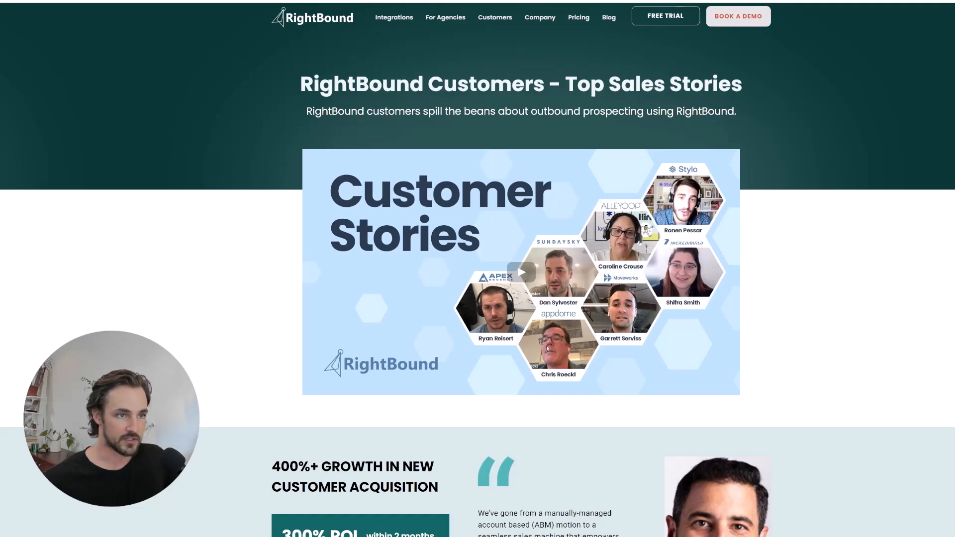
pyautogui.scroll(-10, 547, 350)
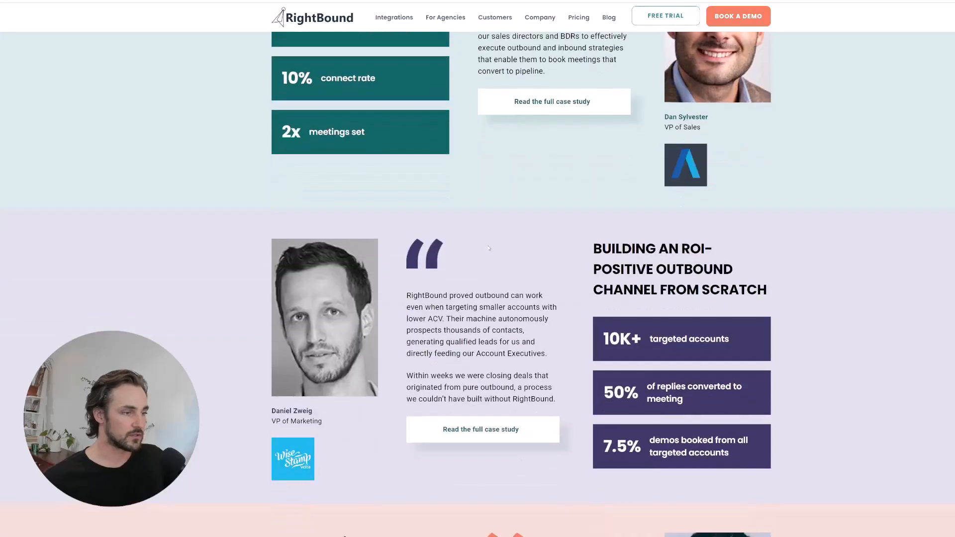
pyautogui.scroll(-6, 489, 248)
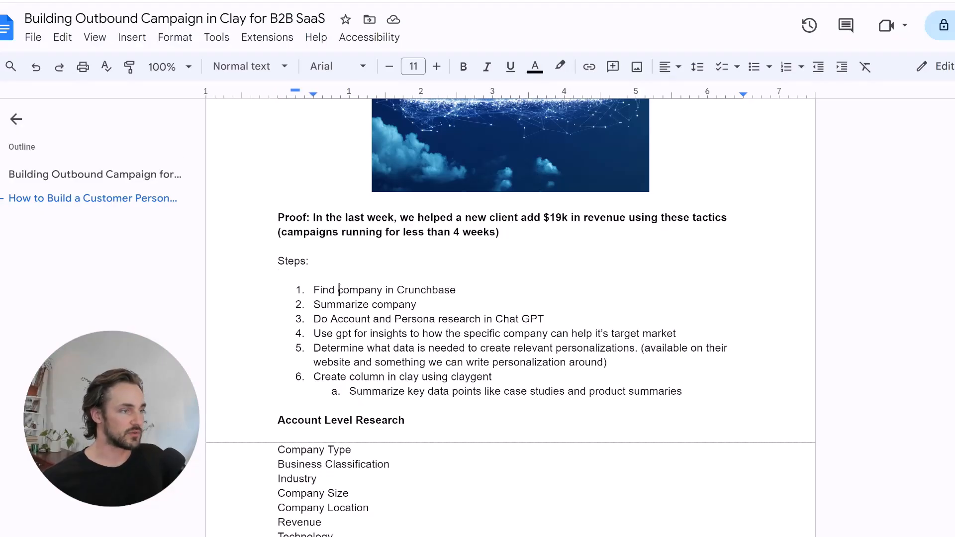
# - Highlight the "Summarize company" item in the campaign document's list of steps
pyautogui.tripleClick(344, 294)
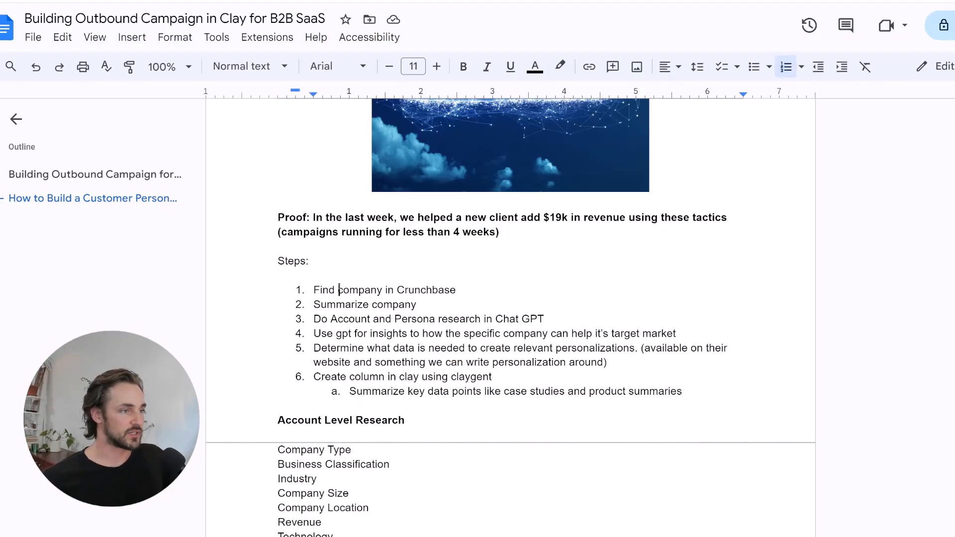
pyautogui.click(344, 303)
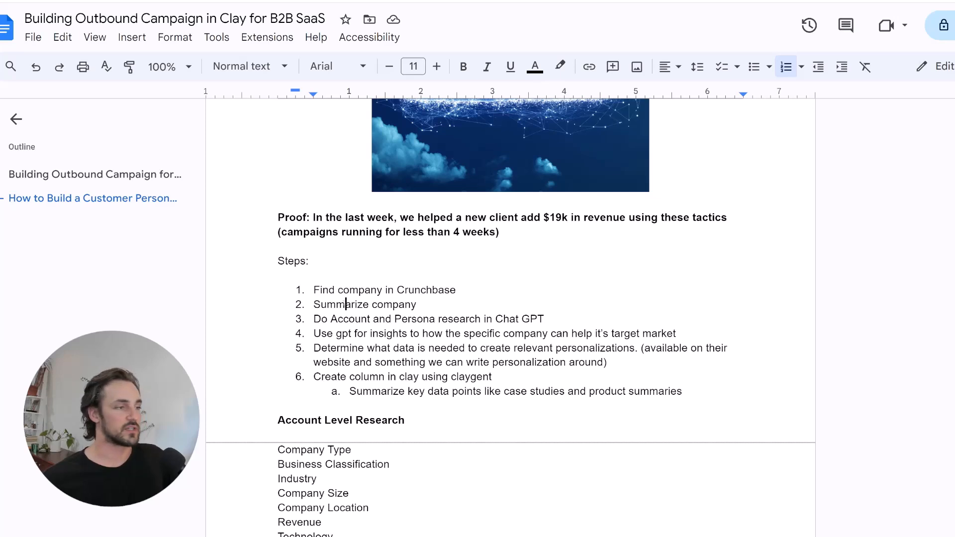
pyautogui.doubleClick(345, 304)
pyautogui.tripleClick(344, 303)
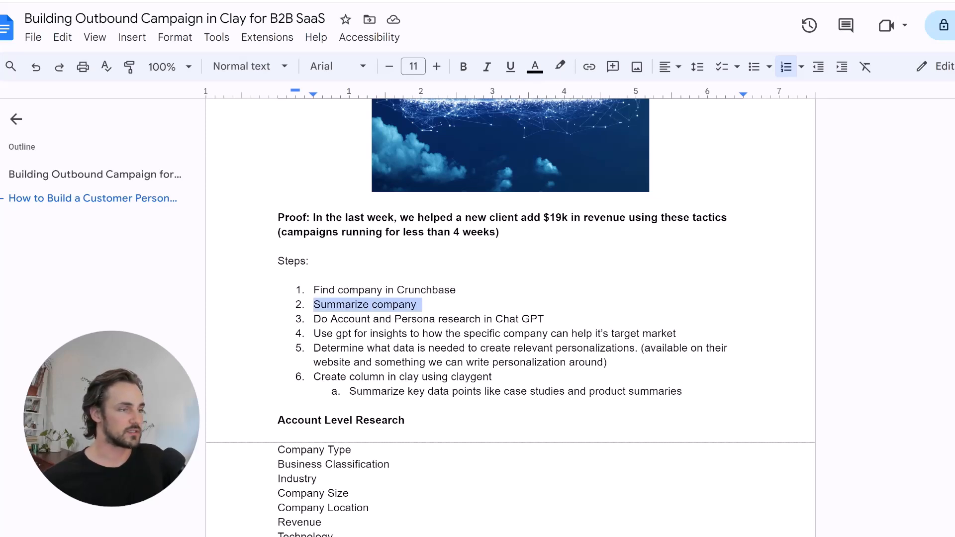
pyautogui.hotkey('ctrl', 't')
pyautogui.write('chat')
pyautogui.press('Return')
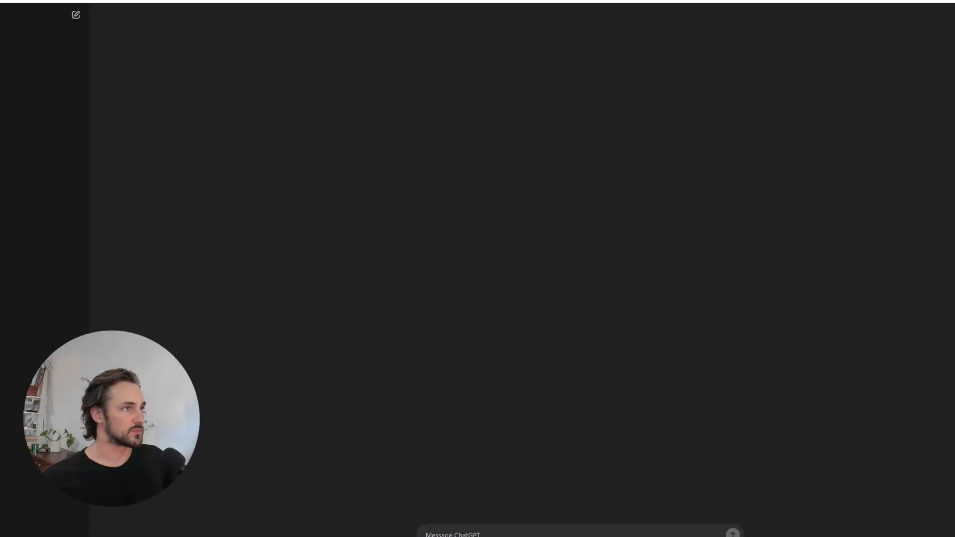
pyautogui.write('hey read this website:')
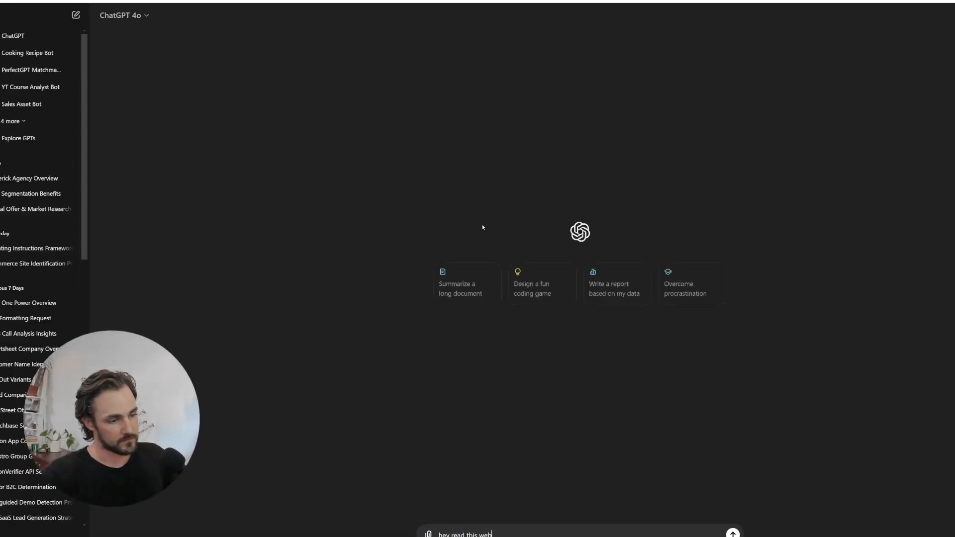
pyautogui.write('https://rightbound.com/')
pyautogui.press('Return')
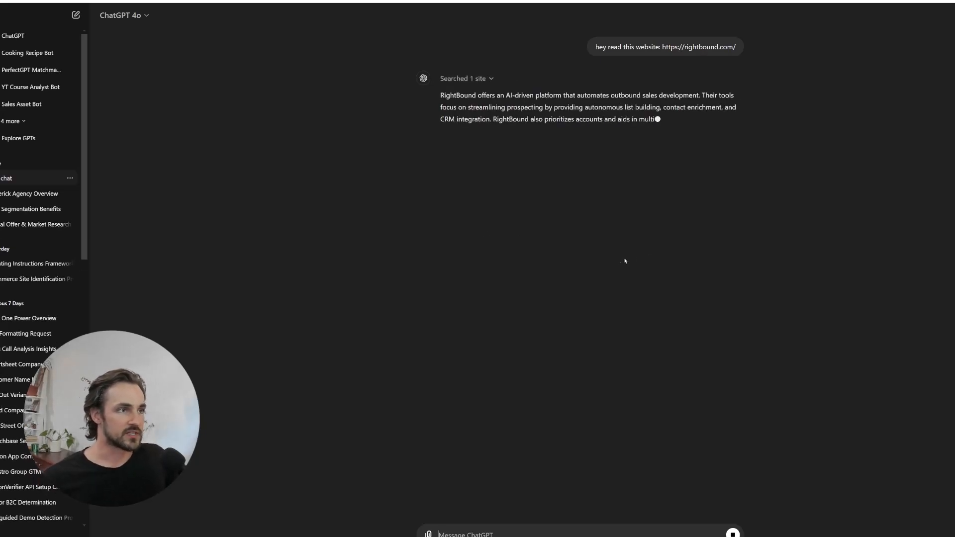
# - Read ChatGPT's summary of RightBound, highlighting its opening lines
pyautogui.tripleClick(514, 94)
pyautogui.moveTo(441, 94); pyautogui.dragTo(699, 99)
pyautogui.click(699, 99)
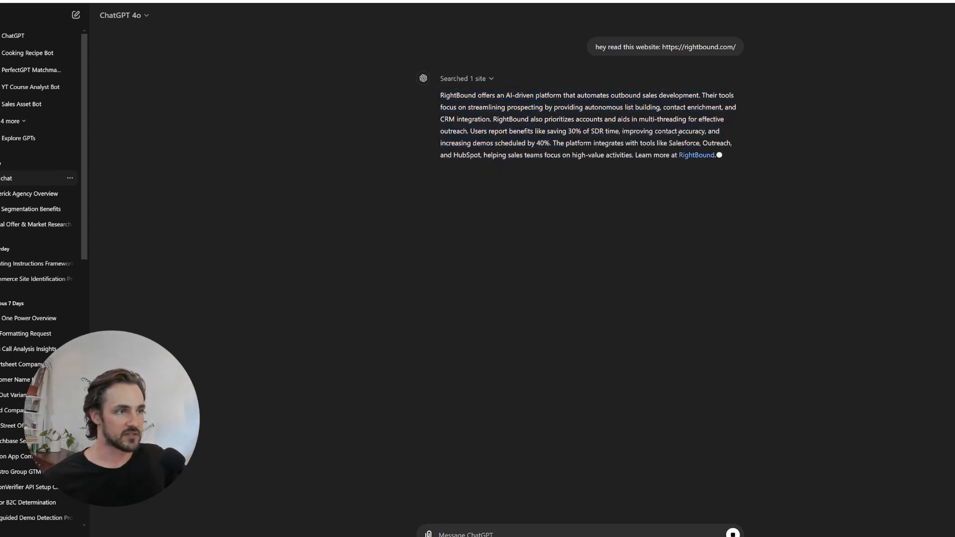
# - Read the remaining lines of ChatGPT's RightBound summary, highlighting the closing sentences
pyautogui.moveTo(551, 143); pyautogui.dragTo(632, 156)
pyautogui.doubleClick(661, 155)
pyautogui.click(481, 140)
pyautogui.click(632, 106)
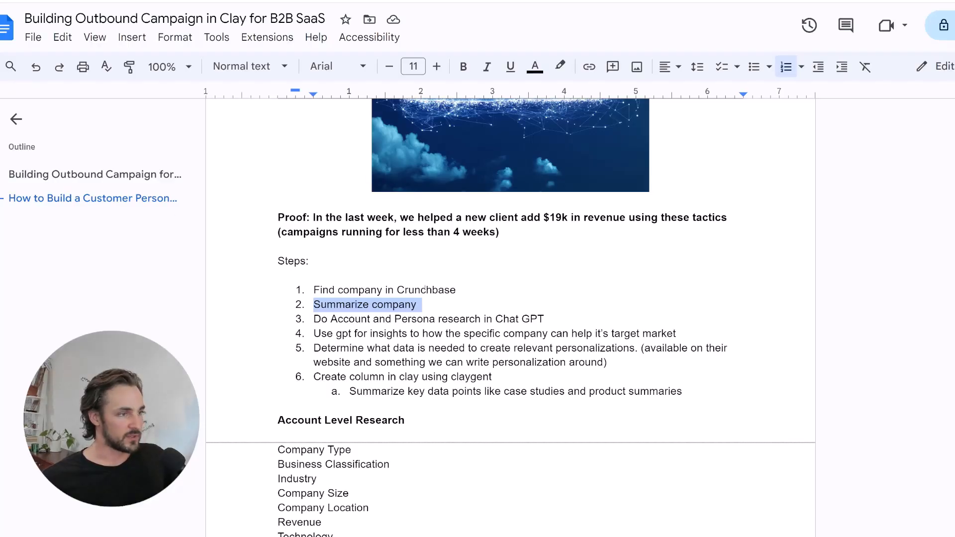
# - In the campaign document, add a "done" sub-item under both "Find company in Crunchbase" and "Summarize company"
pyautogui.click(468, 292)
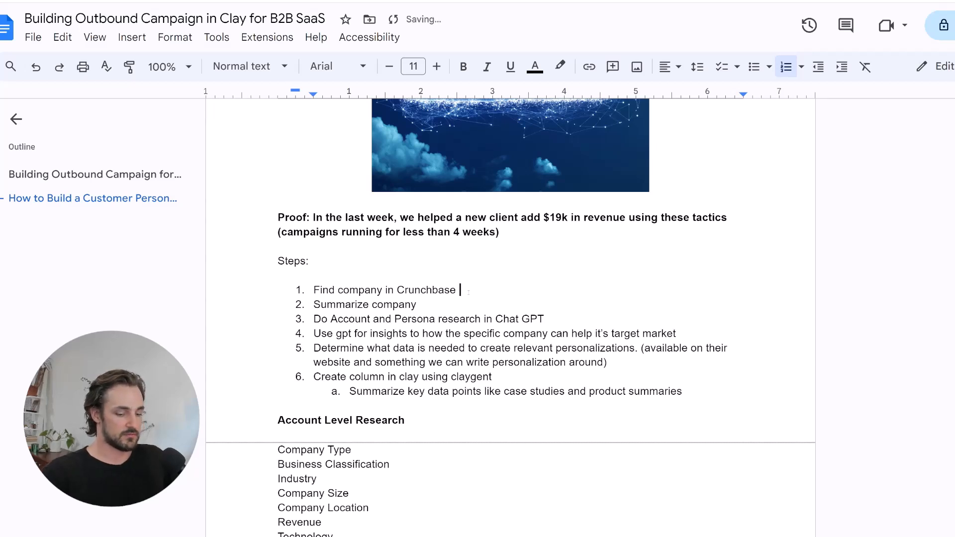
pyautogui.press('Return')
pyautogui.press('Tab')
pyautogui.write('done')
pyautogui.press('Down')
pyautogui.press('End')
pyautogui.press('Return')
pyautogui.press('Tab')
pyautogui.write('done')
pyautogui.press('Down')
pyautogui.press('End')
pyautogui.scroll(-2, 709, 246)
pyautogui.scroll(-2, 709, 246)
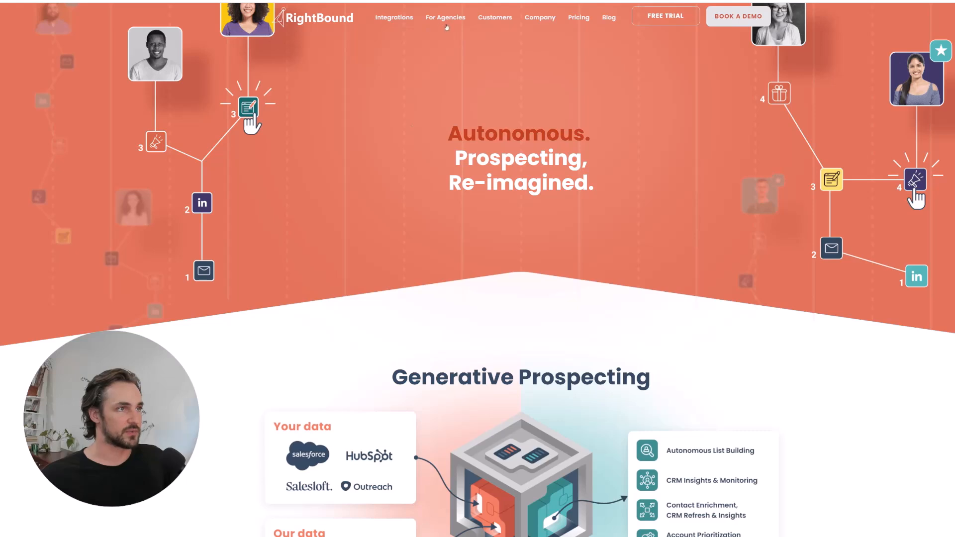
# - Go to RightBound's Customers page and open the full SundaySky and WiseStamp case studies in new browser tabs
pyautogui.click(495, 17)
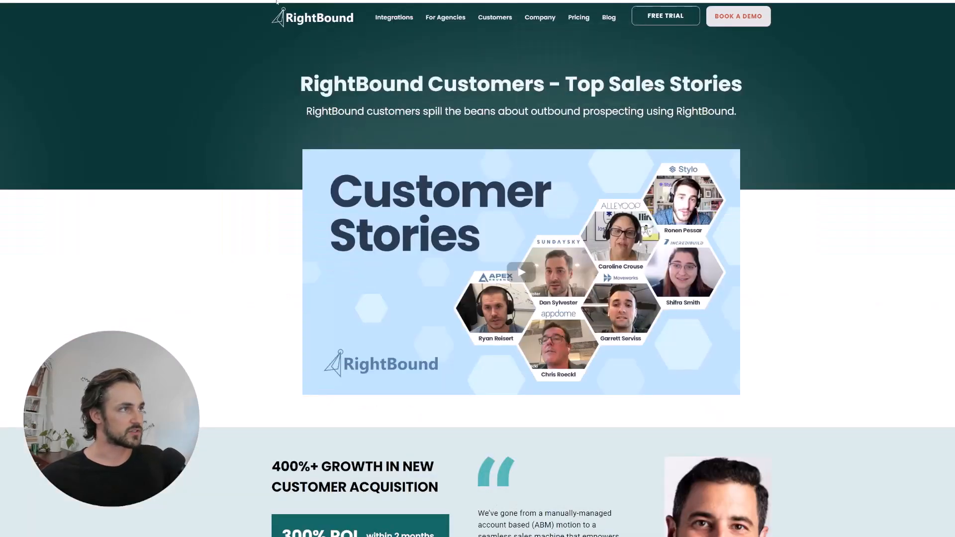
pyautogui.scroll(-8, 368, 164)
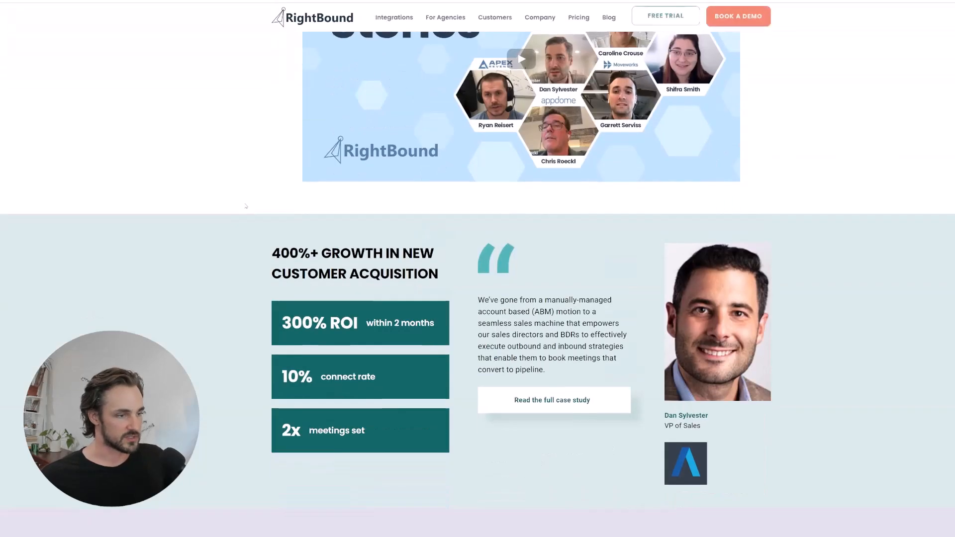
pyautogui.moveTo(265, 69); pyautogui.dragTo(780, 309)
pyautogui.click(780, 310)
pyautogui.rightClick(532, 225)
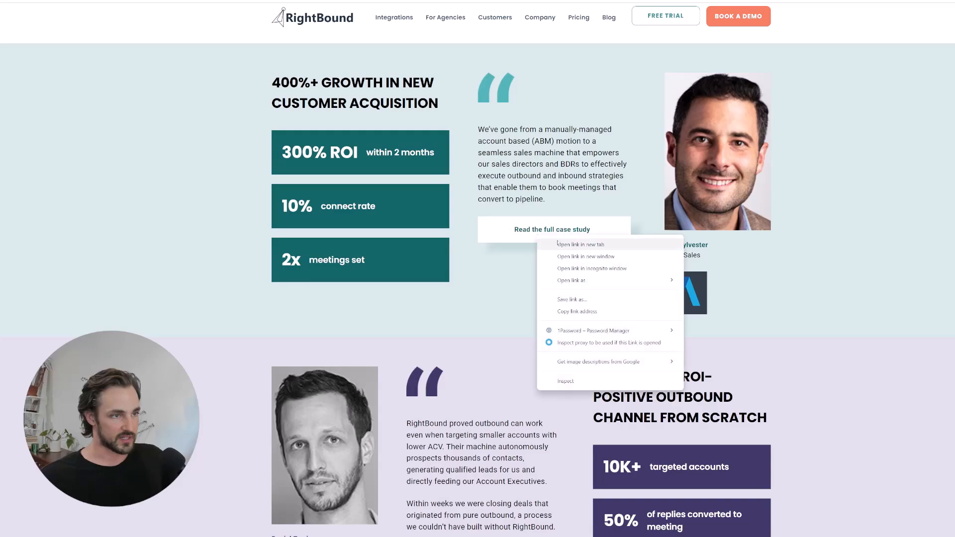
pyautogui.scroll(-4, 497, 340)
pyautogui.rightClick(497, 341)
pyautogui.press('Escape')
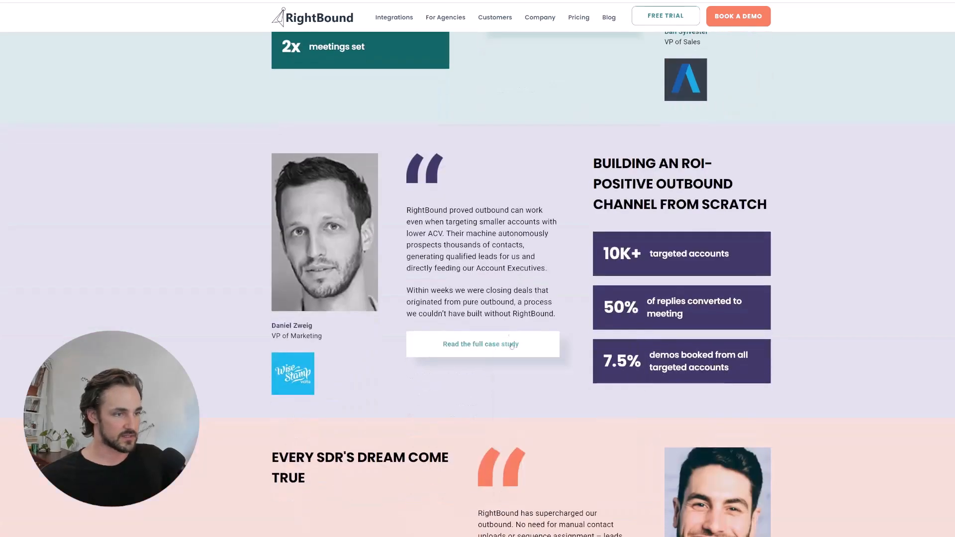
# - Open the full Alleyoop, Moveworks and DecisionLink case studies in new browser tabs
pyautogui.scroll(-8, 633, 334)
pyautogui.scroll(-7, 633, 334)
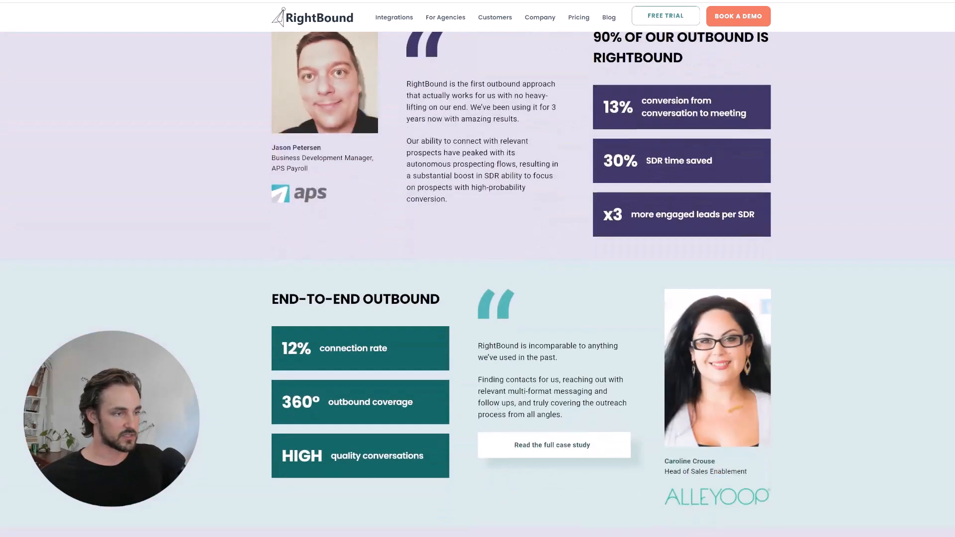
pyautogui.rightClick(549, 445)
pyautogui.click(594, 299)
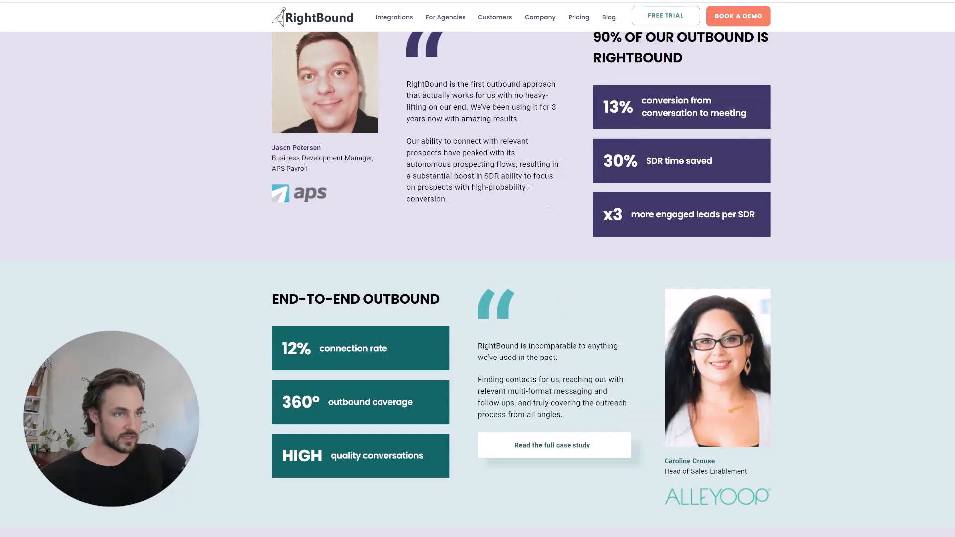
pyautogui.scroll(-7, 528, 186)
pyautogui.scroll(-2, 529, 186)
pyautogui.rightClick(491, 278)
pyautogui.click(510, 285)
pyautogui.scroll(-1, 510, 285)
pyautogui.scroll(-3, 541, 315)
pyautogui.rightClick(541, 315)
pyautogui.click(558, 329)
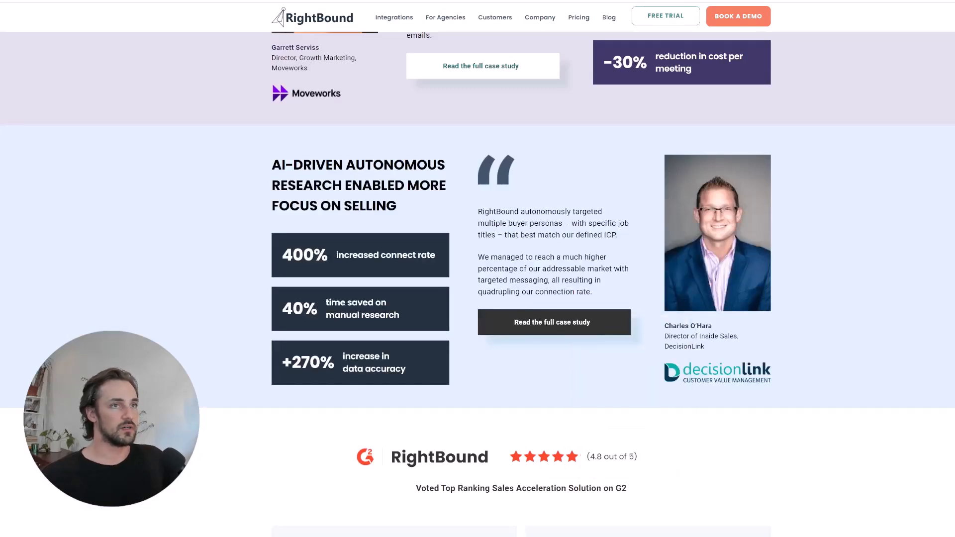
# - In the ChatGPT conversation, start the prompt "now read these links:" with the RightBound customer-stories and sundaysky page addresses on separate lines
pyautogui.hotkey('ctrl', 'shift', 'Tab')
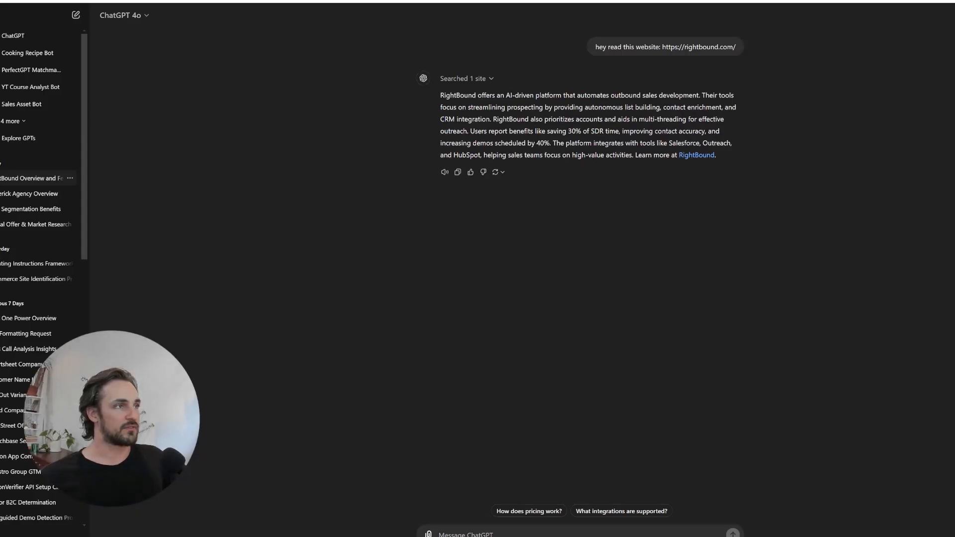
pyautogui.hotkey('ctrl', 'Tab')
pyautogui.hotkey('ctrl', 'shift', 'Tab')
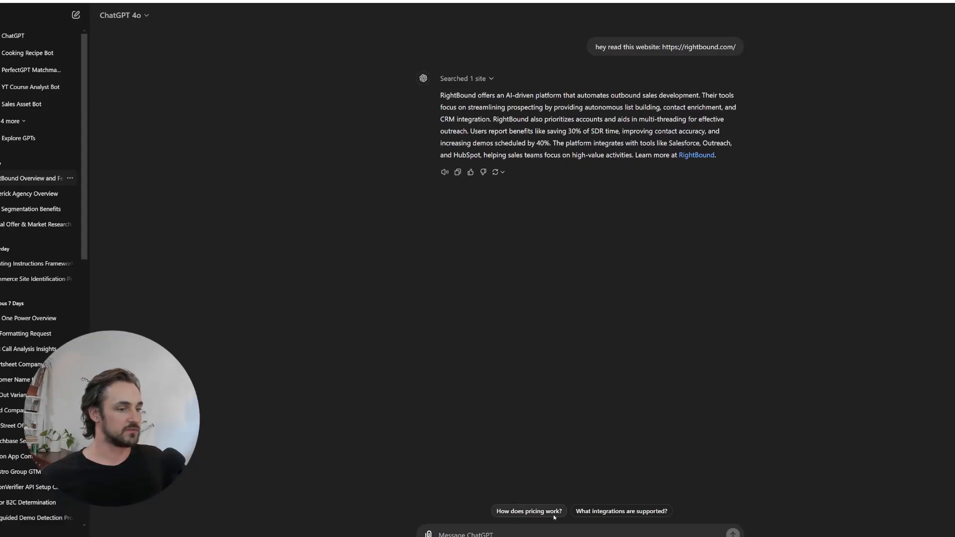
pyautogui.write('now read thisese links:')
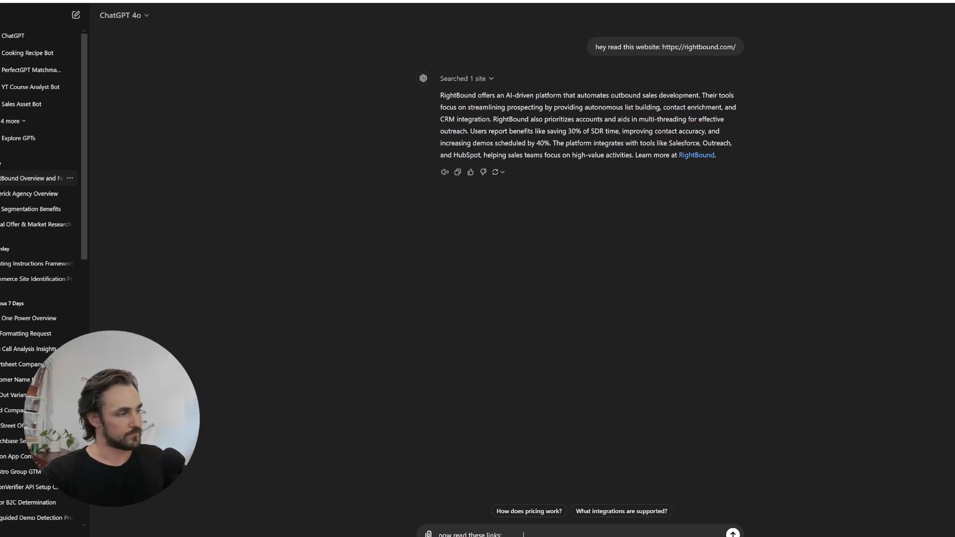
pyautogui.write('https://rightbound.com/customer-stories/')
pyautogui.hotkey('shift', 'Return')
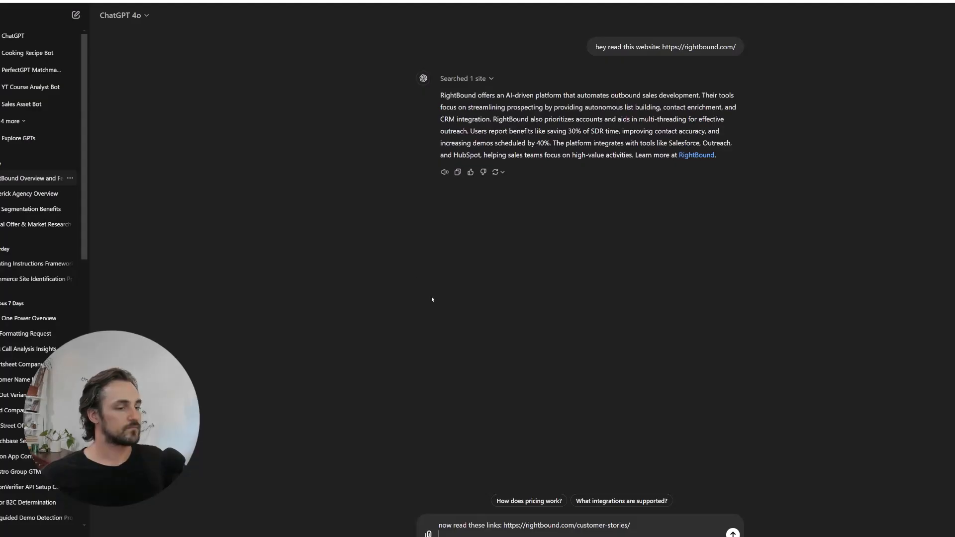
pyautogui.write('https://rightbound.com/sundaysky/')
pyautogui.hotkey('shift', 'Return')
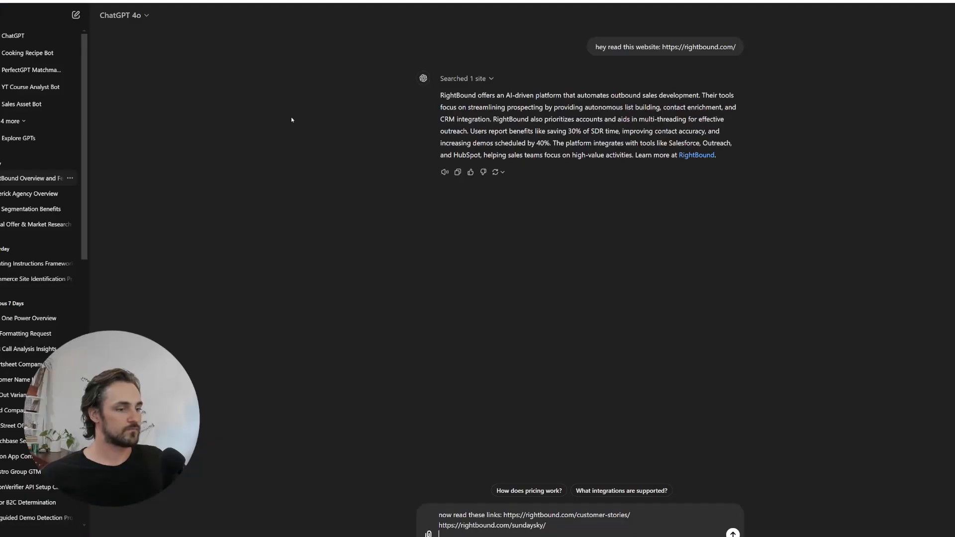
# - Add the wisestamp, alleyoop, moveworks and decisionlink case study addresses to the ChatGPT prompt and send it
pyautogui.write('https://rightbound.com/customer-stories/wisestamp/')
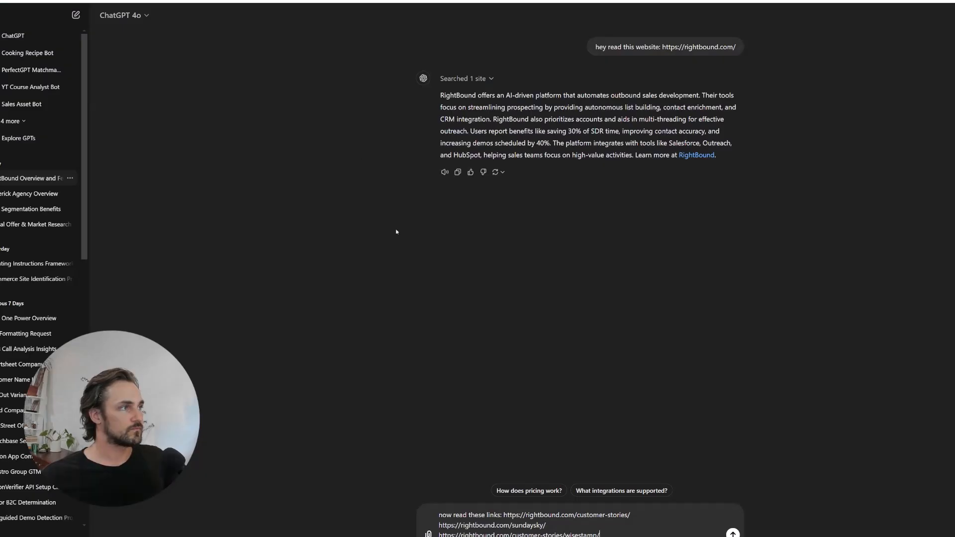
pyautogui.write('https://rightbound.com/customer-stories/alleyoop/')
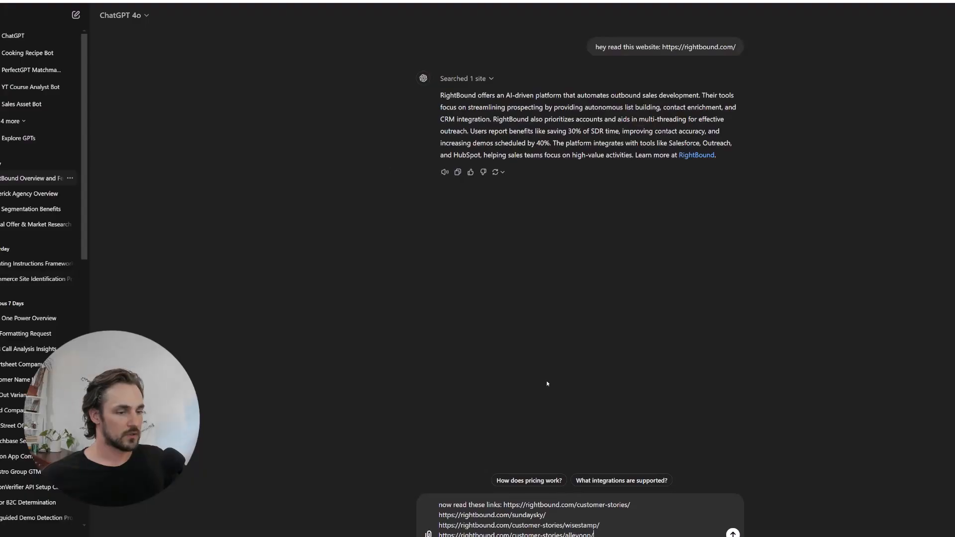
pyautogui.write('https://rightbound.com/customer-stories/moveworks/')
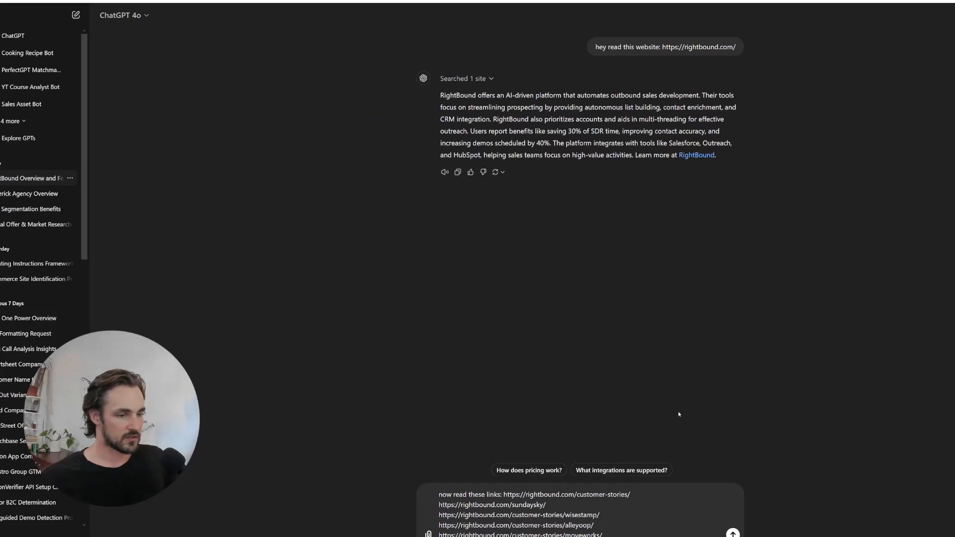
pyautogui.write('https://rightbound.com/customer-stories/decisionlink/')
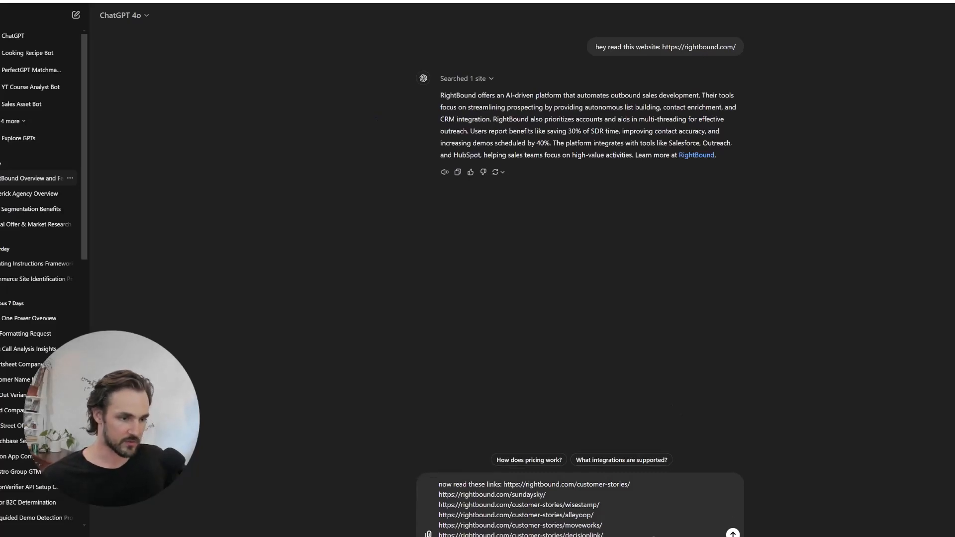
pyautogui.press('Return')
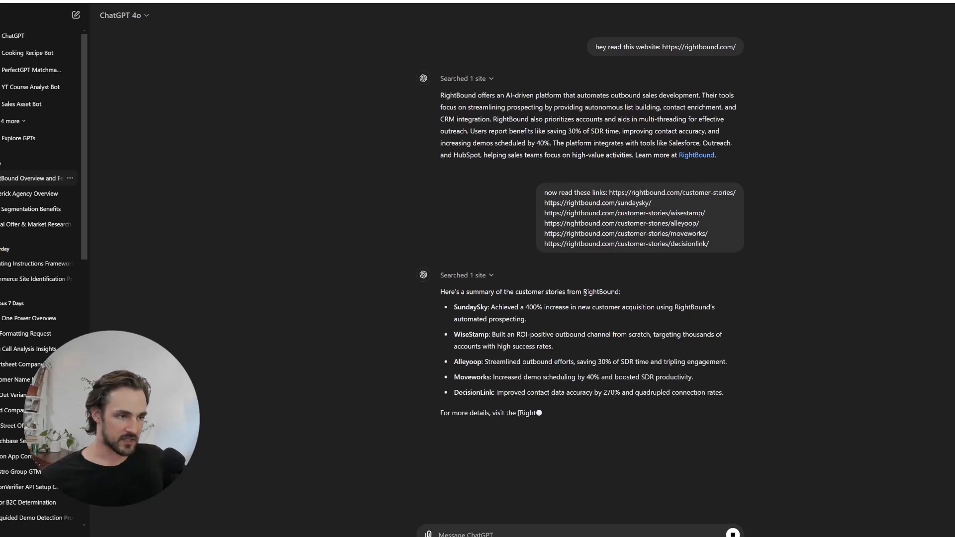
# - Read ChatGPT's summary of the customer stories, highlighting each company's result from SundaySky to DecisionLink
pyautogui.moveTo(696, 379); pyautogui.dragTo(713, 389)
pyautogui.click(440, 292)
pyautogui.click(709, 388)
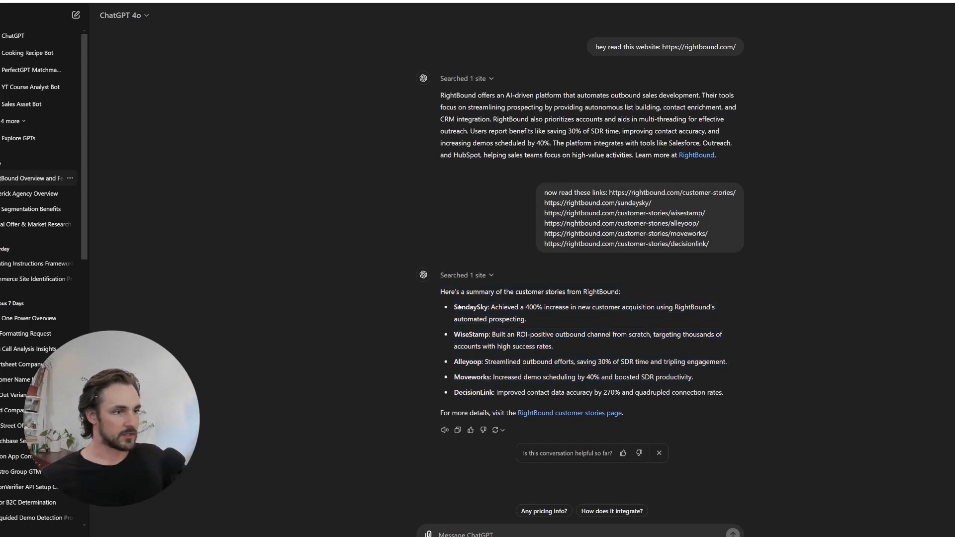
pyautogui.moveTo(453, 307); pyautogui.dragTo(469, 325)
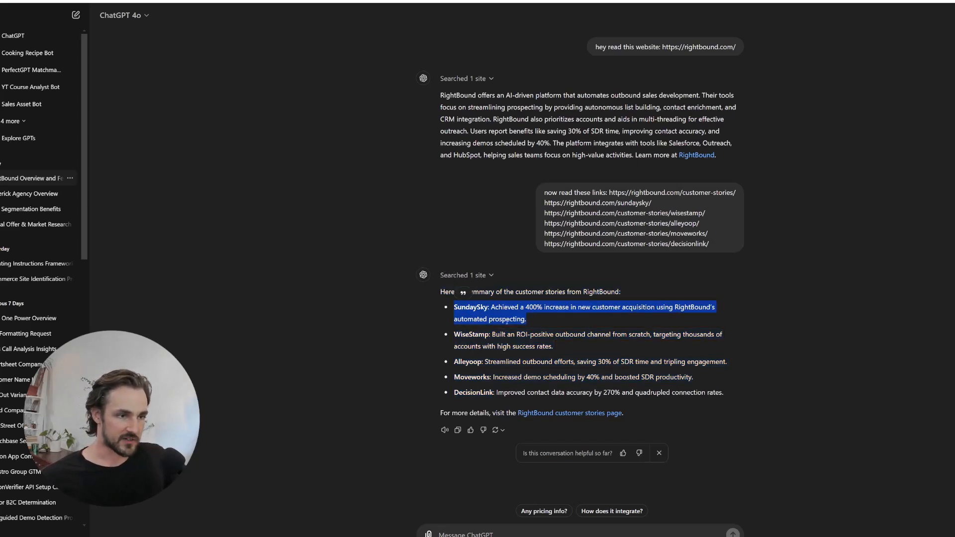
pyautogui.moveTo(520, 334); pyautogui.dragTo(650, 335)
pyautogui.moveTo(485, 362); pyautogui.dragTo(685, 363)
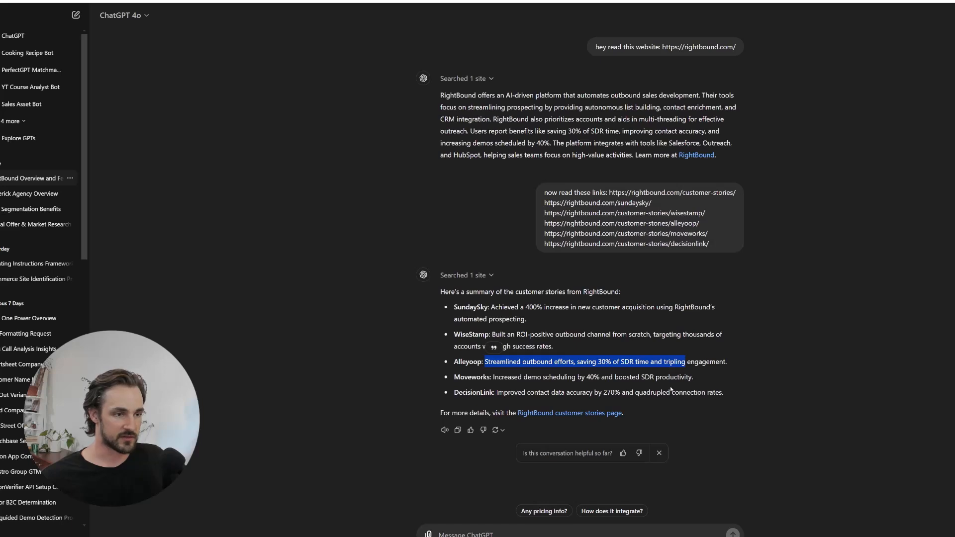
pyautogui.moveTo(493, 377); pyautogui.dragTo(691, 378)
pyautogui.moveTo(497, 393); pyautogui.dragTo(705, 392)
pyautogui.click(682, 391)
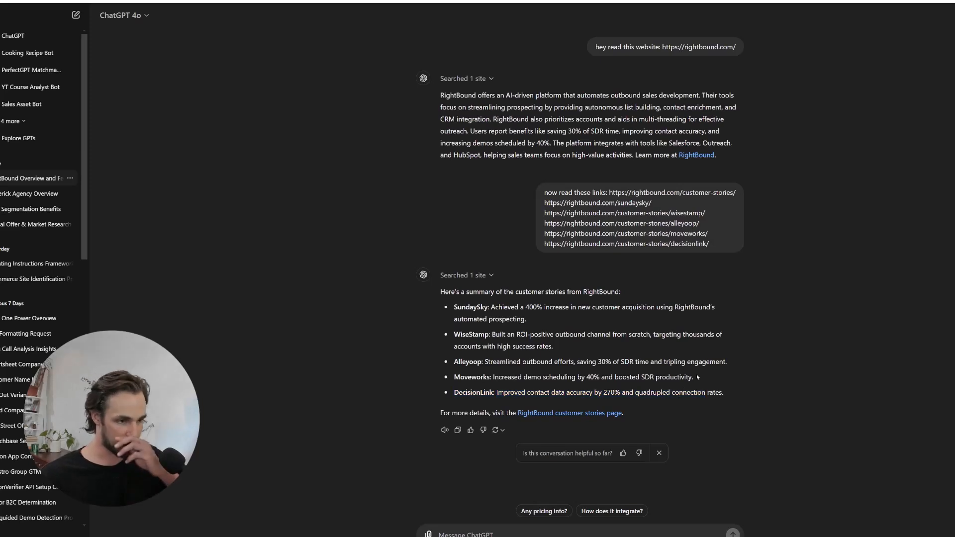
# - Highlight the whole bulleted list of customer results in ChatGPT's answer
pyautogui.moveTo(649, 392); pyautogui.dragTo(457, 300)
pyautogui.click(454, 301)
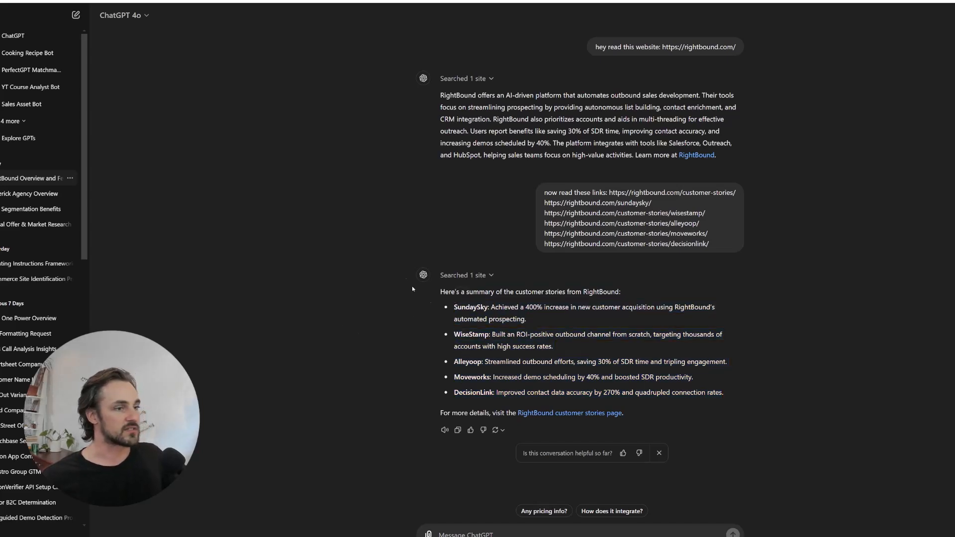
pyautogui.moveTo(448, 293); pyautogui.dragTo(495, 393)
pyautogui.click(726, 389)
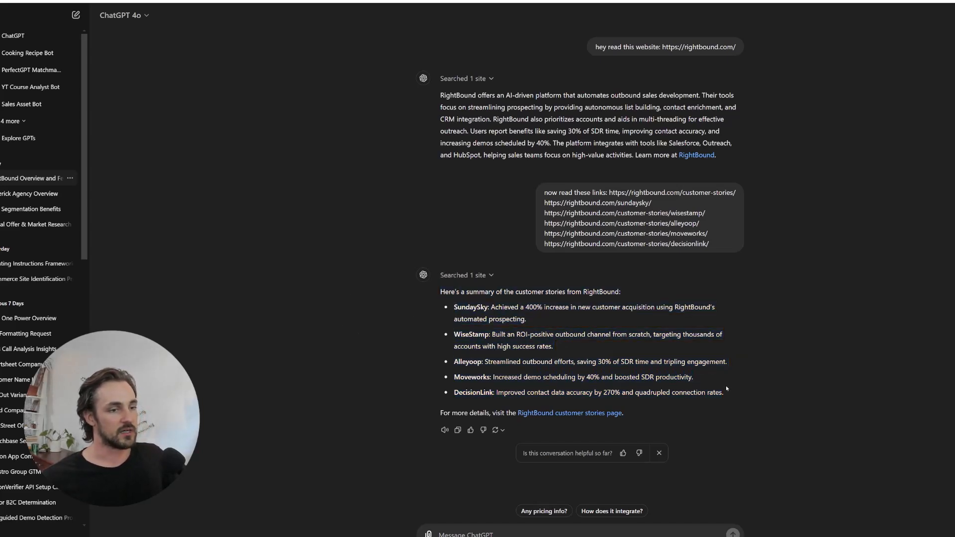
pyautogui.moveTo(454, 307); pyautogui.dragTo(740, 393)
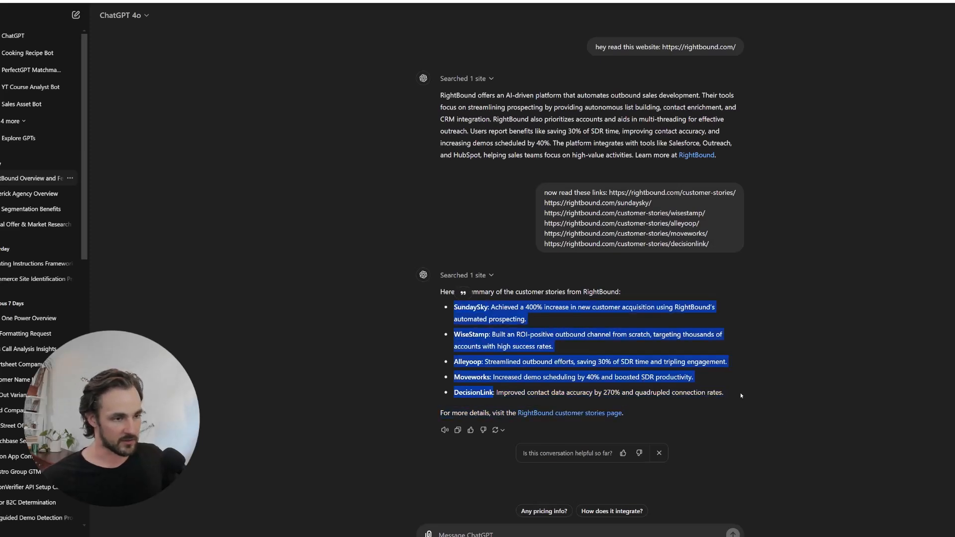
# - Return to the campaign document and highlight the items listed under Account Level Research
pyautogui.click(362, 186)
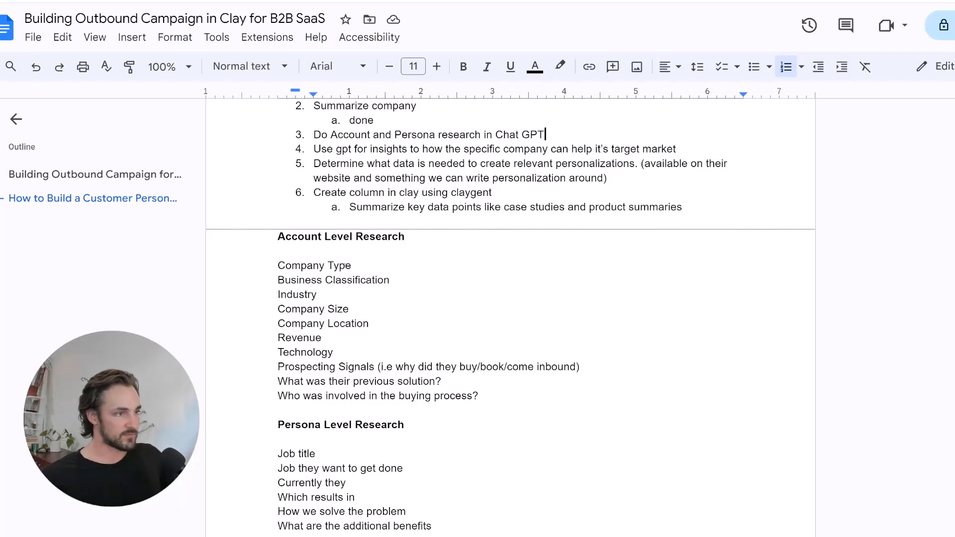
pyautogui.scroll(1, 371, 299)
pyautogui.scroll(1, 371, 299)
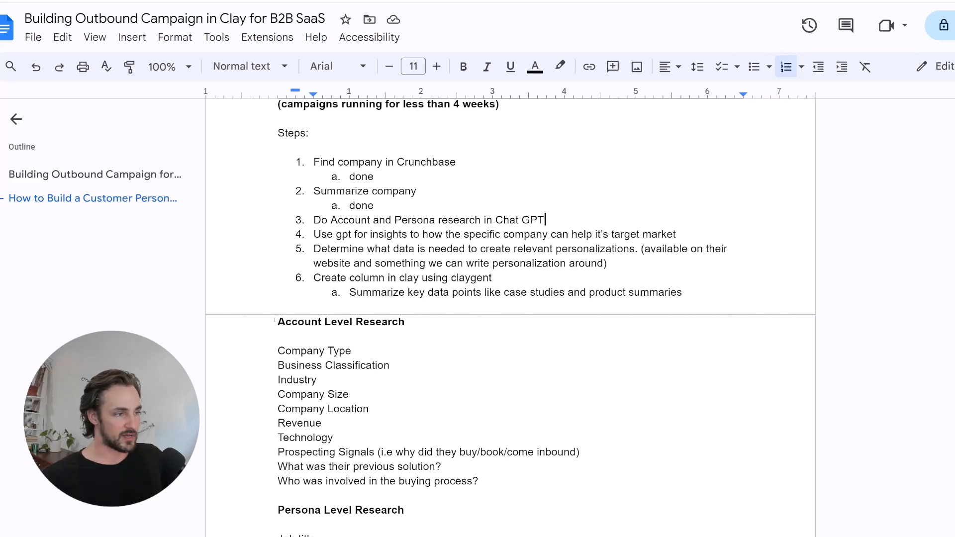
pyautogui.click(280, 351)
pyautogui.moveTo(279, 351); pyautogui.dragTo(521, 481)
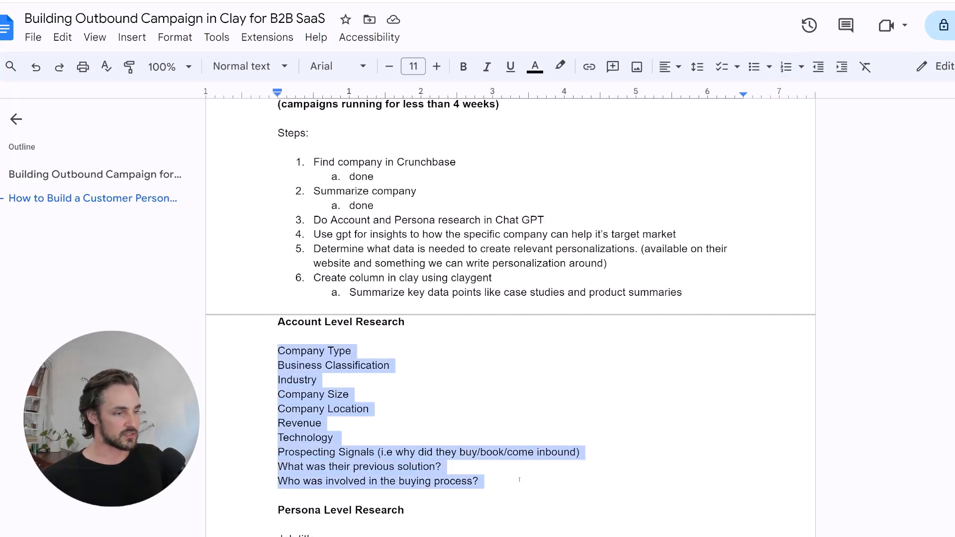
pyautogui.press('BackSpace')
pyautogui.hotkey('ctrl', 'z')
# - Copy the Account Level Research list from "Company Type" through "Who was involved in the buying process?"
pyautogui.scroll(-3, 519, 479)
pyautogui.click(329, 223)
pyautogui.moveTo(277, 222); pyautogui.dragTo(479, 353)
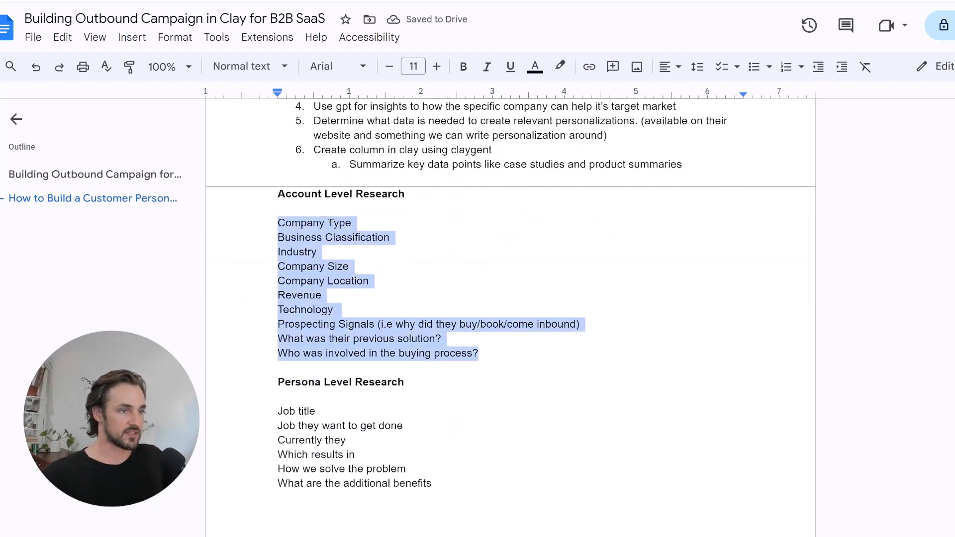
pyautogui.tripleClick(315, 223)
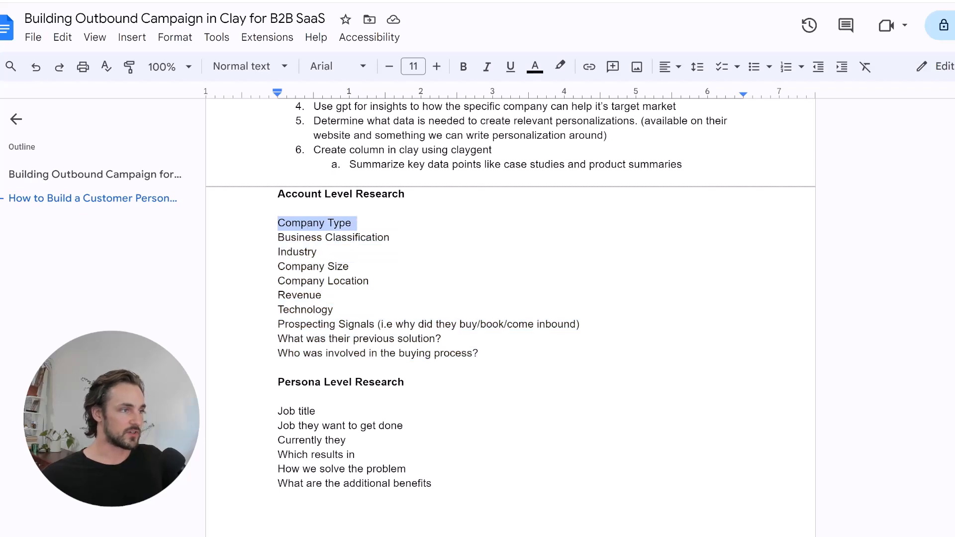
pyautogui.moveTo(304, 234); pyautogui.dragTo(478, 353)
pyautogui.hotkey('ctrl', 'c')
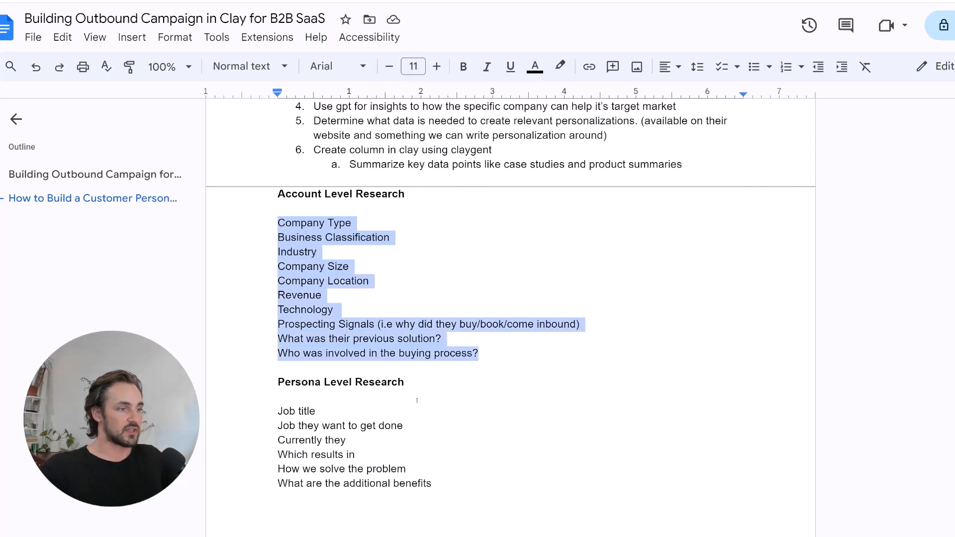
# - Ask ChatGPT to "find the answer to these data points:" followed by the copied Account Level Research list
pyautogui.click(437, 324)
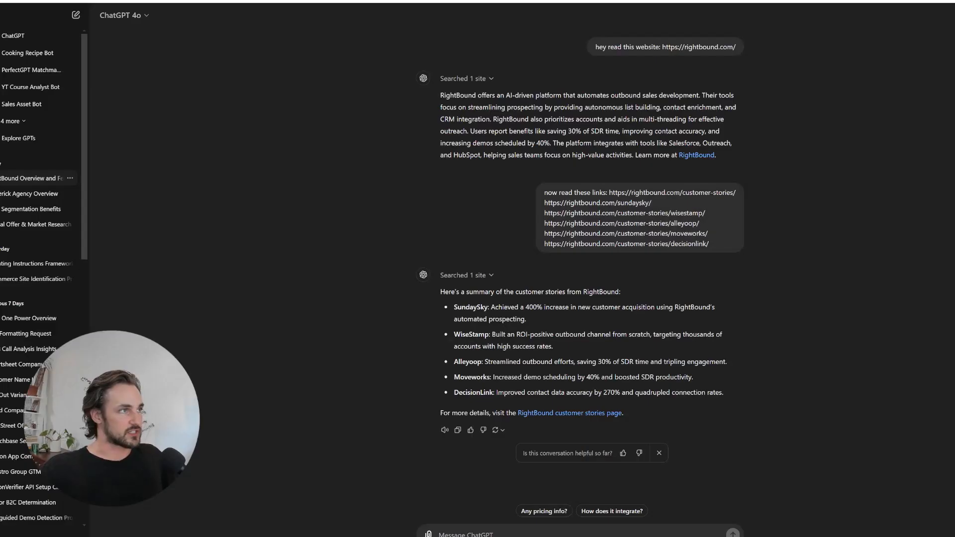
pyautogui.write('find the answer')
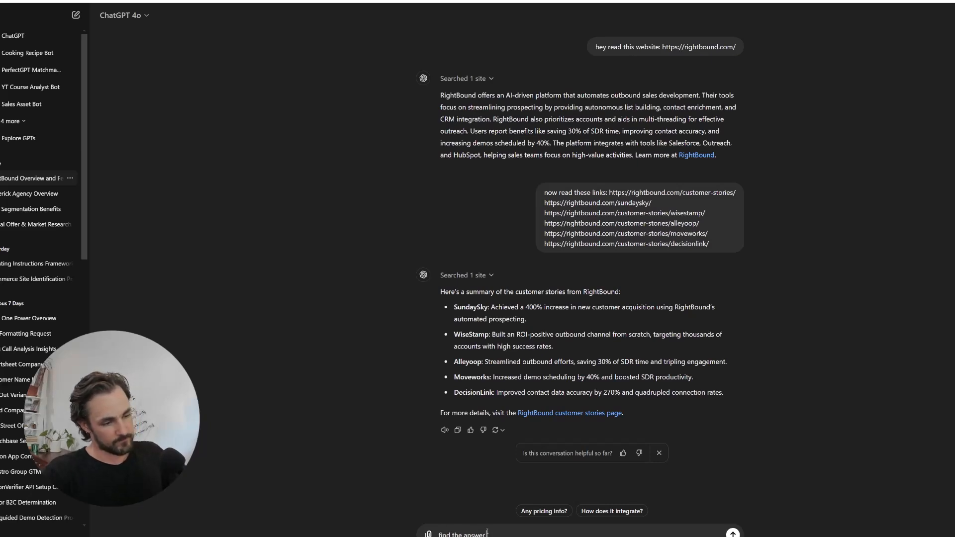
pyautogui.write(' to these data ')
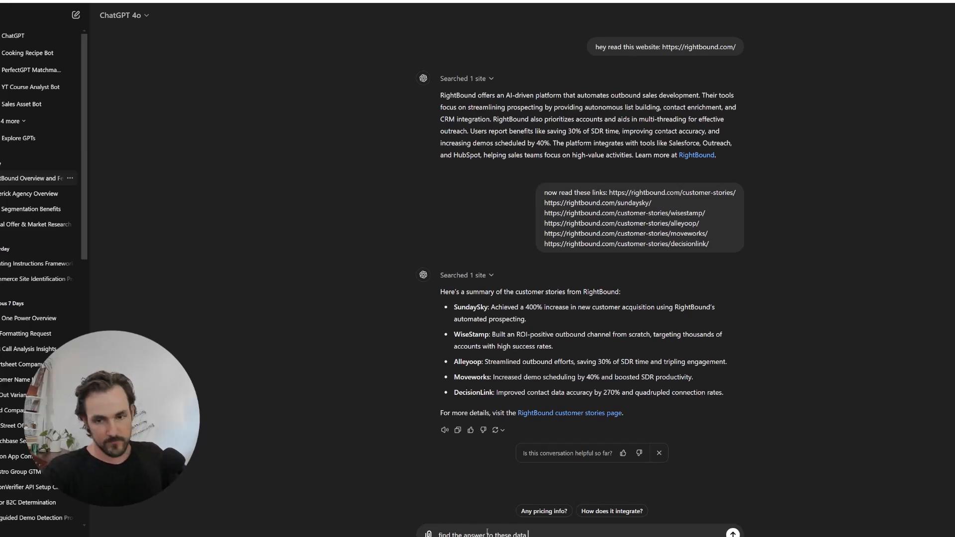
pyautogui.write('points:')
pyautogui.hotkey('ctrl', 'v')
pyautogui.press('Return')
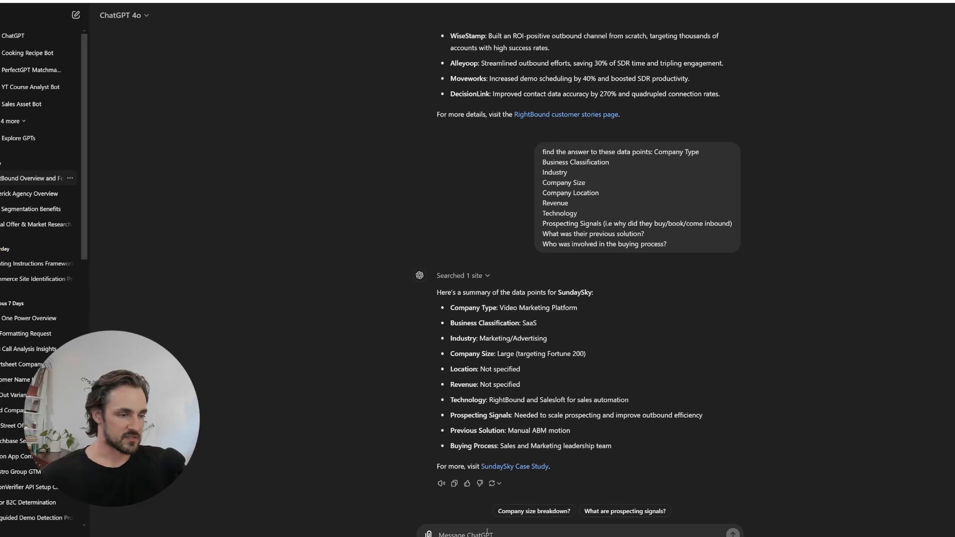
# - Ask ChatGPT to "build this out for all of our case studies"
pyautogui.write('build th')
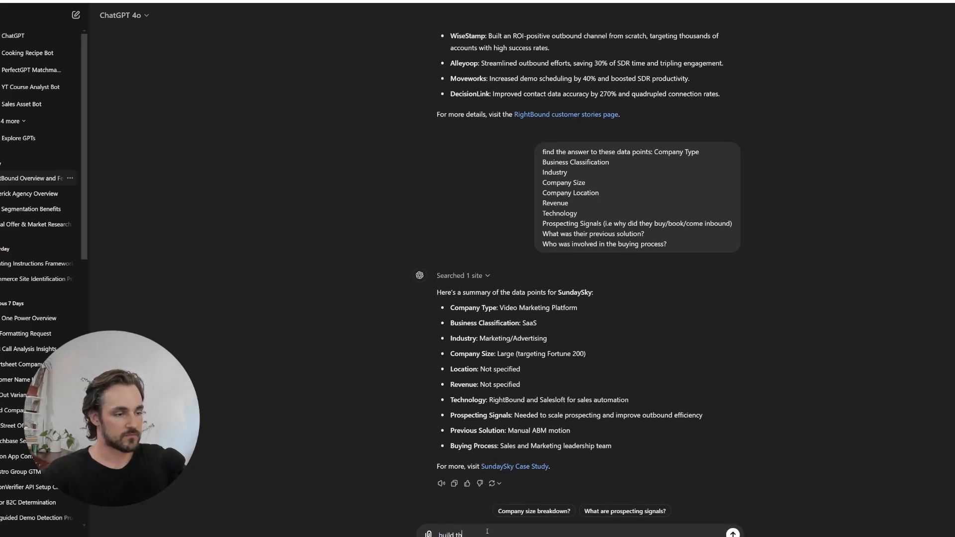
pyautogui.write('is out for all of th')
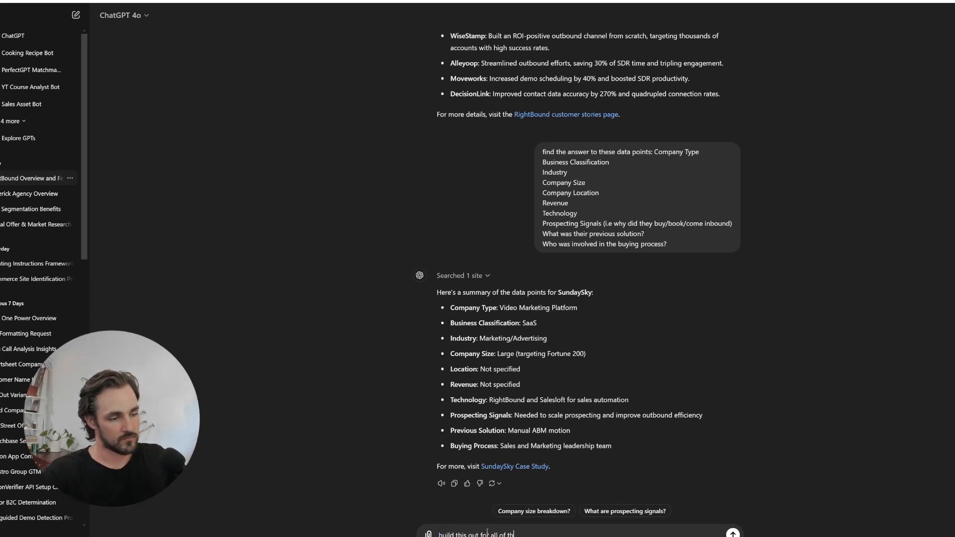
pyautogui.press('BackSpace')
pyautogui.press('BackSpace')
pyautogui.write('our case studies')
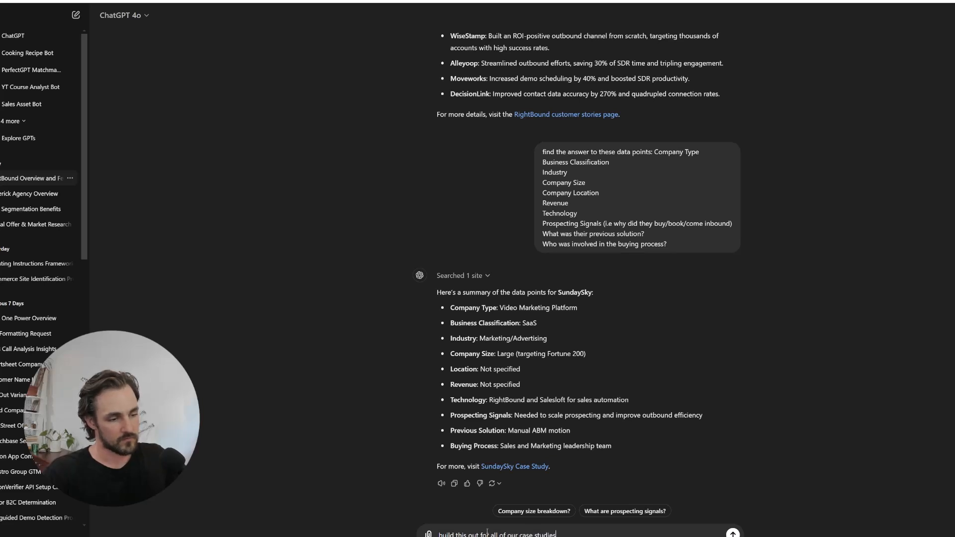
pyautogui.press('Return')
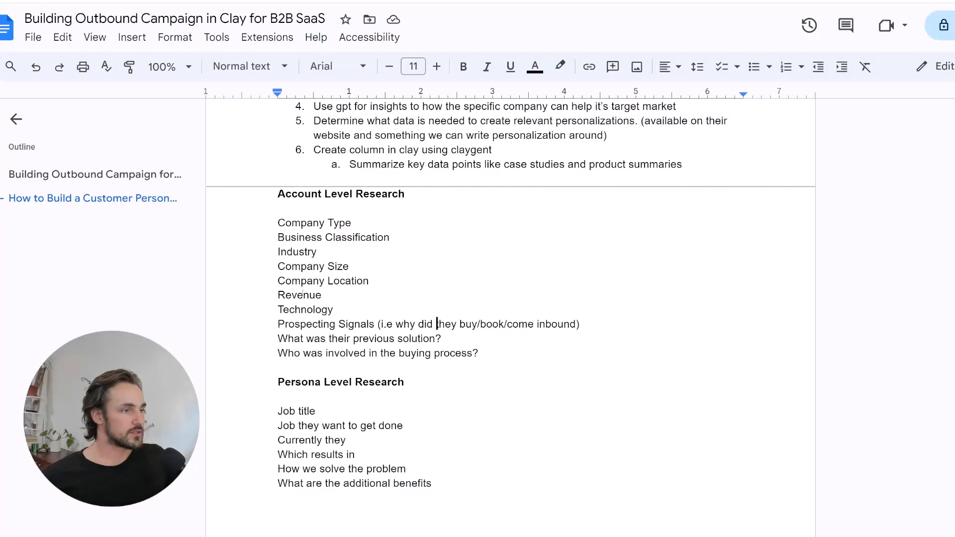
# - Highlight the whole Account Level Research list in the campaign document, followed by only Company Type through Industry
pyautogui.click(479, 353)
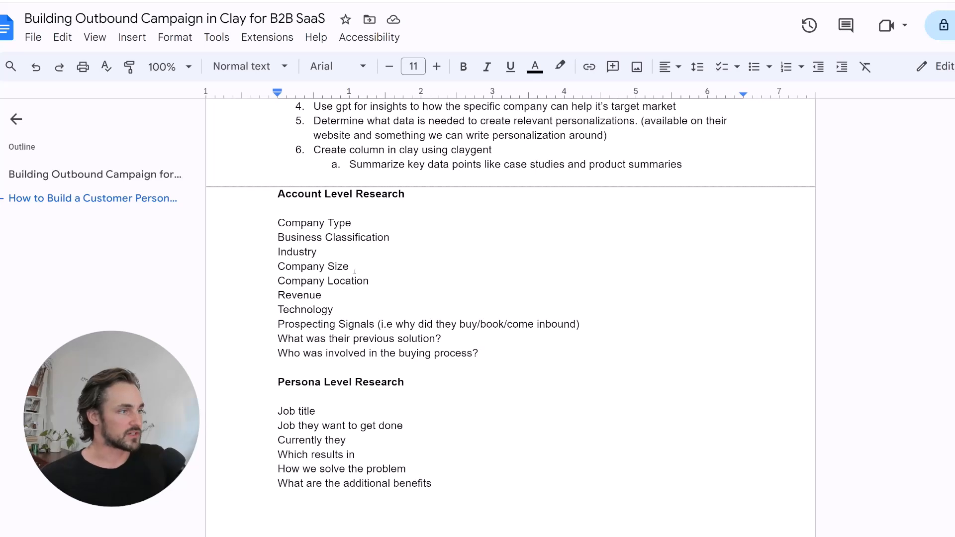
pyautogui.moveTo(278, 223); pyautogui.dragTo(500, 348)
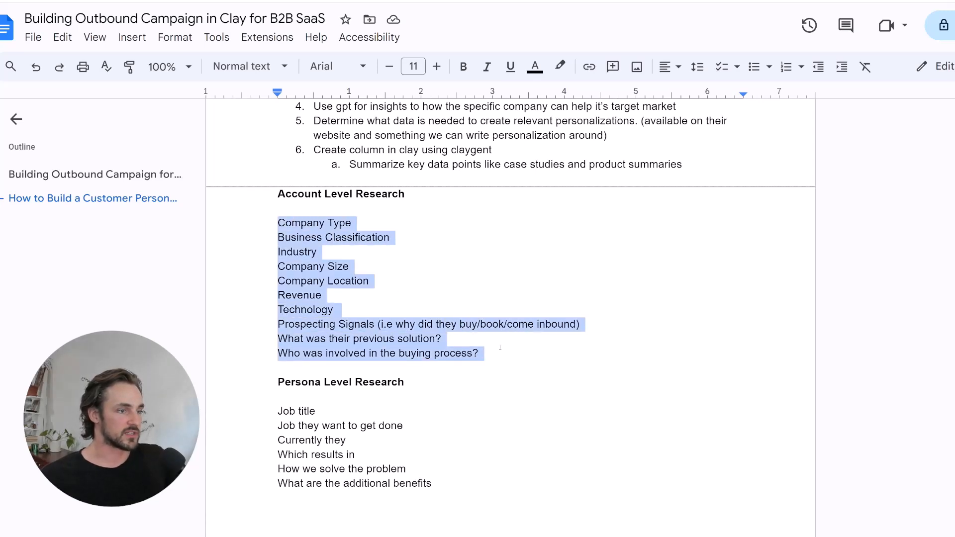
pyautogui.click(495, 353)
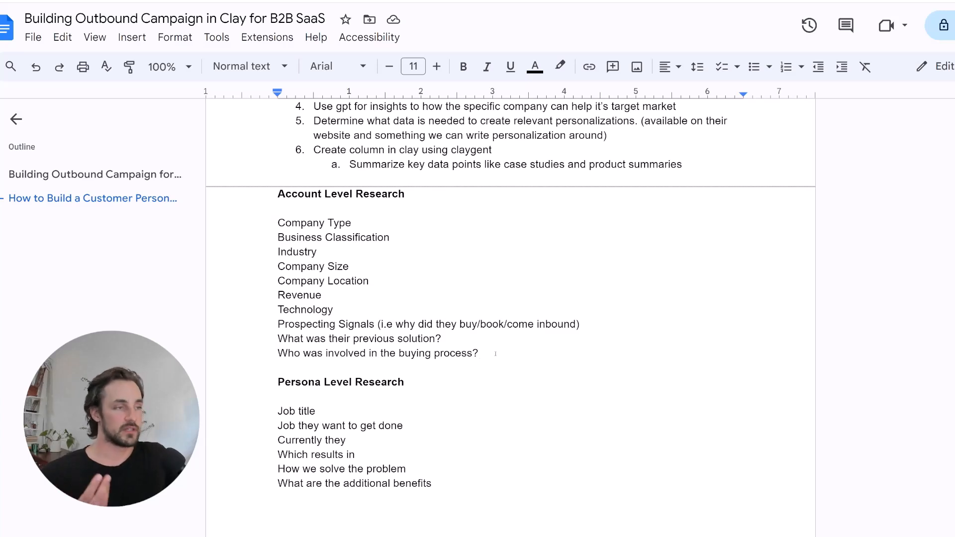
pyautogui.moveTo(278, 223); pyautogui.dragTo(436, 248)
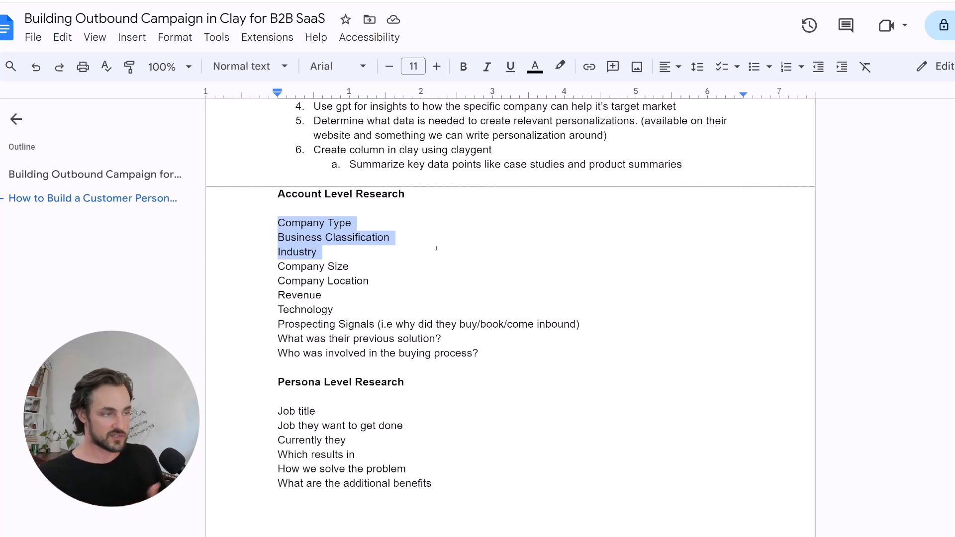
# - Delete the Company Location entry from the Account Level Research list and undo the deletion
pyautogui.press('Up')
pyautogui.press('Down')
pyautogui.press('Down')
pyautogui.hotkey('shift', 'End')
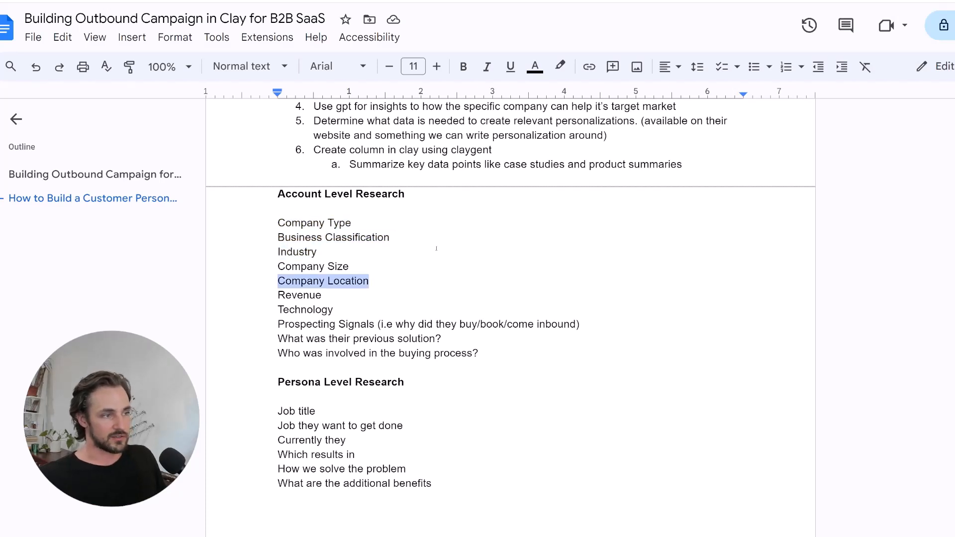
pyautogui.press('BackSpace')
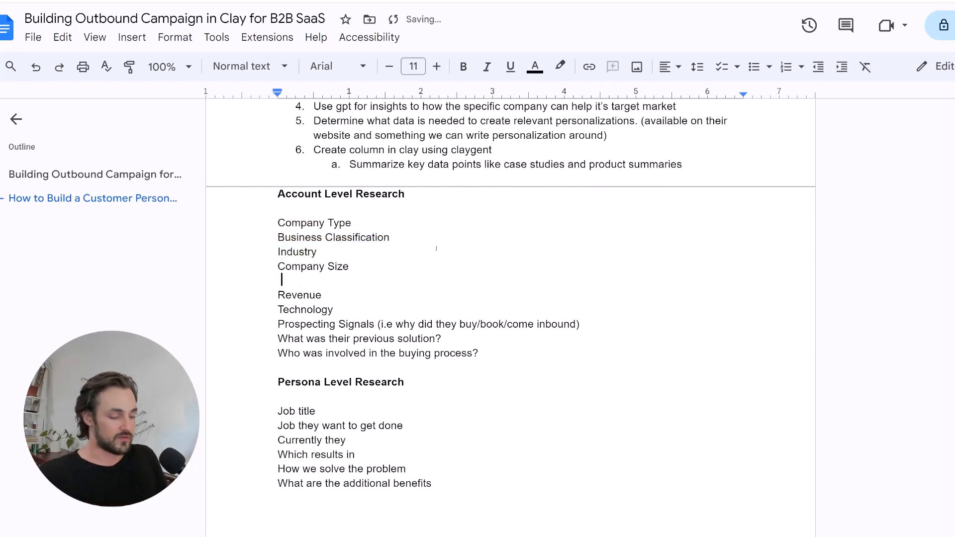
pyautogui.hotkey('ctrl', 'z')
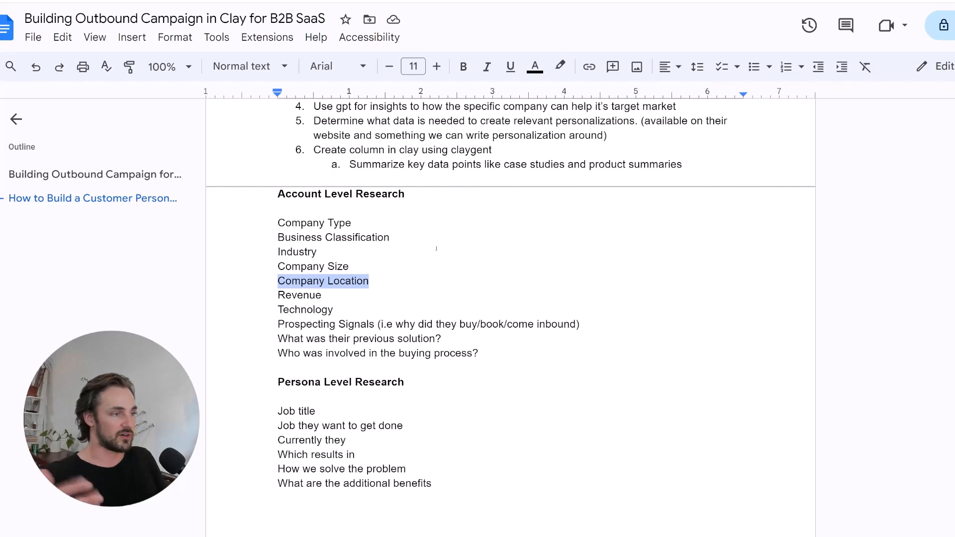
# - Highlight Company Size through Revenue in the Account Level Research list, followed by the Technology line alone
pyautogui.press('Down')
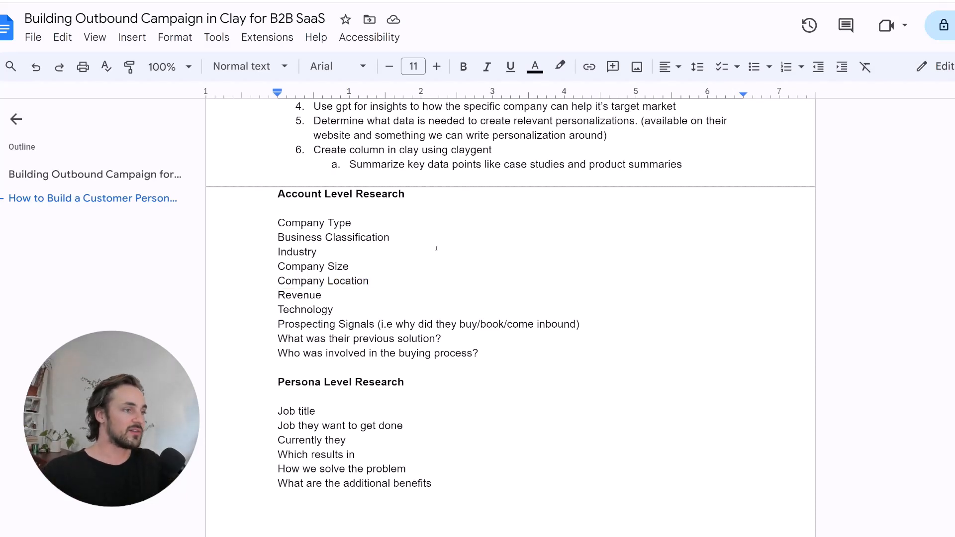
pyautogui.hotkey('shift', 'End')
pyautogui.hotkey('shift', 'Up')
pyautogui.hotkey('shift', 'Up')
pyautogui.hotkey('shift', 'Home')
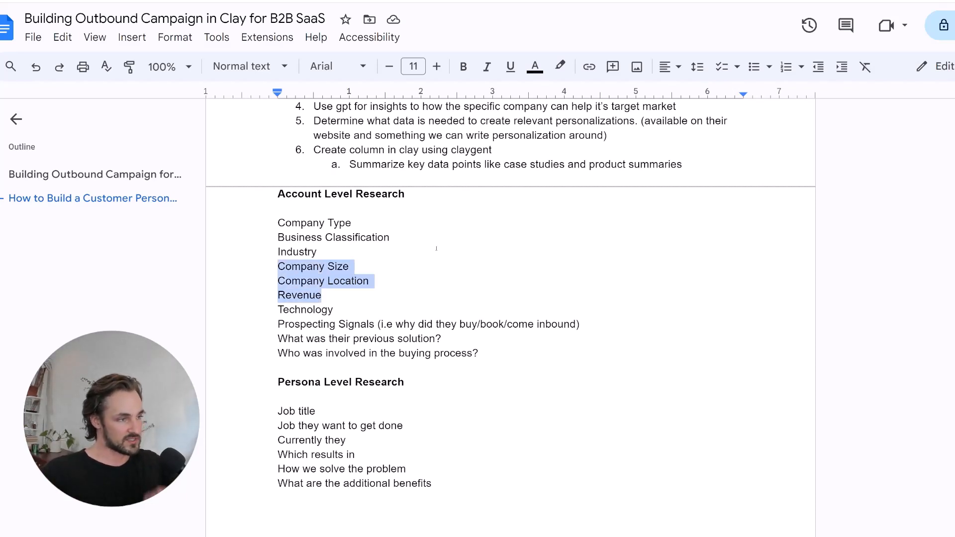
pyautogui.press('Down')
pyautogui.press('Down')
pyautogui.press('Up')
pyautogui.press('End')
pyautogui.hotkey('shift', 'Home')
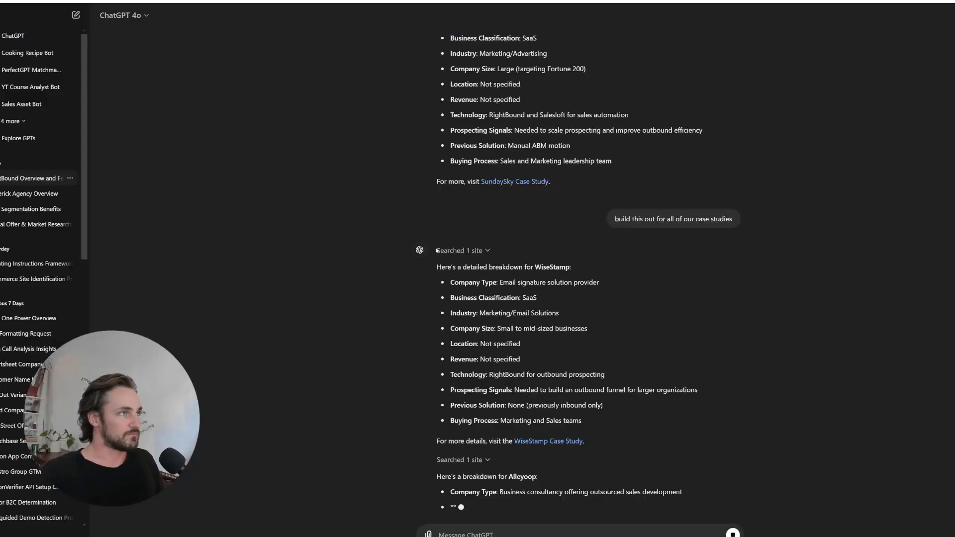
# - Look through ChatGPT's case study breakdowns and highlight the prospecting signal given for SundaySky
pyautogui.scroll(-8, 461, 179)
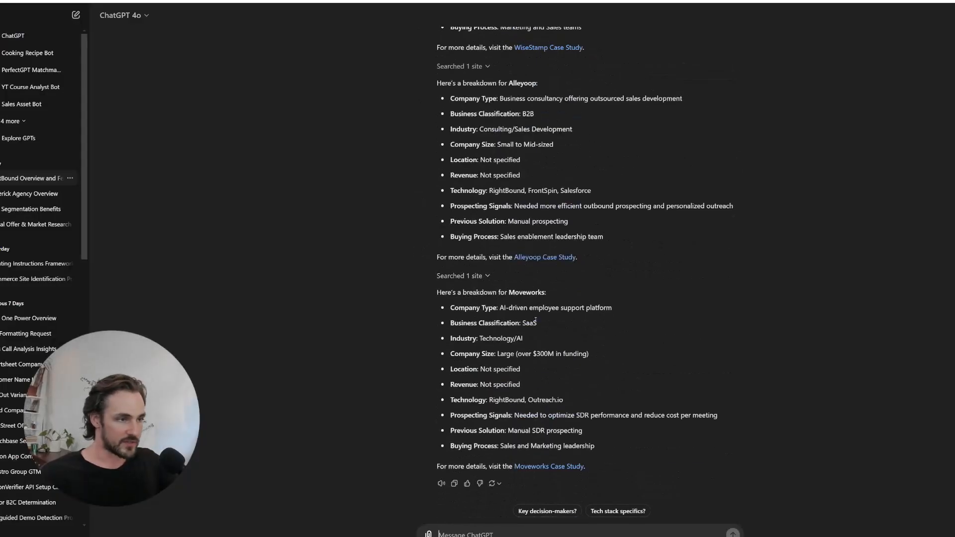
pyautogui.scroll(11, 460, 179)
pyautogui.moveTo(451, 181); pyautogui.dragTo(476, 233)
pyautogui.middleClick(393, 183)
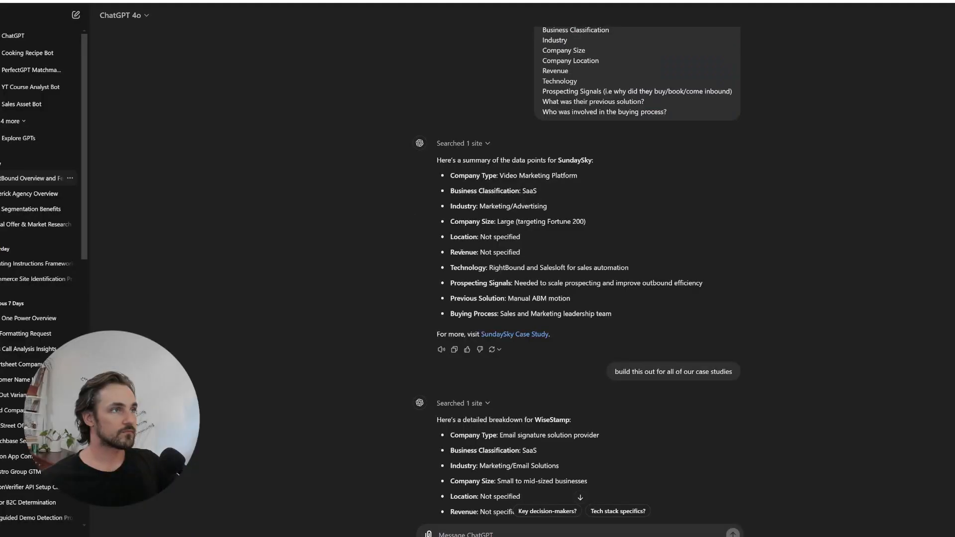
pyautogui.scroll(-1, 473, 258)
pyautogui.tripleClick(472, 257)
pyautogui.tripleClick(491, 240)
pyautogui.moveTo(451, 241); pyautogui.dragTo(697, 242)
pyautogui.scroll(-3, 658, 293)
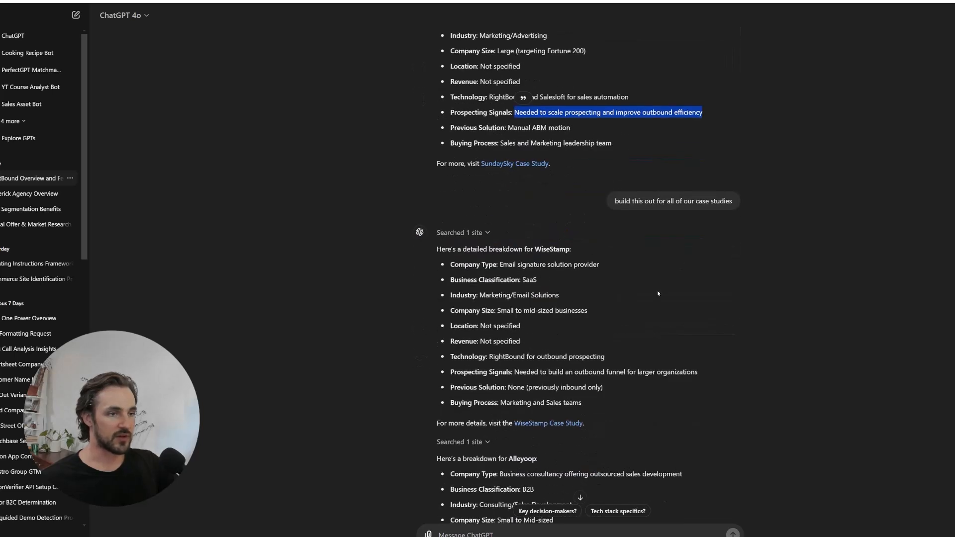
# - Highlight the prospecting signals given for WiseStamp, Alleyoop and Moveworks one after another
pyautogui.moveTo(522, 378); pyautogui.dragTo(698, 374)
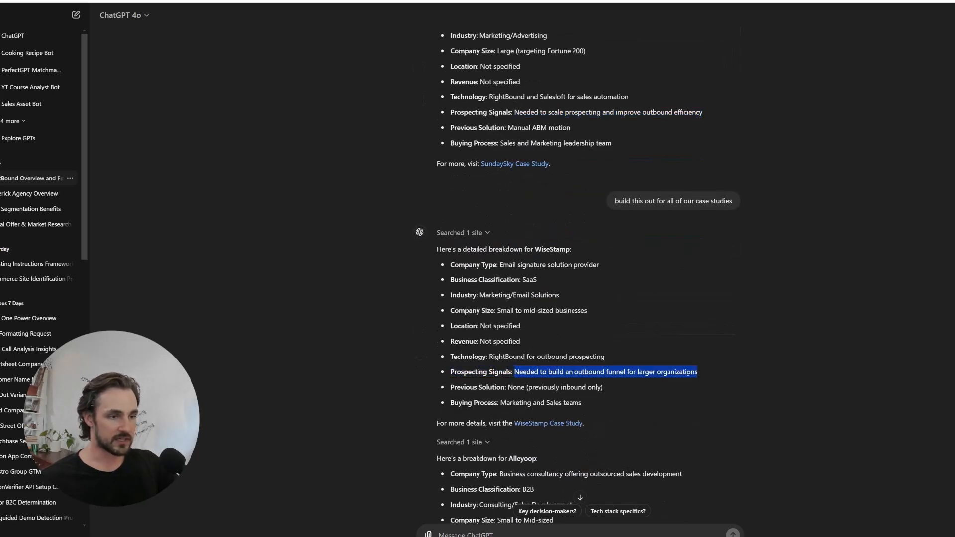
pyautogui.scroll(-3, 683, 374)
pyautogui.scroll(-1, 682, 374)
pyautogui.moveTo(515, 410); pyautogui.dragTo(739, 414)
pyautogui.scroll(-4, 740, 416)
pyautogui.moveTo(514, 449); pyautogui.dragTo(718, 449)
pyautogui.scroll(-1, 682, 413)
pyautogui.click(698, 413)
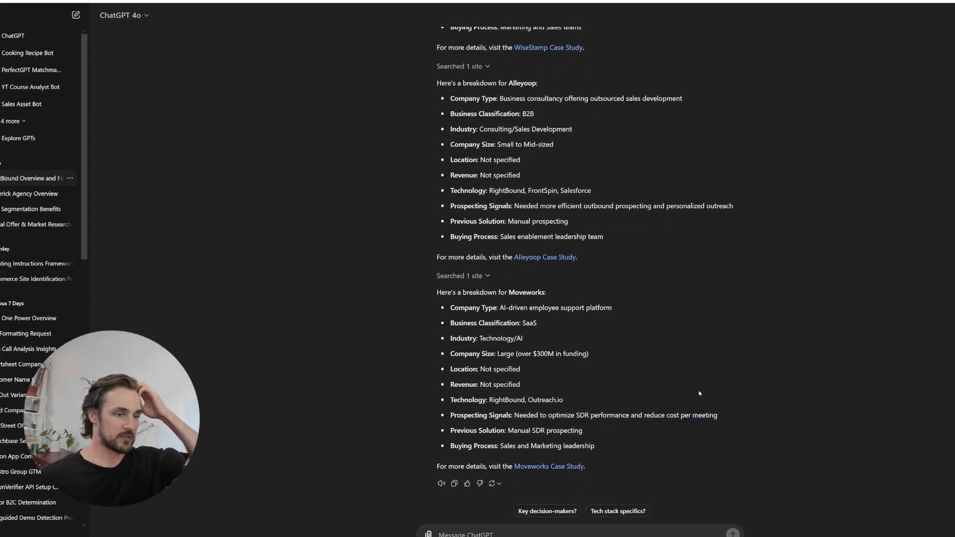
# - Go back to the WiseStamp breakdown and highlight its full Prospecting Signals line
pyautogui.scroll(2, 535, 357)
pyautogui.scroll(3, 535, 357)
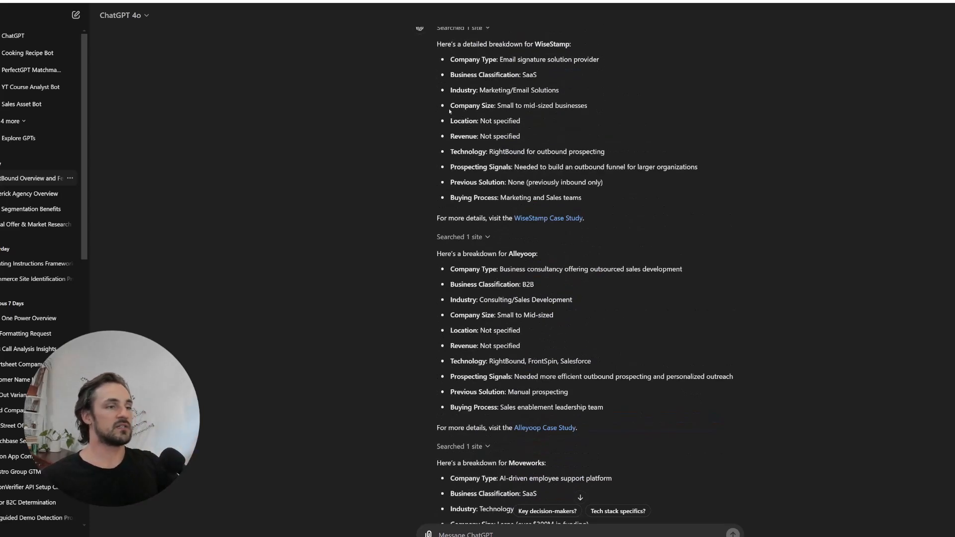
pyautogui.moveTo(451, 167); pyautogui.dragTo(698, 168)
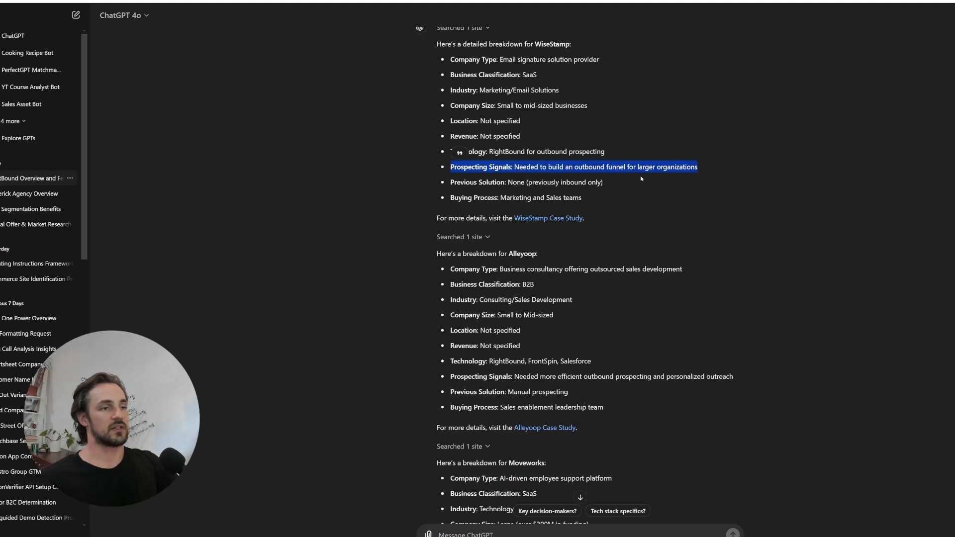
pyautogui.click(651, 162)
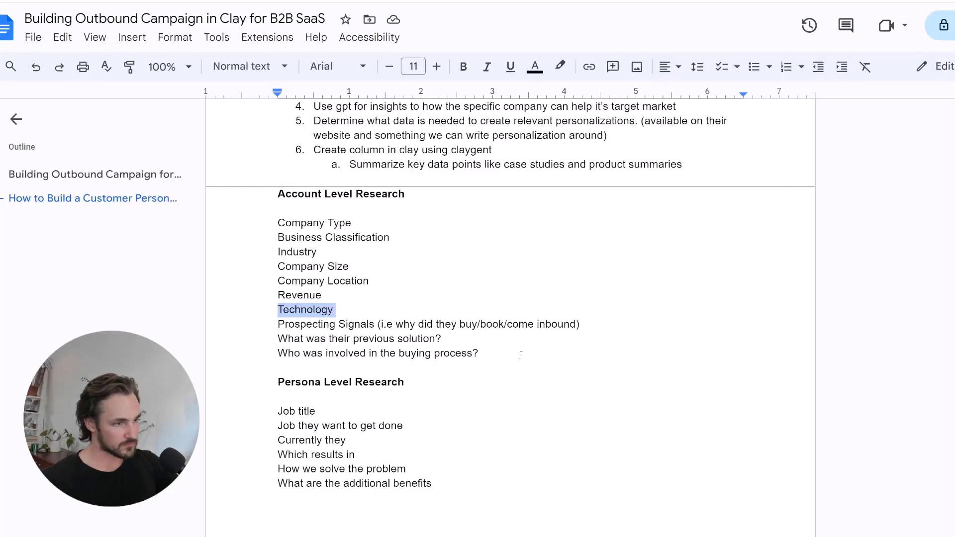
# - Ask ChatGPT to "now summarize your results"
pyautogui.click(521, 354)
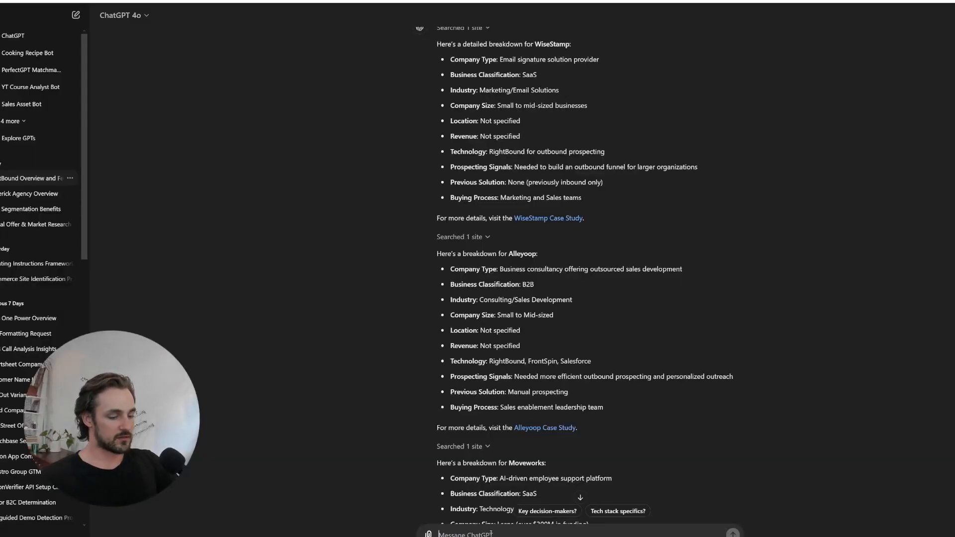
pyautogui.write('now summarize your results')
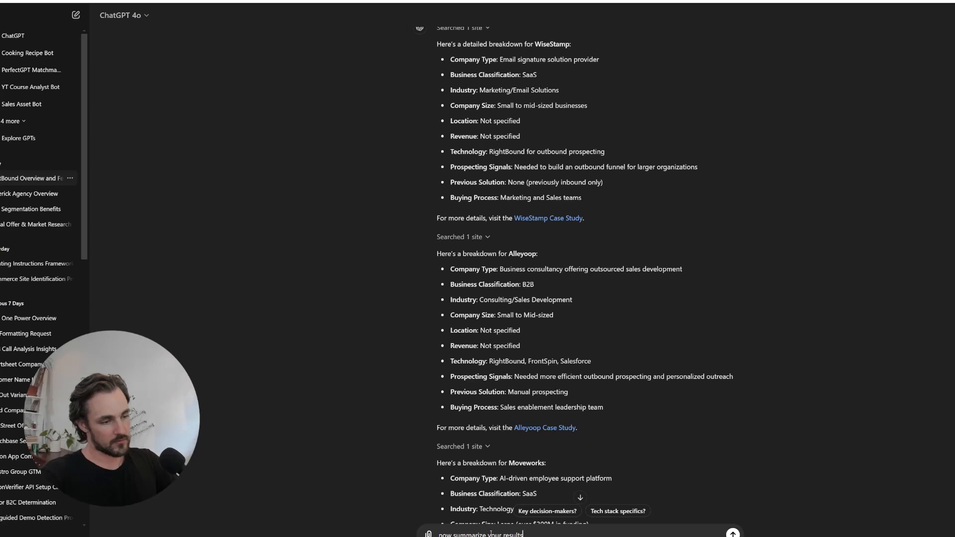
pyautogui.press('Return')
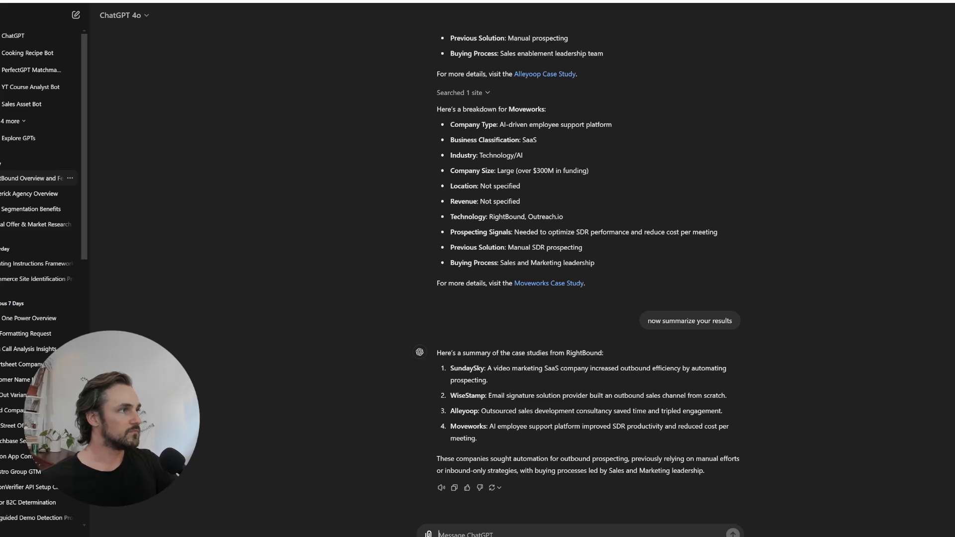
# - Copy the four numbered case study summaries from SundaySky to Moveworks and switch to the campaign document
pyautogui.moveTo(450, 364); pyautogui.dragTo(478, 423)
pyautogui.hotkey('ctrl', 'c')
pyautogui.click(154, 1)
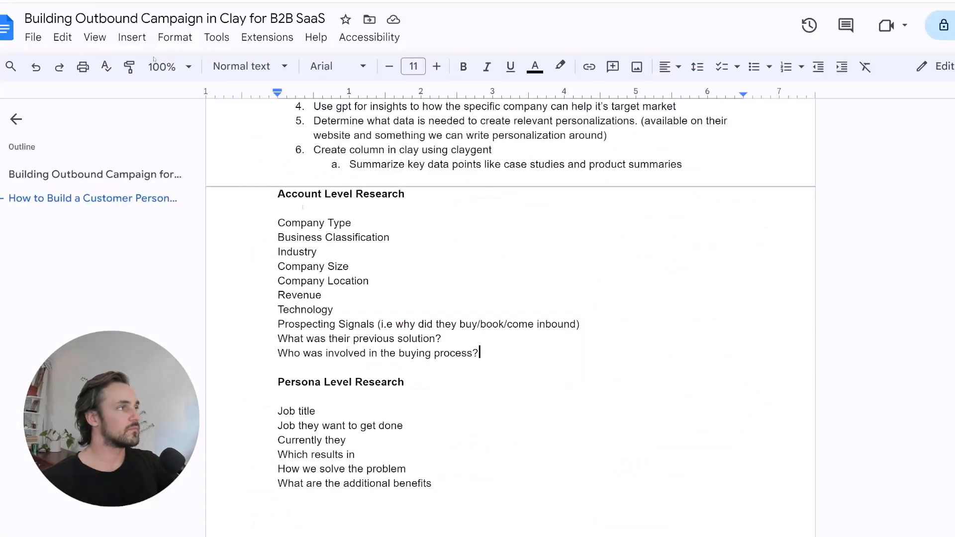
# - Add the line "Case Studies:" below the Account Level Research list, after the buying process question
pyautogui.press('Return')
pyautogui.write('Cases')
pyautogui.press('BackSpace')
pyautogui.write('Studies:')
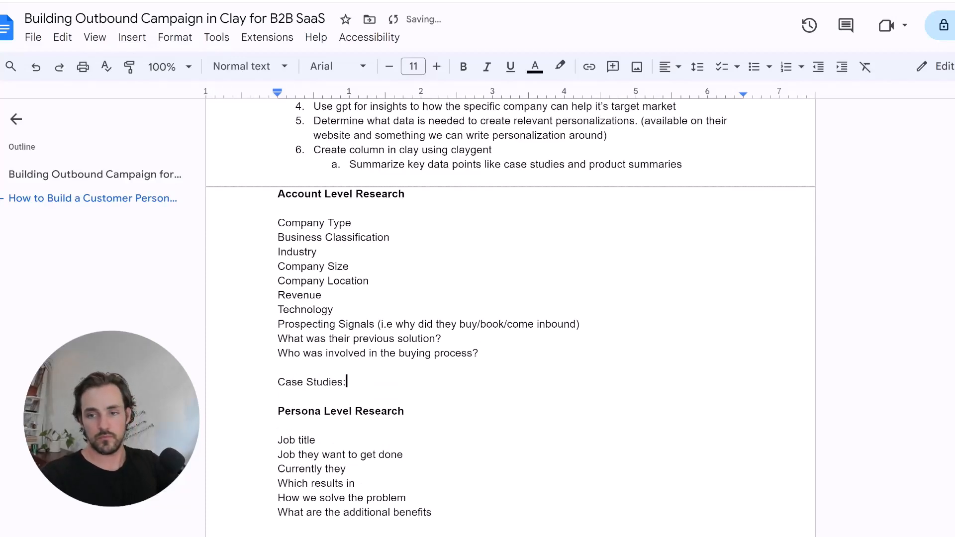
# - Paste the copied summaries under "Case Studies:" and remove the surplus blank lines after them
pyautogui.press('Return')
pyautogui.hotkey('ctrl', 'v')
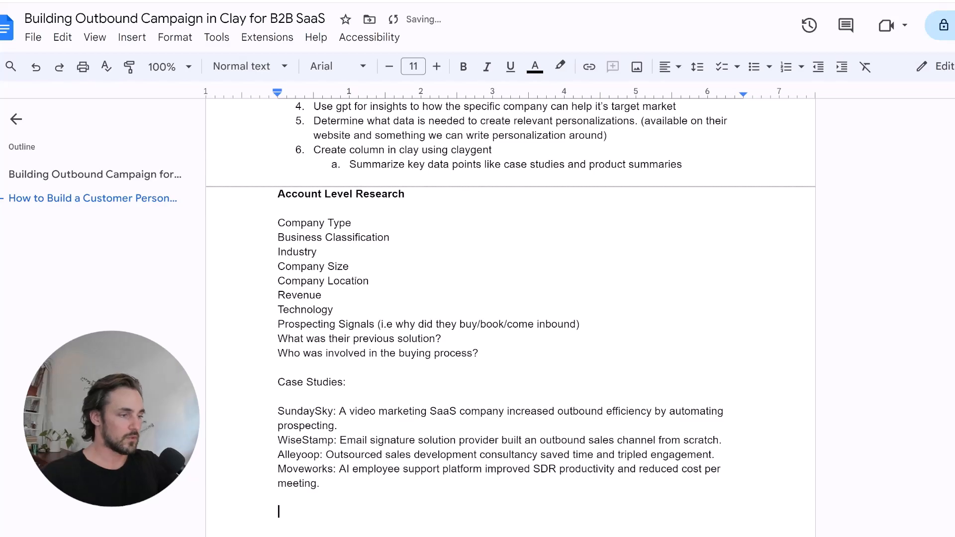
pyautogui.press('BackSpace')
pyautogui.press('BackSpace')
# - Switch to ChatGPT and review the detailed WiseStamp, Alleyoop and Moveworks case study breakdowns above the summary
pyautogui.hotkey('alt', 'Tab')
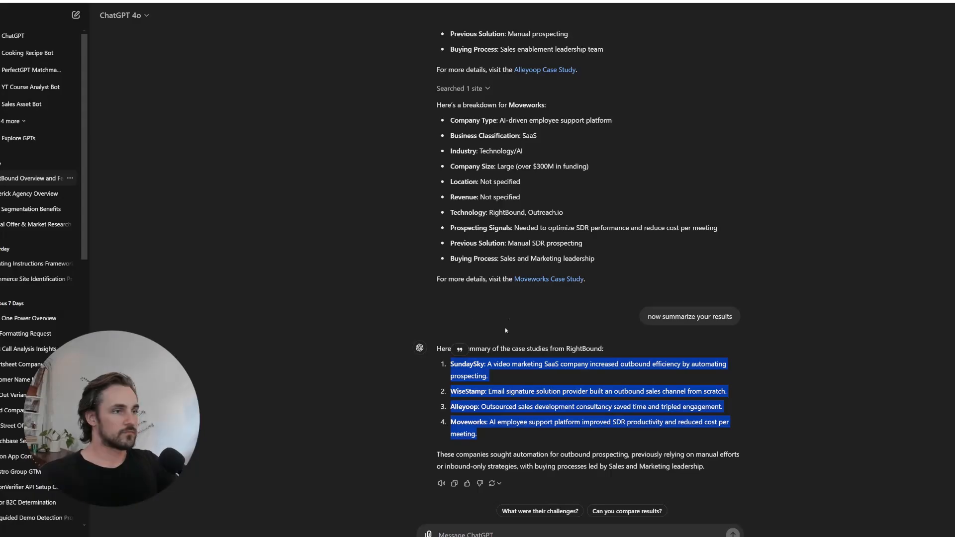
pyautogui.click(535, 257)
pyautogui.scroll(2, 536, 256)
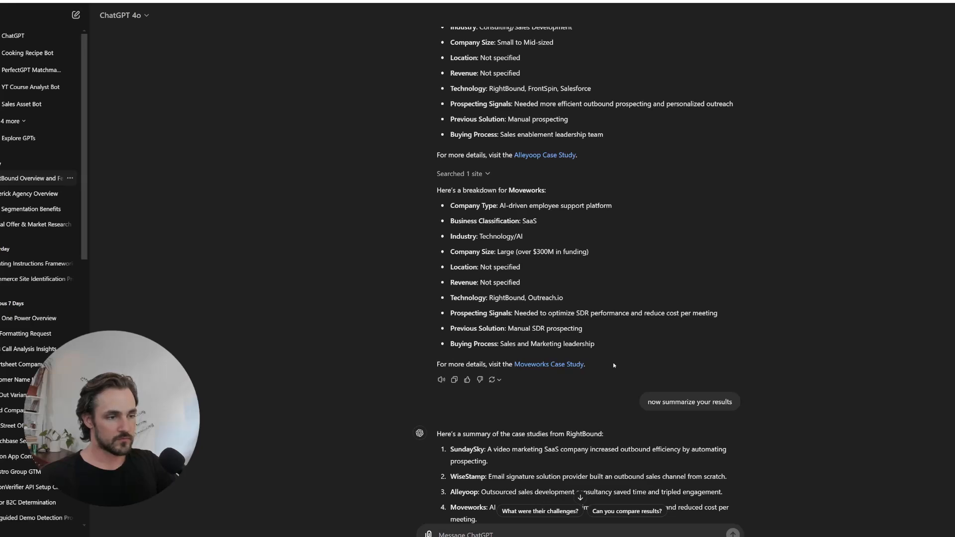
pyautogui.scroll(5, 616, 348)
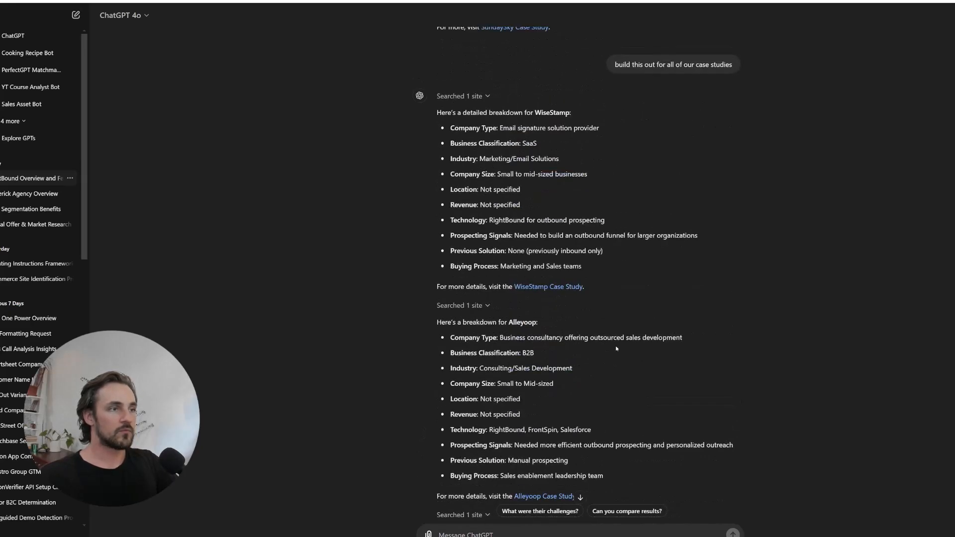
pyautogui.moveTo(488, 112); pyautogui.dragTo(537, 238)
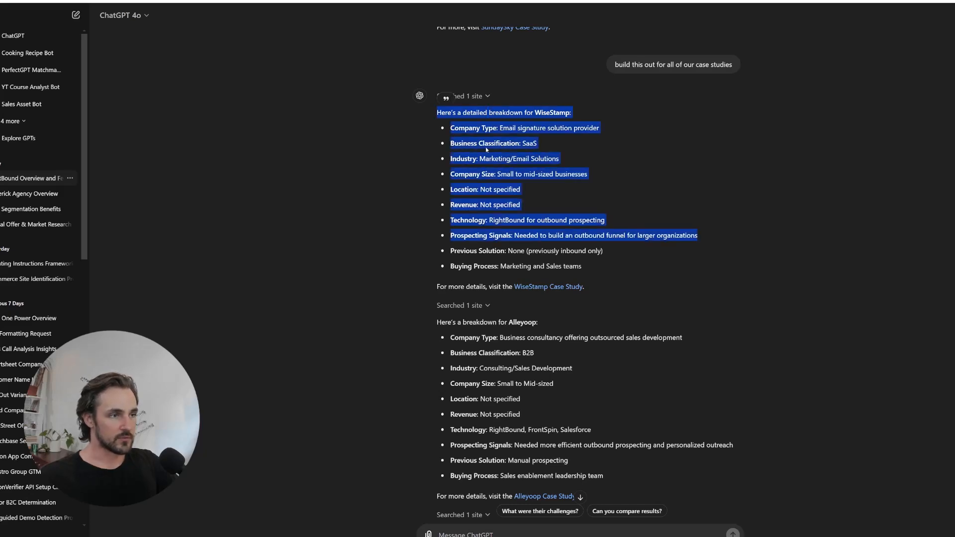
pyautogui.scroll(-3, 486, 150)
pyautogui.click(486, 148)
pyautogui.scroll(-5, 487, 148)
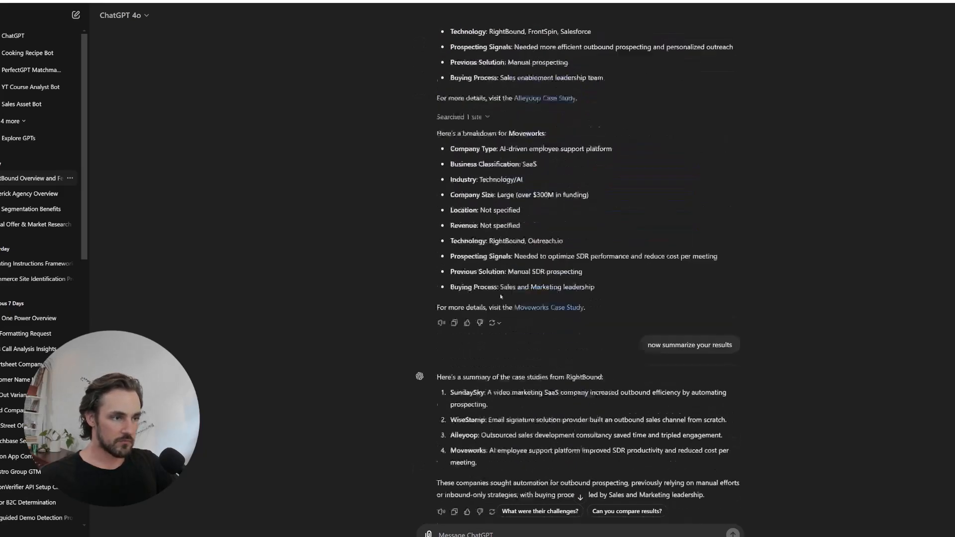
pyautogui.write('now give me a list o')
pyautogui.write('f companie')
pyautogui.press('BackSpace')
pyautogui.press('BackSpace')
pyautogui.press('BackSpace')
pyautogui.press('BackSpace')
pyautogui.press('BackSpace')
pyautogui.press('BackSpace')
pyautogui.press('BackSpace')
pyautogui.press('BackSpace')
pyautogui.write('keywords')
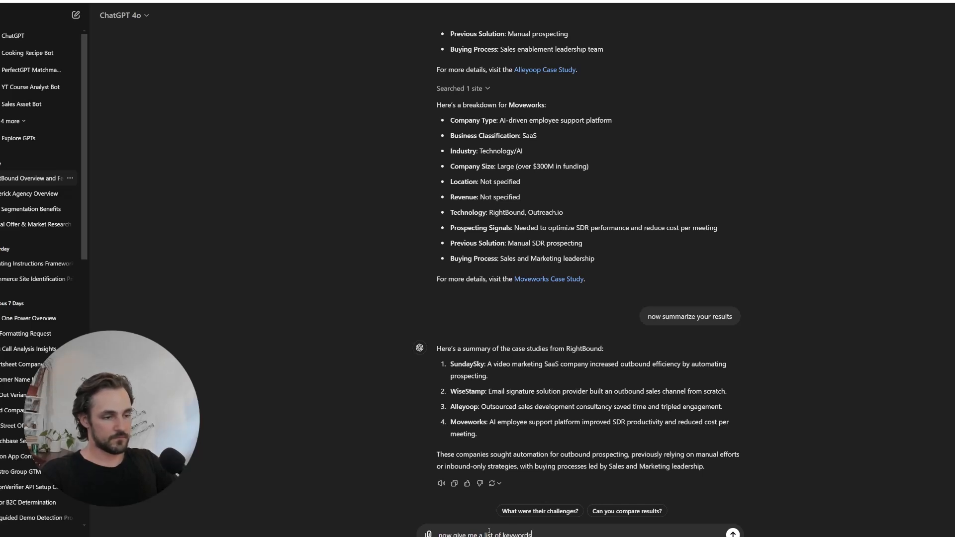
pyautogui.press('Return')
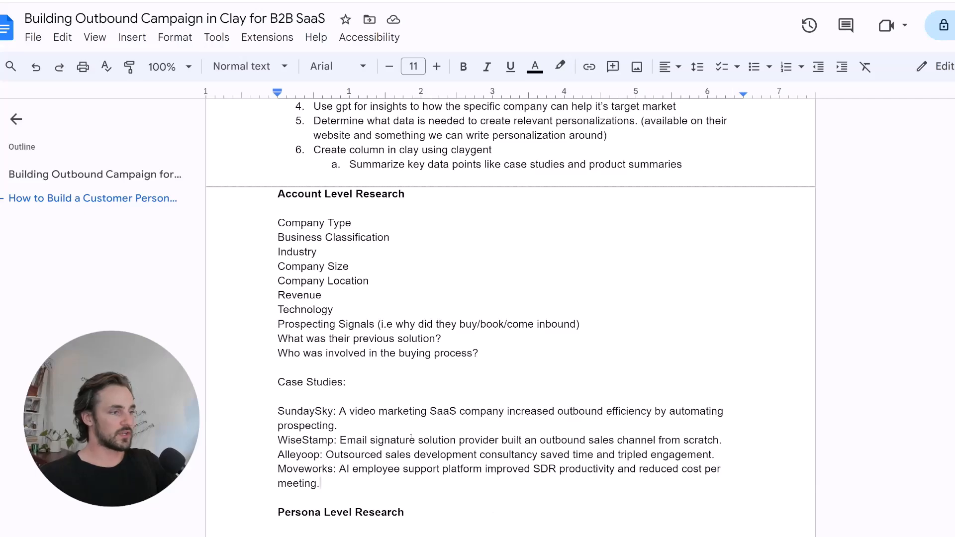
# - Copy the six Persona Level Research lines, from "Job title" to "What are the additional benefits", in the campaign document
pyautogui.scroll(-2, 410, 437)
pyautogui.moveTo(278, 137); pyautogui.dragTo(547, 394)
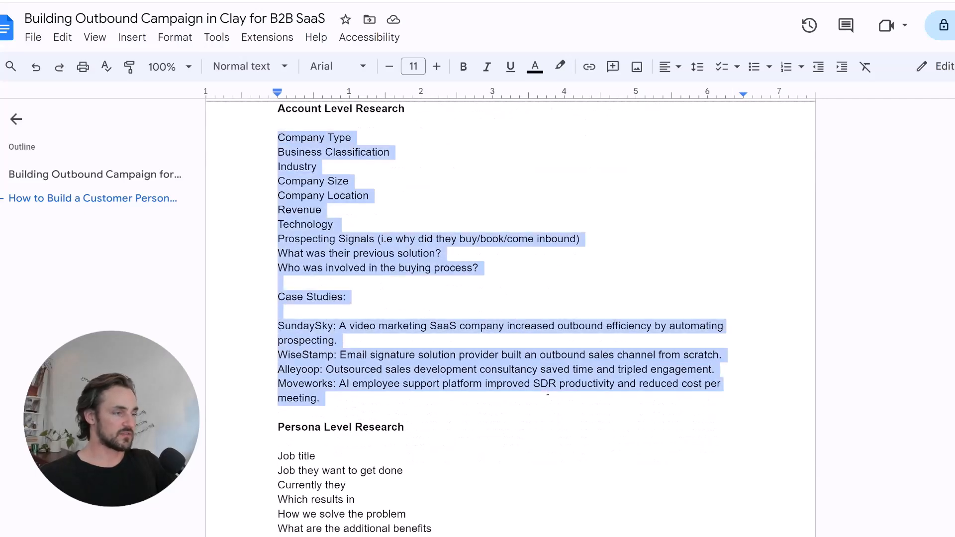
pyautogui.scroll(-2, 547, 395)
pyautogui.moveTo(433, 443); pyautogui.dragTo(232, 372)
pyautogui.hotkey('ctrl', 'c')
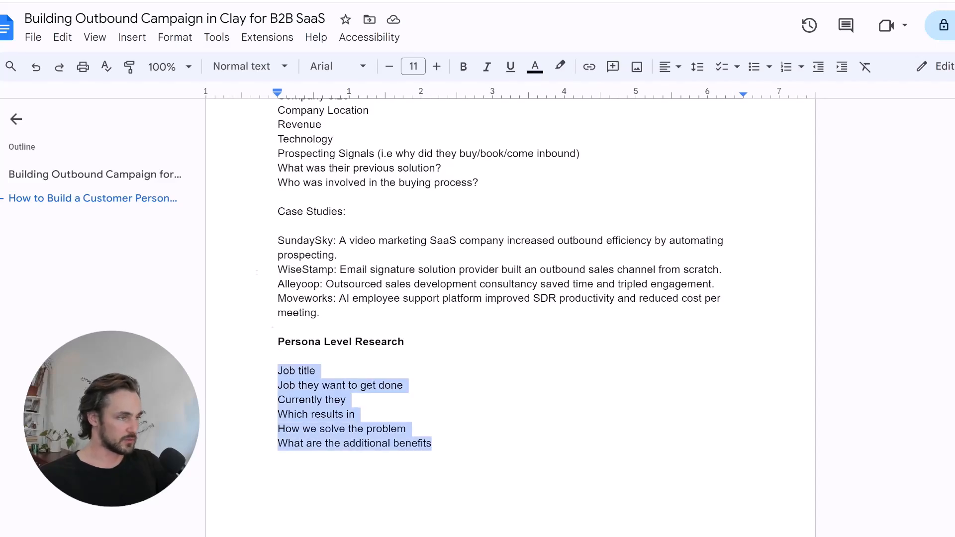
# - Ask ChatGPT "based on these case studies give me the following persona level data." followed by the copied persona lines
pyautogui.hotkey('alt', 'Tab')
pyautogui.write('based on these case studies give me the follo')
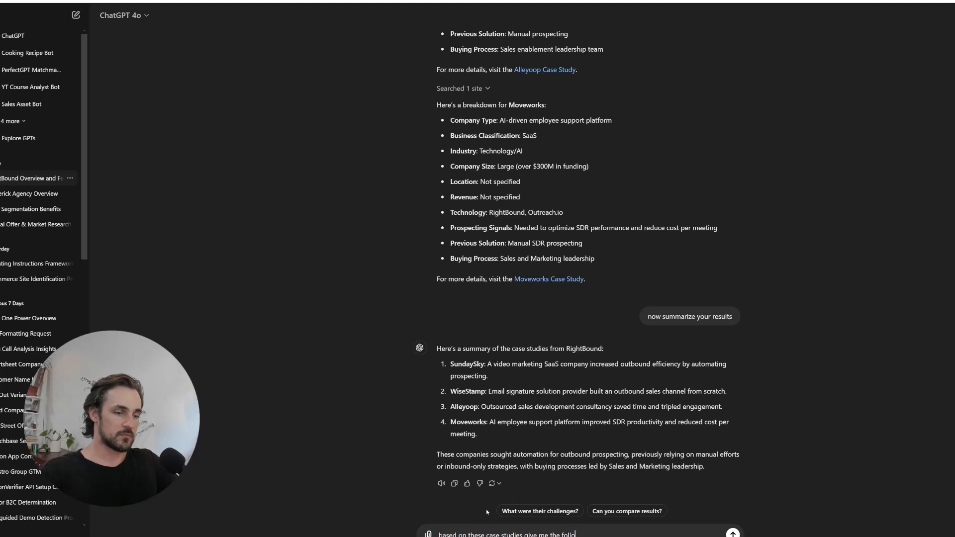
pyautogui.write('wing persona level dat')
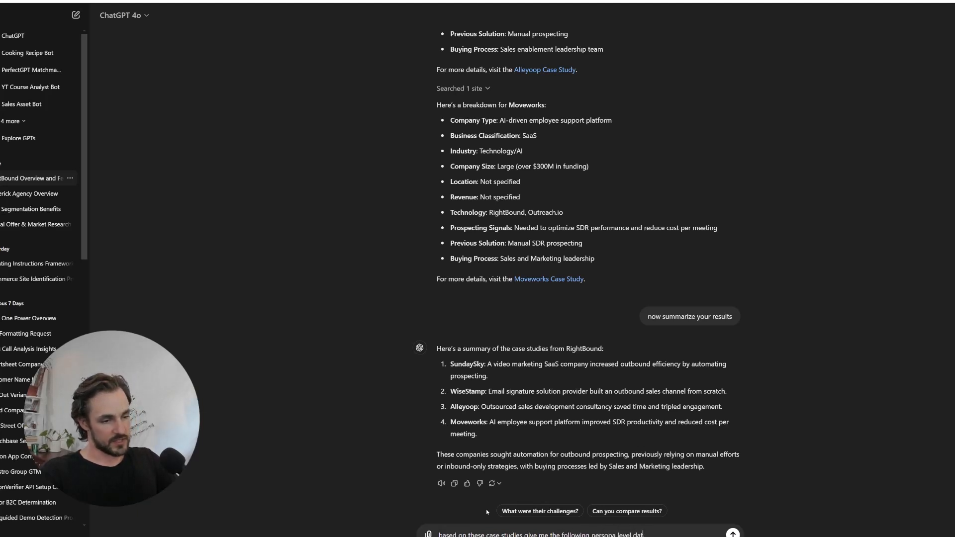
pyautogui.write('a.')
pyautogui.hotkey('ctrl', 'v')
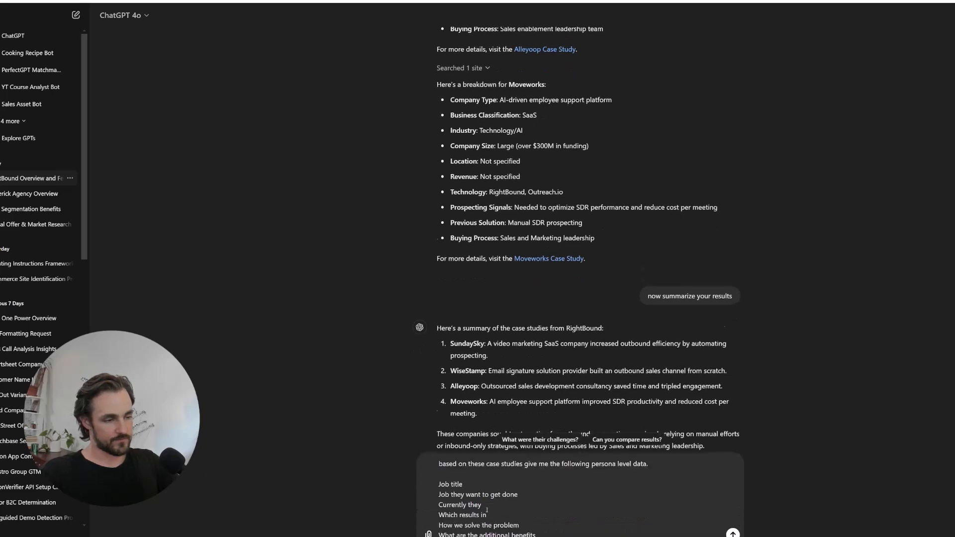
pyautogui.press('Return')
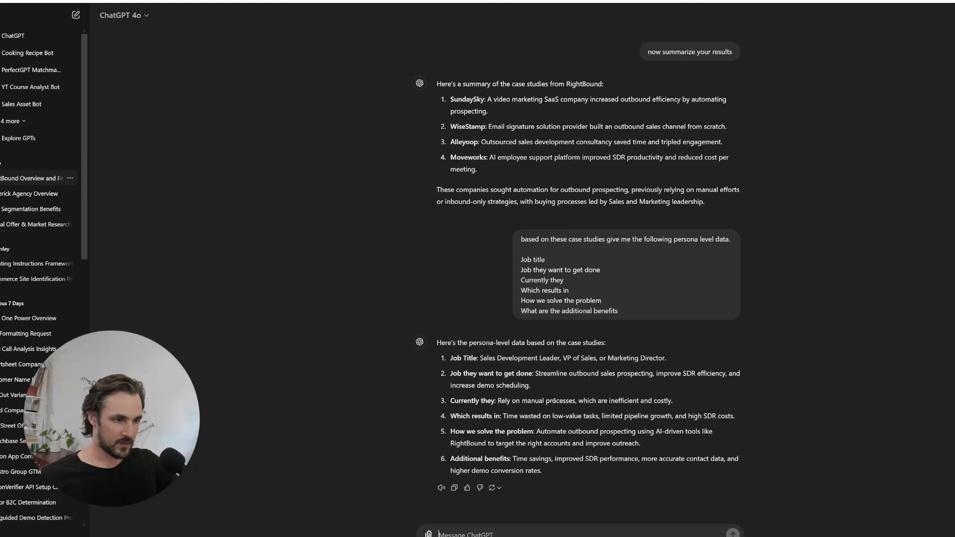
# - Review ChatGPT's persona-level answer, from the job titles and current problems through to the additional benefits
pyautogui.moveTo(484, 354); pyautogui.dragTo(573, 468)
pyautogui.click(573, 468)
pyautogui.moveTo(478, 350); pyautogui.dragTo(666, 354)
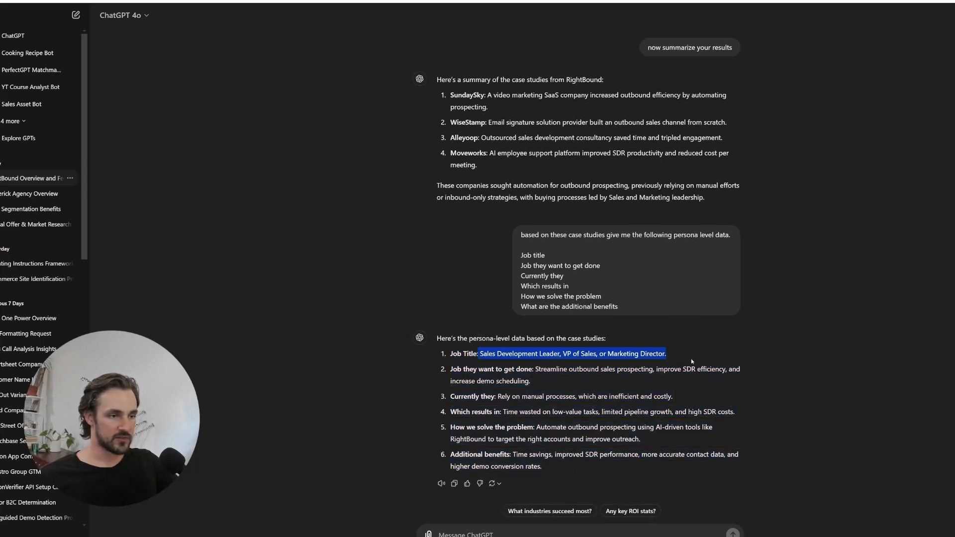
pyautogui.moveTo(515, 369); pyautogui.dragTo(673, 397)
pyautogui.click(511, 409)
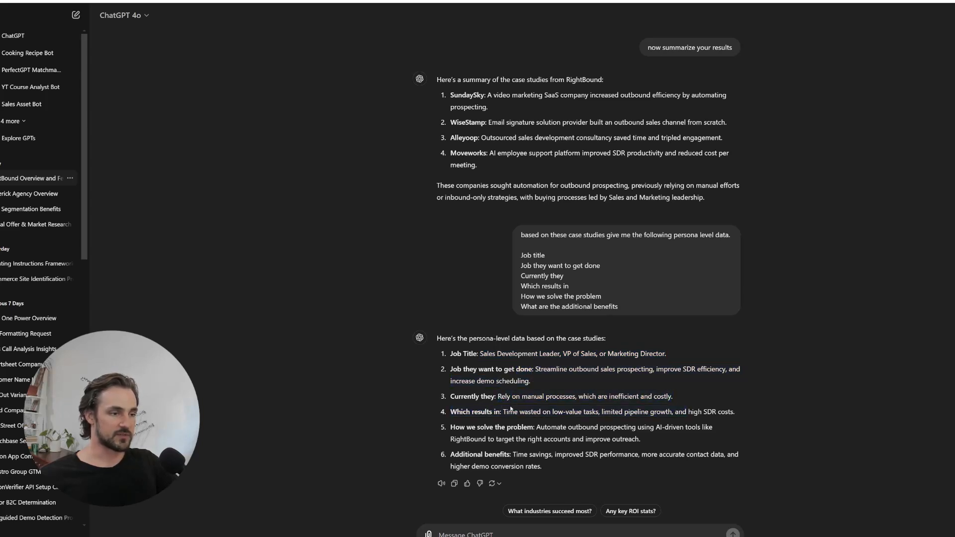
pyautogui.moveTo(502, 415); pyautogui.dragTo(714, 414)
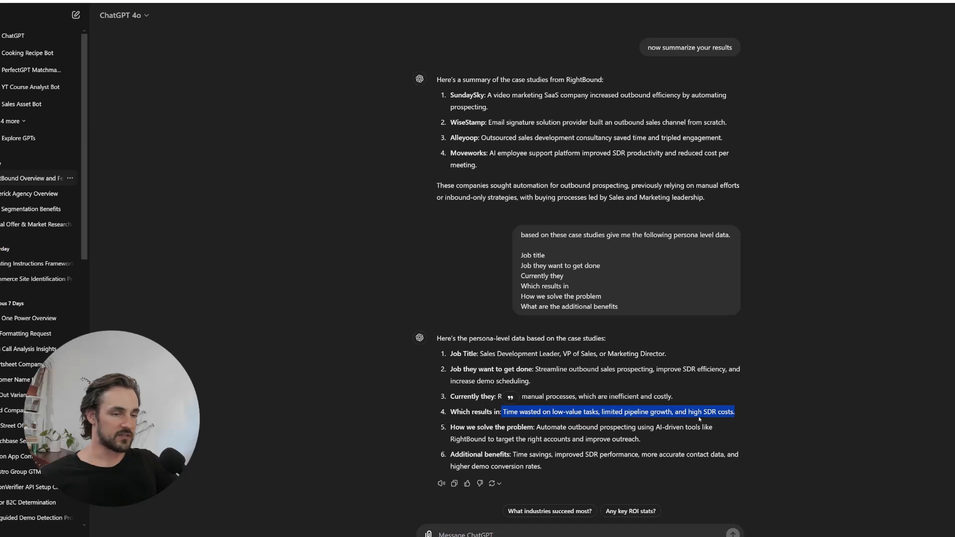
pyautogui.tripleClick(501, 427)
pyautogui.click(528, 366)
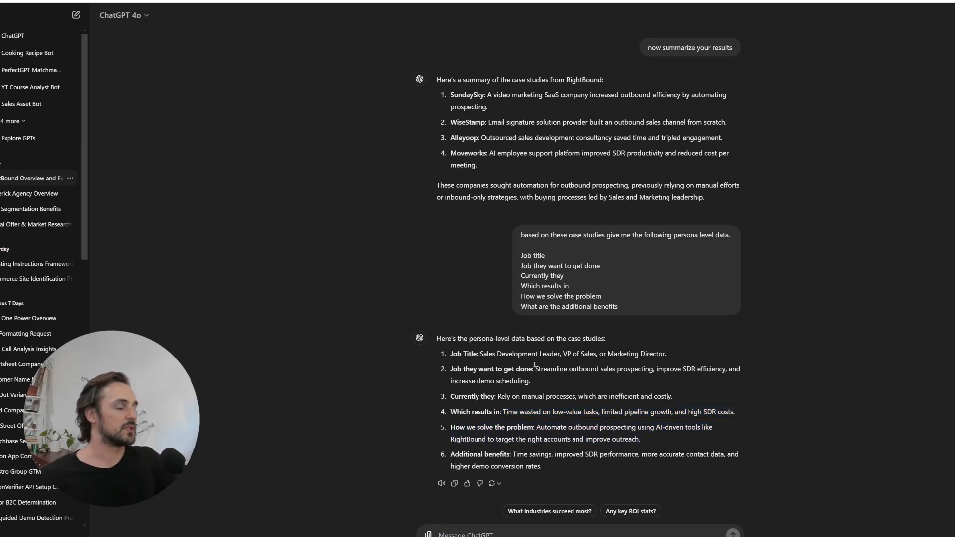
pyautogui.moveTo(441, 342); pyautogui.dragTo(585, 483)
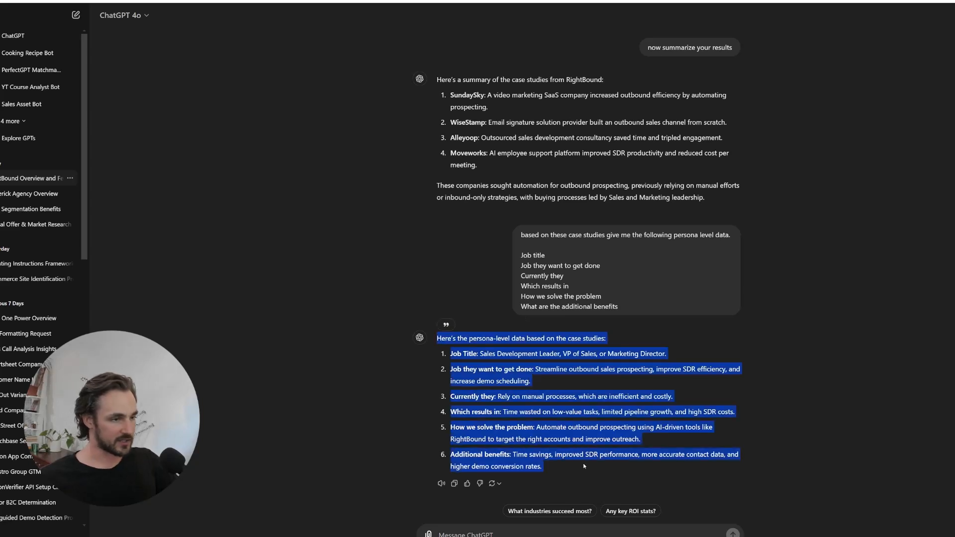
pyautogui.click(462, 528)
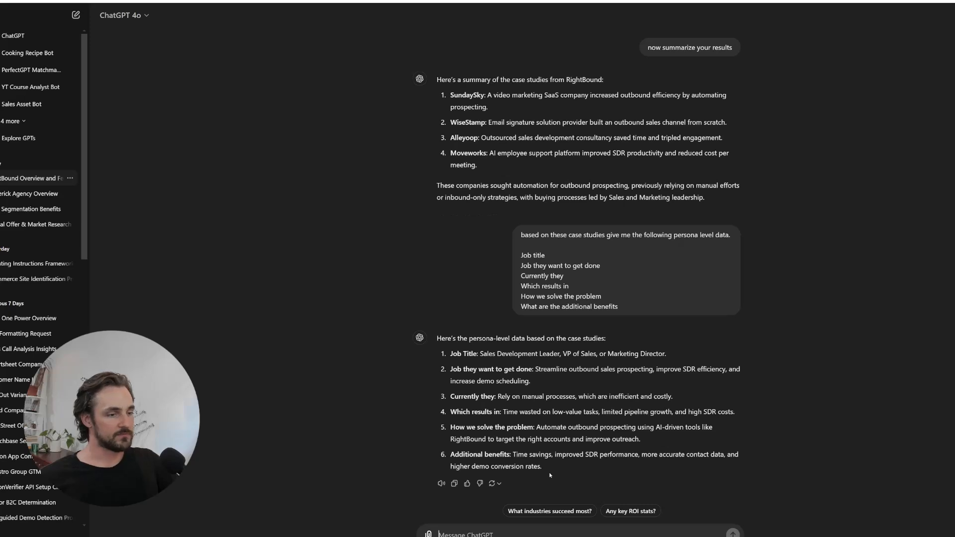
# - Copy ChatGPT's six persona answers and paste them over the unanswered lines under Persona Level Research in the campaign document
pyautogui.moveTo(549, 467); pyautogui.dragTo(451, 352)
pyautogui.hotkey('ctrl', 'c')
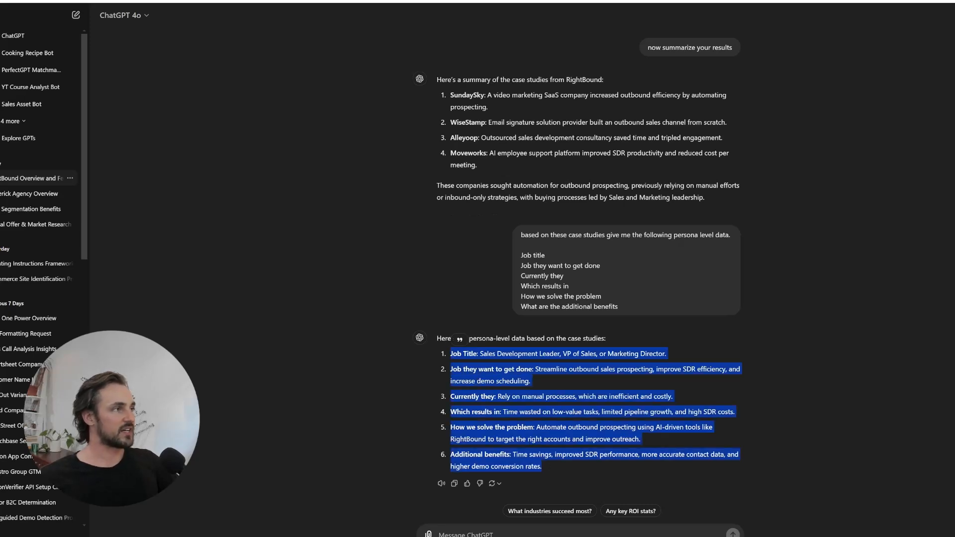
pyautogui.click(119, 2)
pyautogui.moveTo(437, 444); pyautogui.dragTo(224, 371)
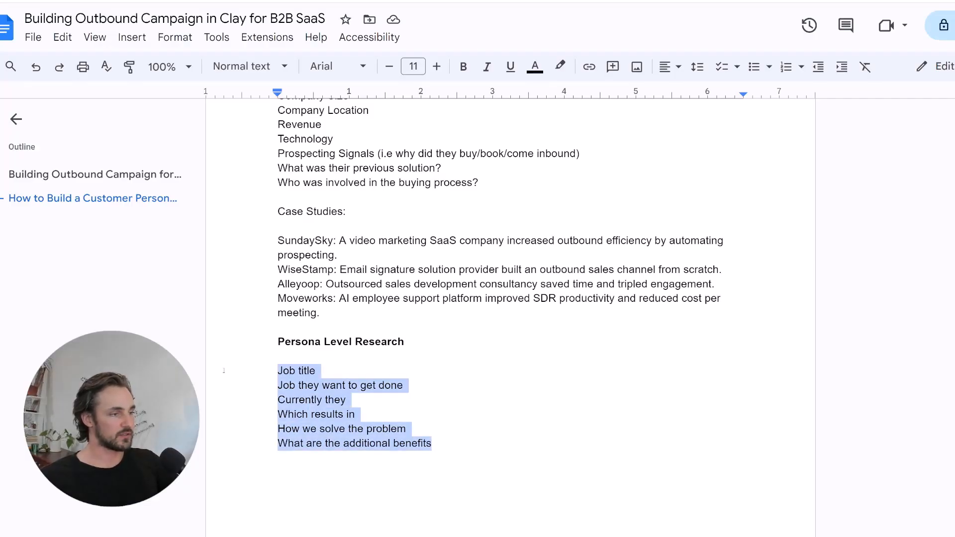
pyautogui.hotkey('ctrl', 'v')
# - Look over the document's research sections, then examine the RightBound overview and SundaySky data points in ChatGPT
pyautogui.scroll(6, 273, 362)
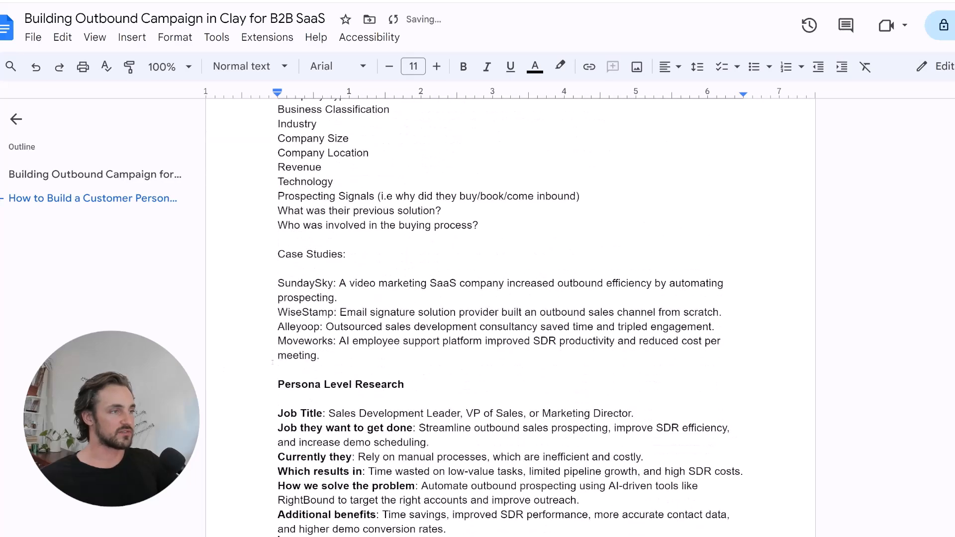
pyautogui.scroll(1, 272, 361)
pyautogui.scroll(-3, 273, 362)
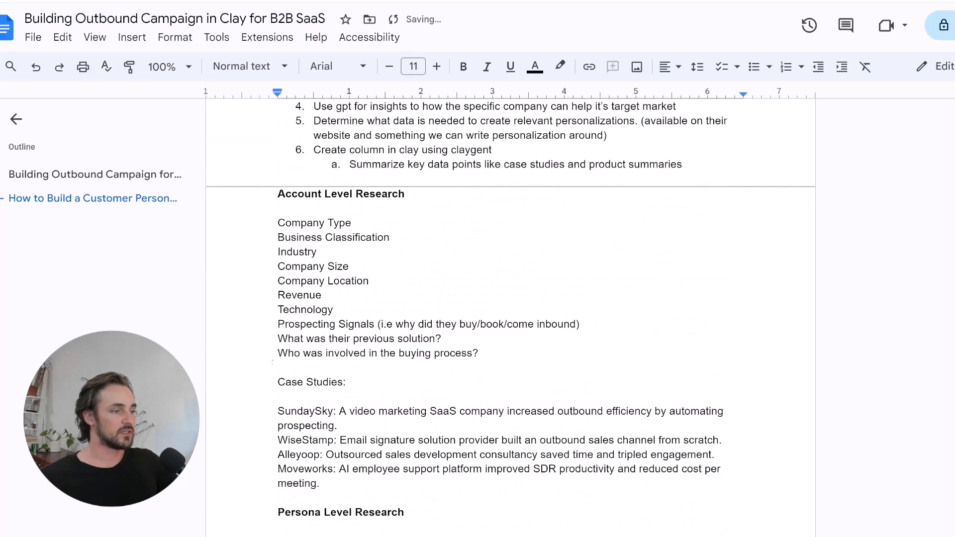
pyautogui.scroll(20, 450, 268)
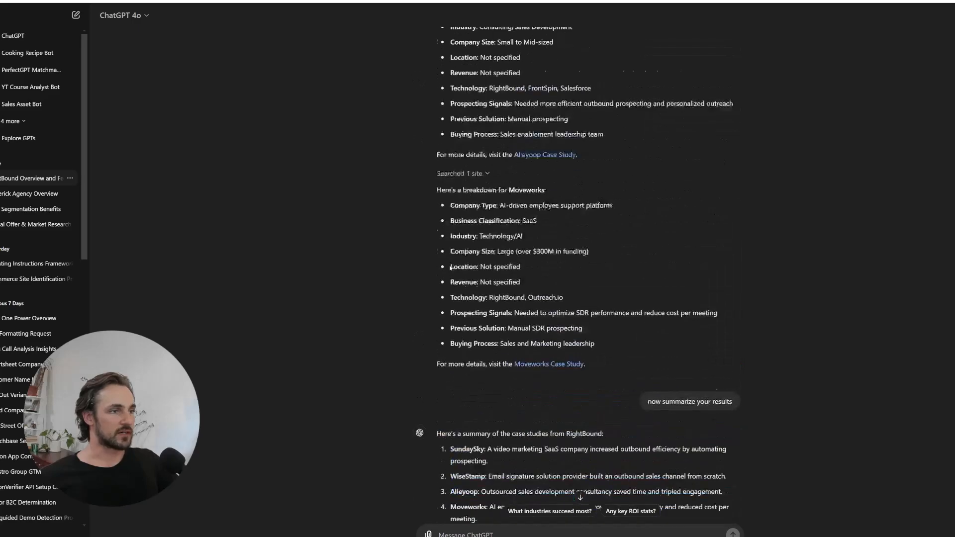
pyautogui.scroll(6, 451, 268)
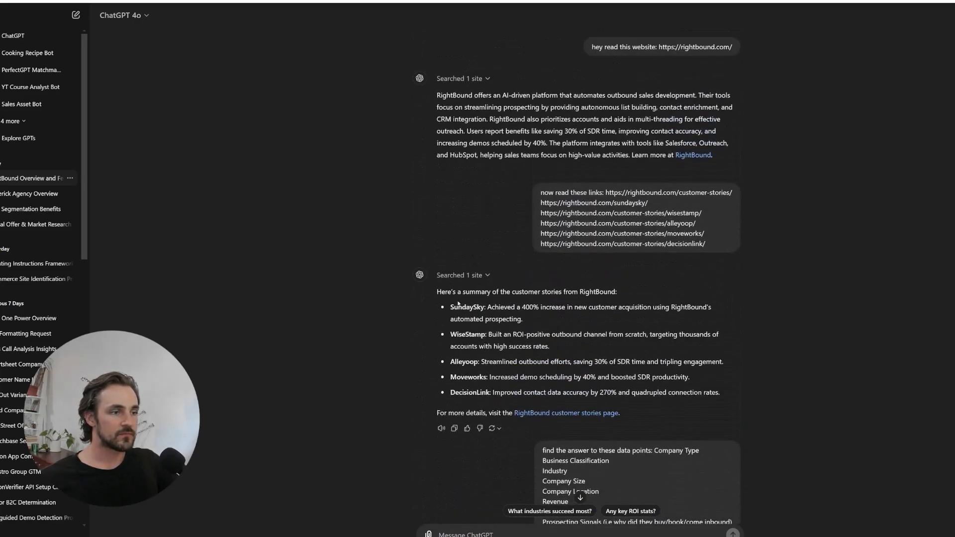
pyautogui.scroll(-8, 458, 303)
pyautogui.moveTo(452, 222); pyautogui.dragTo(616, 361)
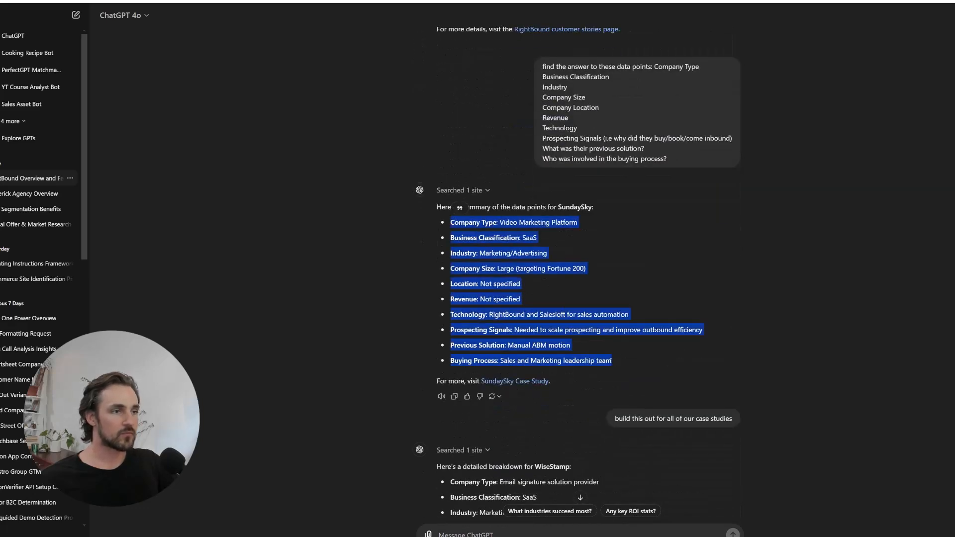
# - Return to the campaign document and insert two blank lines between the Account Level Research heading and "Company Type"
pyautogui.hotkey('ctrl', 'shift', 'Tab')
pyautogui.hotkey('ctrl', 'shift', 'Tab')
pyautogui.scroll(2, 374, 260)
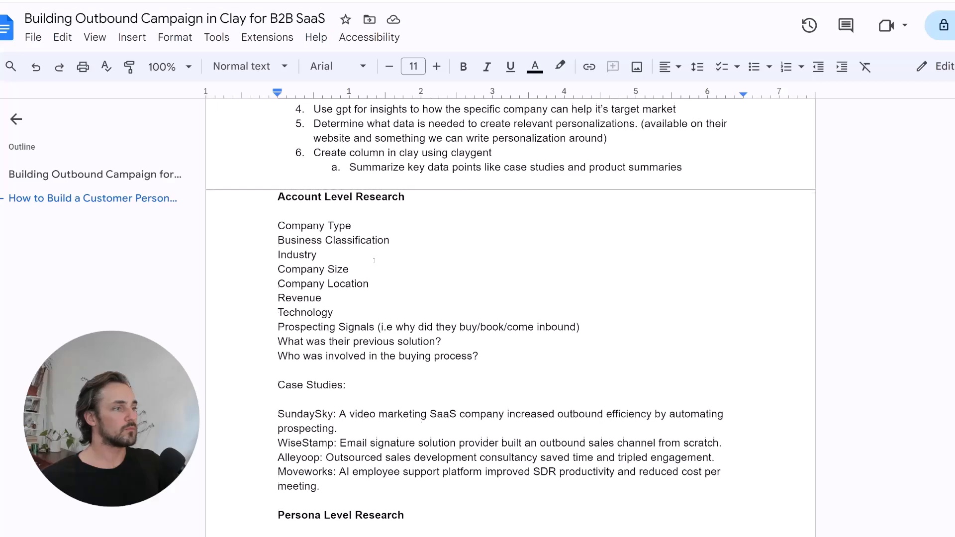
pyautogui.click(369, 301)
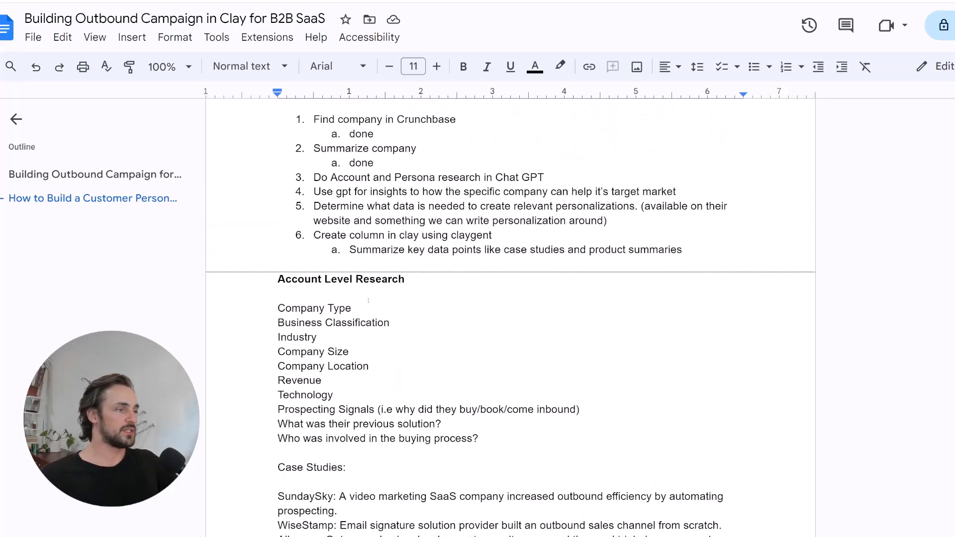
pyautogui.press('Return')
pyautogui.press('Return')
pyautogui.press('Up')
pyautogui.press('Up')
pyautogui.write('S')
pyautogui.press('BackSpace')
# - Switch to ChatGPT and review the RightBound website prompt, customer story links, data point request and SundaySky answer
pyautogui.hotkey('ctrl', 'Tab')
pyautogui.hotkey('ctrl', 'Tab')
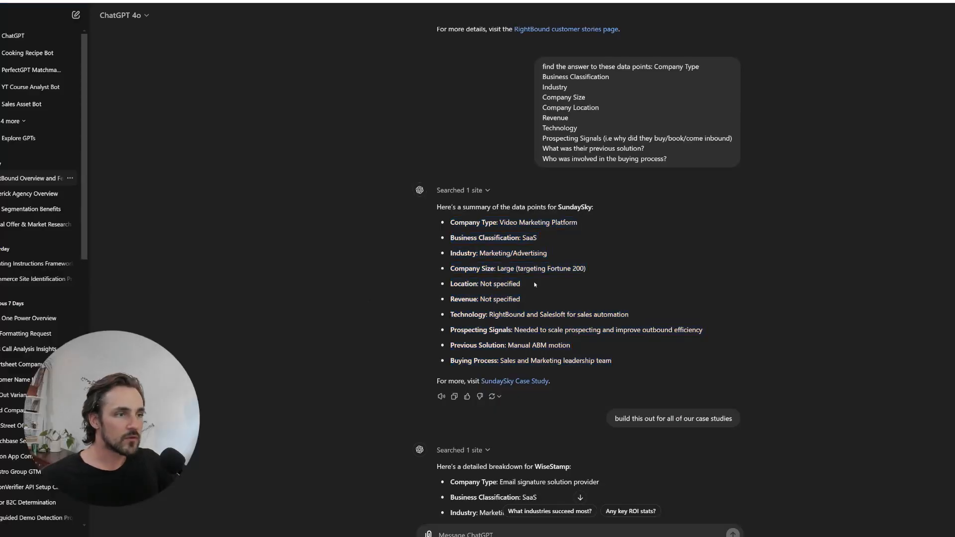
pyautogui.click(533, 282)
pyautogui.scroll(2, 534, 282)
pyautogui.scroll(6, 533, 282)
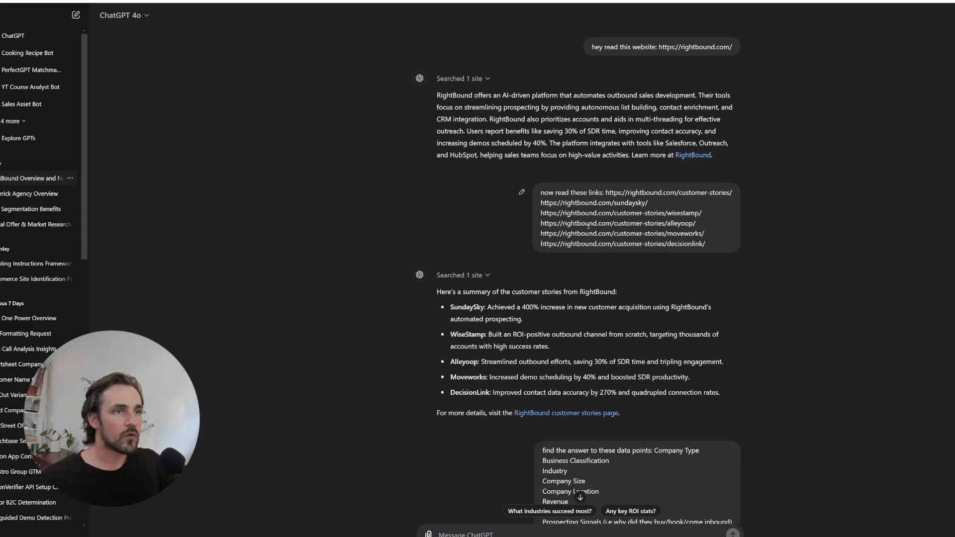
pyautogui.scroll(-3, 700, 348)
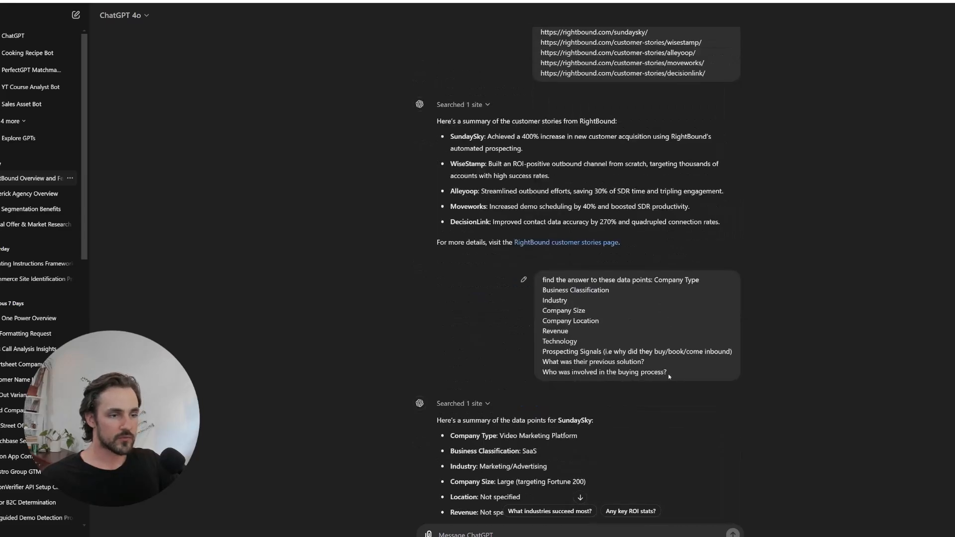
pyautogui.tripleClick(537, 289)
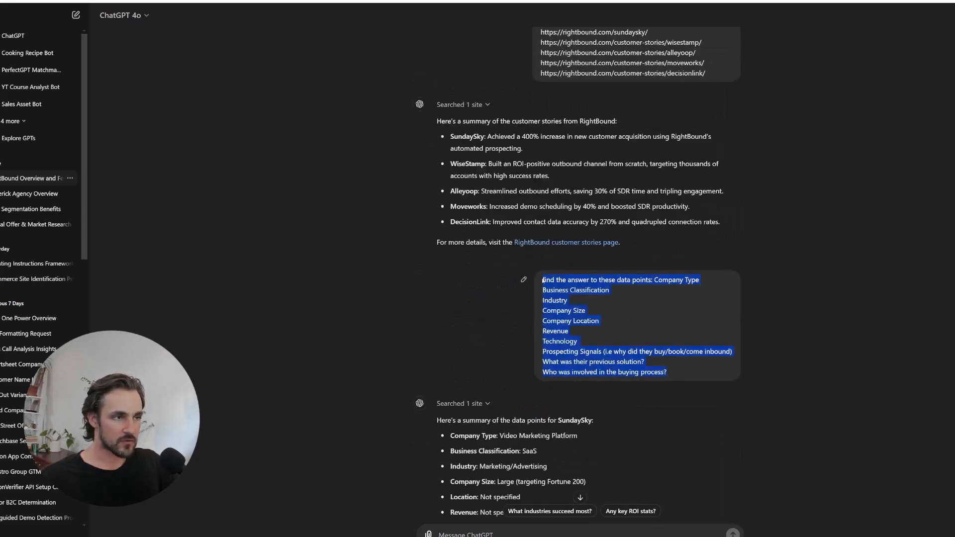
pyautogui.click(459, 351)
pyautogui.scroll(-6, 459, 350)
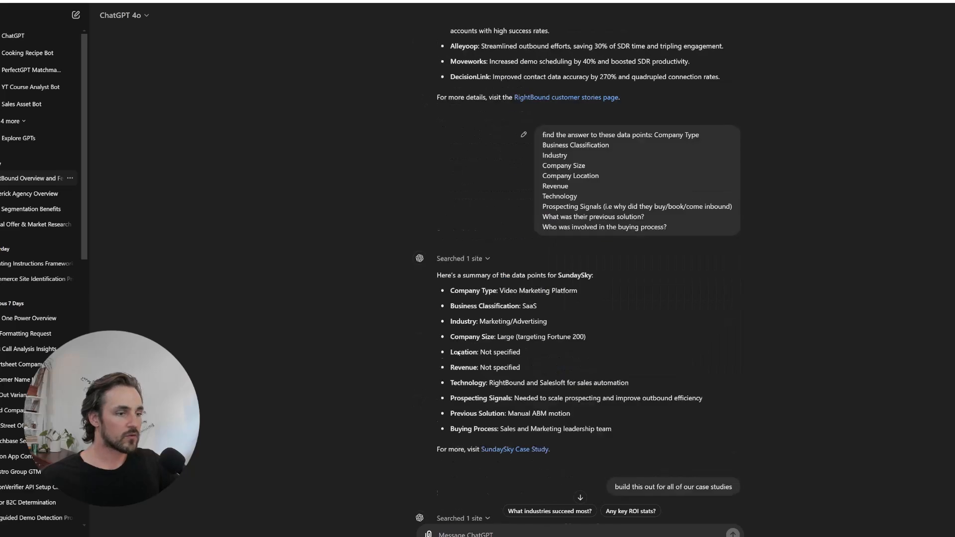
# - Return to the campaign document and add the bold heading "Our Company" above Account Level Research, separated by a blank line
pyautogui.hotkey('ctrl', 'Tab')
pyautogui.scroll(4, 447, 311)
pyautogui.scroll(-2, 410, 396)
pyautogui.click(411, 395)
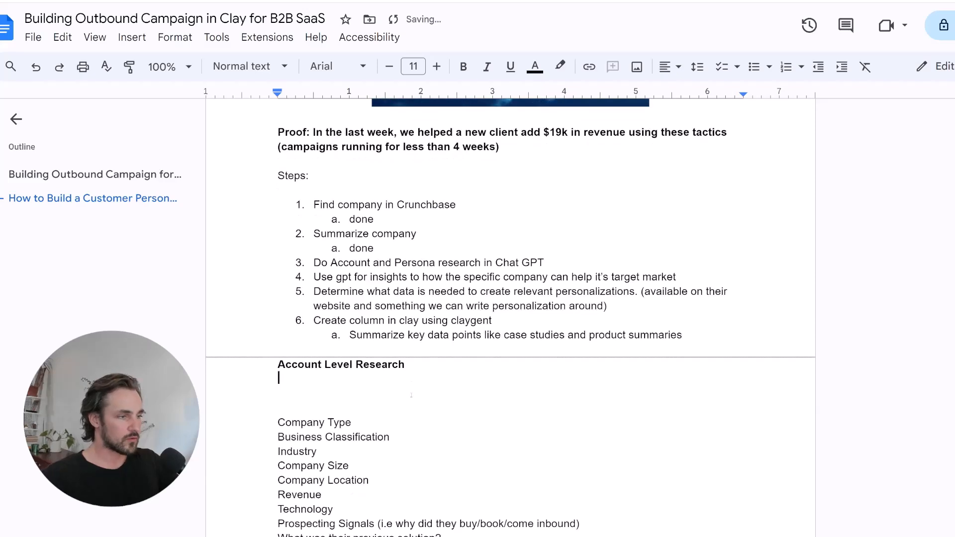
pyautogui.press('Up')
pyautogui.press('Return')
pyautogui.press('Return')
pyautogui.press('Up')
pyautogui.press('Up')
pyautogui.write('Pi')
pyautogui.press('BackSpace')
pyautogui.press('BackSpace')
pyautogui.write('Our Company')
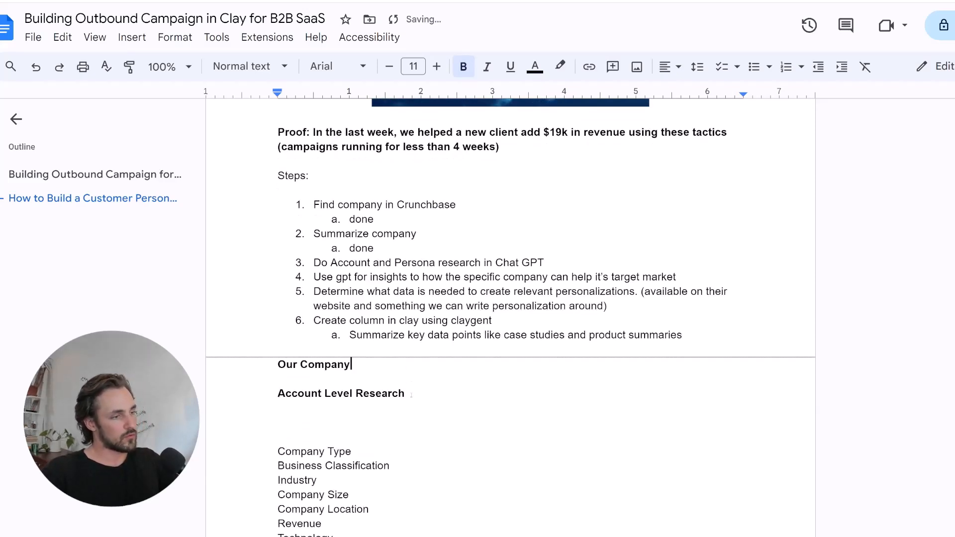
# - Complete the heading as "Our Company: RightBound" and add blank space below it
pyautogui.write(': S')
pyautogui.press('BackSpace')
pyautogui.write('R')
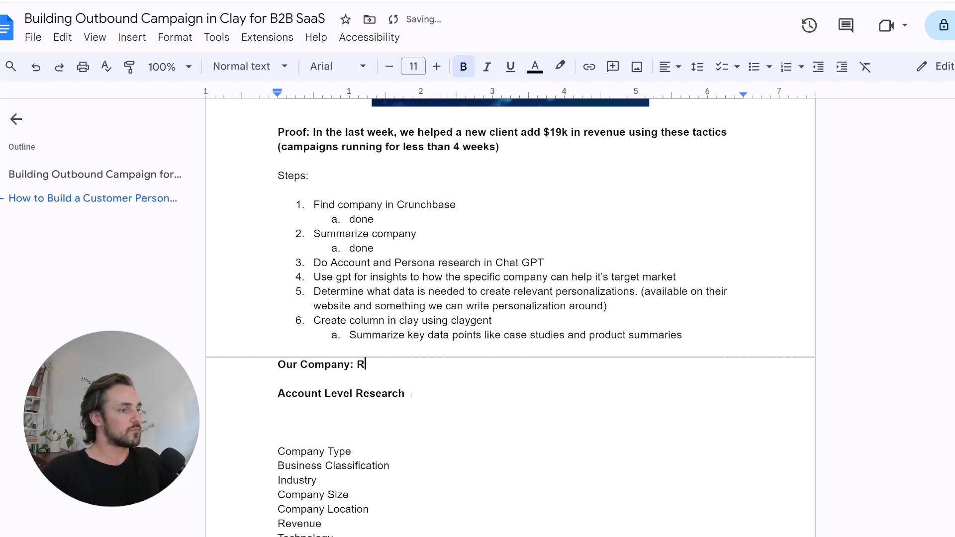
pyautogui.write('ightBound')
pyautogui.press('Return')
pyautogui.press('Return')
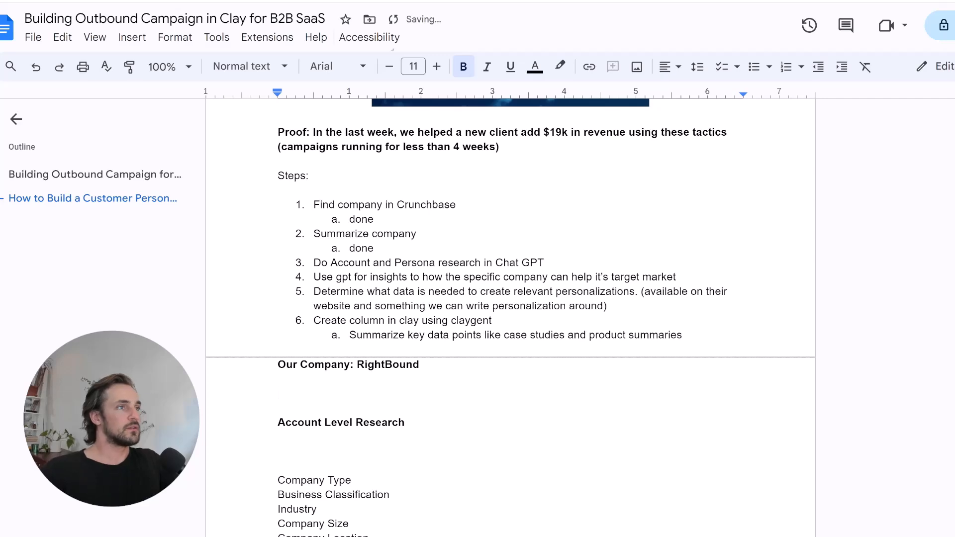
pyautogui.click(268, 1)
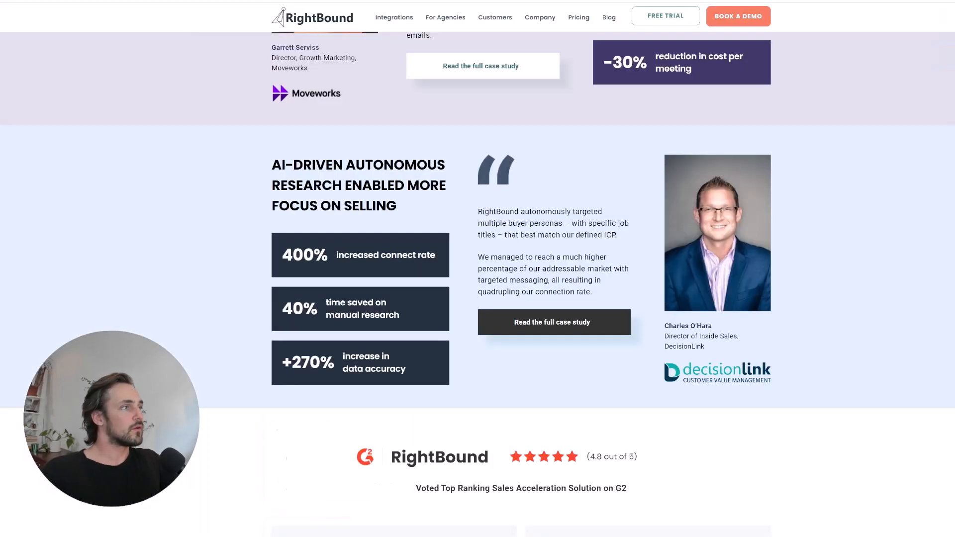
pyautogui.scroll(20, 478, 269)
pyautogui.click(255, 1)
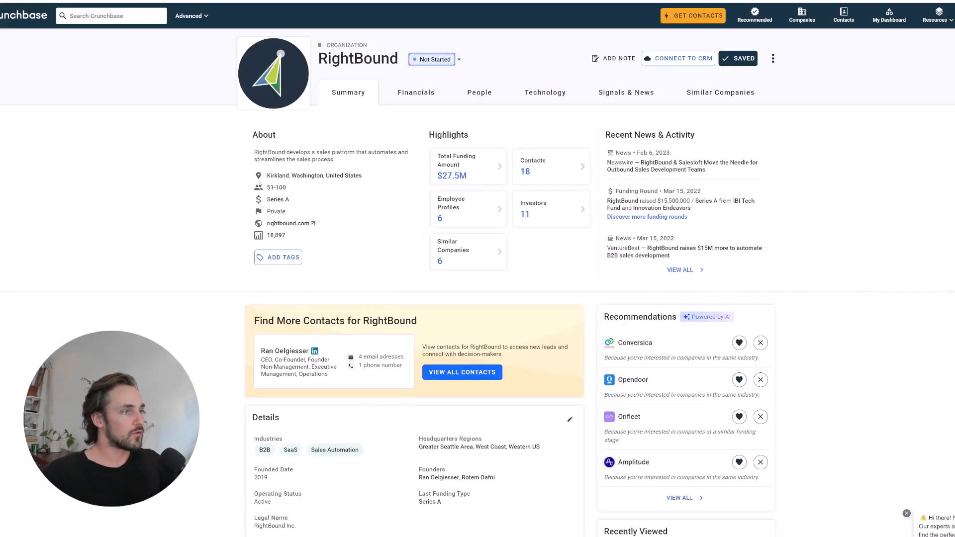
pyautogui.hotkey('ctrl', 'Tab')
pyautogui.write('https://rightbound.com/')
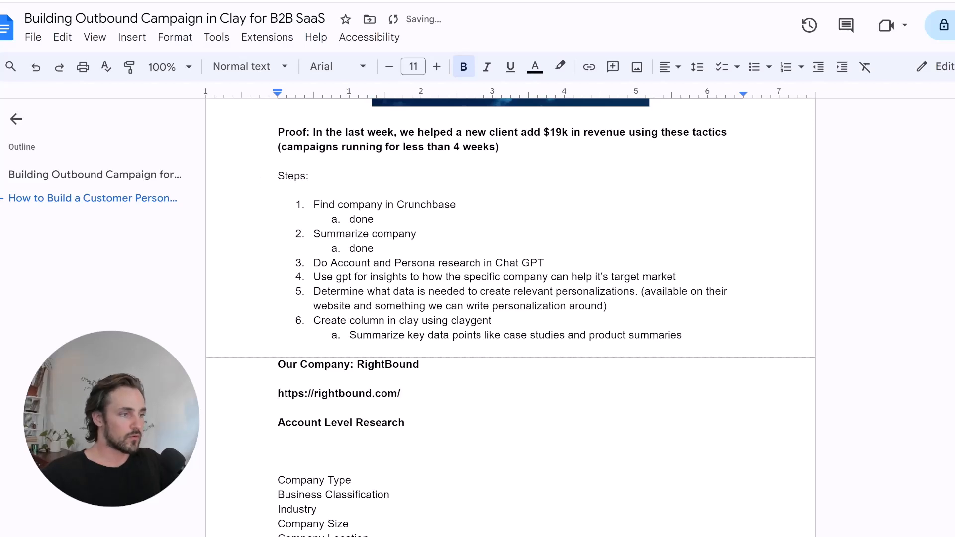
pyautogui.hotkey('ctrl', 'shift', 'Tab')
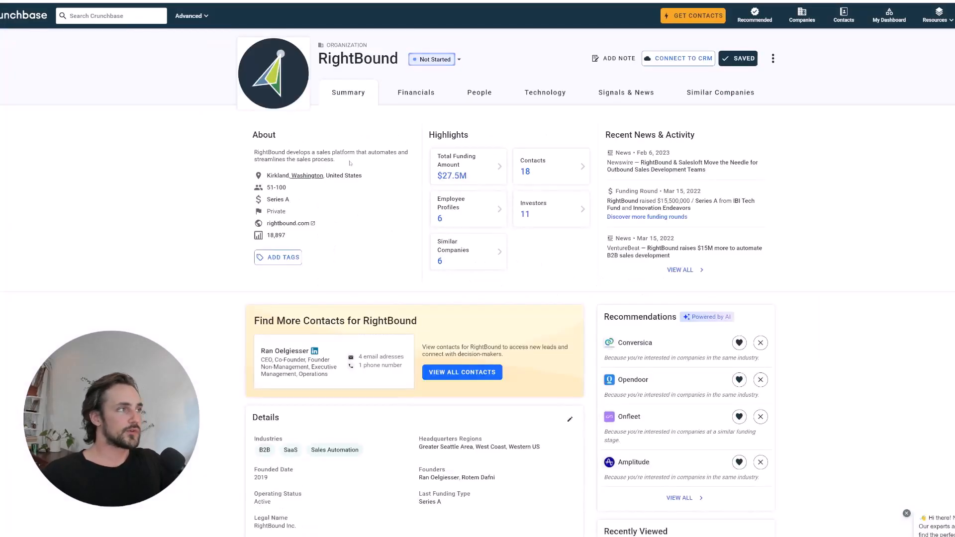
pyautogui.hotkey('ctrl', 'Tab')
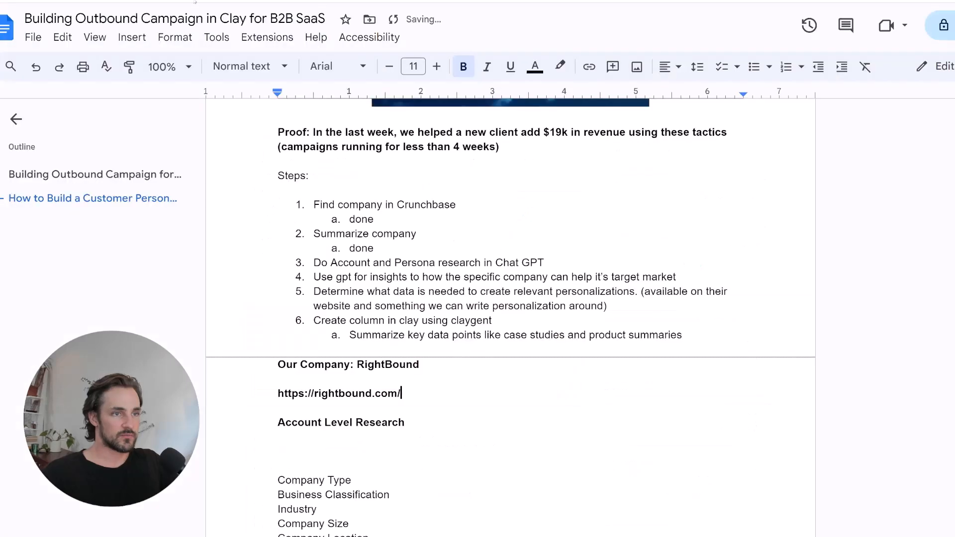
pyautogui.press('Return')
pyautogui.write('https://www.crunchbase.com/organization/rightbound')
pyautogui.press('Return')
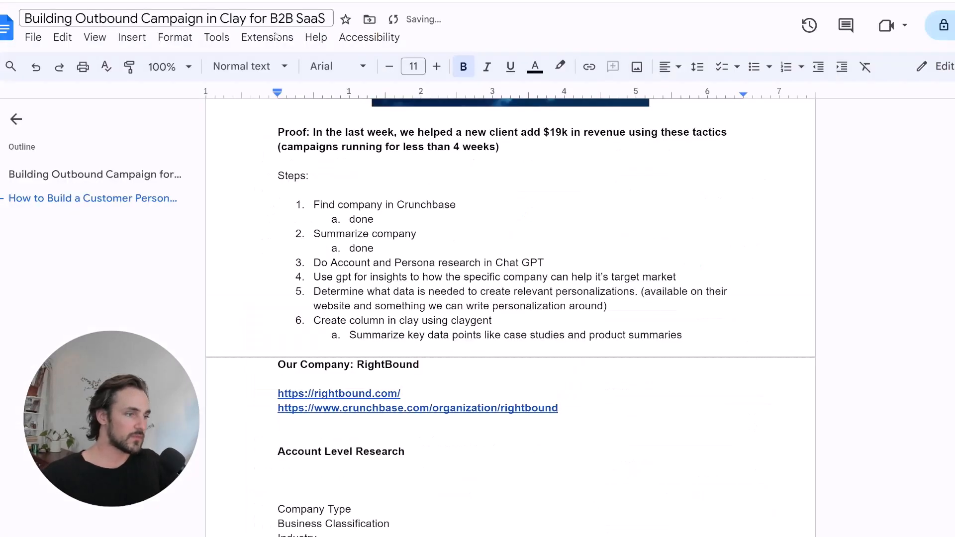
# - Reduce the gap under Account Level Research to one blank line and copy the labels from "Company Type" to "Who was involved in the buying process?"
pyautogui.scroll(-3, 334, 346)
pyautogui.click(333, 346)
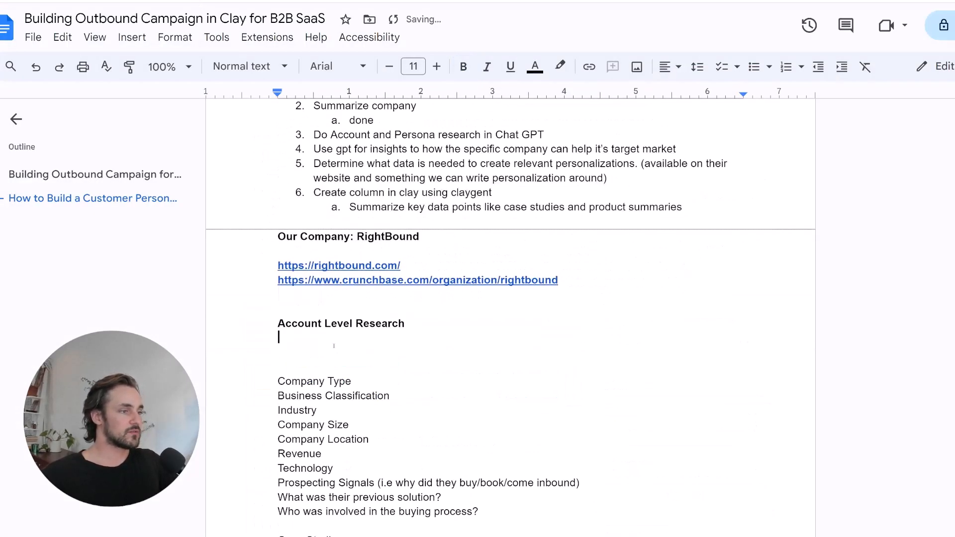
pyautogui.press('BackSpace')
pyautogui.press('Down')
pyautogui.hotkey('shift', 'Down')
pyautogui.hotkey('shift', 'Down')
pyautogui.hotkey('shift', 'Down')
pyautogui.hotkey('shift', 'Down')
pyautogui.hotkey('shift', 'Down')
pyautogui.hotkey('shift', 'Down')
pyautogui.hotkey('shift', 'Down')
pyautogui.hotkey('shift', 'Down')
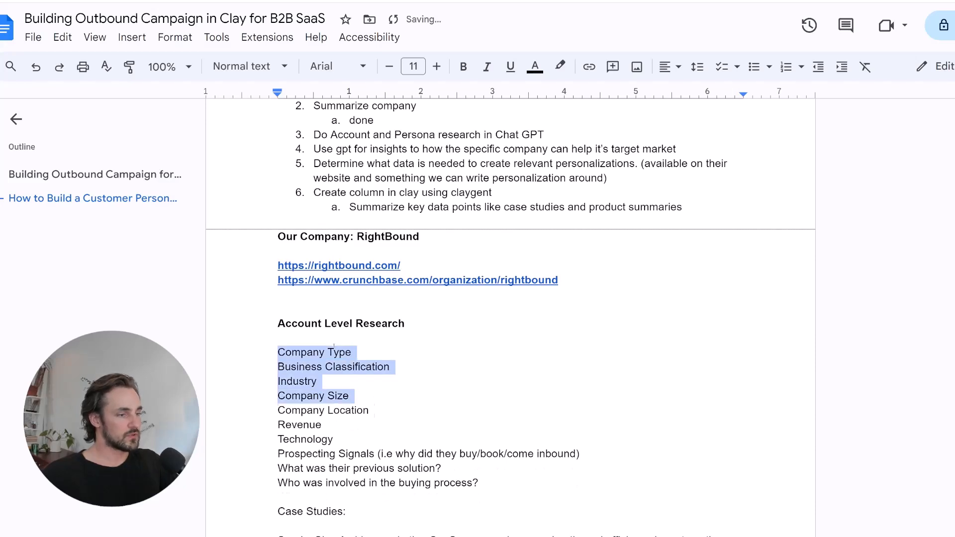
pyautogui.hotkey('shift', 'Down')
pyautogui.hotkey('shift', 'Down')
pyautogui.hotkey('ctrl', 'c')
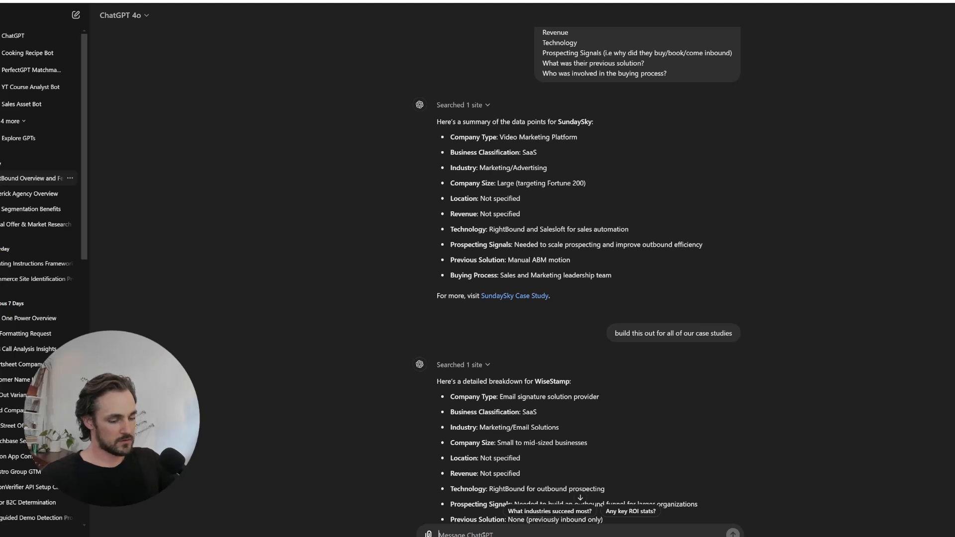
# - Ask ChatGPT to "give me these details for Rightbound:" followed by the copied list of data point labels
pyautogui.write('give me these details for Rightbound:')
pyautogui.hotkey('ctrl', 'v')
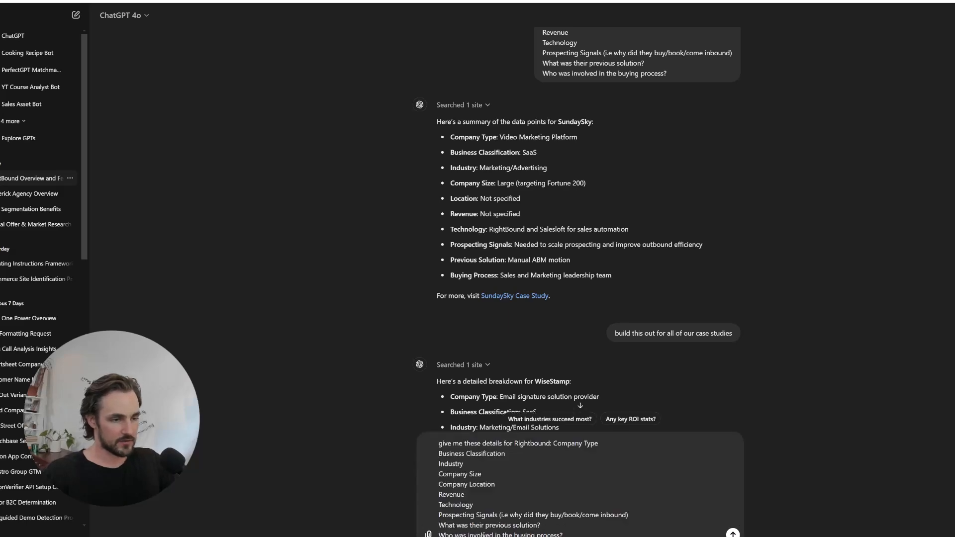
pyautogui.press('Return')
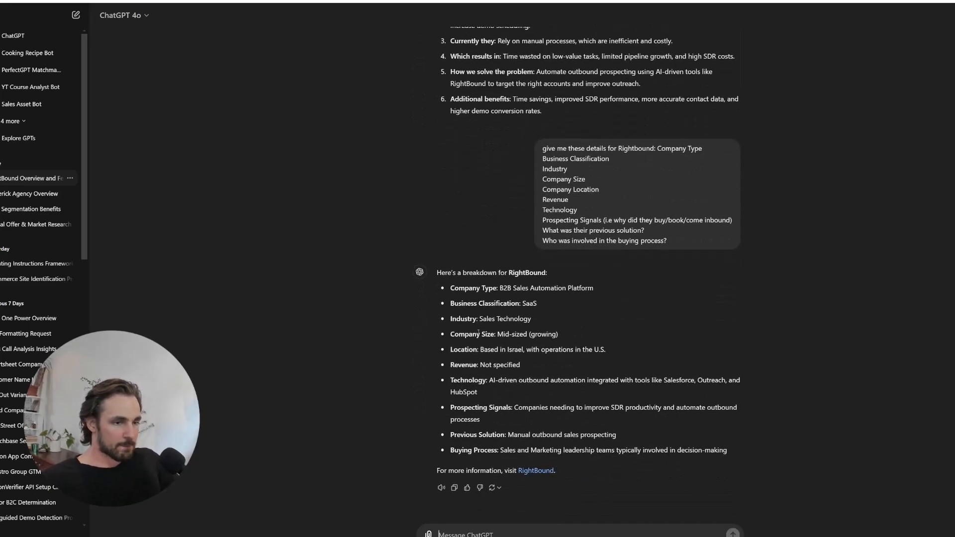
# - Replace the label list under Account Level Research with ChatGPT's RightBound breakdown and remove one extra blank line above Case Studies
pyautogui.moveTo(450, 287); pyautogui.dragTo(735, 446)
pyautogui.hotkey('ctrl', 'c')
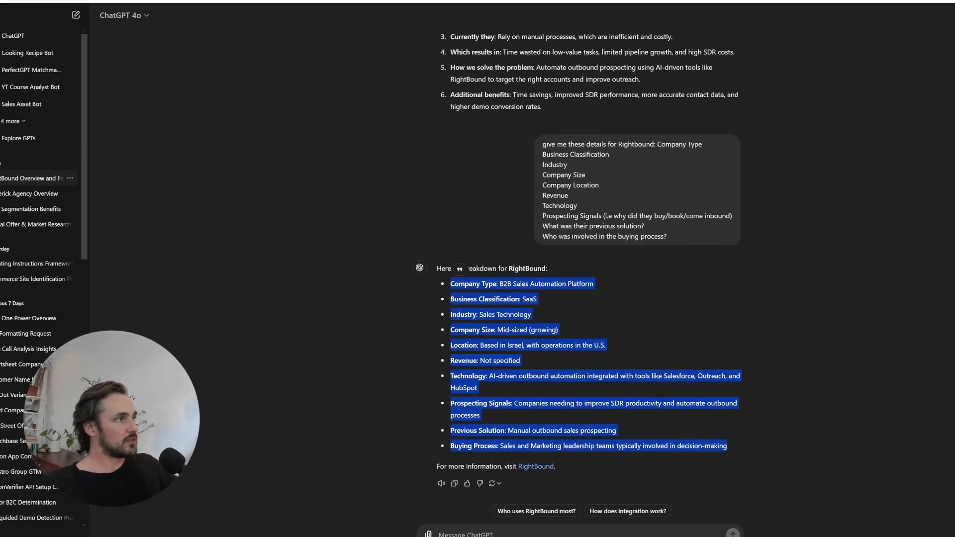
pyautogui.hotkey('ctrl', 'Tab')
pyautogui.click(394, 344)
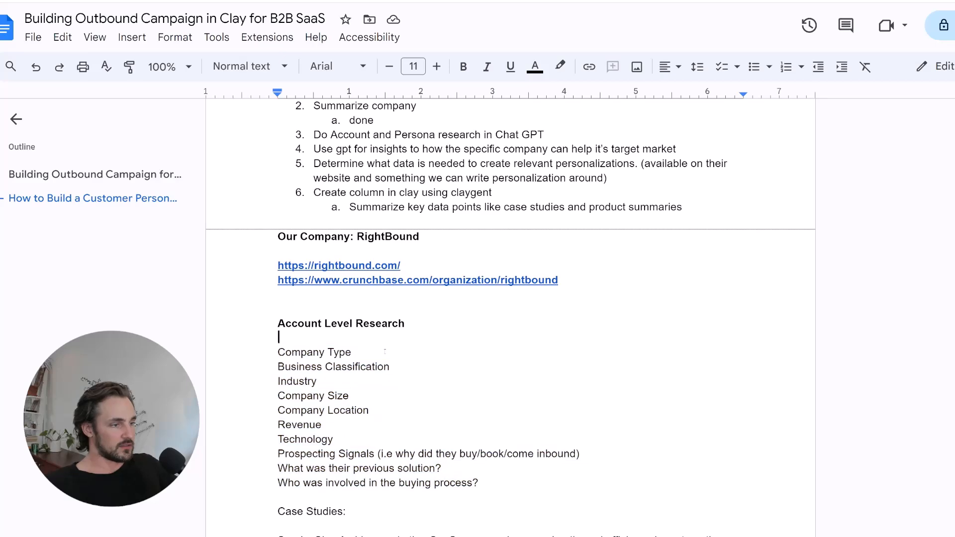
pyautogui.moveTo(510, 484); pyautogui.dragTo(278, 348)
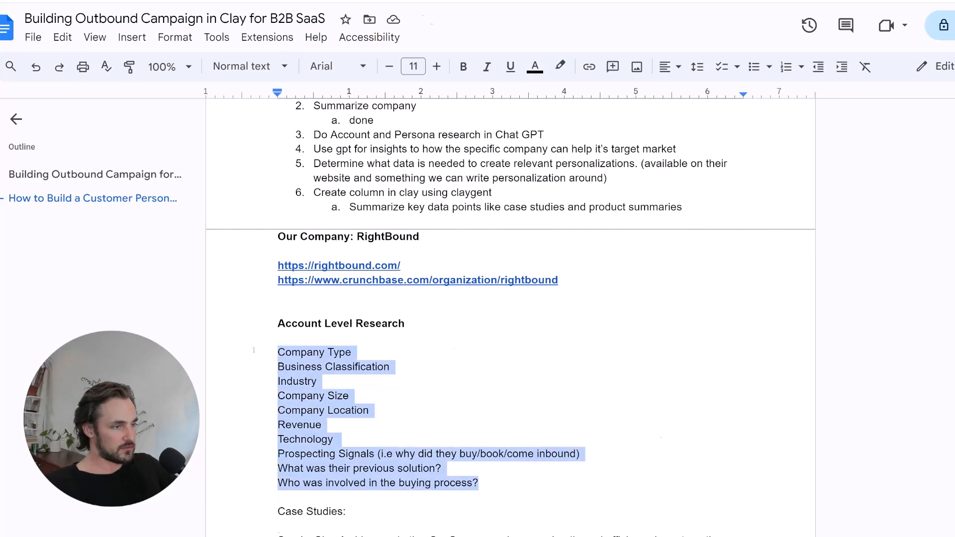
pyautogui.hotkey('ctrl', 'v')
pyautogui.scroll(-3, 244, 524)
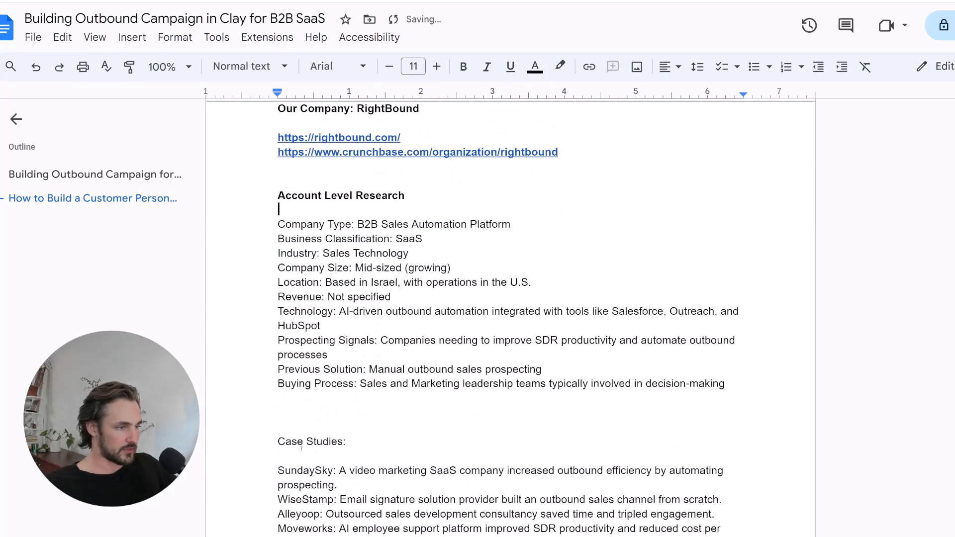
pyautogui.press('BackSpace')
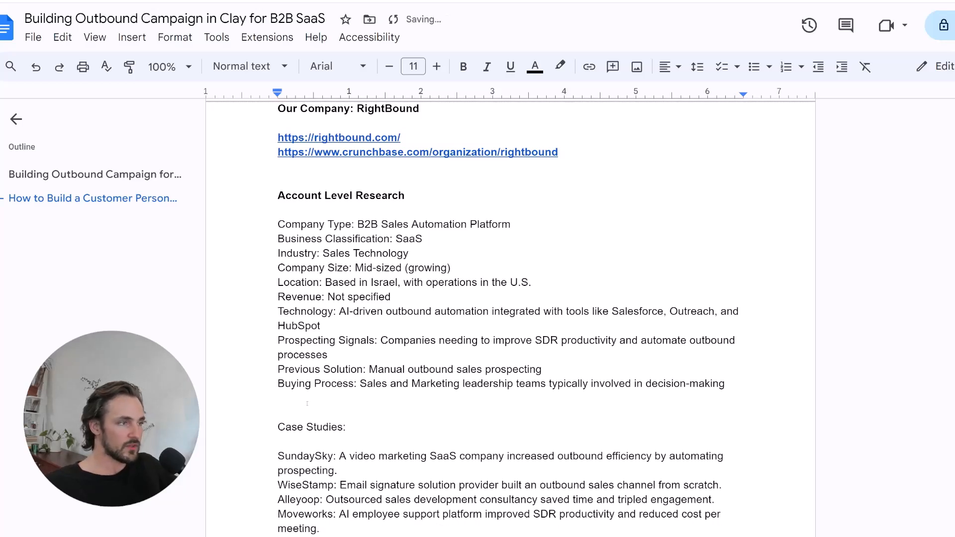
# - Examine RightBound's company type, classification, industry, size, location, revenue and technology entries in the Account Level Research section
pyautogui.moveTo(358, 224); pyautogui.dragTo(472, 241)
pyautogui.click(472, 240)
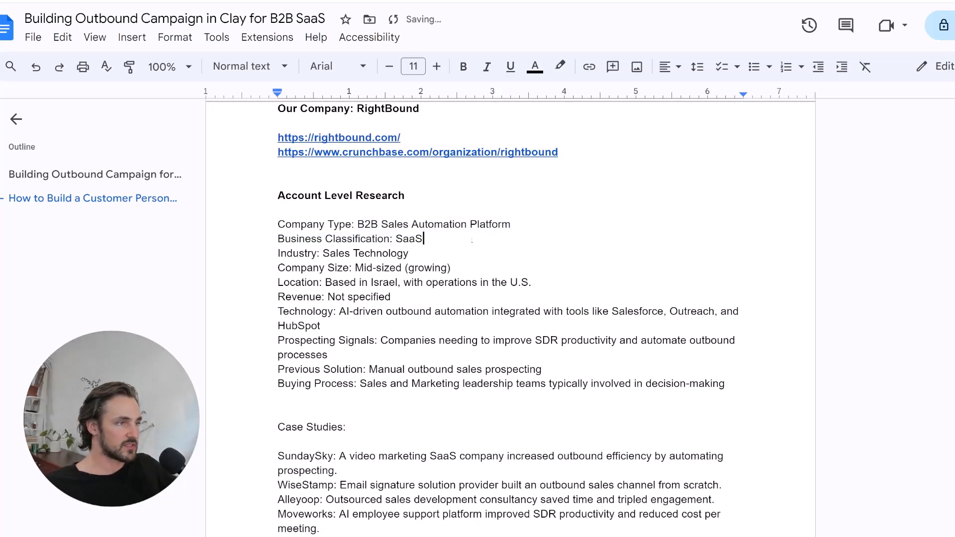
pyautogui.hotkey('ctrl', 'shift', 'Left')
pyautogui.hotkey('ctrl', 'shift', 'Left')
pyautogui.hotkey('ctrl', 'shift', 'Left')
pyautogui.press('Down')
pyautogui.hotkey('ctrl', 'Left')
pyautogui.hotkey('ctrl', 'Left')
pyautogui.hotkey('ctrl', 'Left')
pyautogui.hotkey('ctrl', 'Left')
pyautogui.hotkey('ctrl', 'Left')
pyautogui.press('Down')
pyautogui.hotkey('ctrl', 'Left')
pyautogui.hotkey('shift', 'End')
pyautogui.press('Left')
pyautogui.press('Down')
pyautogui.press('Down')
pyautogui.press('Up')
pyautogui.press('Home')
pyautogui.hotkey('shift', 'End')
pyautogui.press('Down')
pyautogui.press('Home')
pyautogui.hotkey('ctrl', 'shift', 'Down')
pyautogui.press('Left')
pyautogui.press('End')
pyautogui.hotkey('ctrl', 'Left')
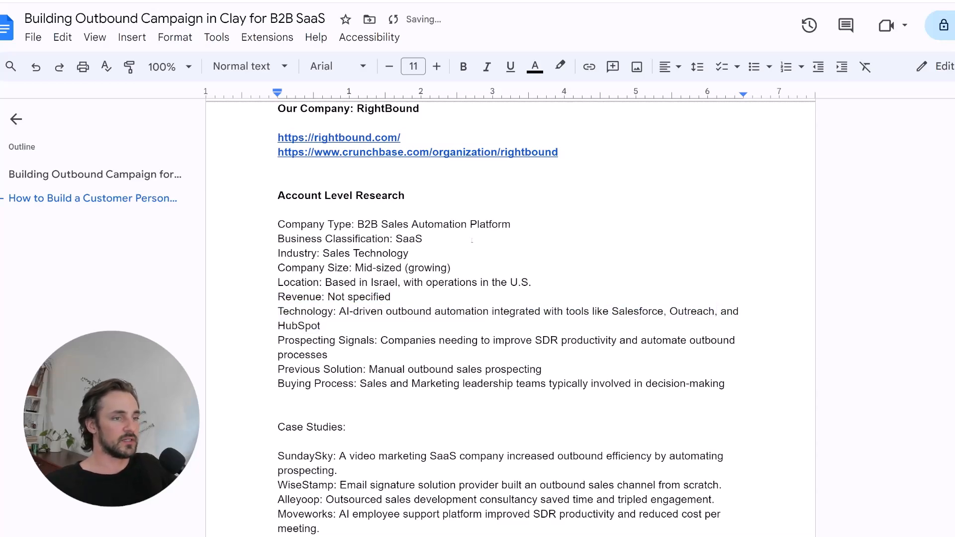
pyautogui.hotkey('shift', 'End')
pyautogui.hotkey('shift', 'Right')
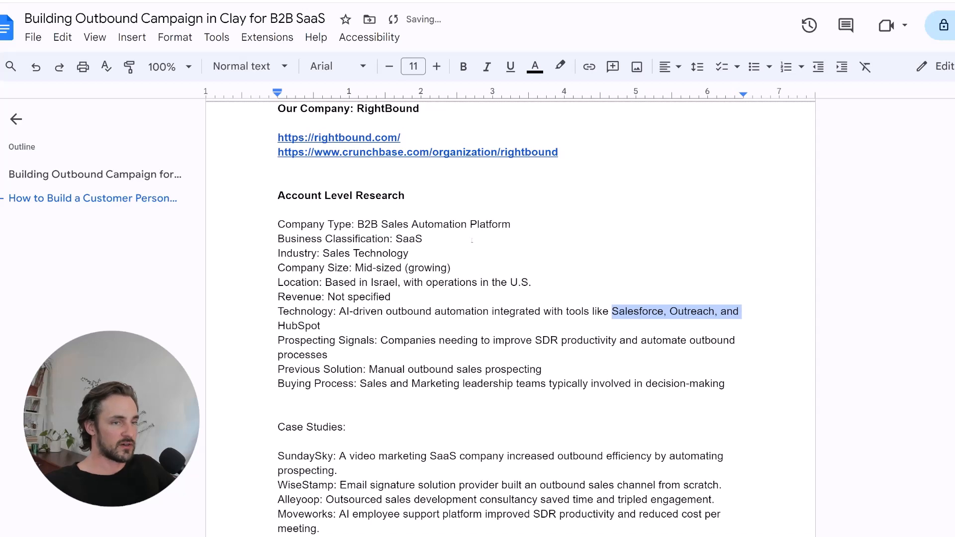
pyautogui.hotkey('shift', 'End')
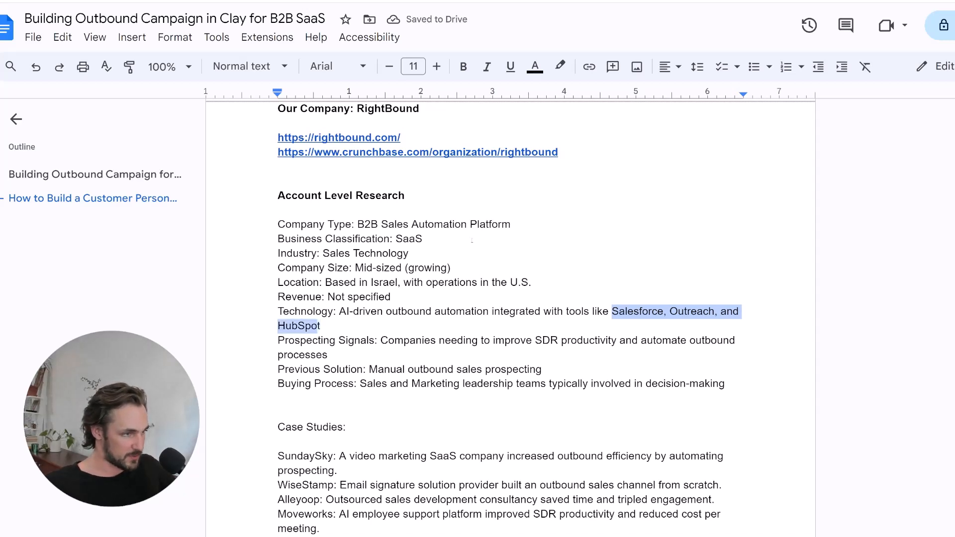
# - Examine the prospecting signals, previous solution and buying process entries, then look over the whole Account Level Research block
pyautogui.press('Down')
pyautogui.hotkey('ctrl', 'Right')
pyautogui.hotkey('ctrl', 'Right')
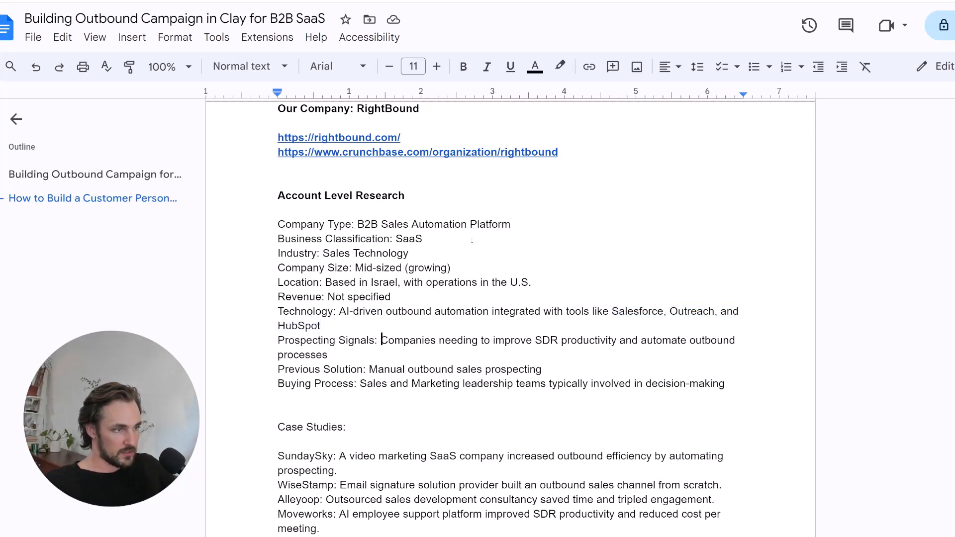
pyautogui.hotkey('ctrl', 'shift', 'Down')
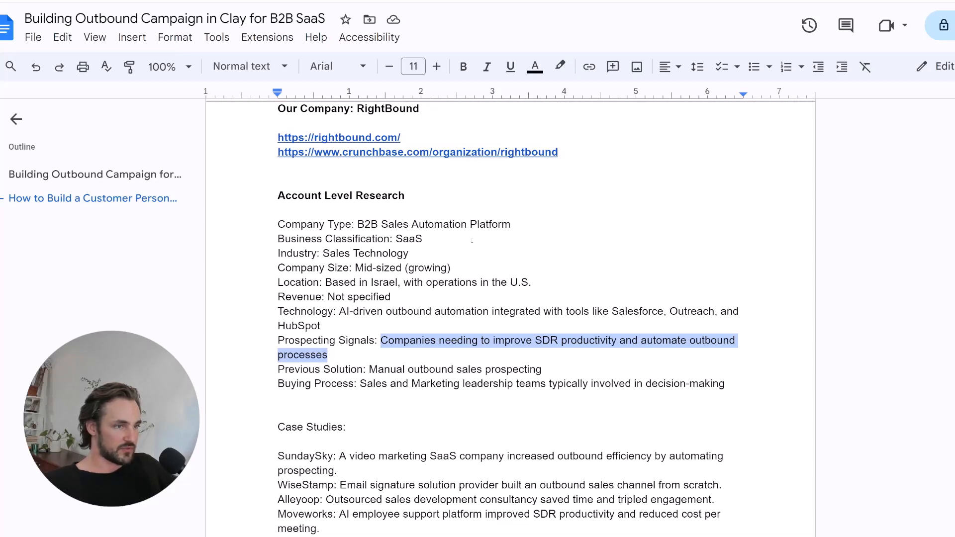
pyautogui.press('Home')
pyautogui.hotkey('shift', 'End')
pyautogui.hotkey('shift', 'Down')
pyautogui.press('Left')
pyautogui.press('Down')
pyautogui.press('End')
pyautogui.hotkey('shift', 'Home')
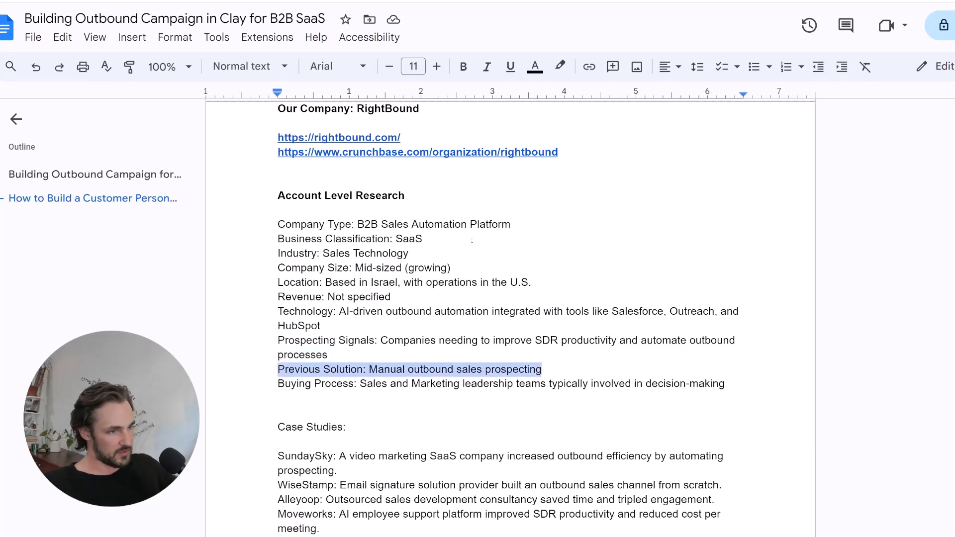
pyautogui.press('Down')
pyautogui.hotkey('shift', 'Home')
pyautogui.press('Left')
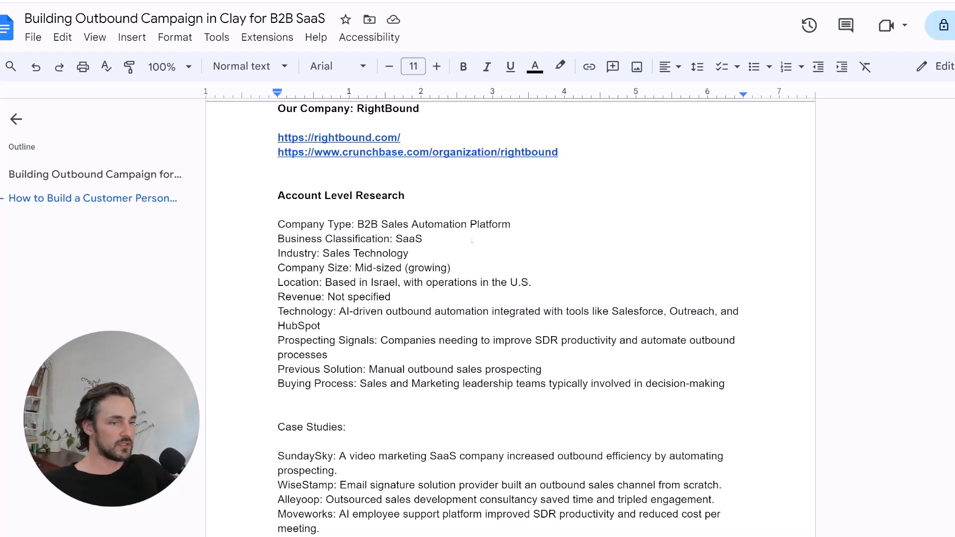
pyautogui.moveTo(726, 384); pyautogui.dragTo(277, 227)
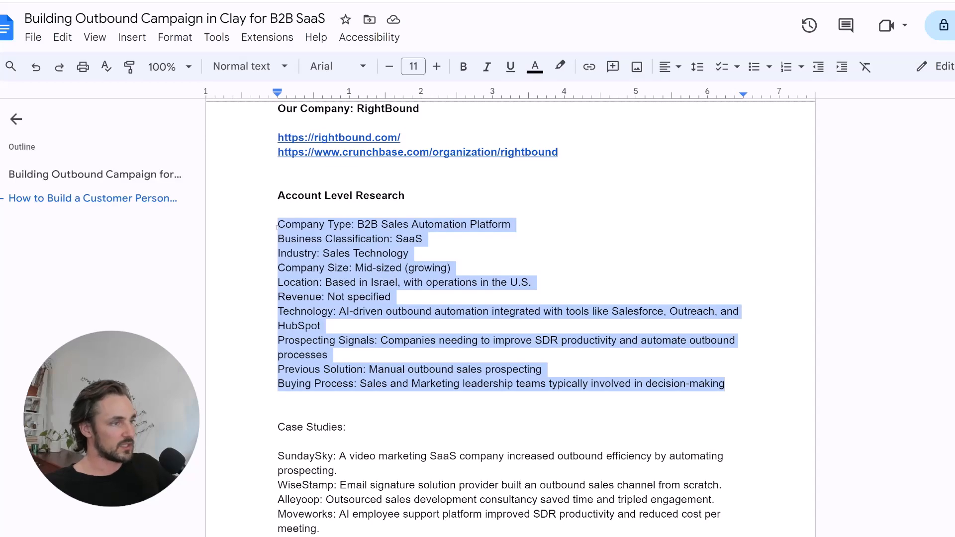
pyautogui.click(277, 227)
# - Make the "Case Studies:" heading bold and remove the blank line below it
pyautogui.scroll(-4, 277, 226)
pyautogui.tripleClick(277, 214)
pyautogui.hotkey('ctrl', 'b')
pyautogui.press('Down')
pyautogui.press('Delete')
pyautogui.scroll(3, 277, 213)
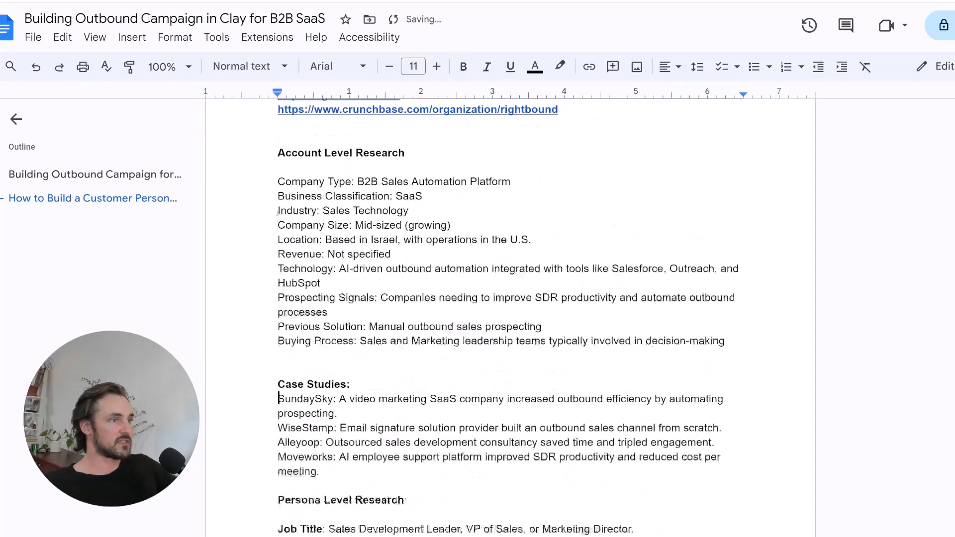
# - Remove the blank lines directly below the Account Level Research and Persona Level Research headings and another one further down the persona section
pyautogui.scroll(1, 277, 213)
pyautogui.click(291, 210)
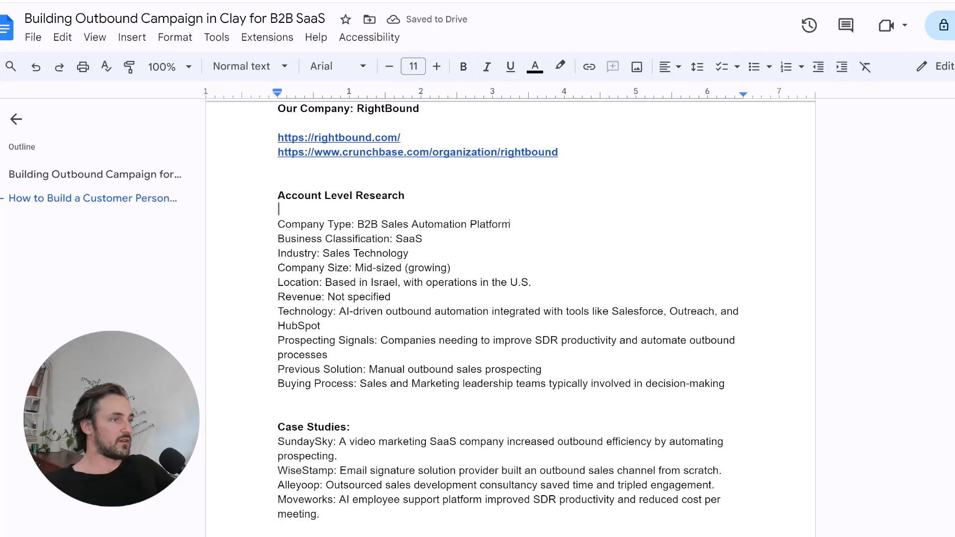
pyautogui.press('Delete')
pyautogui.scroll(-5, 510, 224)
pyautogui.click(357, 330)
pyautogui.press('Delete')
pyautogui.click(473, 458)
pyautogui.press('BackSpace')
pyautogui.scroll(7, 472, 445)
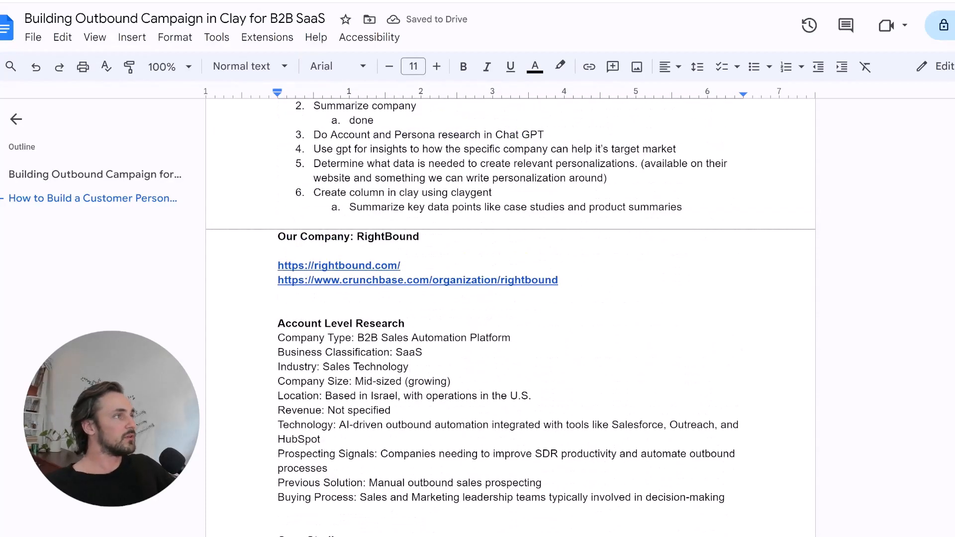
# - Switch to ChatGPT and ask it to "give me these data points for our ideal customer profile"
pyautogui.hotkey('alt', 'Tab')
pyautogui.write('give m')
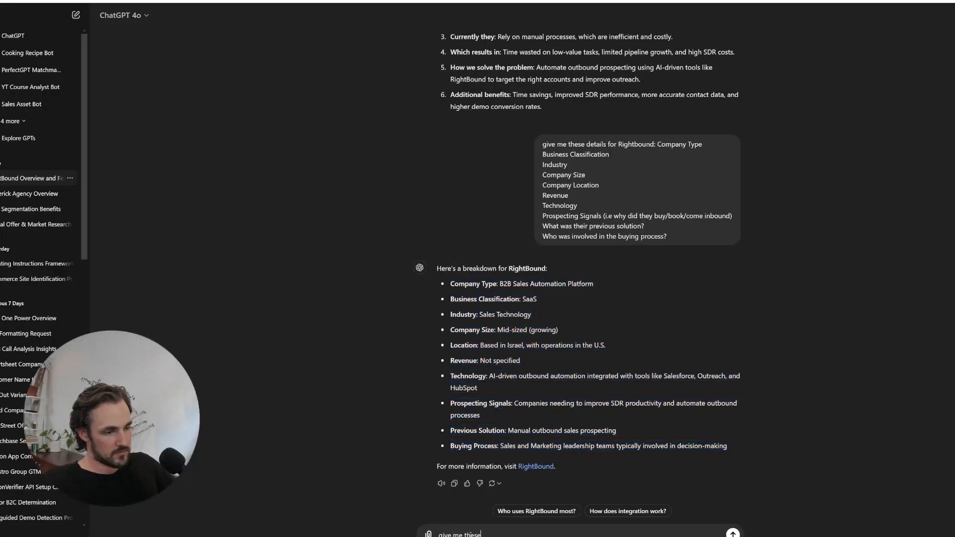
pyautogui.write('e these data points f')
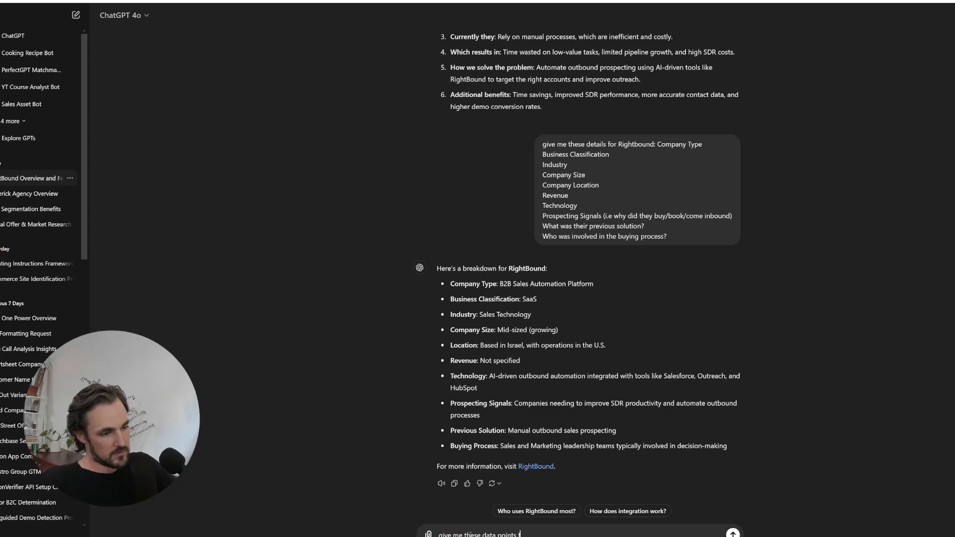
pyautogui.write('or our ideal customer profile')
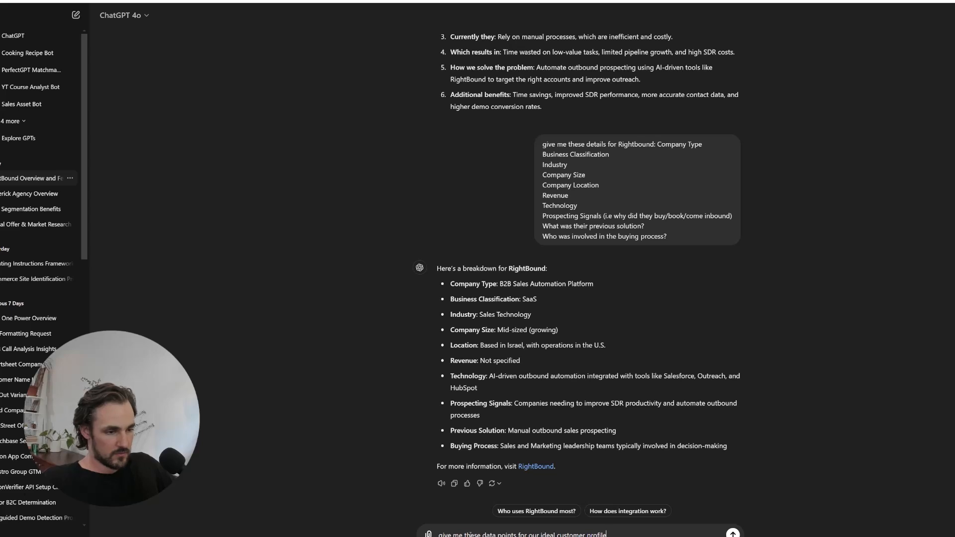
pyautogui.press('Return')
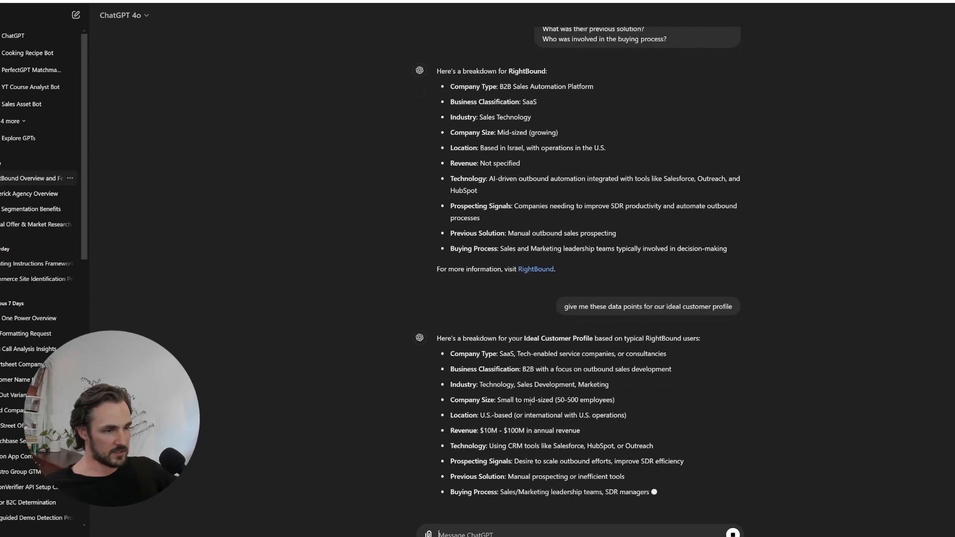
# - Copy ChatGPT's ideal customer profile breakdown, return to the campaign document and leave a single blank line above the Case Studies heading
pyautogui.moveTo(450, 333); pyautogui.dragTo(646, 467)
pyautogui.hotkey('ctrl', 'c')
pyautogui.hotkey('ctrl', 'shift', 'Tab')
pyautogui.hotkey('ctrl', 'shift', 'Tab')
pyautogui.scroll(-3, 453, 382)
pyautogui.click(454, 382)
pyautogui.press('Return')
pyautogui.press('BackSpace')
pyautogui.press('Delete')
pyautogui.press('Delete')
# - Paste the copied ideal customer profile breakdown below the case studies list
pyautogui.press('Down')
pyautogui.press('Down')
pyautogui.press('Down')
pyautogui.press('Down')
pyautogui.press('Down')
pyautogui.press('Down')
pyautogui.press('Down')
pyautogui.press('Down')
pyautogui.press('Return')
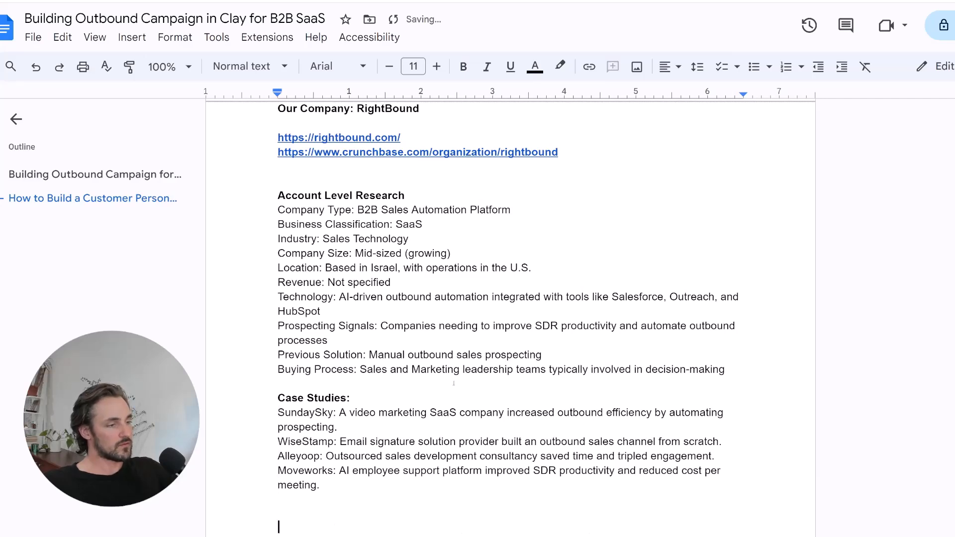
pyautogui.hotkey('ctrl', 'v')
# - Add the heading "Ideal Customer Profile" directly above the pasted breakdown, separated from the case studies by a blank line
pyautogui.click(410, 340)
pyautogui.press('Down')
pyautogui.press('Return')
pyautogui.write('I')
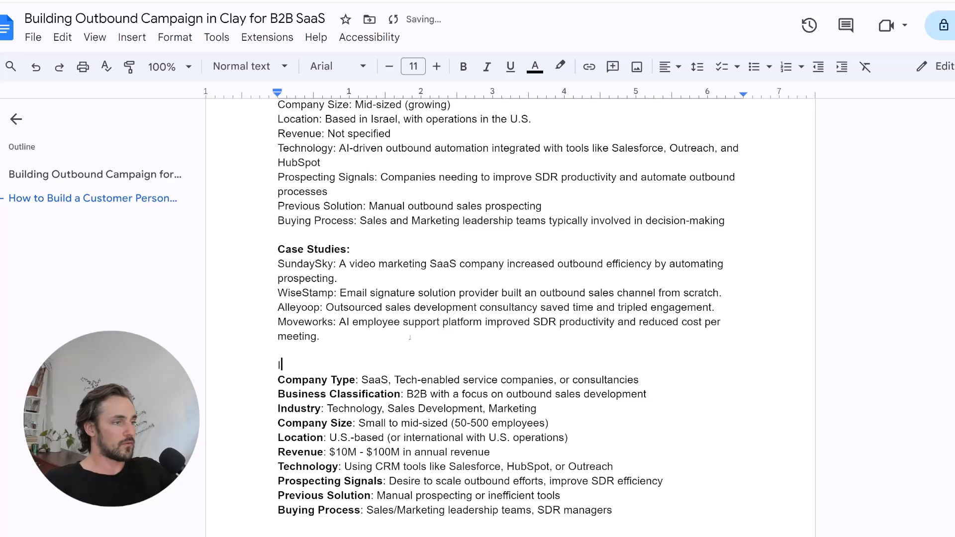
pyautogui.write('deal')
pyautogui.press('Down')
pyautogui.hotkey('ctrl', 'z')
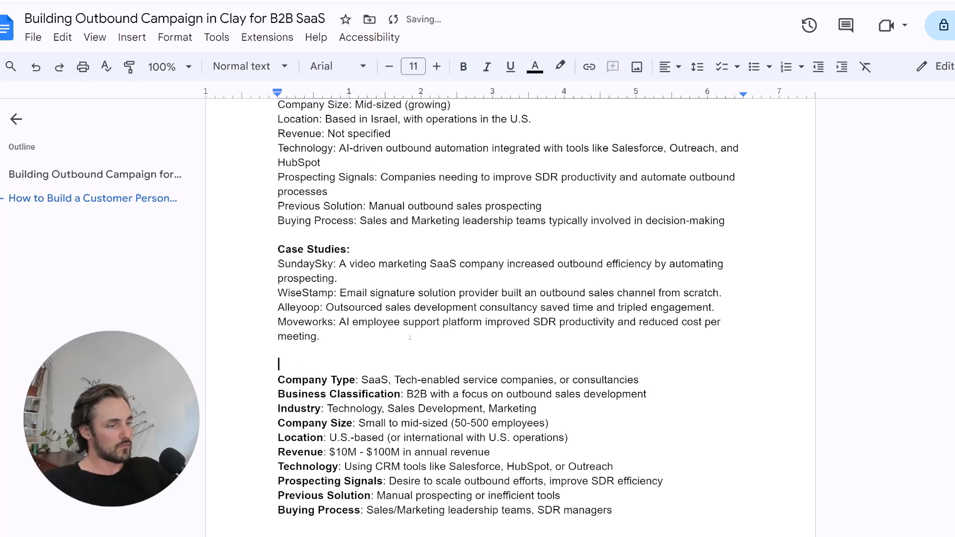
pyautogui.write('Ideal Custom')
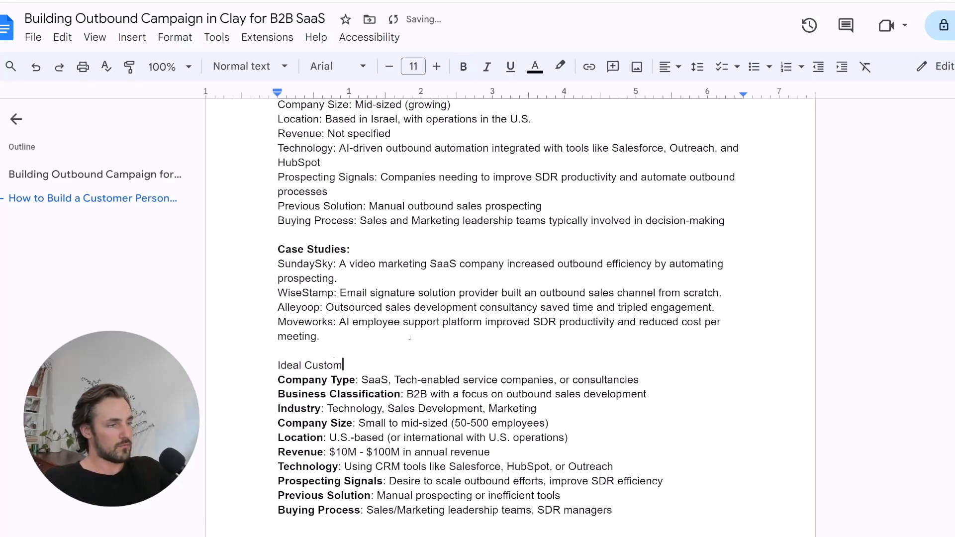
pyautogui.write('er Profile')
pyautogui.press('Home')
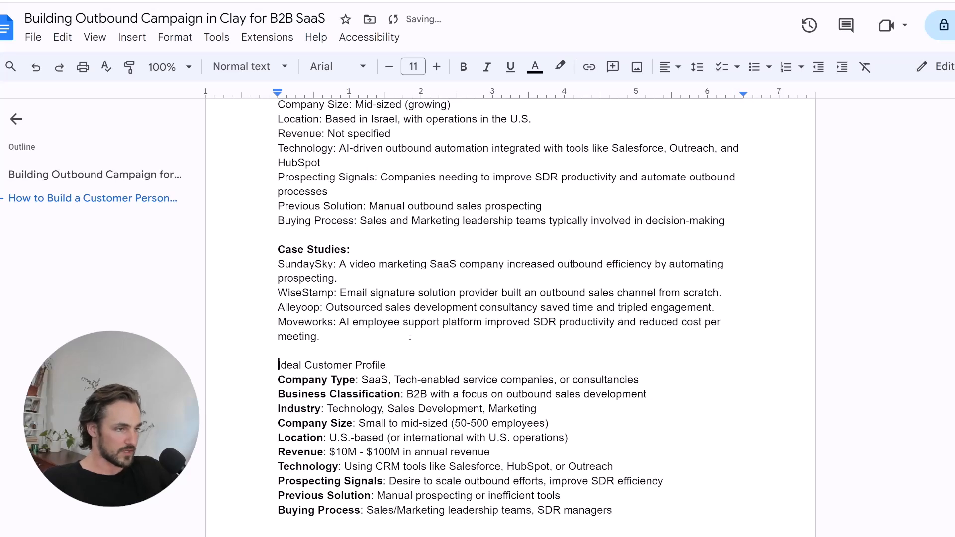
# - Review the Company Type and Business Classification lines of the ideal customer profile
pyautogui.hotkey('shift', 'End')
pyautogui.press('Right')
pyautogui.press('Down')
pyautogui.press('Home')
pyautogui.hotkey('shift', 'End')
pyautogui.press('Right')
pyautogui.hotkey('ctrl', 'shift', 'Left')
pyautogui.hotkey('ctrl', 'shift', 'Left')
pyautogui.hotkey('ctrl', 'shift', 'Left')
pyautogui.hotkey('ctrl', 'shift', 'Left')
pyautogui.hotkey('ctrl', 'shift', 'Left')
pyautogui.hotkey('ctrl', 'shift', 'Left')
pyautogui.hotkey('ctrl', 'shift', 'Left')
pyautogui.hotkey('ctrl', 'shift', 'Left')
pyautogui.press('Left')
pyautogui.press('Left')
pyautogui.press('BackSpace')
pyautogui.hotkey('ctrl', 'Left')
pyautogui.hotkey('ctrl', 'Right')
pyautogui.hotkey('ctrl', 'Right')
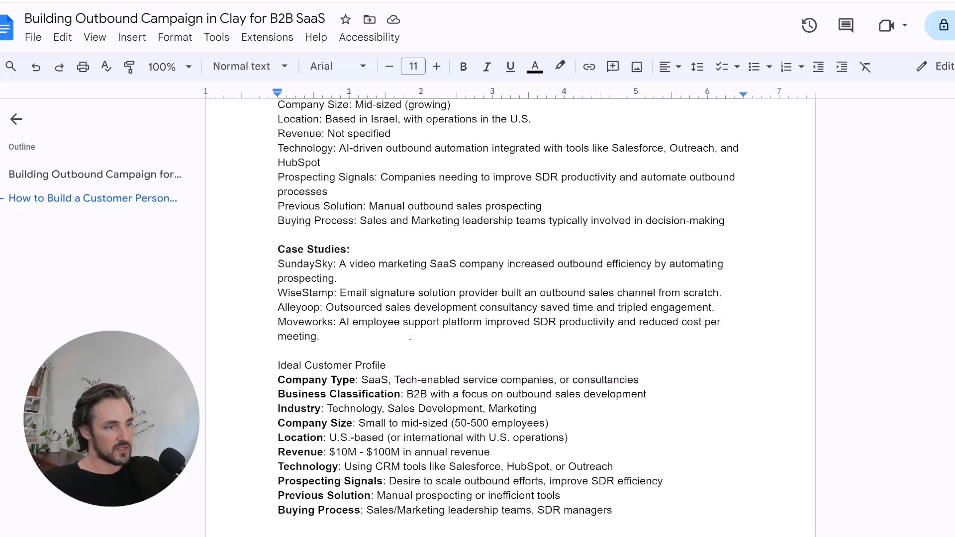
pyautogui.hotkey('ctrl', 'shift', 'End')
pyautogui.press('Left')
pyautogui.press('Down')
pyautogui.press('Home')
pyautogui.hotkey('shift', 'End')
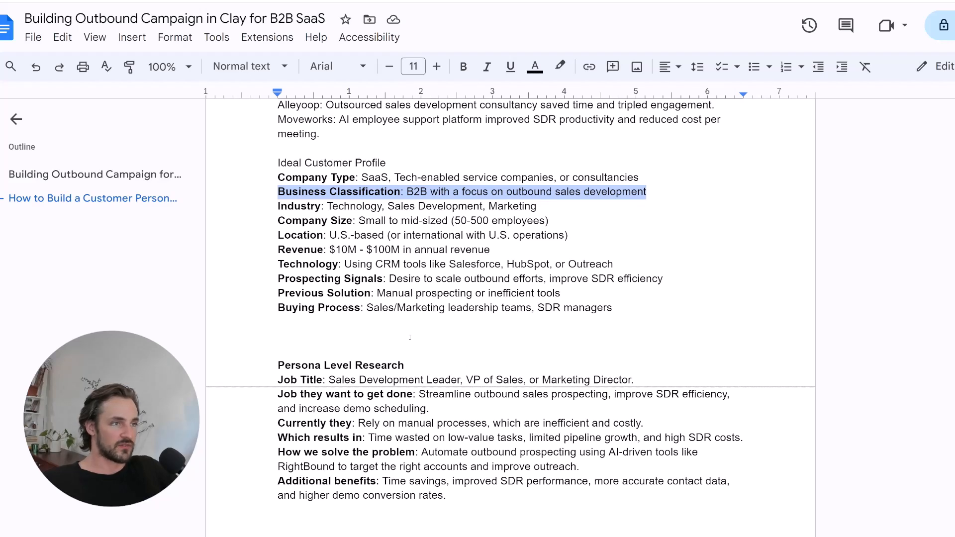
# - Review the Industry, Company Size and Location lines of the ideal customer profile
pyautogui.press('Right')
pyautogui.press('Down')
pyautogui.hotkey('shift', 'Home')
pyautogui.press('Left')
pyautogui.hotkey('shift', 'End')
pyautogui.press('Left')
pyautogui.press('Down')
pyautogui.hotkey('shift', 'End')
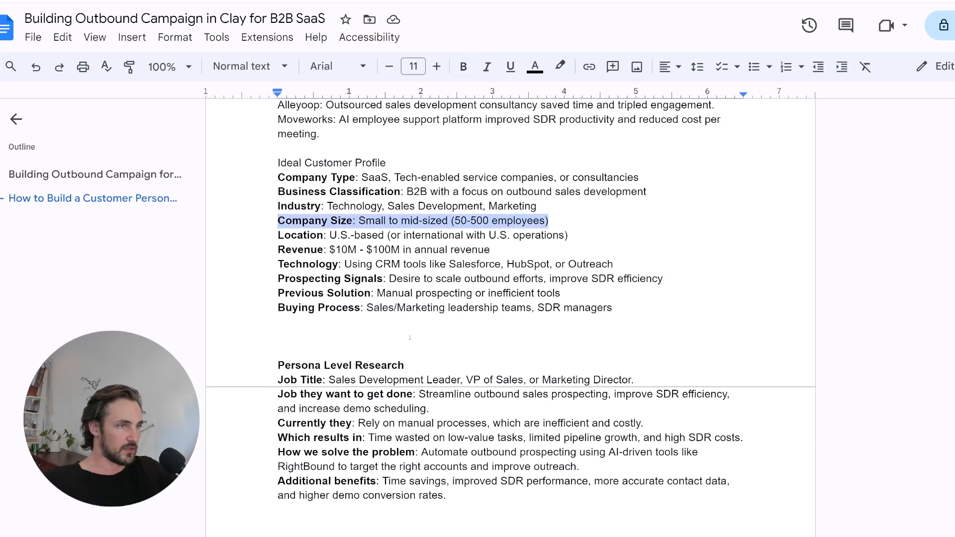
pyautogui.press('Right')
pyautogui.hotkey('ctrl', 'shift', 'Left')
pyautogui.hotkey('ctrl', 'shift', 'Left')
pyautogui.hotkey('ctrl', 'shift', 'Left')
pyautogui.hotkey('ctrl', 'shift', 'Left')
pyautogui.hotkey('ctrl', 'shift', 'Left')
pyautogui.hotkey('ctrl', 'shift', 'Left')
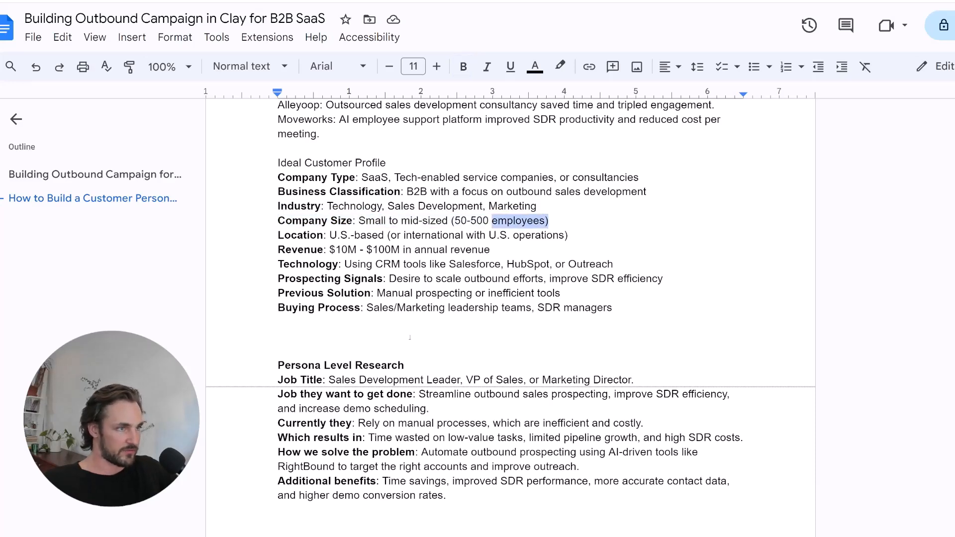
pyautogui.press('Down')
pyautogui.press('End')
pyautogui.press('Down')
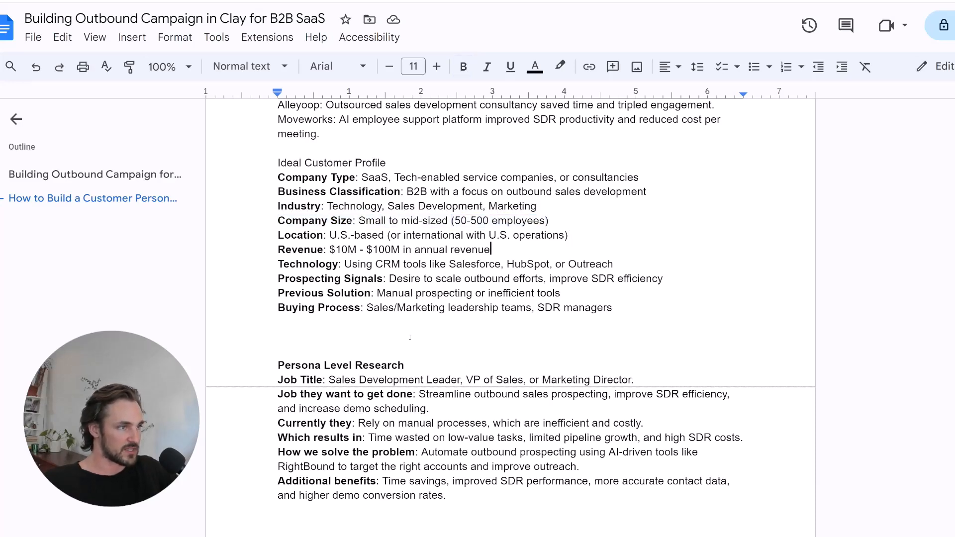
# - Review the profile's Revenue and Technology lines, then its Prospecting Signals, Previous Solution and Buying Process lines
pyautogui.hotkey('shift', 'Home')
pyautogui.hotkey('ctrl', 'shift', 'Right')
pyautogui.hotkey('ctrl', 'shift', 'Right')
pyautogui.press('Right')
pyautogui.press('Down')
pyautogui.press('Home')
pyautogui.hotkey('shift', 'End')
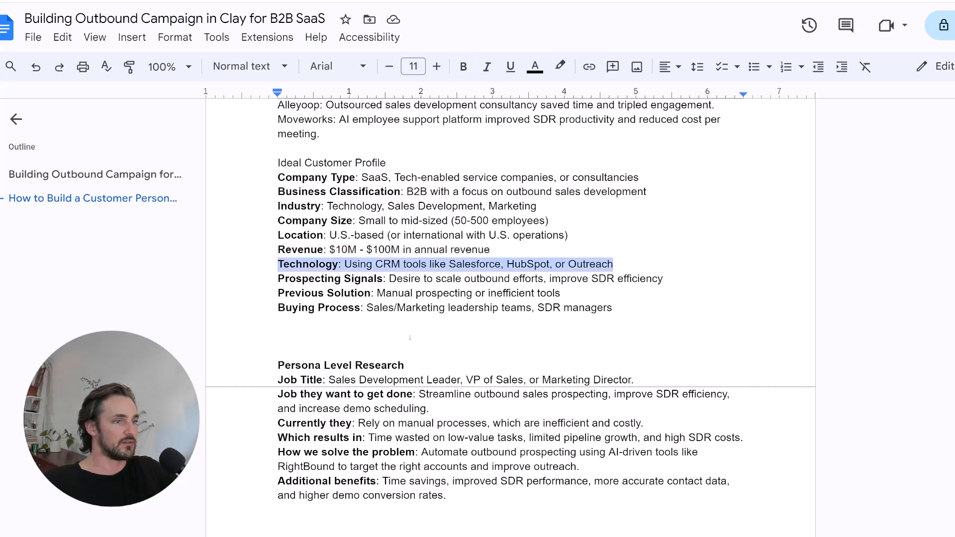
pyautogui.press('Down')
pyautogui.press('Home')
pyautogui.hotkey('shift', 'End')
pyautogui.hotkey('shift', 'Down')
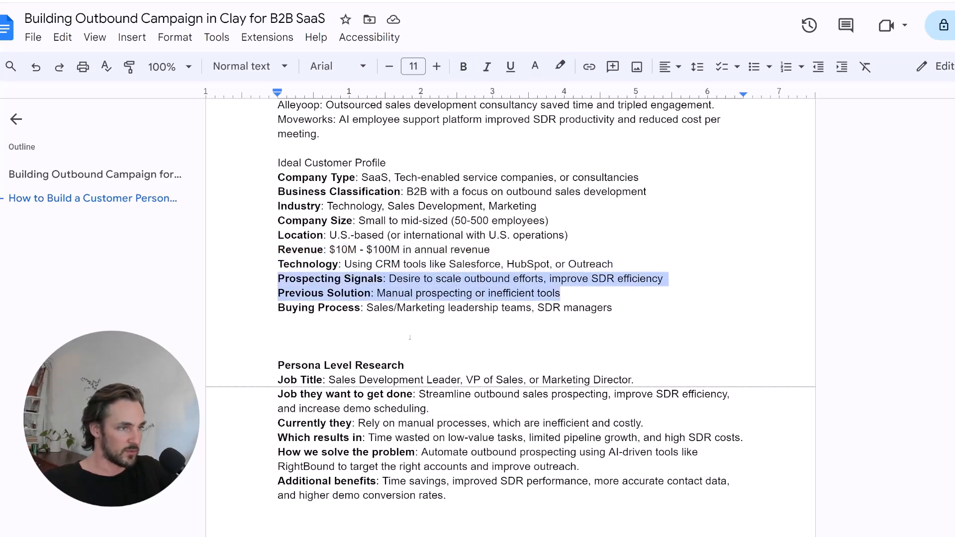
pyautogui.moveTo(410, 337); pyautogui.dragTo(410, 337)
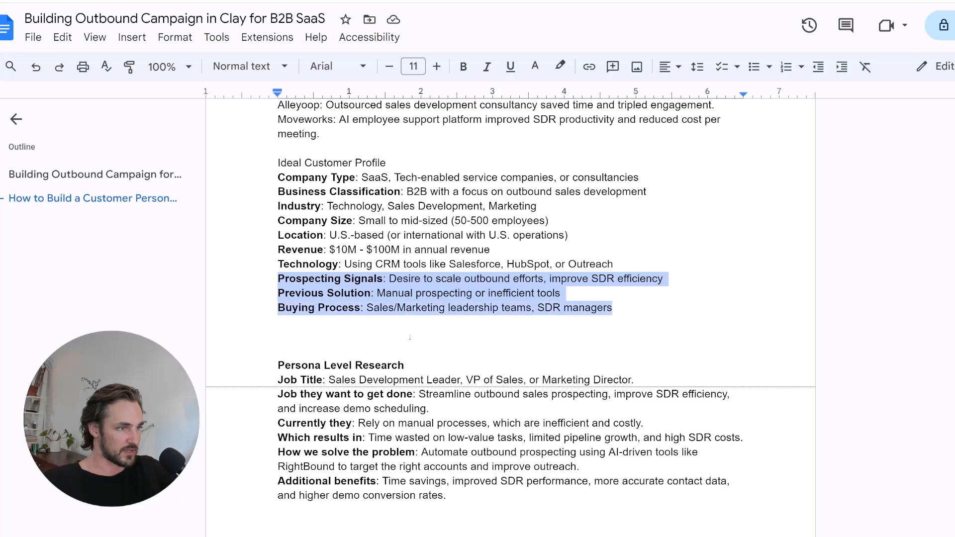
# - Remove one of the blank lines between the Buying Process line and the Persona Level Research heading
pyautogui.press('Left')
pyautogui.press('Down')
pyautogui.press('Down')
pyautogui.hotkey('shift', 'End')
pyautogui.press('Right')
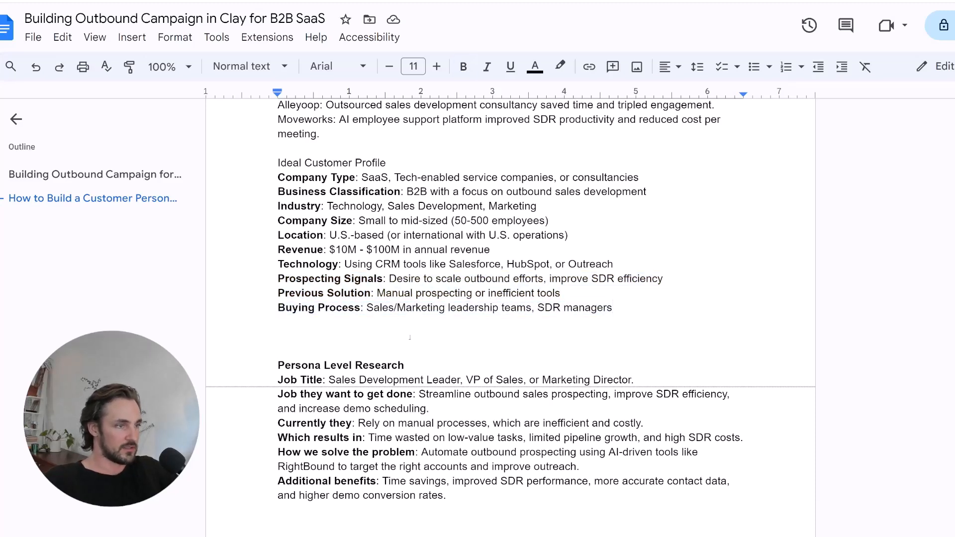
pyautogui.press('Down')
pyautogui.press('Delete')
pyautogui.press('Up')
pyautogui.press('End')
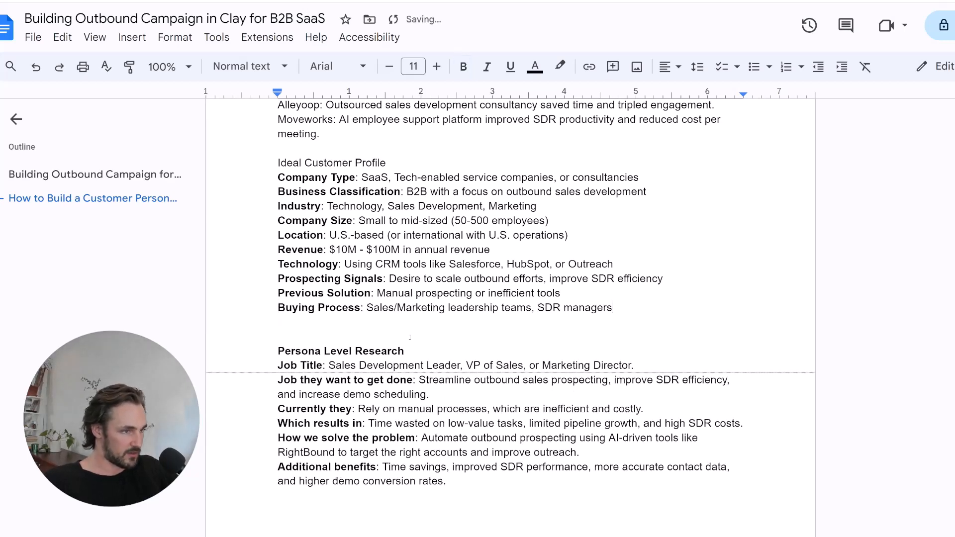
# - Look over the Persona Level Research entries and make the "Ideal Customer Profile" heading bold
pyautogui.moveTo(284, 366); pyautogui.dragTo(646, 487)
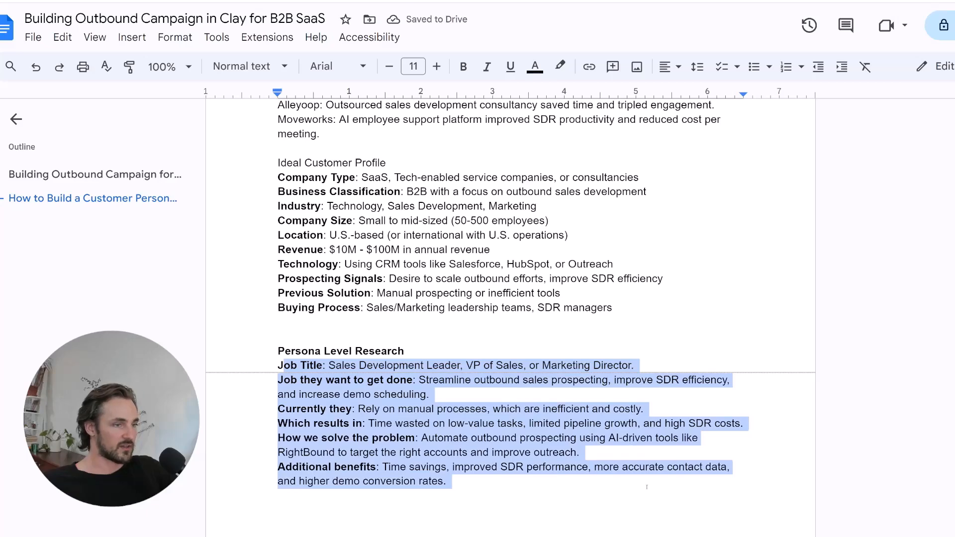
pyautogui.click(646, 486)
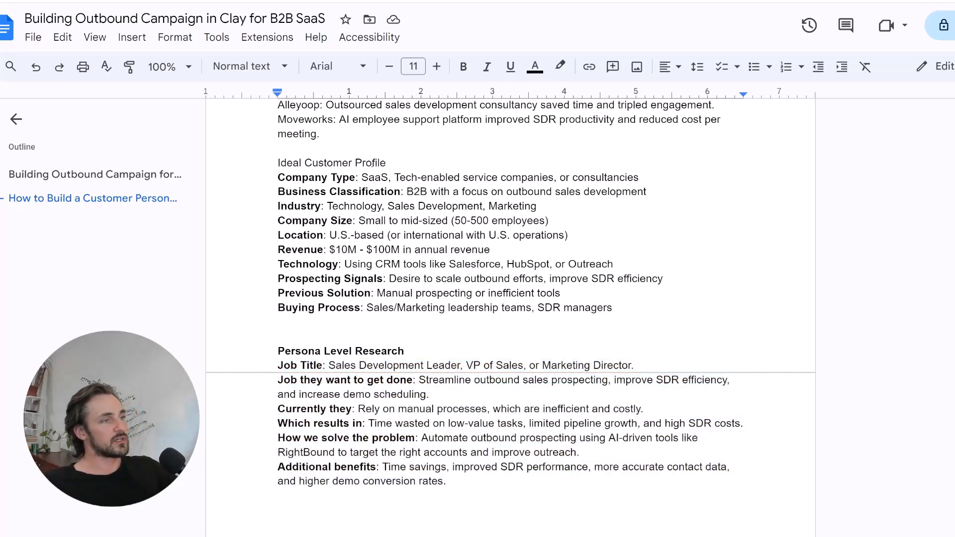
pyautogui.tripleClick(373, 163)
pyautogui.hotkey('ctrl', 'b')
pyautogui.click(353, 162)
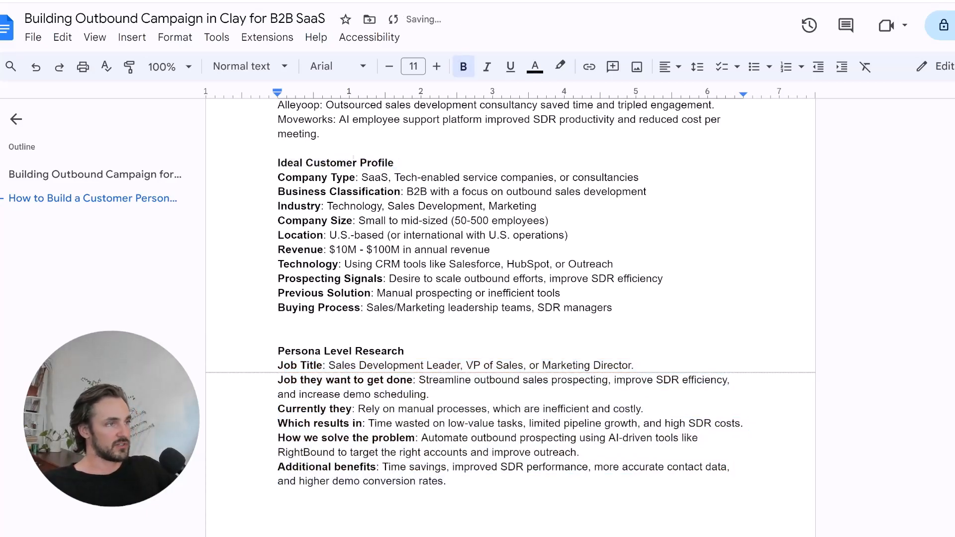
# - Switch to Clay at app.clay.com/workspaces and start a new table with the Find companies source
pyautogui.scroll(1, 475, 323)
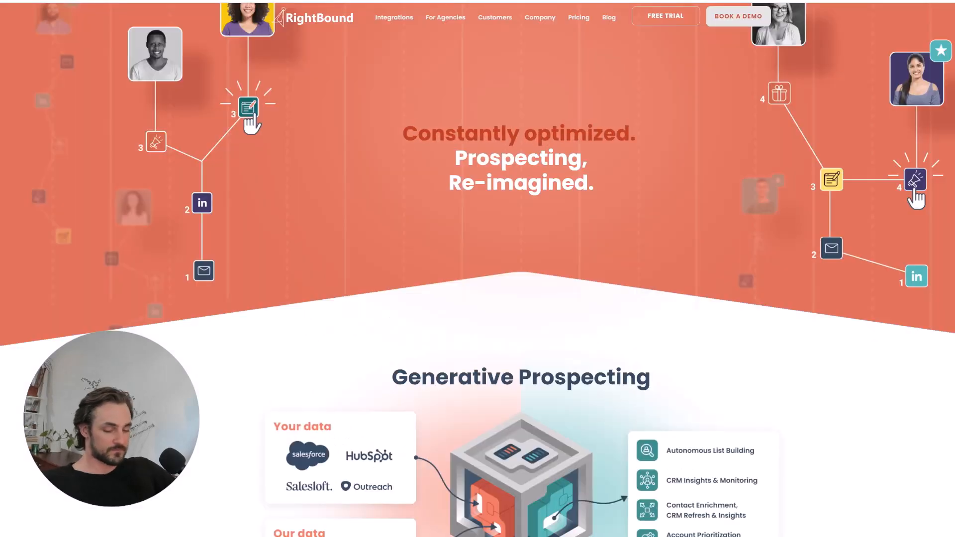
pyautogui.write('app.clay.com/workspaces')
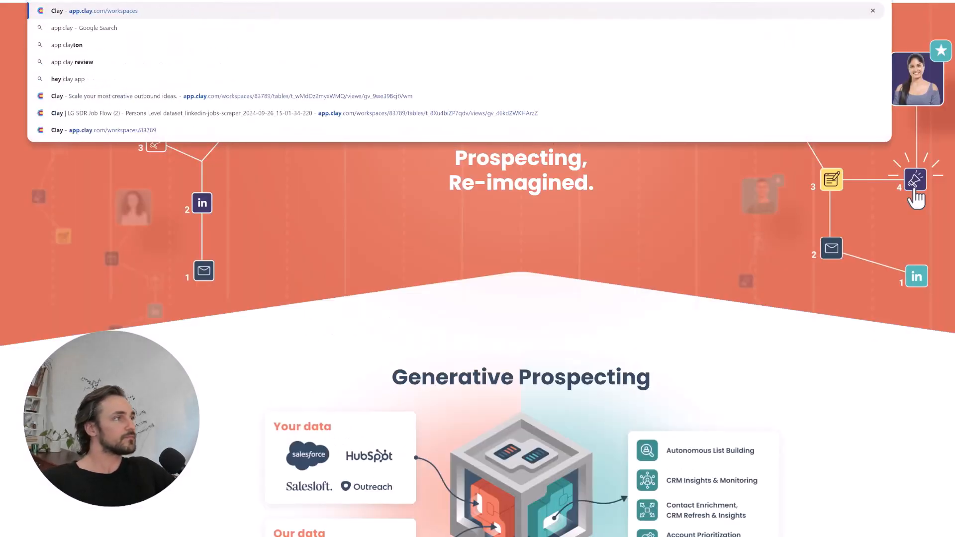
pyautogui.press('Return')
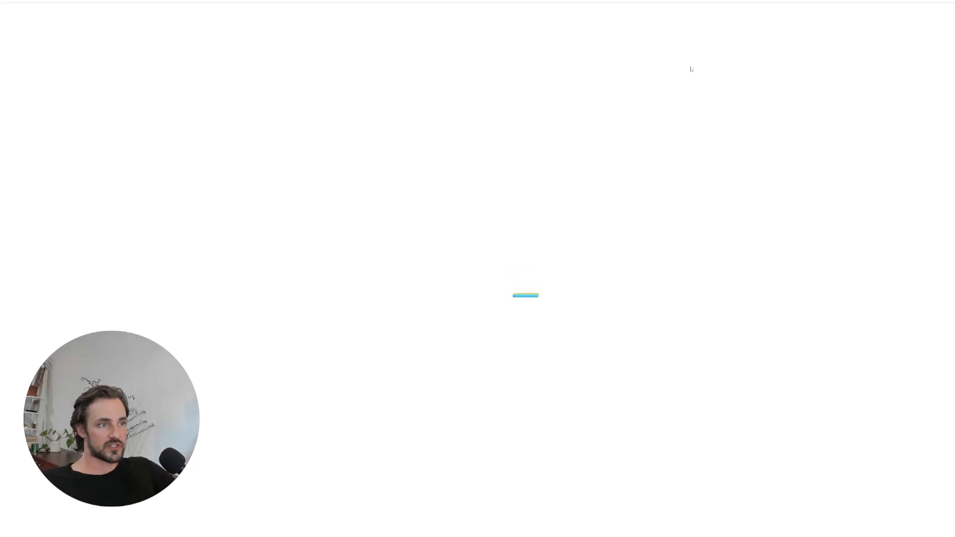
pyautogui.click(626, 50)
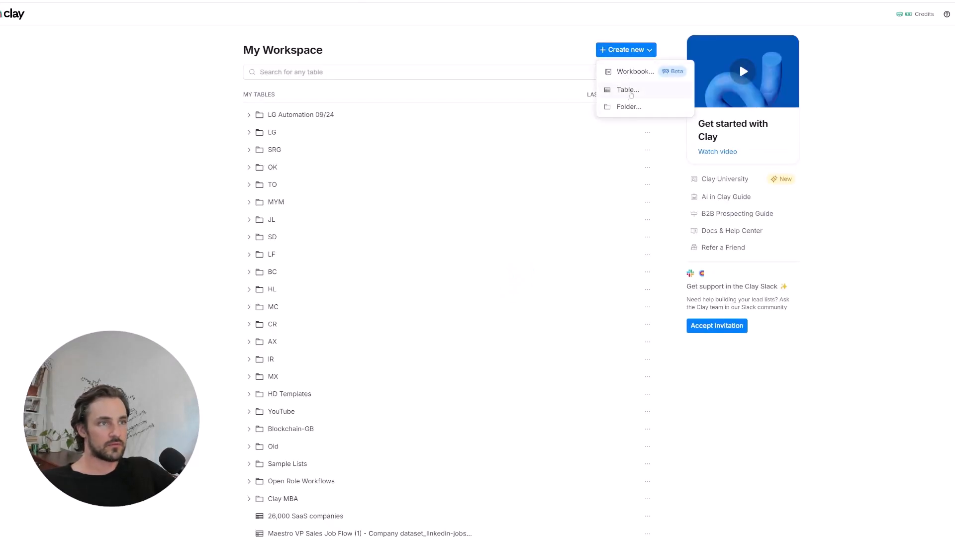
pyautogui.click(628, 90)
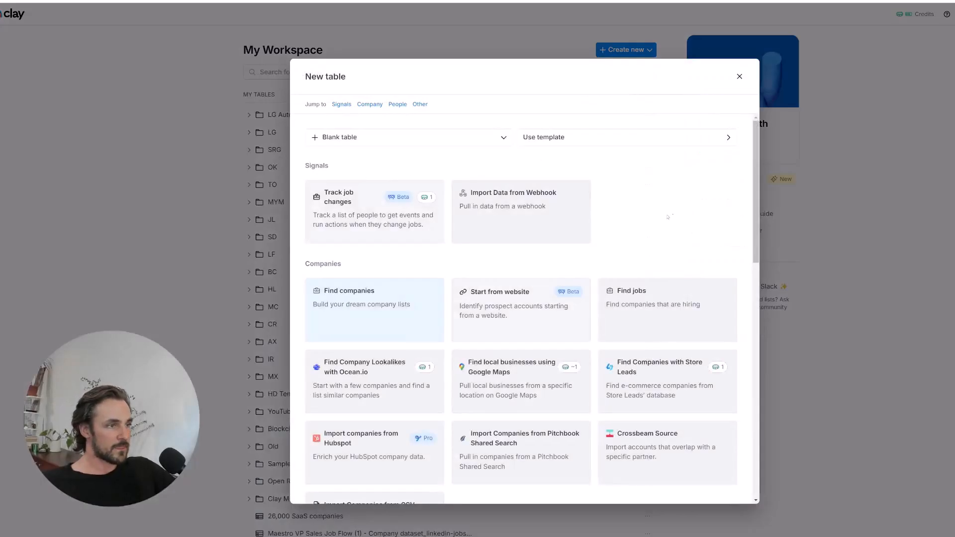
pyautogui.scroll(-1, 654, 218)
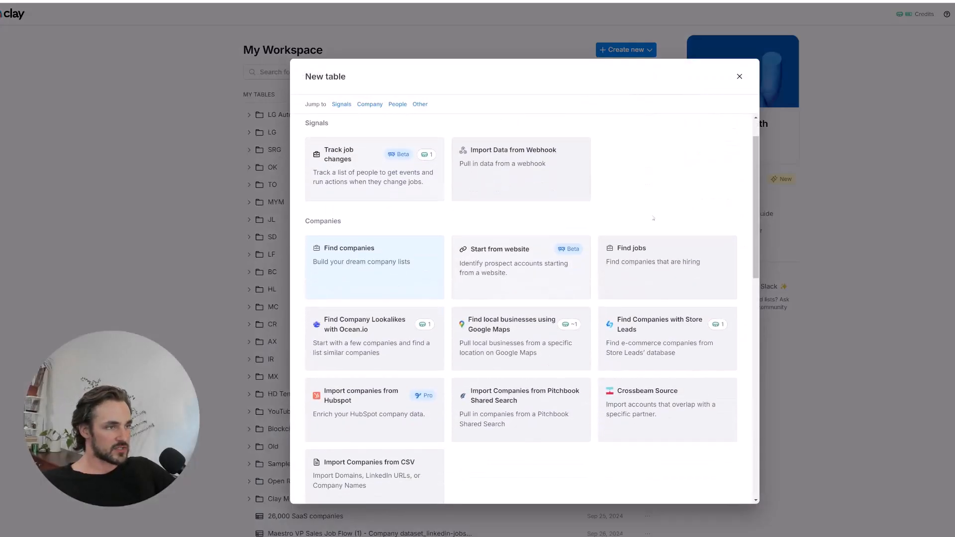
pyautogui.click(352, 260)
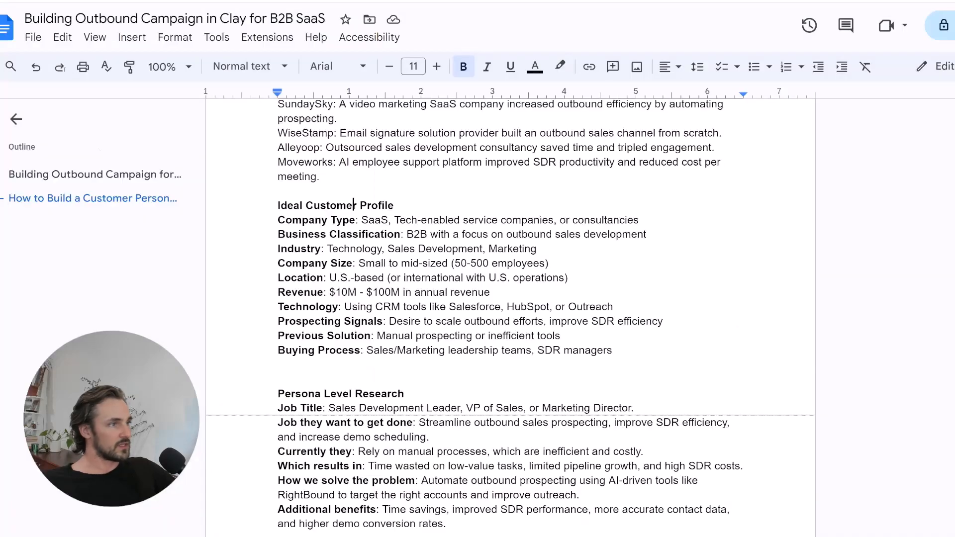
# - Return to the campaign document and review the ideal customer profile attributes and the kinds of companies in the case studies
pyautogui.press('Up')
pyautogui.press('Home')
pyautogui.hotkey('shift', 'End')
pyautogui.press('Up')
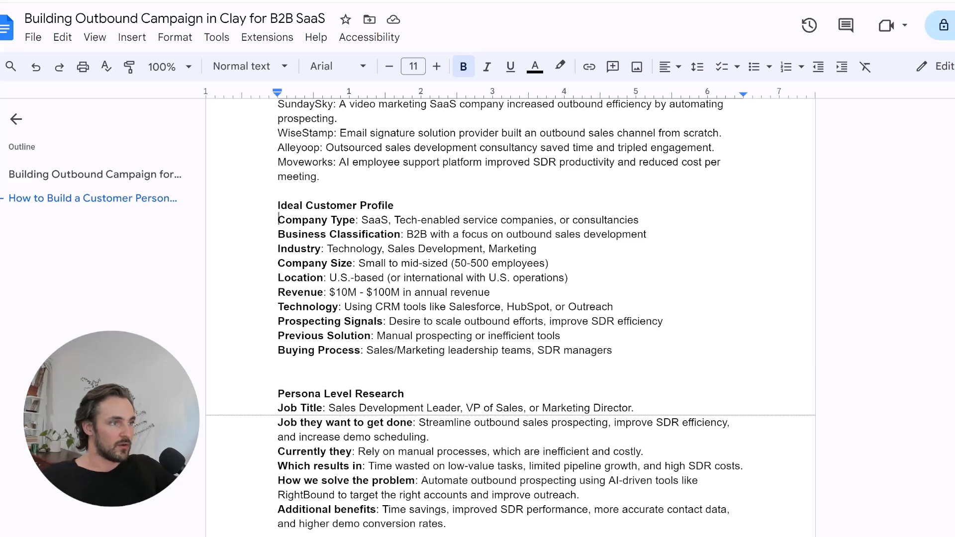
pyautogui.press('Down')
pyautogui.press('Down')
pyautogui.press('End')
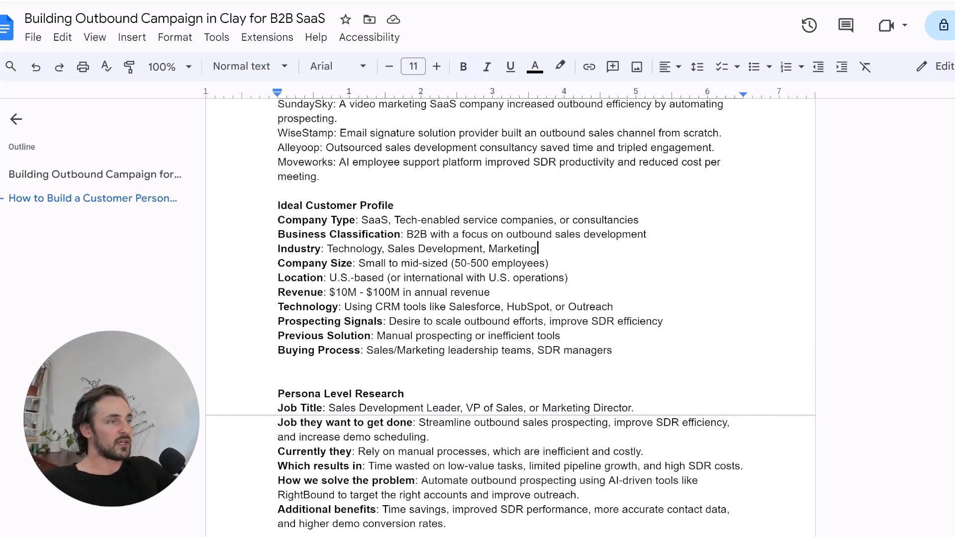
pyautogui.scroll(1, 460, 219)
pyautogui.moveTo(339, 146); pyautogui.dragTo(457, 147)
pyautogui.moveTo(339, 175); pyautogui.dragTo(498, 176)
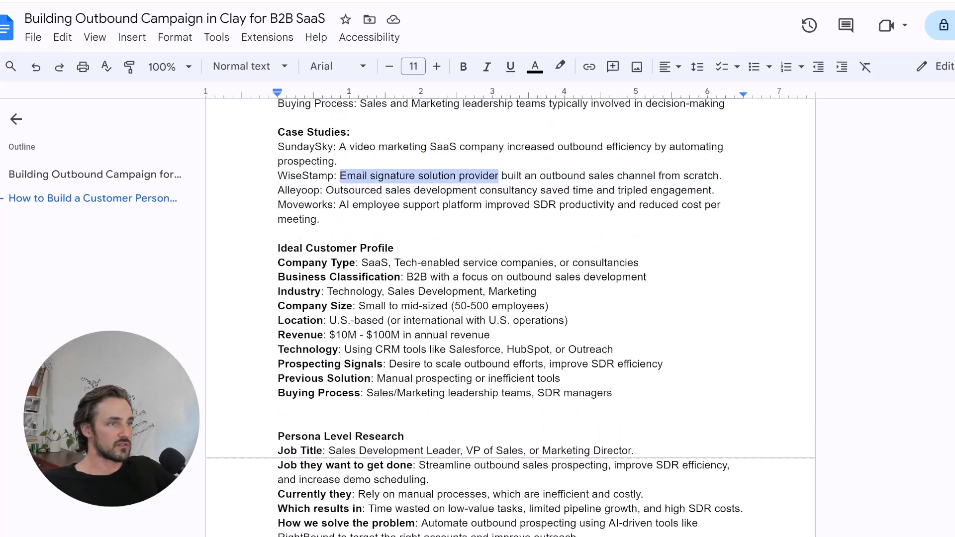
pyautogui.moveTo(326, 190); pyautogui.dragTo(537, 190)
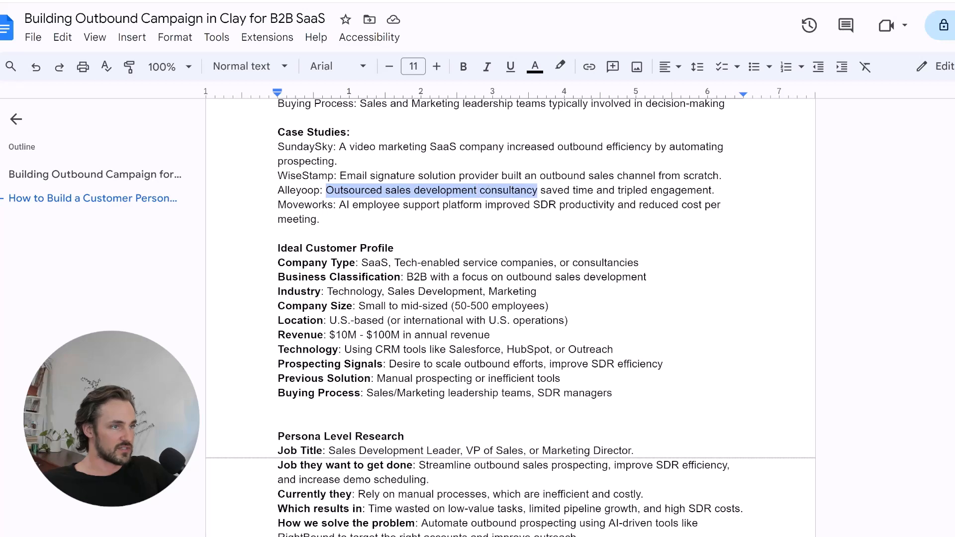
pyautogui.moveTo(339, 205); pyautogui.dragTo(488, 222)
pyautogui.click(489, 222)
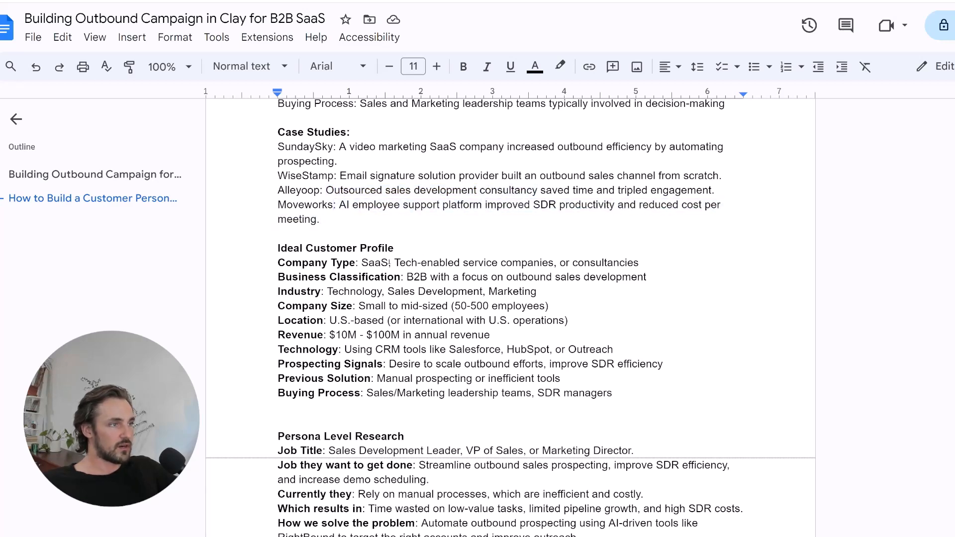
# - Switch back to Clay's Find Companies search and add Software Development as an industry filter
pyautogui.hotkey('ctrl', 'Tab')
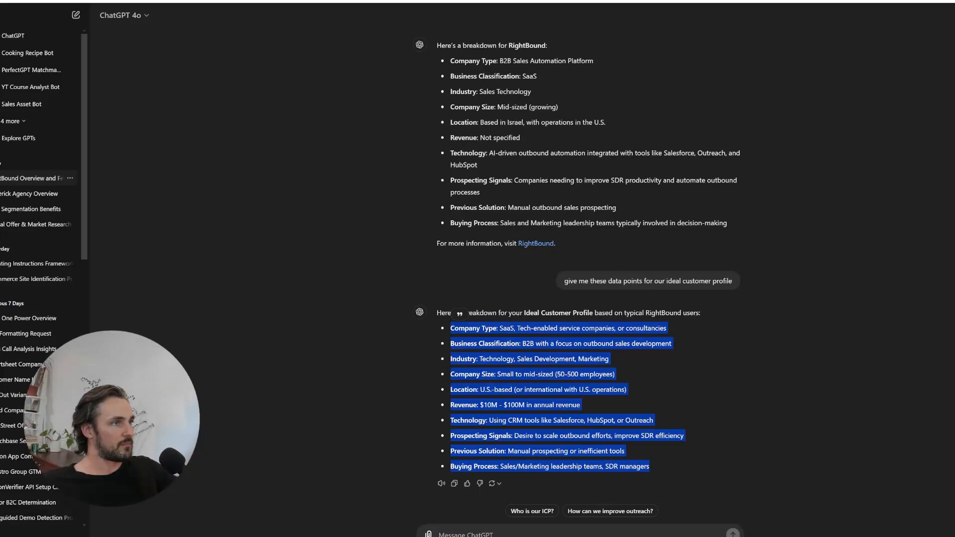
pyautogui.hotkey('ctrl', 'Tab')
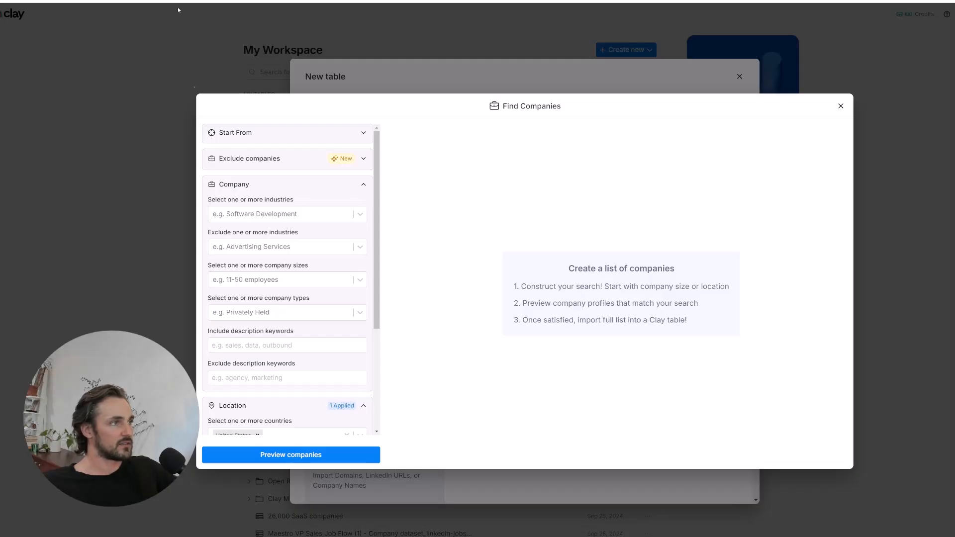
pyautogui.click(250, 219)
pyautogui.write('so')
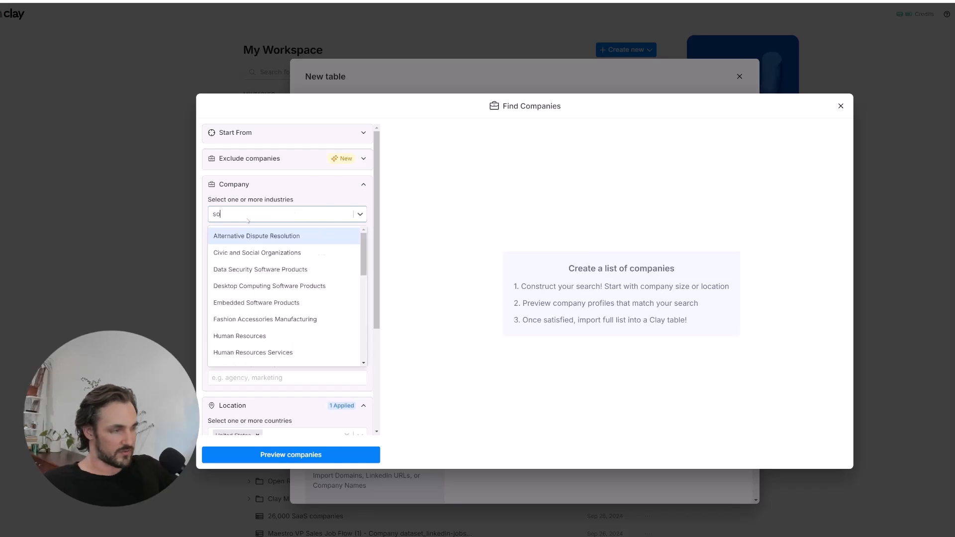
pyautogui.write('ftware')
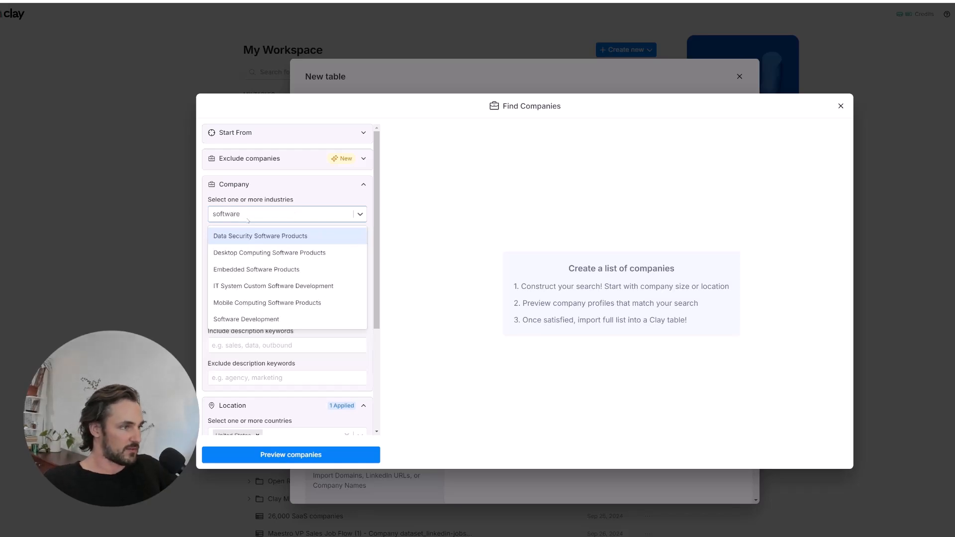
pyautogui.write(' de')
pyautogui.click(246, 253)
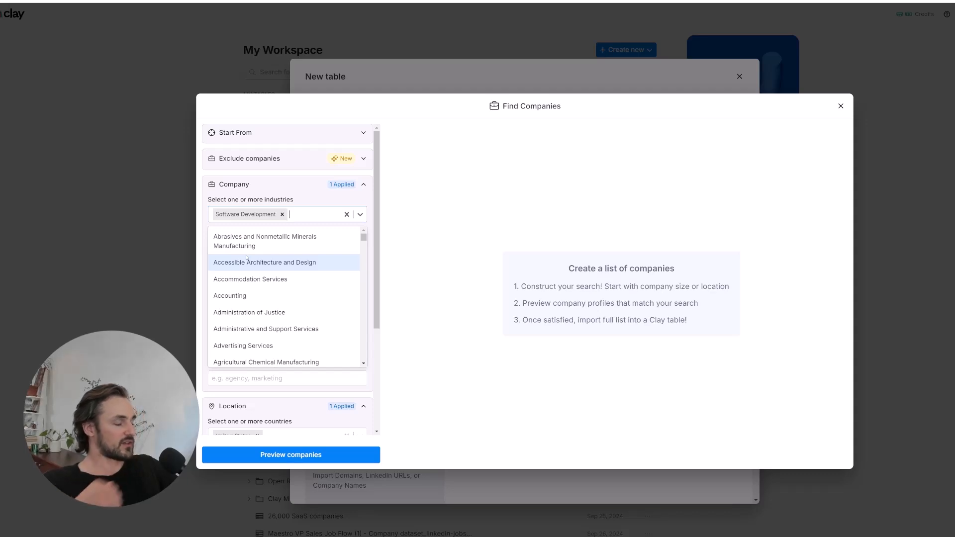
# - Return to the campaign document and check the Company Type and Industry entries of the ideal customer profile
pyautogui.click(460, 195)
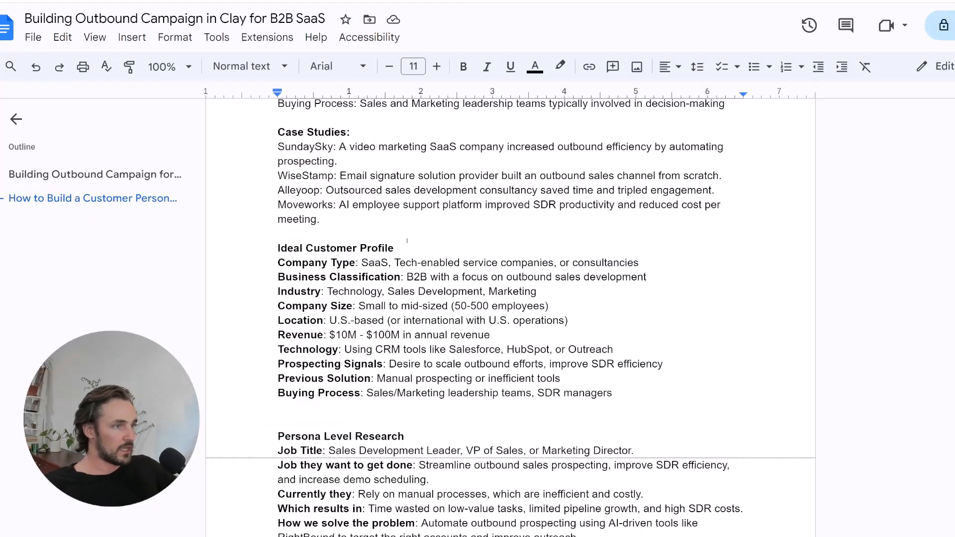
pyautogui.doubleClick(396, 262)
pyautogui.click(621, 263)
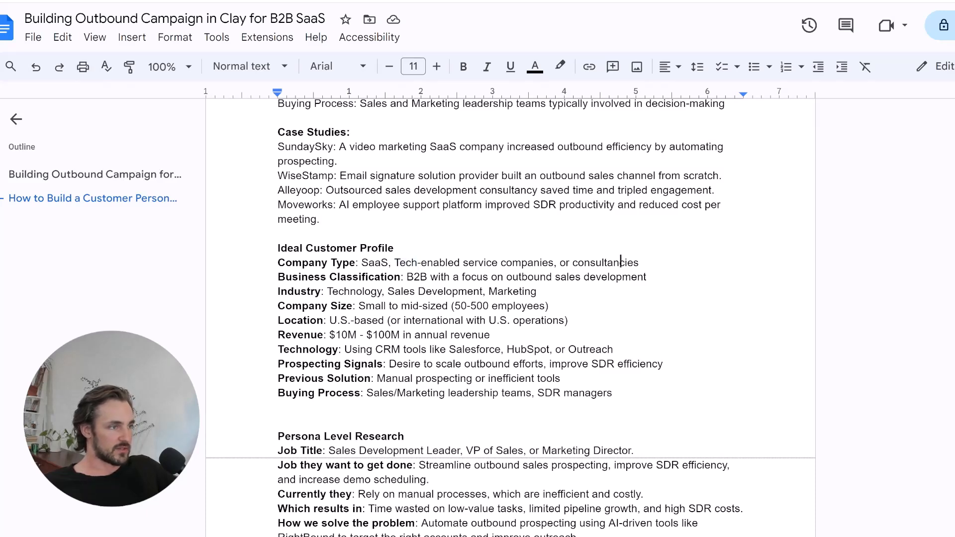
pyautogui.doubleClick(401, 291)
pyautogui.keyDown('shift'); pyautogui.click(467, 297); pyautogui.keyUp('shift')
pyautogui.click(509, 291)
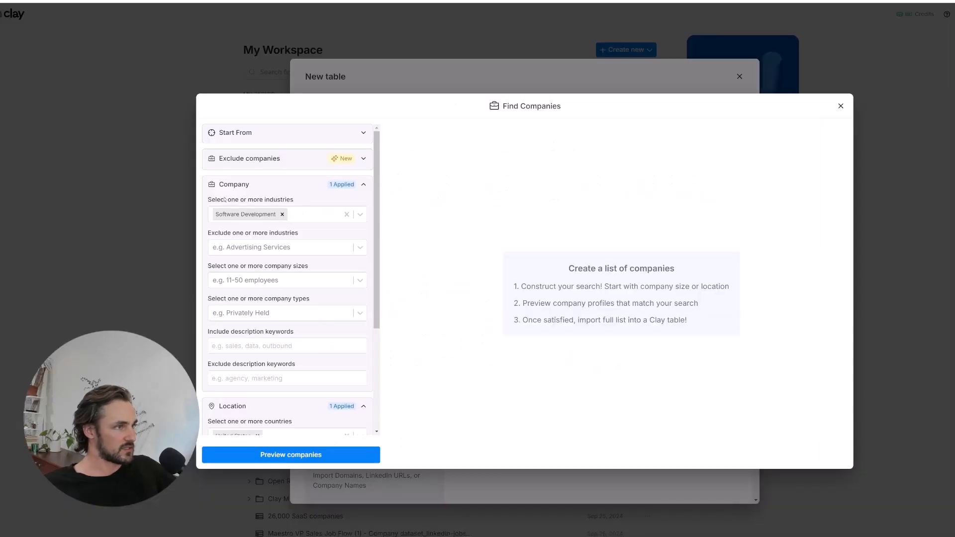
# - Go back to Clay's Find Companies search and look for a sales-related option in the industry filter
pyautogui.click(317, 214)
pyautogui.write('sales')
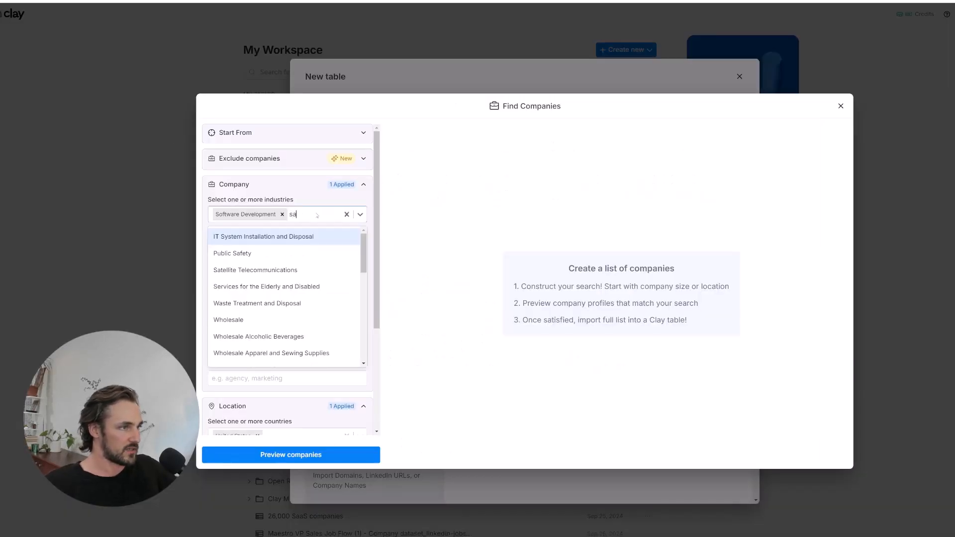
pyautogui.press('BackSpace')
pyautogui.press('BackSpace')
pyautogui.press('BackSpace')
pyautogui.press('BackSpace')
pyautogui.press('BackSpace')
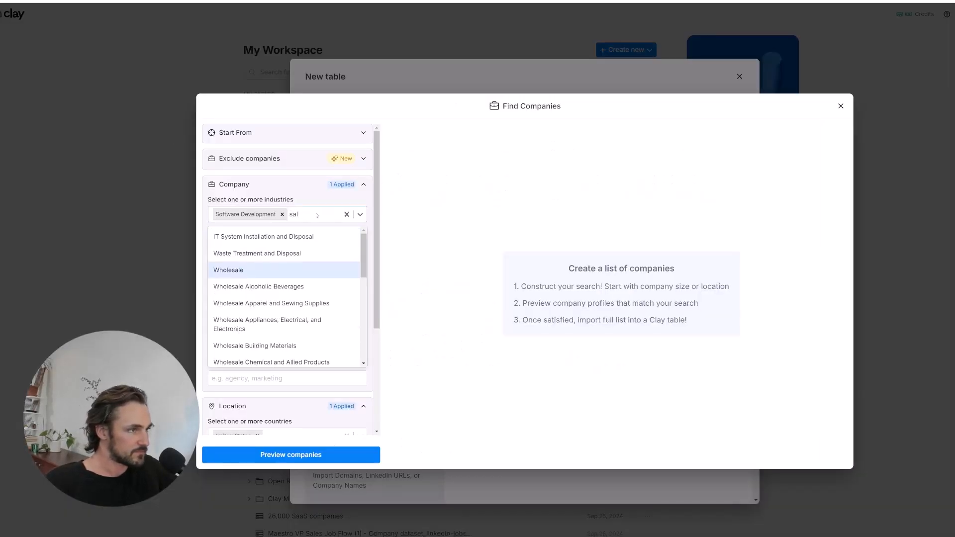
pyautogui.write('g')
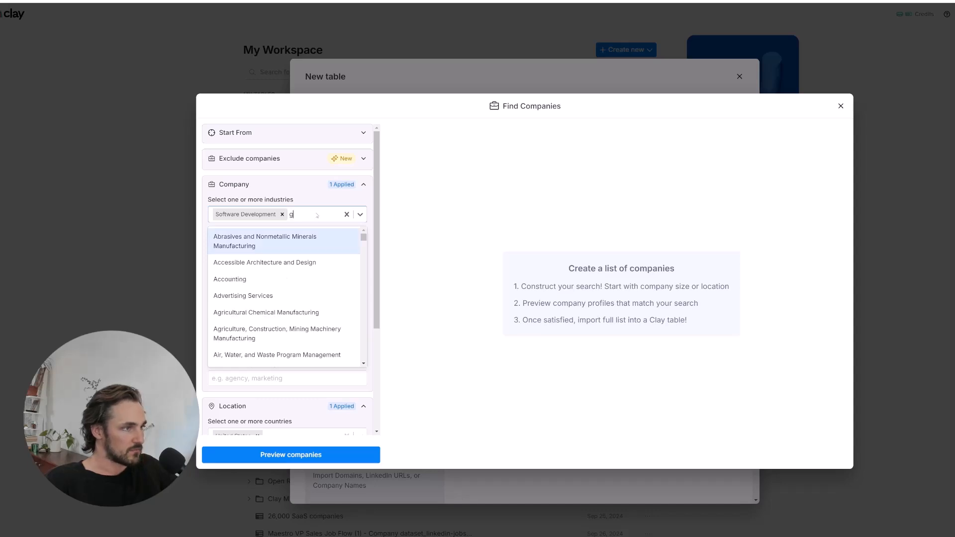
pyautogui.write('rw')
pyautogui.press('BackSpace')
pyautogui.press('BackSpace')
pyautogui.write('rwt')
pyautogui.press('BackSpace')
pyautogui.press('BackSpace')
pyautogui.write('ow')
pyautogui.press('BackSpace')
pyautogui.press('BackSpace')
pyautogui.press('BackSpace')
pyautogui.press('BackSpace')
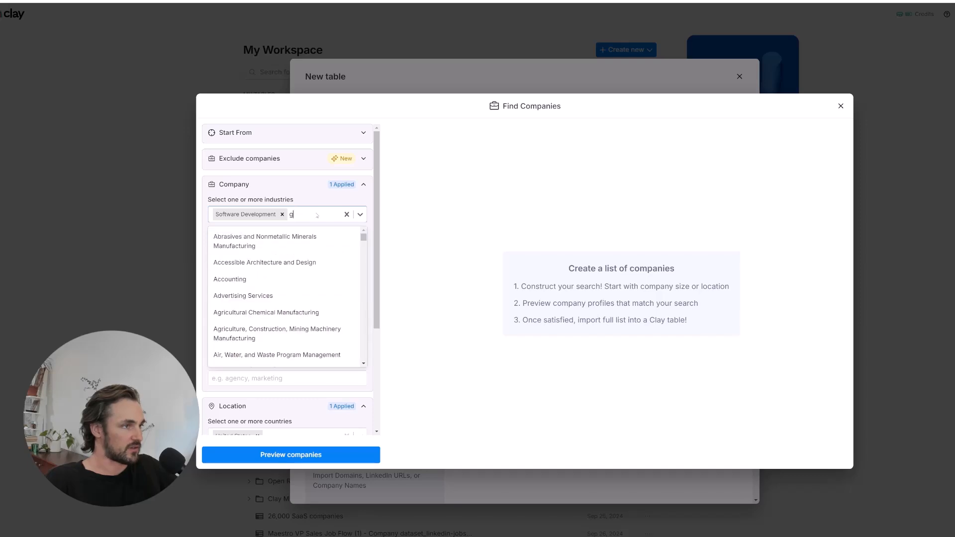
# - Add Marketing Services as a second industry filter
pyautogui.write('marke')
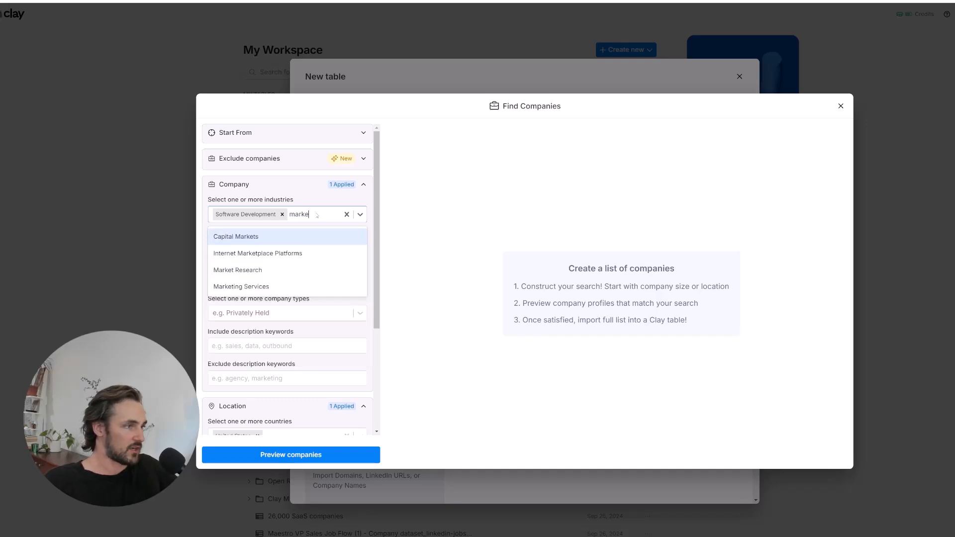
pyautogui.click(242, 287)
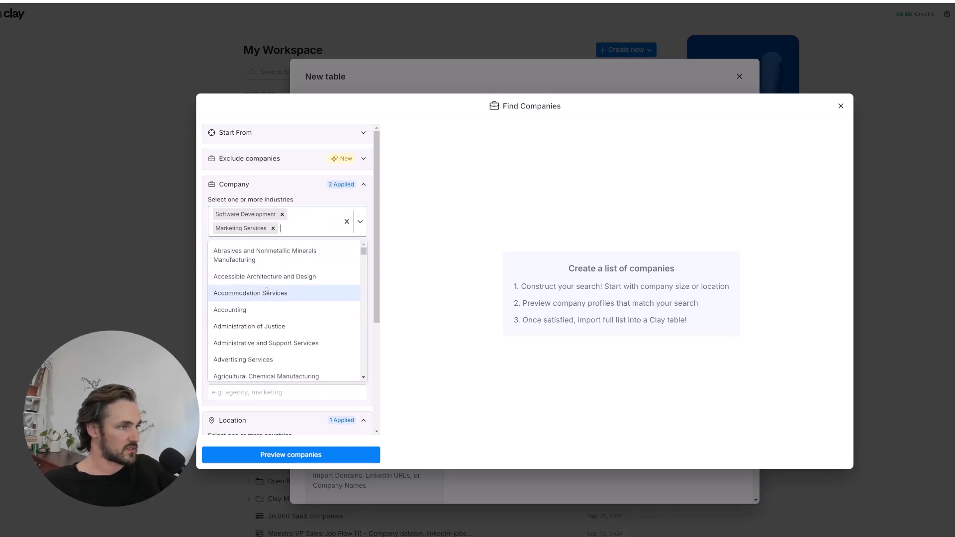
pyautogui.click(414, 206)
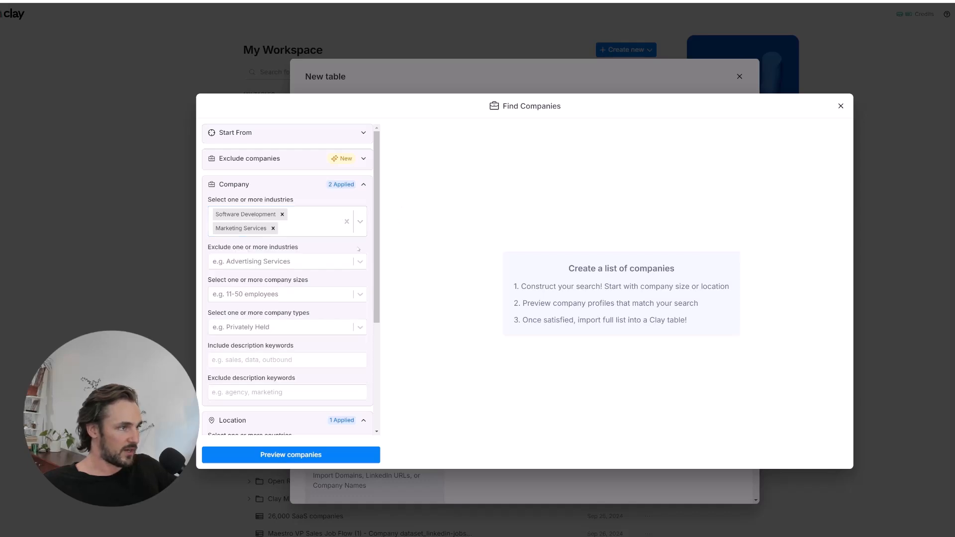
# - Check the profile's company size in the campaign document and filter the Clay search to 51-200 and 201-500 employees
pyautogui.scroll(-2, 258, 266)
pyautogui.scroll(1, 257, 266)
pyautogui.click(257, 249)
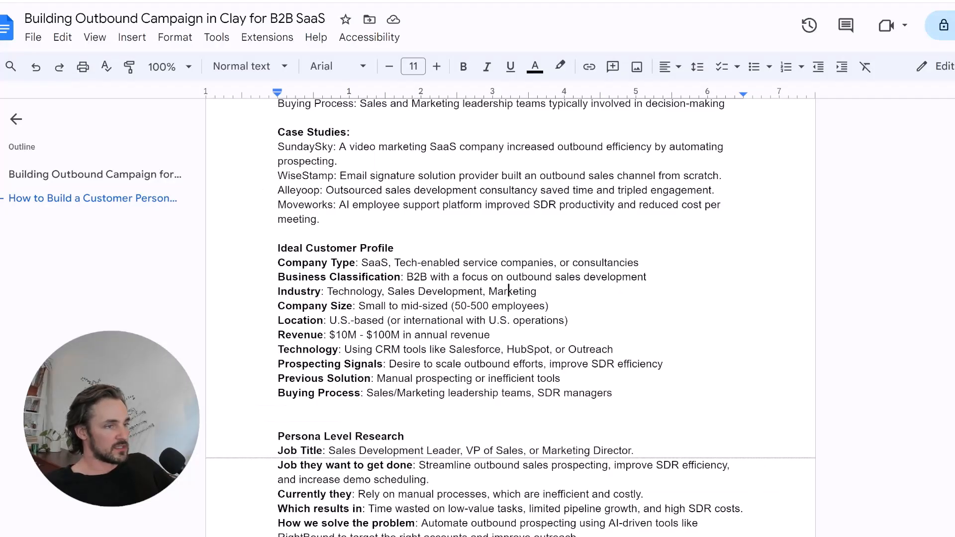
pyautogui.moveTo(419, 306); pyautogui.dragTo(539, 306)
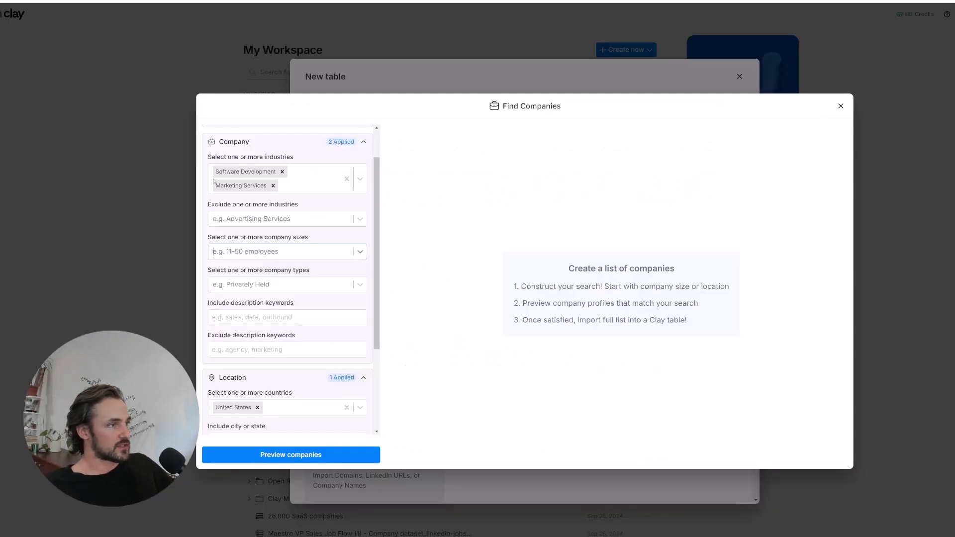
pyautogui.click(280, 252)
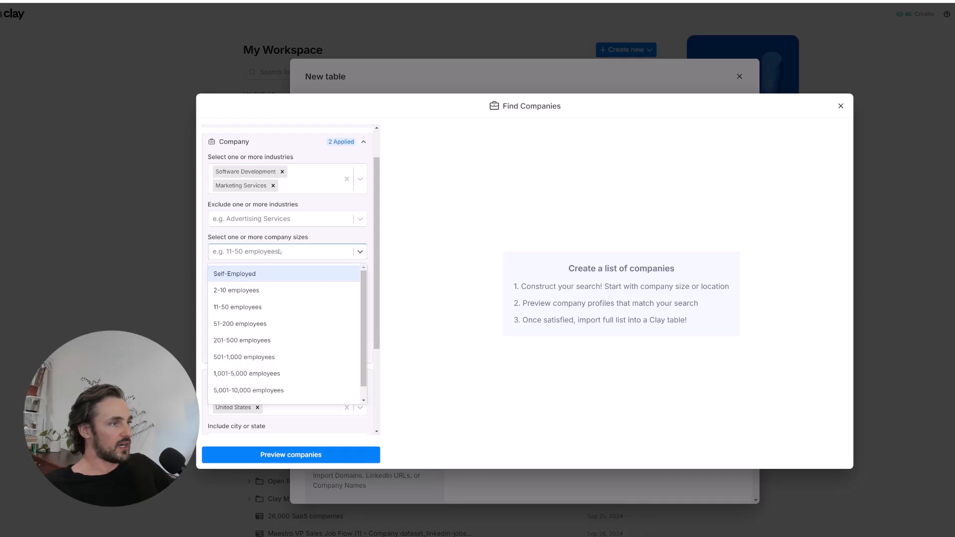
pyautogui.click(277, 327)
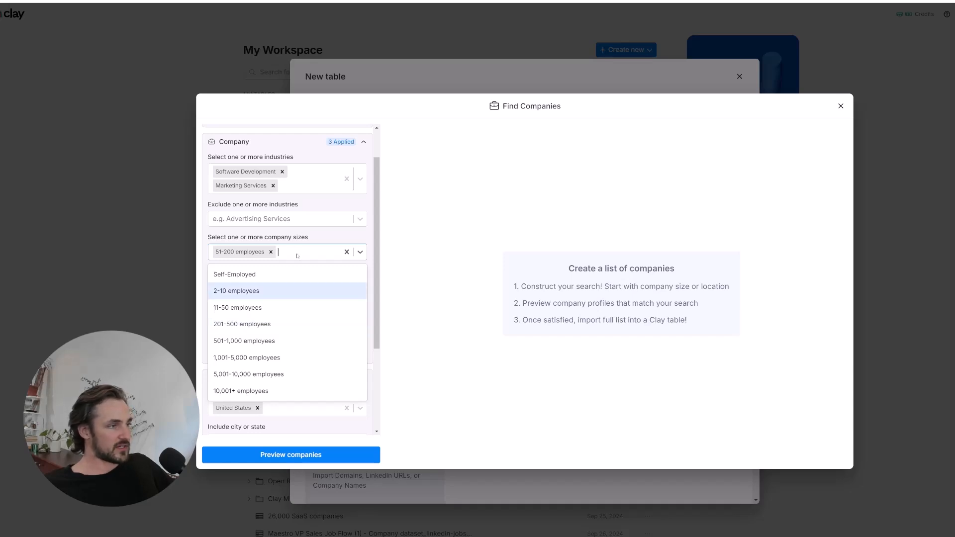
pyautogui.click(278, 325)
pyautogui.click(435, 317)
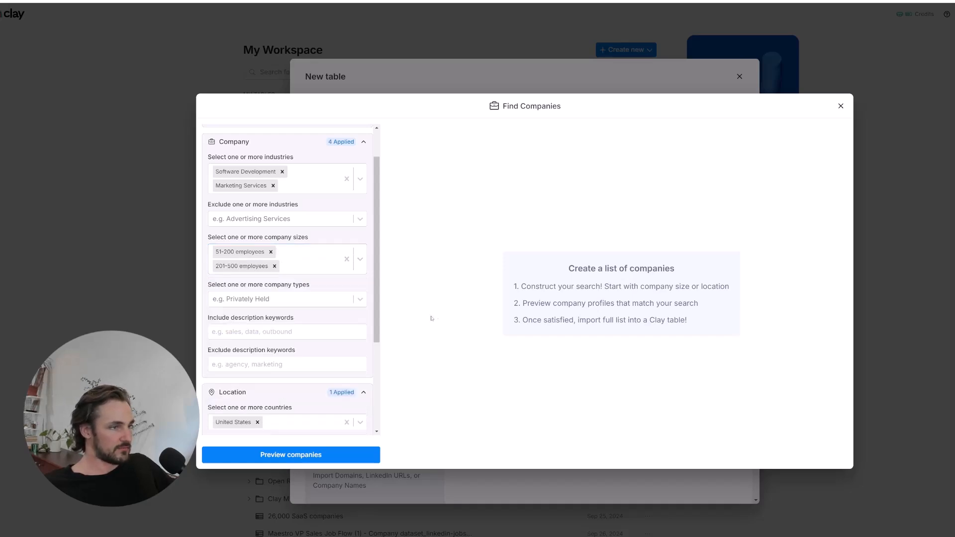
# - Remove the limit on the number of results and generate a preview of the matching companies
pyautogui.click(298, 300)
pyautogui.click(299, 300)
pyautogui.scroll(-3, 298, 300)
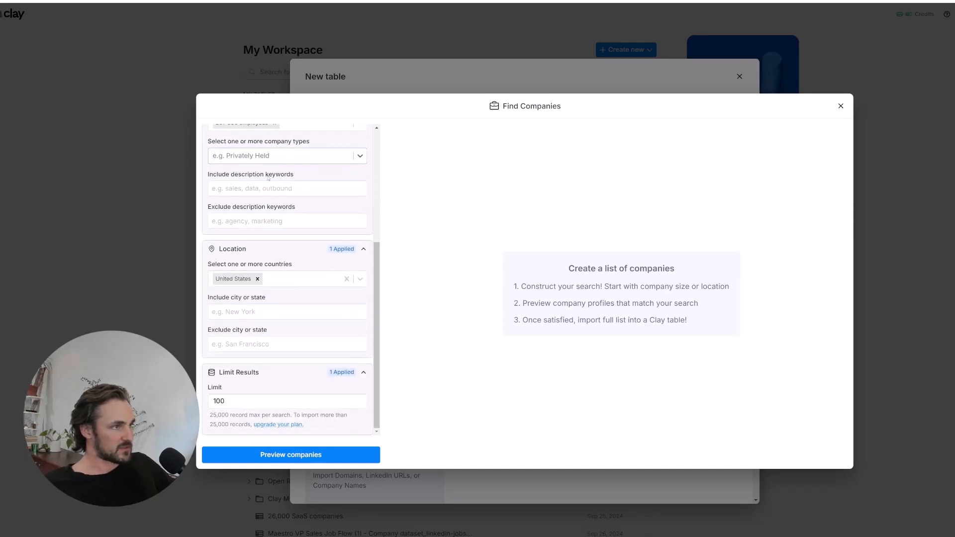
pyautogui.click(283, 192)
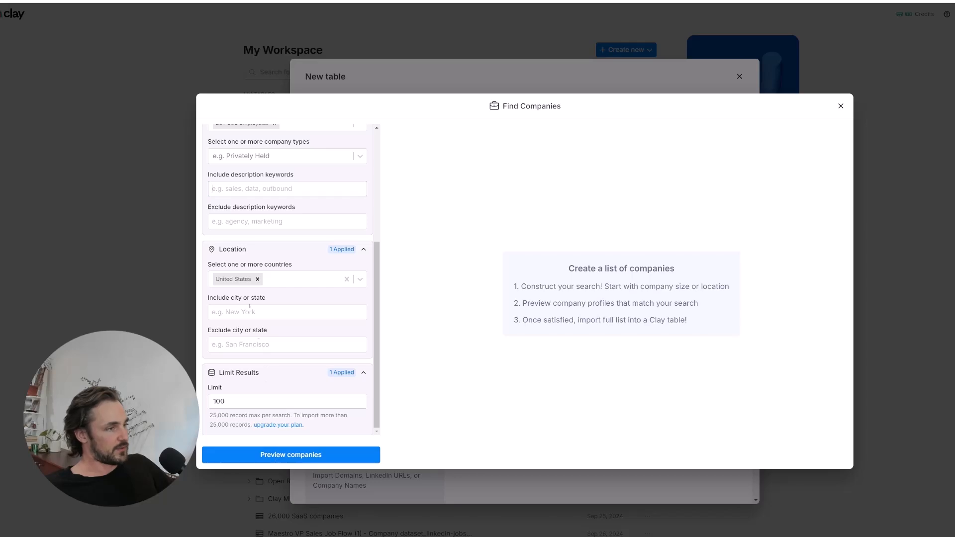
pyautogui.doubleClick(241, 400)
pyautogui.press('BackSpace')
pyautogui.click(266, 454)
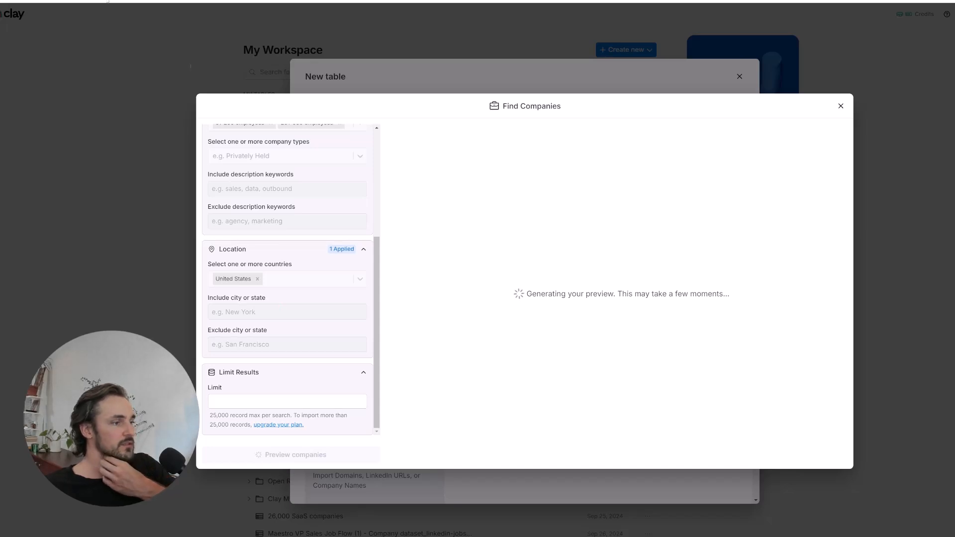
# - Review the previewed companies' names, descriptions and industries to judge how well they fit the applied filters
pyautogui.scroll(3, 380, 269)
pyautogui.scroll(1, 381, 268)
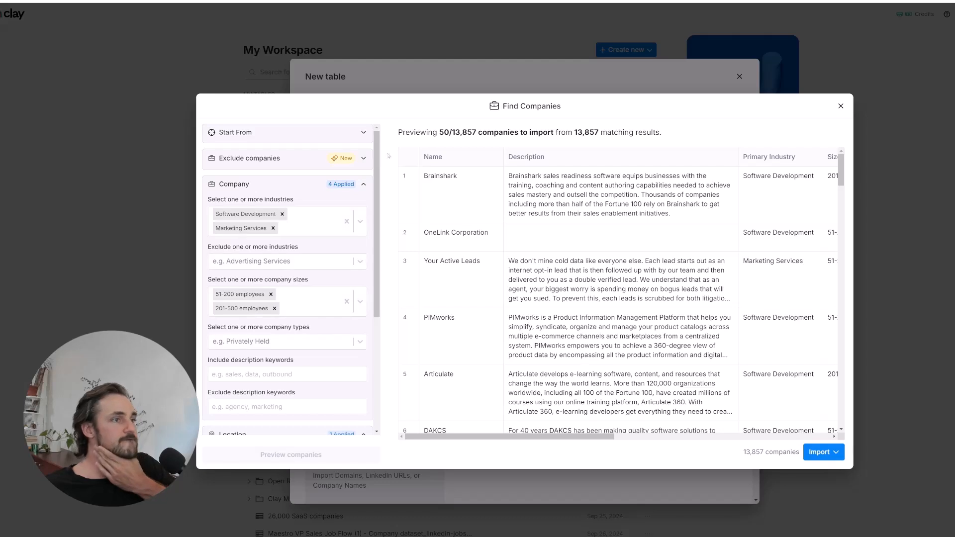
pyautogui.tripleClick(445, 131)
pyautogui.click(500, 132)
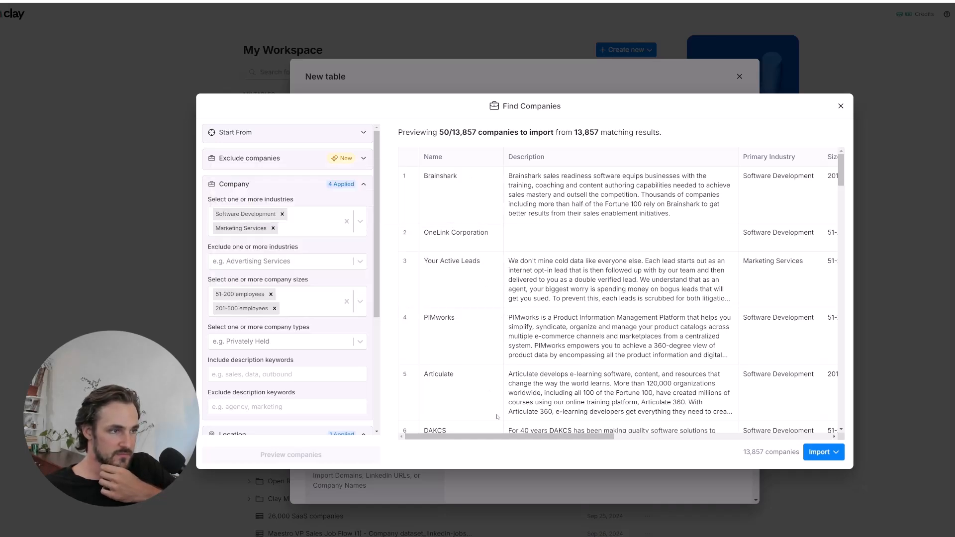
pyautogui.scroll(-5, 497, 433)
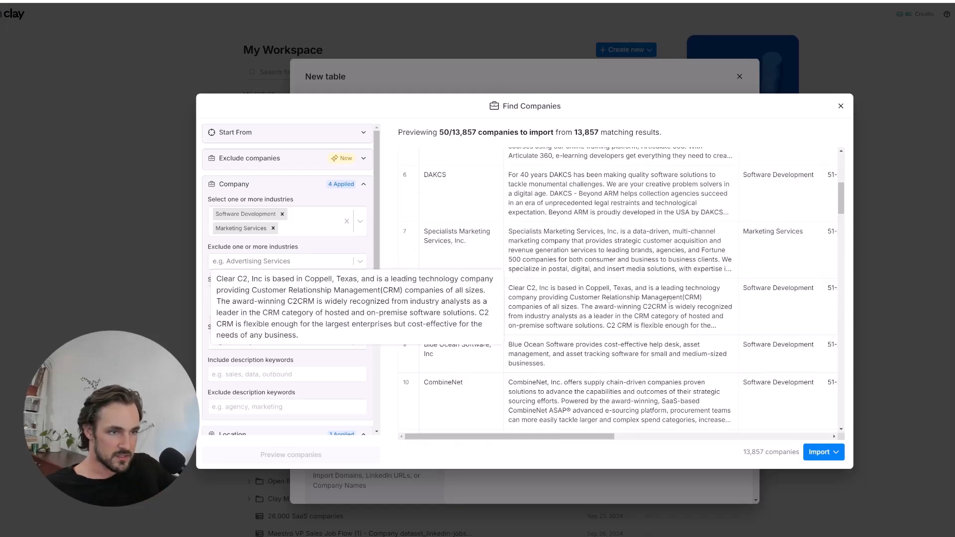
pyautogui.scroll(-3, 542, 412)
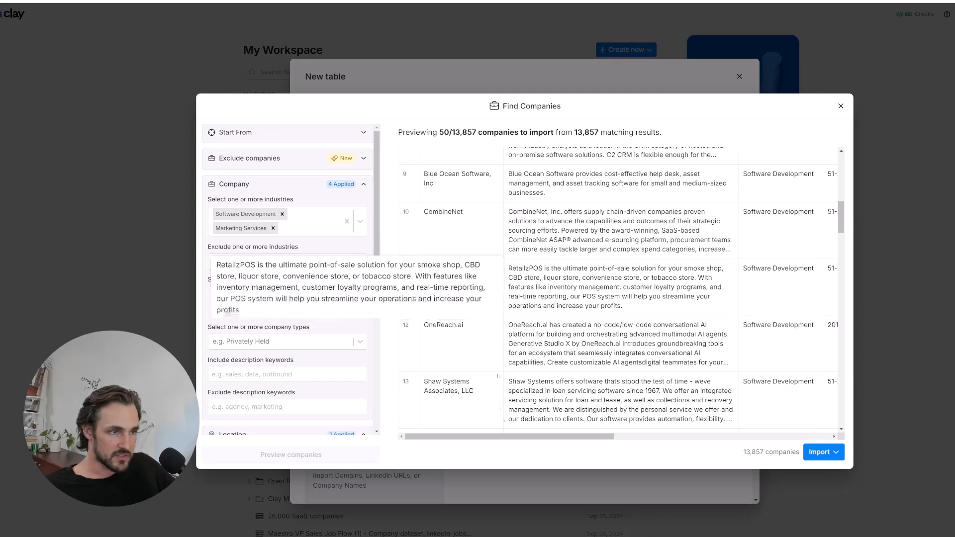
pyautogui.scroll(-3, 507, 325)
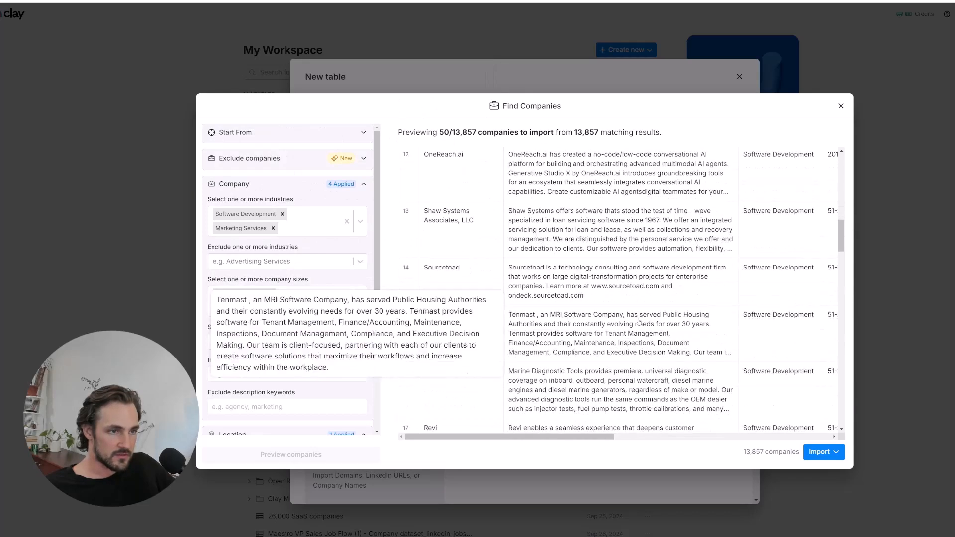
pyautogui.scroll(-1, 621, 331)
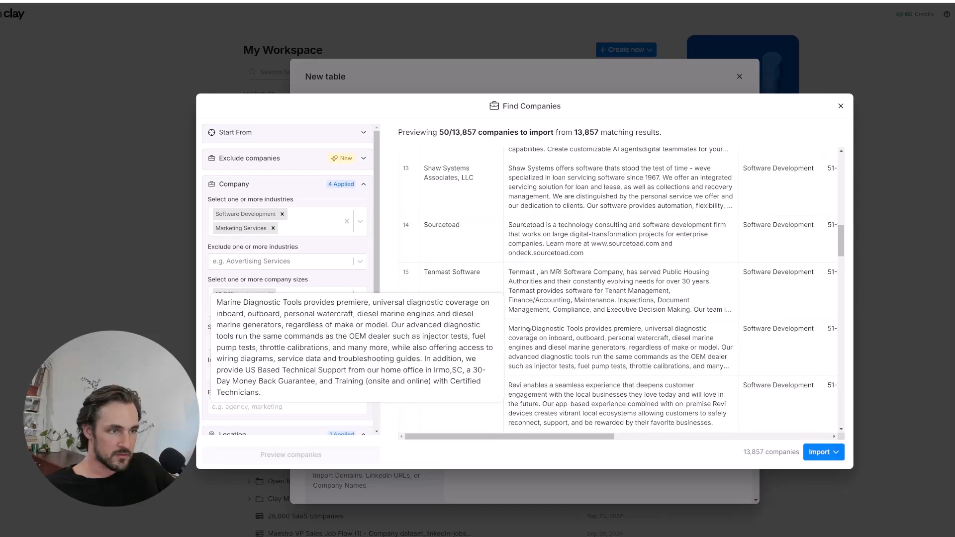
pyautogui.scroll(-2, 632, 342)
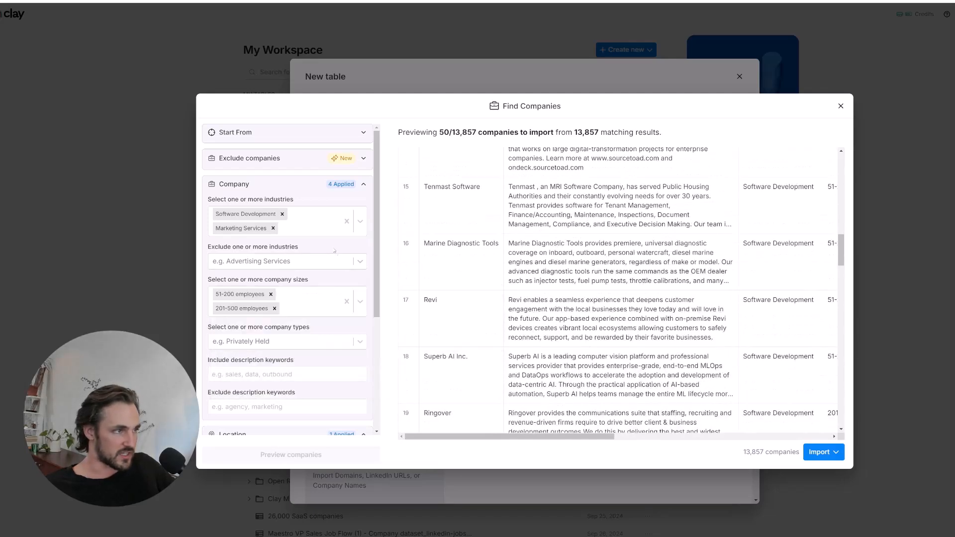
pyautogui.scroll(-3, 264, 258)
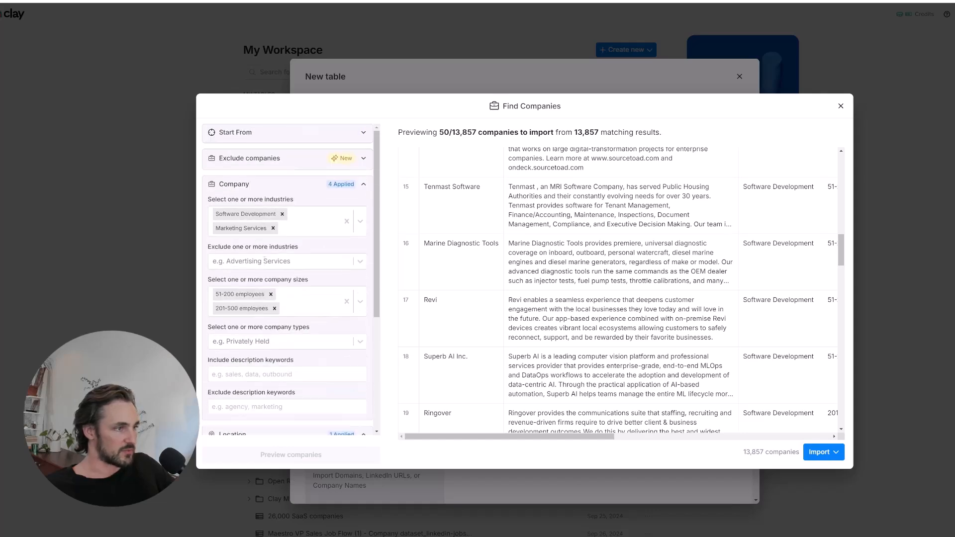
pyautogui.scroll(3, 264, 258)
pyautogui.scroll(5, 453, 224)
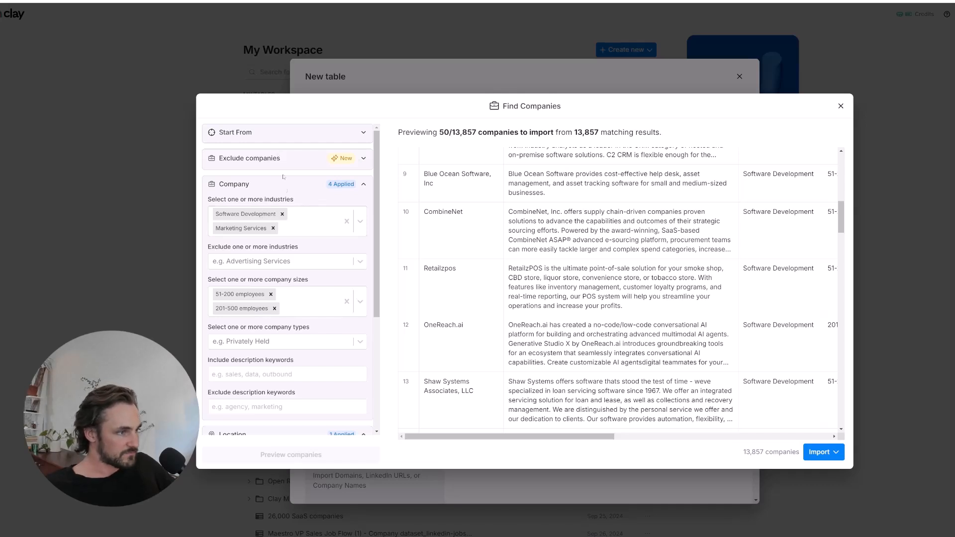
pyautogui.scroll(-3, 281, 166)
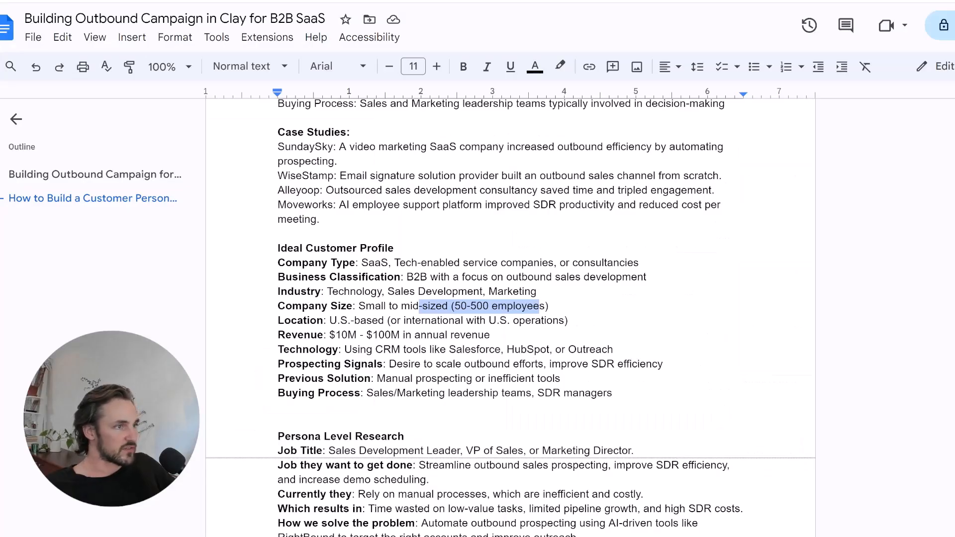
# - Reread the ideal customer profile in the campaign document, from Company Type and Business Classification through the remaining attributes
pyautogui.click(422, 261)
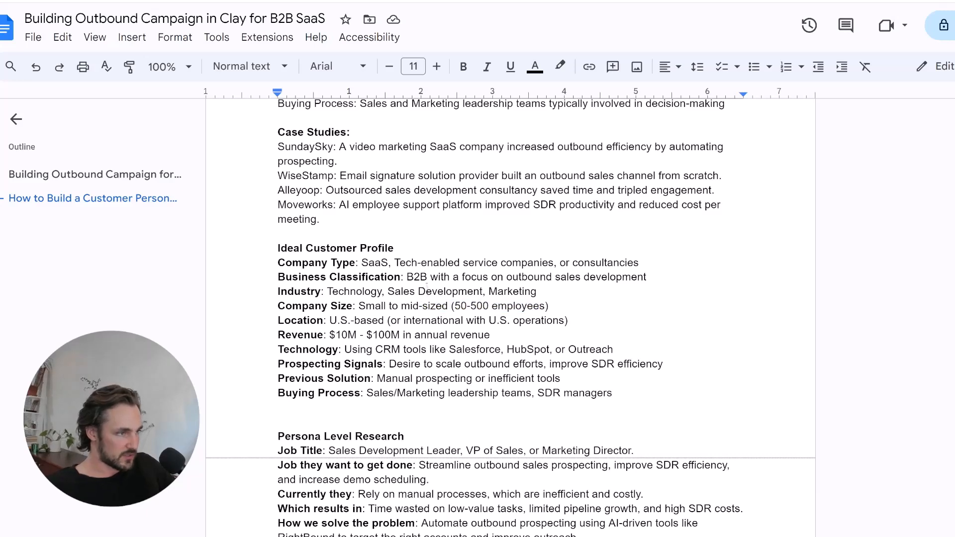
pyautogui.click(328, 281)
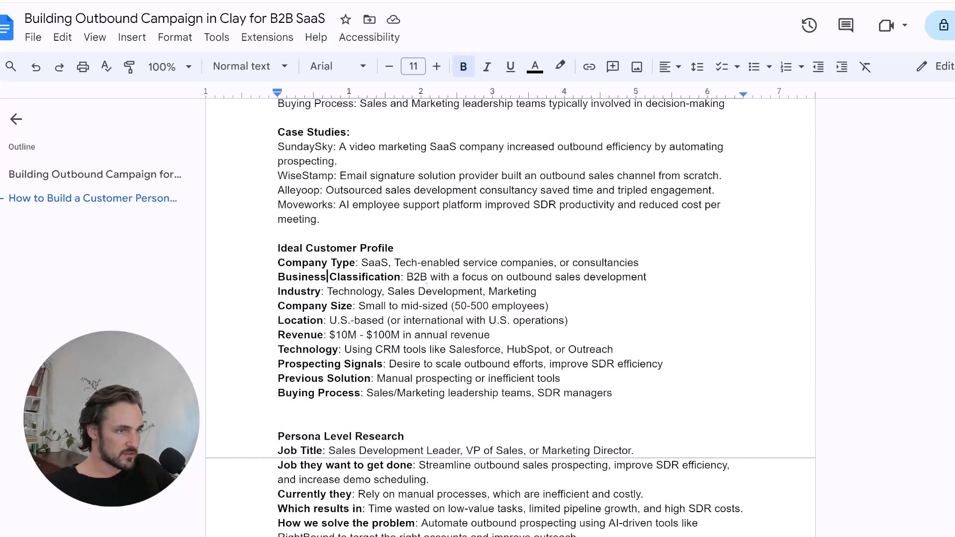
pyautogui.press('Up')
pyautogui.press('Down')
pyautogui.press('Down')
pyautogui.press('Down')
pyautogui.press('Down')
pyautogui.press('Down')
pyautogui.press('Down')
pyautogui.press('Down')
# - Switch to ChatGPT and ask for a list of potential targeting keywords that would be included in a company's LinkedIn description
pyautogui.click(368, 1)
pyautogui.click(463, 536)
pyautogui.write('what')
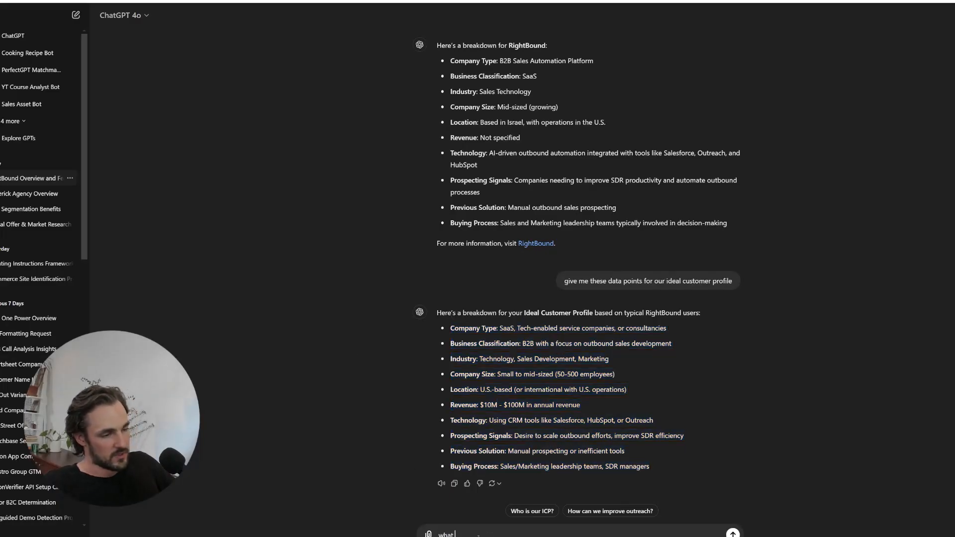
pyautogui.write(' would be a few h')
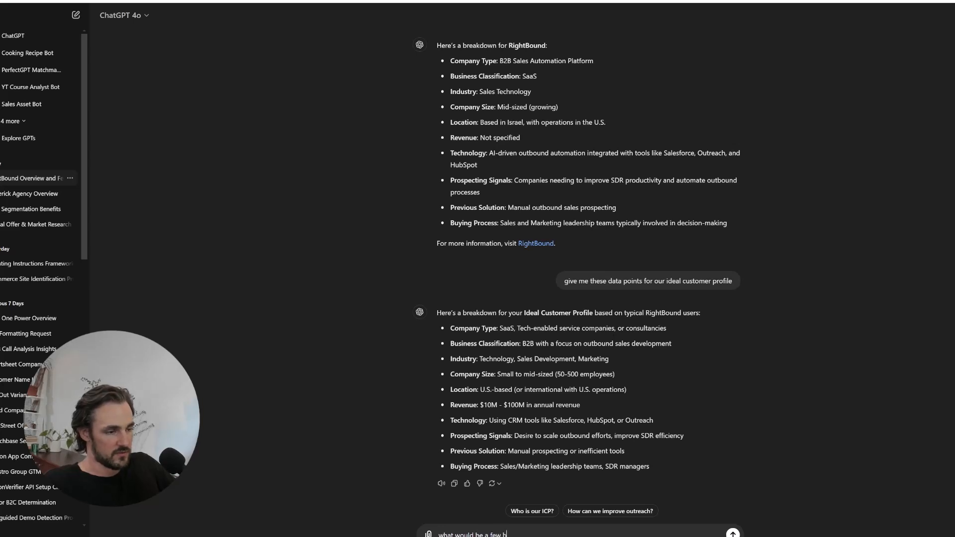
pyautogui.write('igh value keywords')
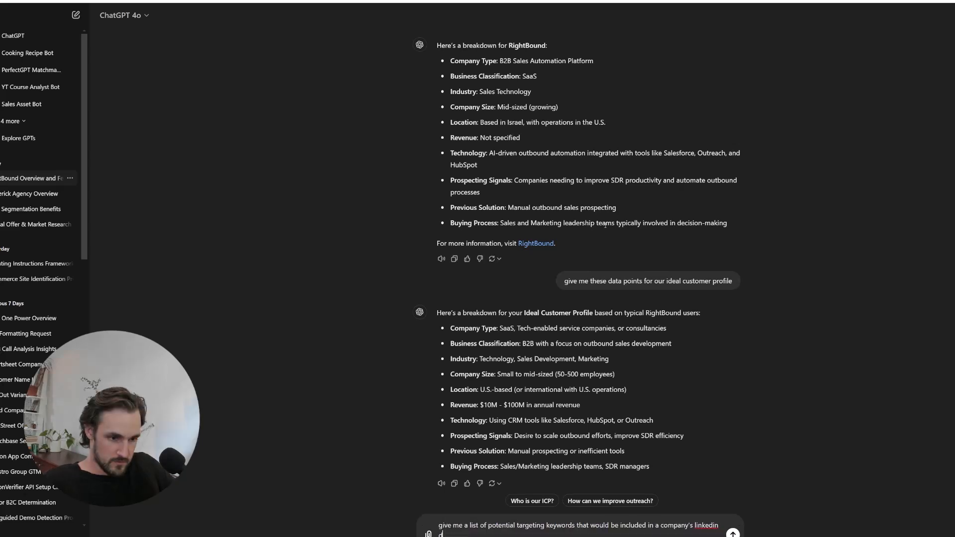
pyautogui.write('escription')
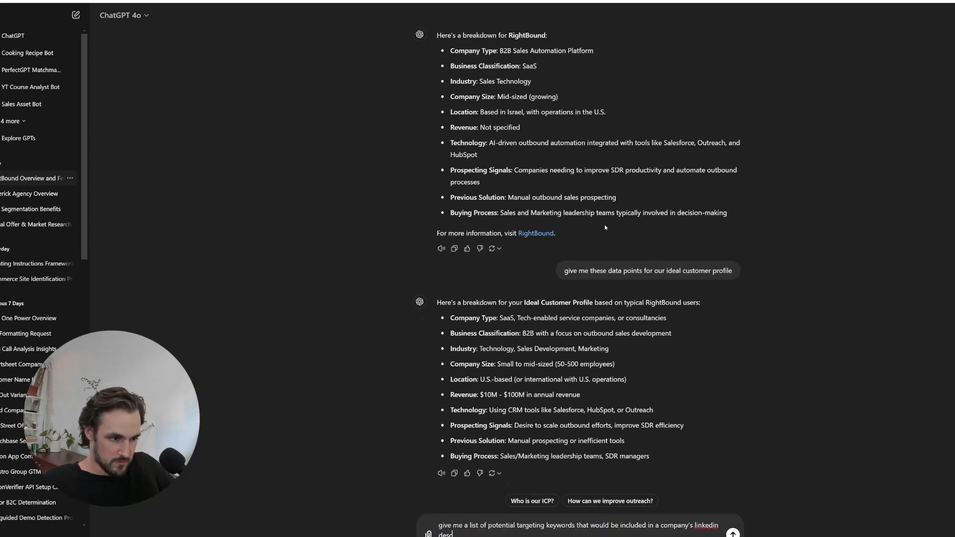
pyautogui.press('Up')
pyautogui.press('Up')
pyautogui.hotkey('shift', 'Down')
pyautogui.hotkey('shift', 'Down')
pyautogui.press('Up')
pyautogui.press('Down')
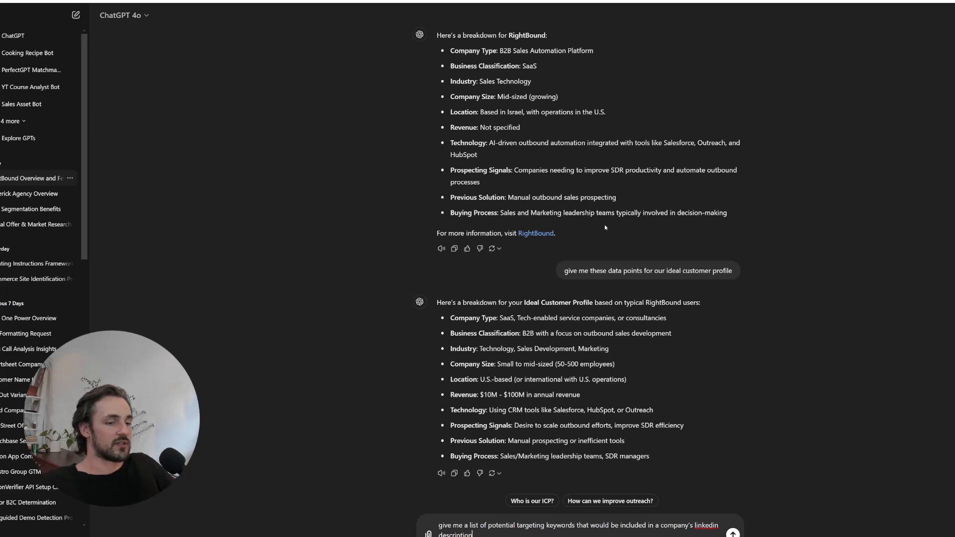
pyautogui.press('Return')
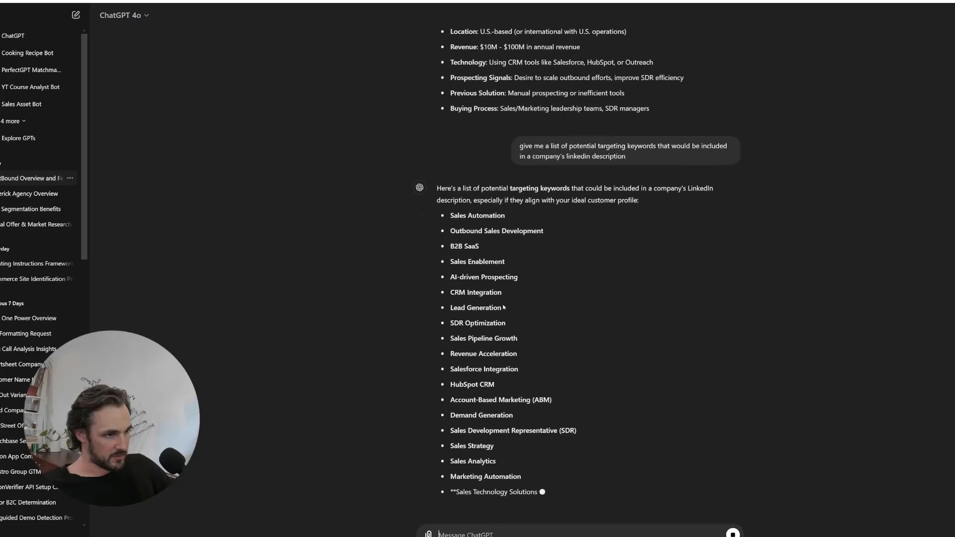
# - Copy the Sales Automation keyword from ChatGPT's list and add it to the included description keywords in the Clay company search
pyautogui.tripleClick(487, 202)
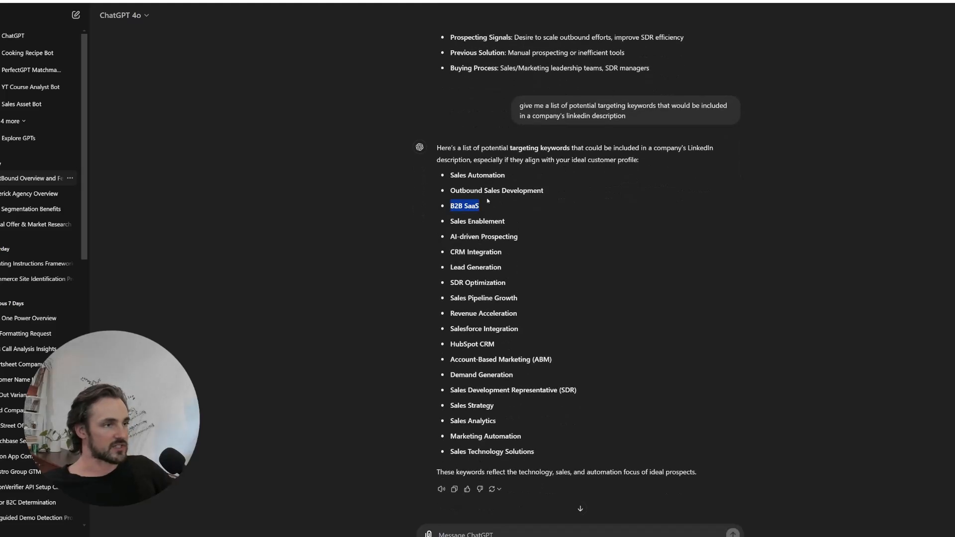
pyautogui.tripleClick(489, 176)
pyautogui.hotkey('ctrl', 'c')
pyautogui.hotkey('alt', 'Tab')
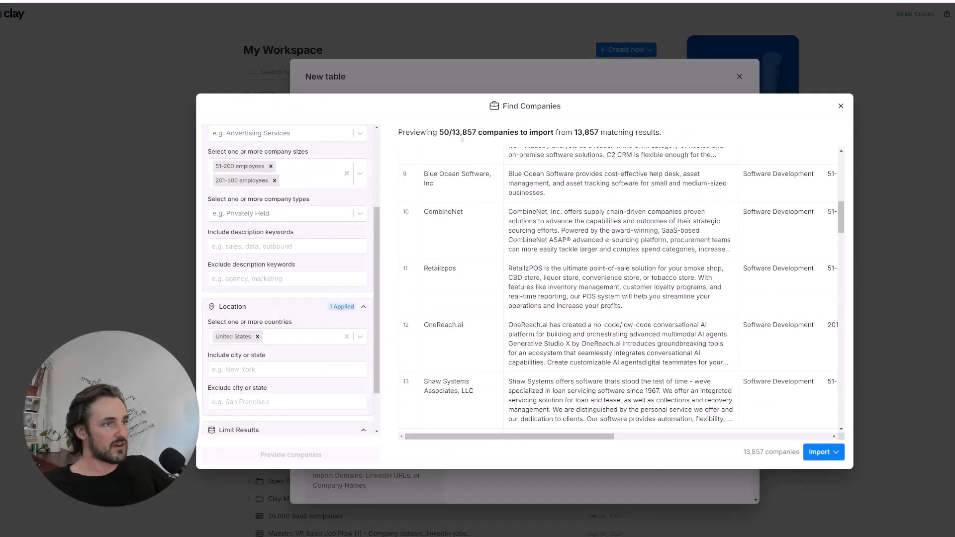
pyautogui.doubleClick(464, 132)
pyautogui.scroll(-2, 280, 296)
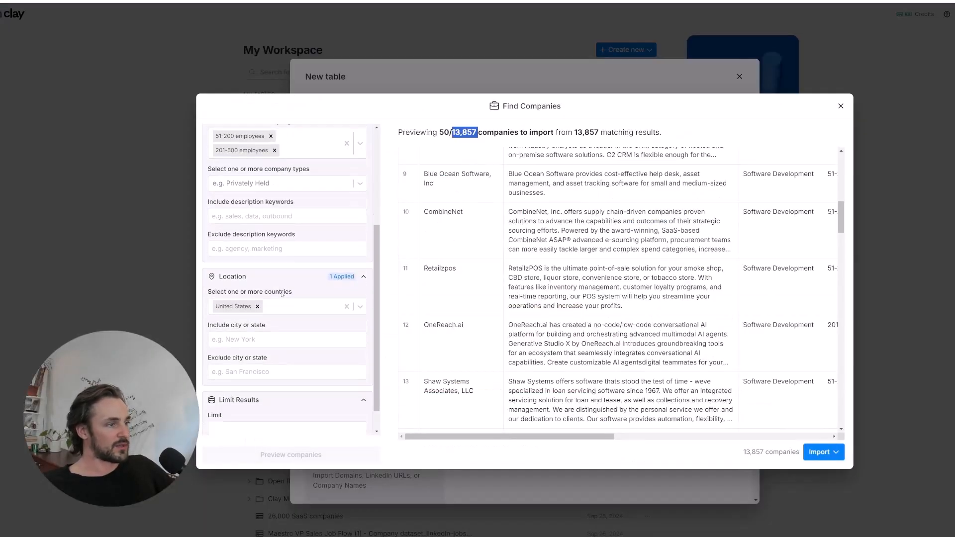
pyautogui.scroll(5, 244, 388)
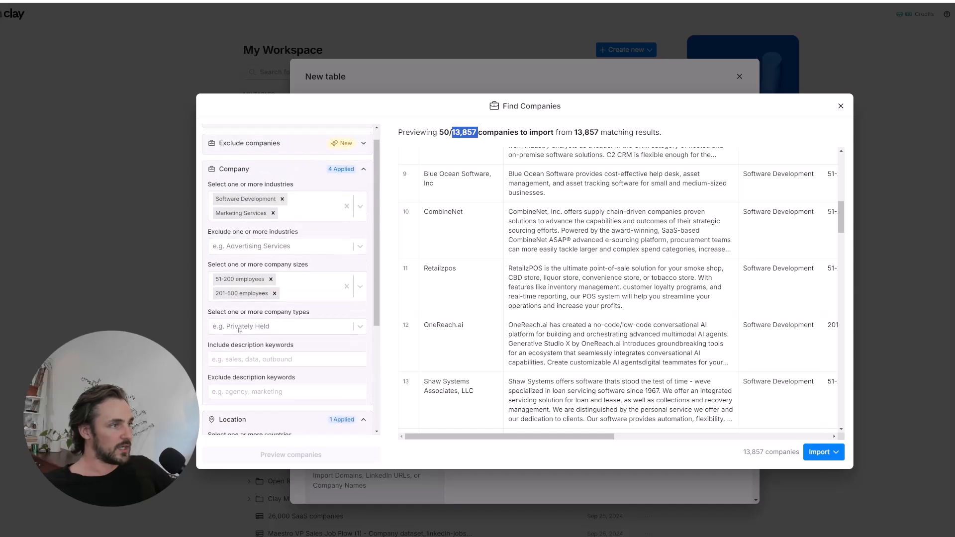
pyautogui.scroll(-1, 244, 360)
pyautogui.click(256, 329)
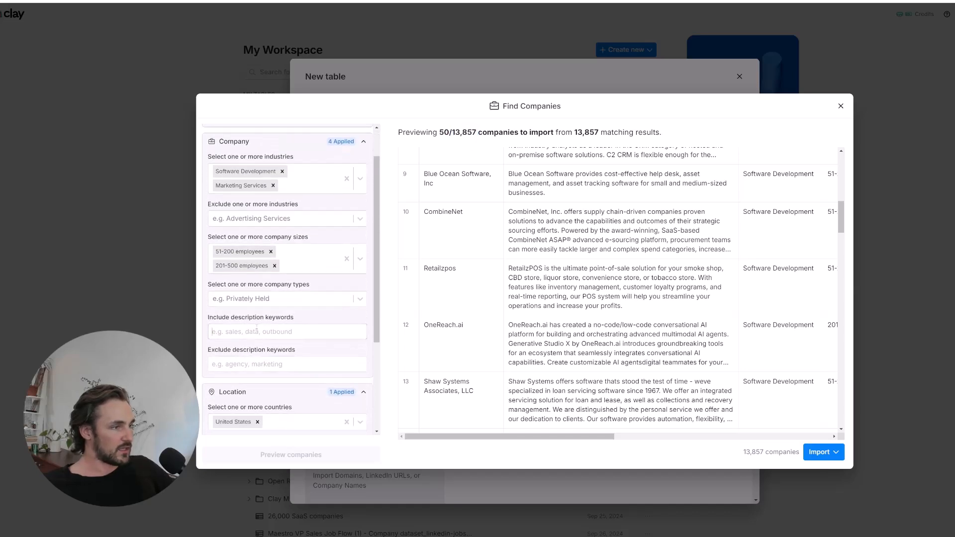
pyautogui.hotkey('ctrl', 'v')
pyautogui.press('BackSpace')
pyautogui.press('Return')
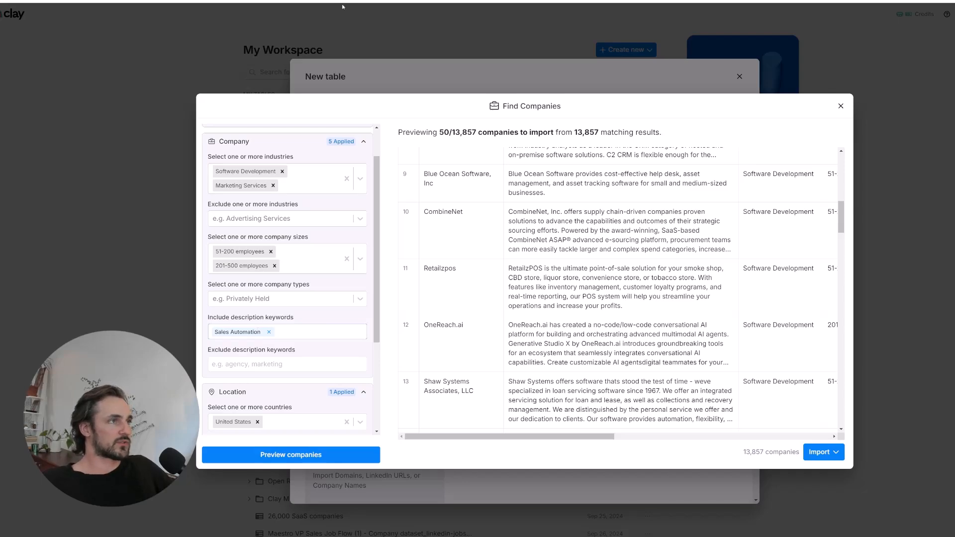
# - Copy Outbound Sales Development from the ChatGPT list and add it as an included description keyword in Clay
pyautogui.hotkey('alt', 'Tab')
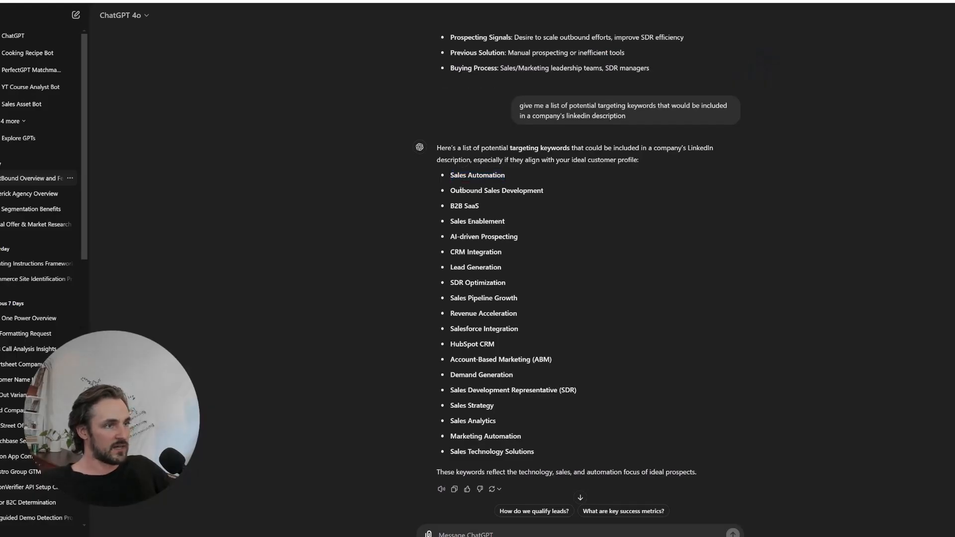
pyautogui.tripleClick(515, 188)
pyautogui.hotkey('ctrl', 'c')
pyautogui.hotkey('alt', 'Tab')
pyautogui.hotkey('ctrl', 'v')
pyautogui.press('Return')
# - Copy B2B SaaS from the ChatGPT list and add it as an included description keyword in Clay
pyautogui.hotkey('alt', 'Tab')
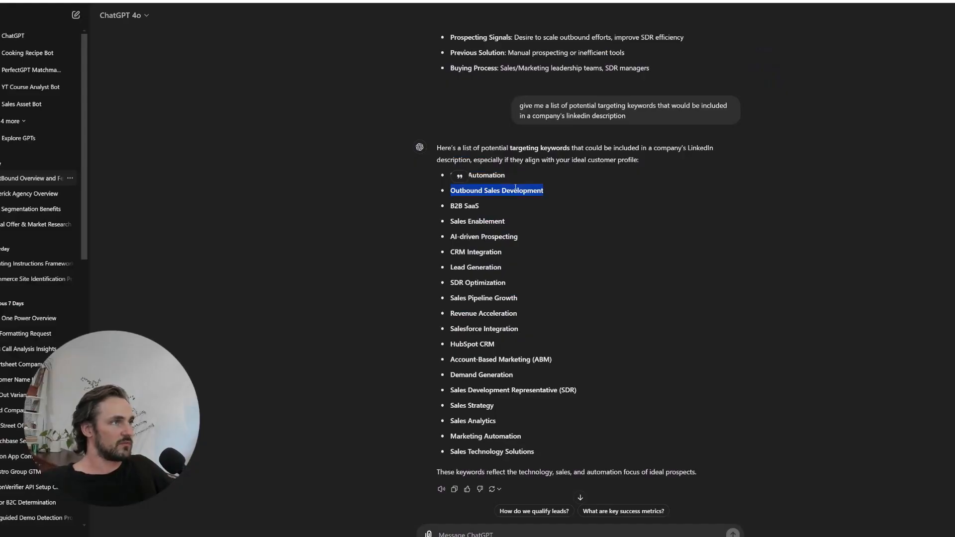
pyautogui.tripleClick(451, 206)
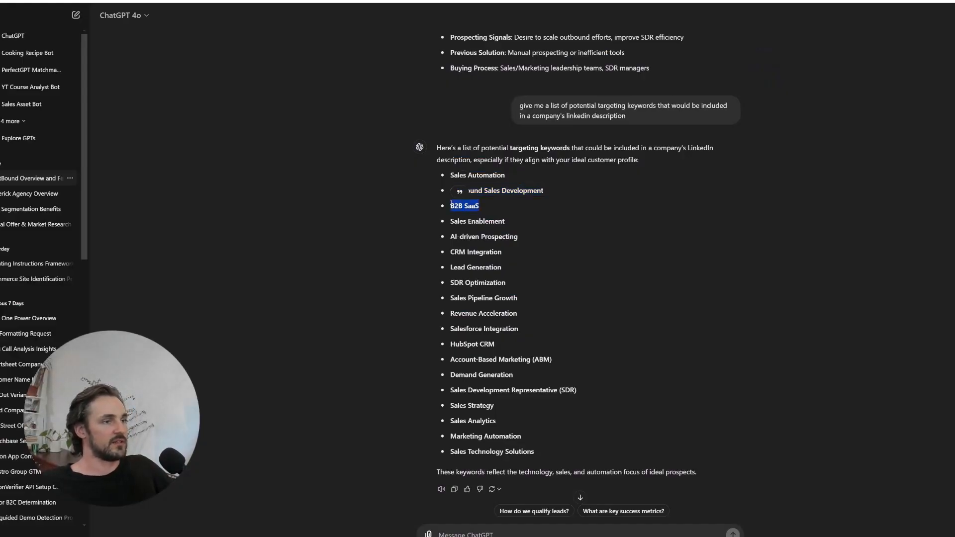
pyautogui.hotkey('alt', 'Tab')
pyautogui.hotkey('ctrl', 'v')
pyautogui.press('Return')
# - Return to the ChatGPT list and select the Sales Enablement keyword for the Clay description filter
pyautogui.hotkey('alt', 'Tab')
pyautogui.doubleClick(463, 222)
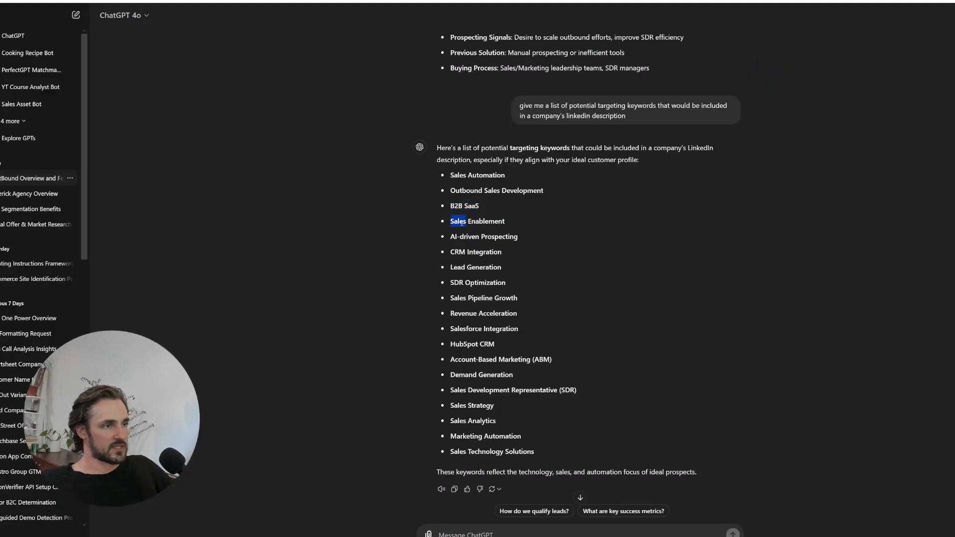
# - Copy "Sales Enablement" from the ChatGPT keyword list and add it to the included description keywords in Clay's company search
pyautogui.tripleClick(463, 221)
pyautogui.hotkey('alt', 'Tab')
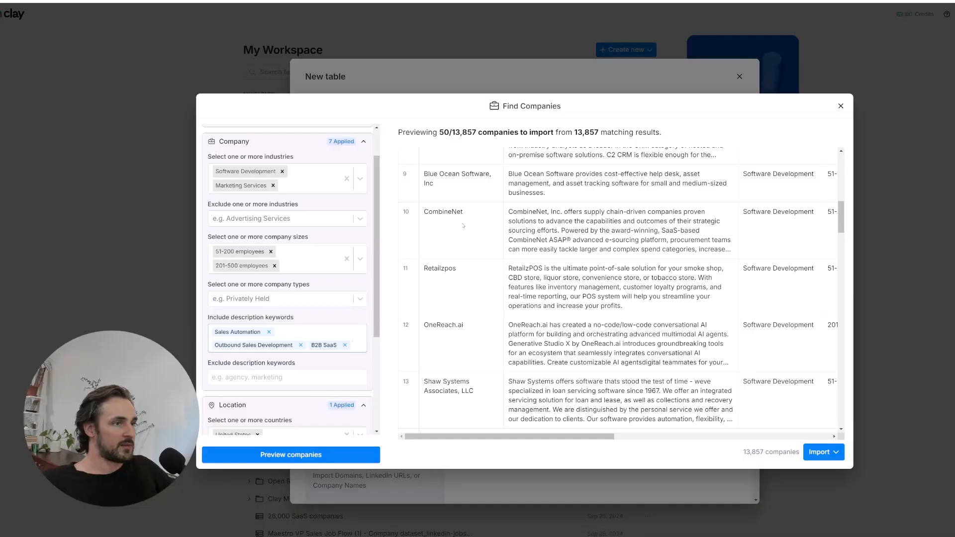
pyautogui.hotkey('ctrl', 'v')
pyautogui.press('Return')
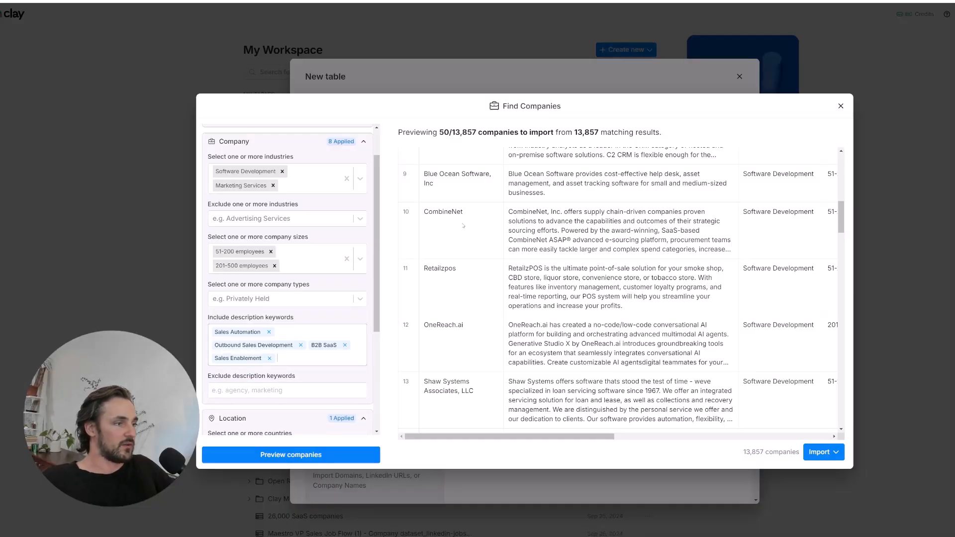
# - Copy "AI-driven Prospecting" from the ChatGPT list and add it as an included description keyword in Clay
pyautogui.hotkey('alt', 'Tab')
pyautogui.tripleClick(468, 240)
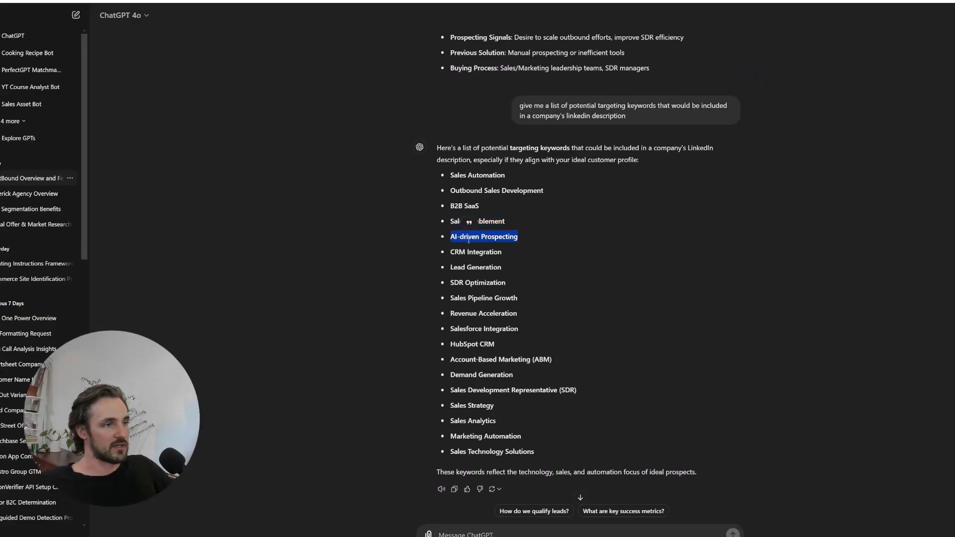
pyautogui.hotkey('alt', 'Tab')
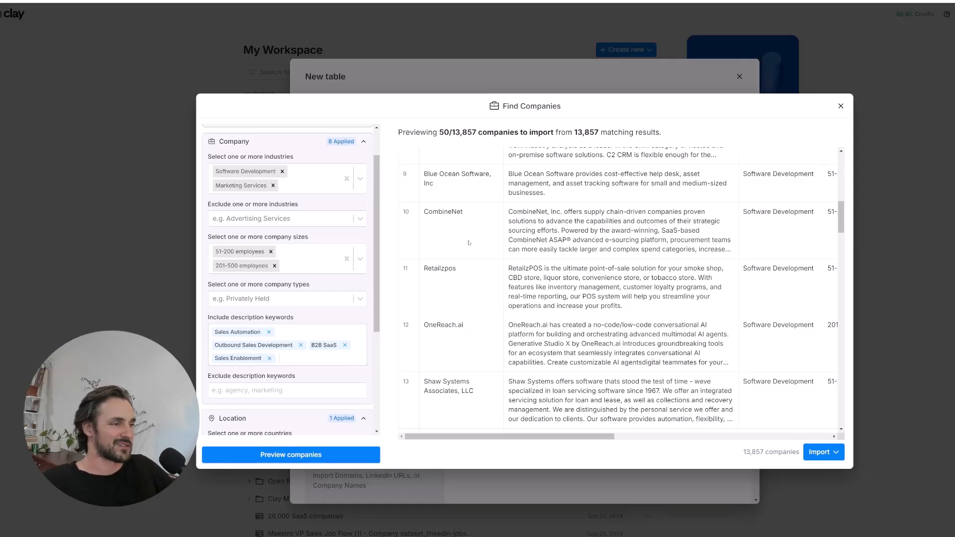
pyautogui.hotkey('ctrl', 'v')
pyautogui.press('Return')
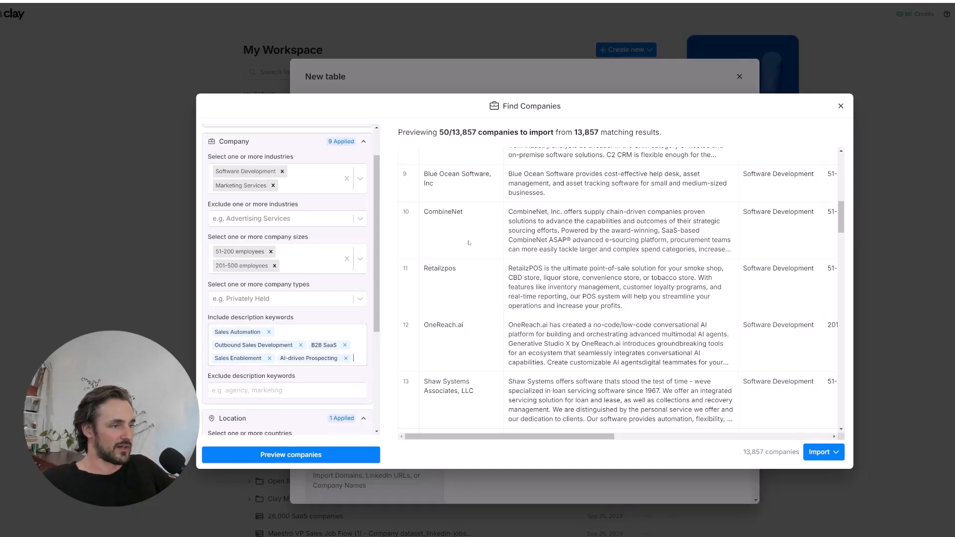
# - Copy "CRM Integration" from the ChatGPT list and add it as an included description keyword in Clay
pyautogui.hotkey('alt', 'Tab')
pyautogui.tripleClick(468, 251)
pyautogui.hotkey('ctrl', 'c')
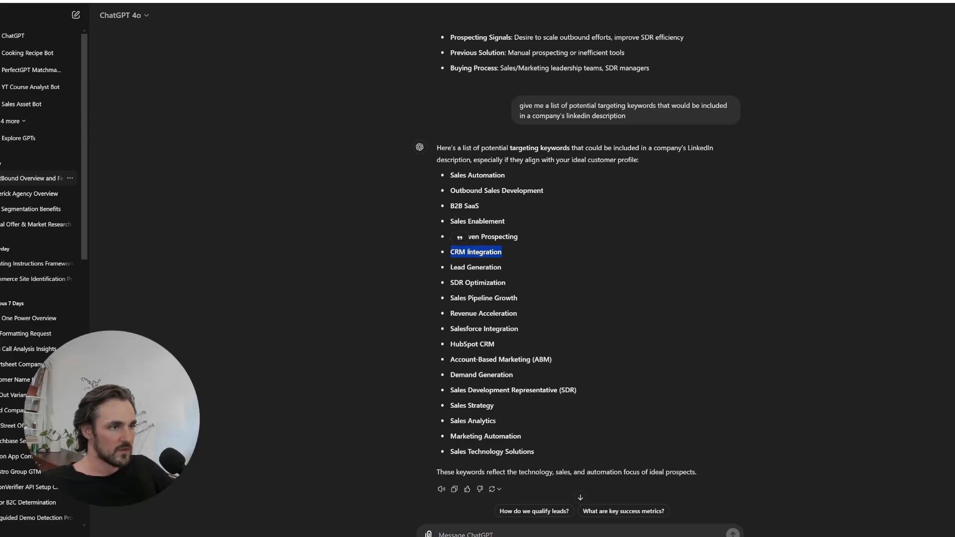
pyautogui.hotkey('alt', 'Tab')
pyautogui.hotkey('ctrl', 'v')
pyautogui.press('Return')
# - Copy "Lead Generation" from the ChatGPT list and add it as an included description keyword in Clay
pyautogui.hotkey('alt', 'Tab')
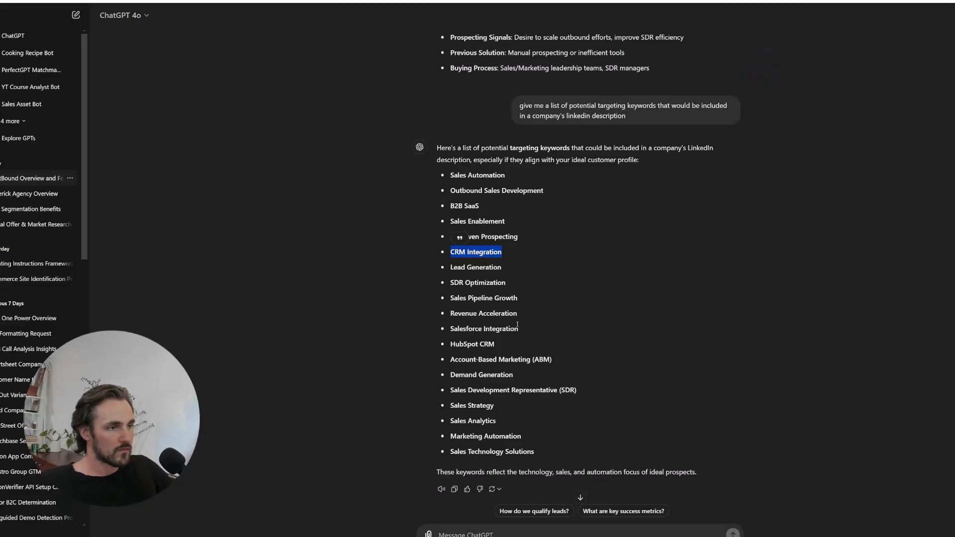
pyautogui.moveTo(502, 267); pyautogui.dragTo(450, 268)
pyautogui.hotkey('ctrl', 'c')
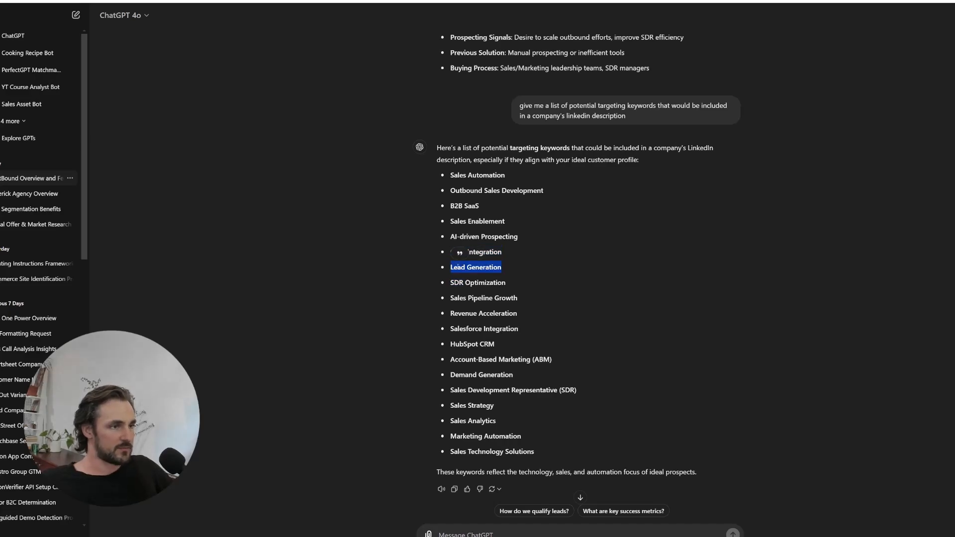
pyautogui.hotkey('alt', 'Tab')
pyautogui.hotkey('ctrl', 'v')
pyautogui.press('Return')
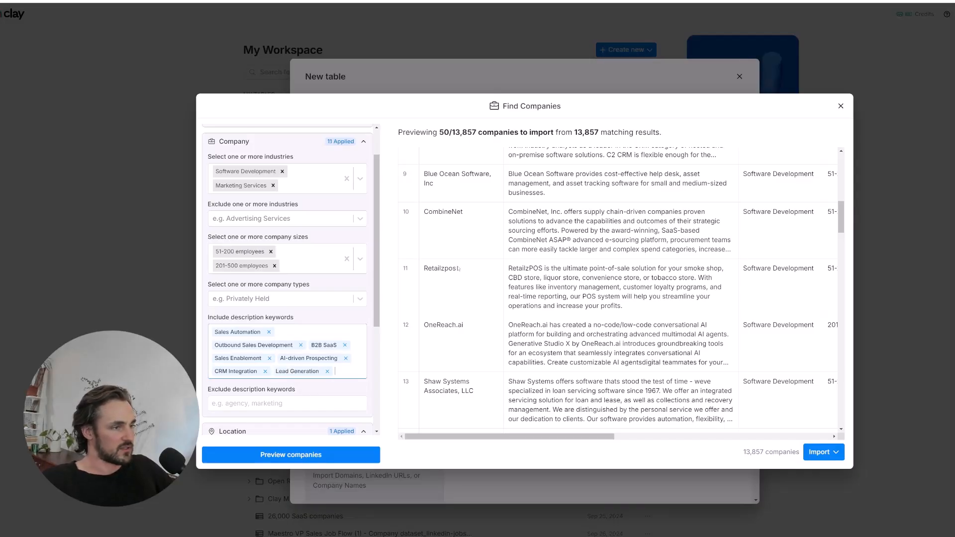
# - Copy "SDR Optimization" from the ChatGPT list and add it as an included description keyword in Clay
pyautogui.hotkey('alt', 'Tab')
pyautogui.moveTo(450, 284); pyautogui.dragTo(506, 284)
pyautogui.hotkey('ctrl', 'c')
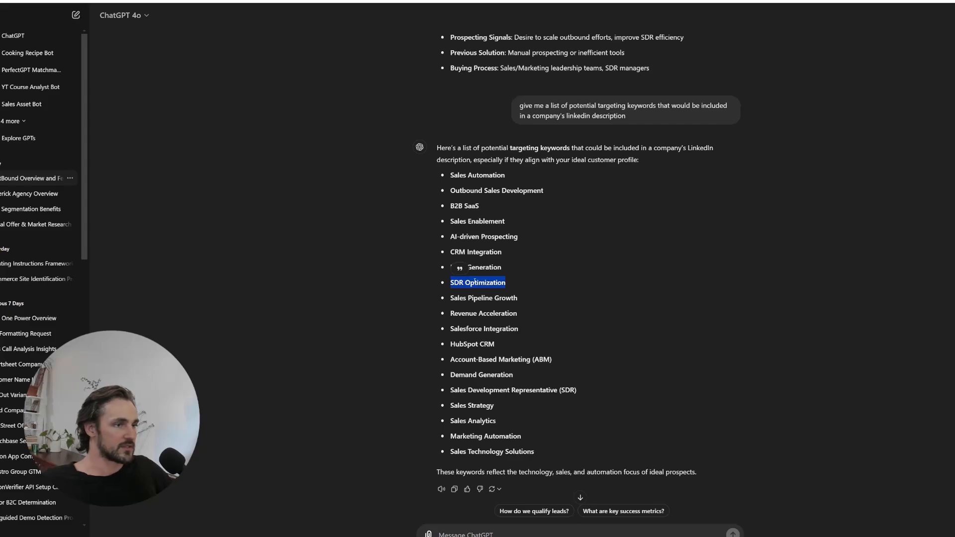
pyautogui.hotkey('alt', 'Tab')
pyautogui.hotkey('ctrl', 'v')
pyautogui.press('Return')
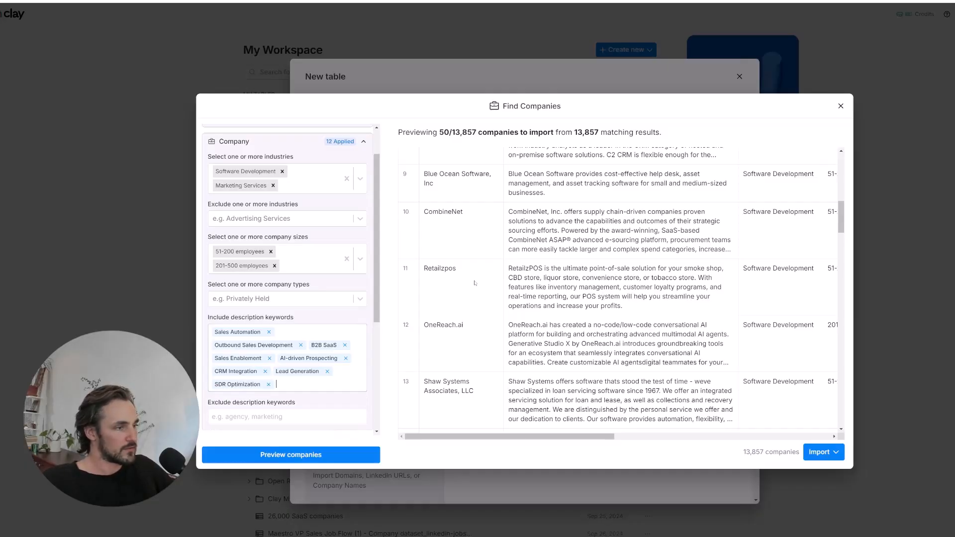
# - Copy all ChatGPT keywords from "Sales Pipeline Growth" through "Sales Technology Solutions" at once and add them to Clay's included description keywords
pyautogui.hotkey('alt', 'Tab')
pyautogui.moveTo(476, 305); pyautogui.dragTo(535, 453)
pyautogui.hotkey('ctrl', 'c')
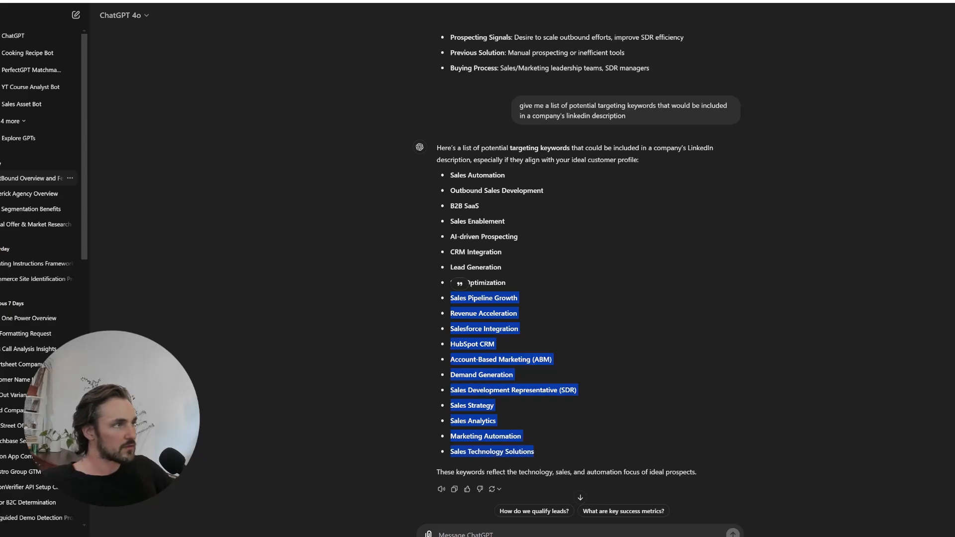
pyautogui.hotkey('alt', 'Tab')
pyautogui.hotkey('ctrl', 'v')
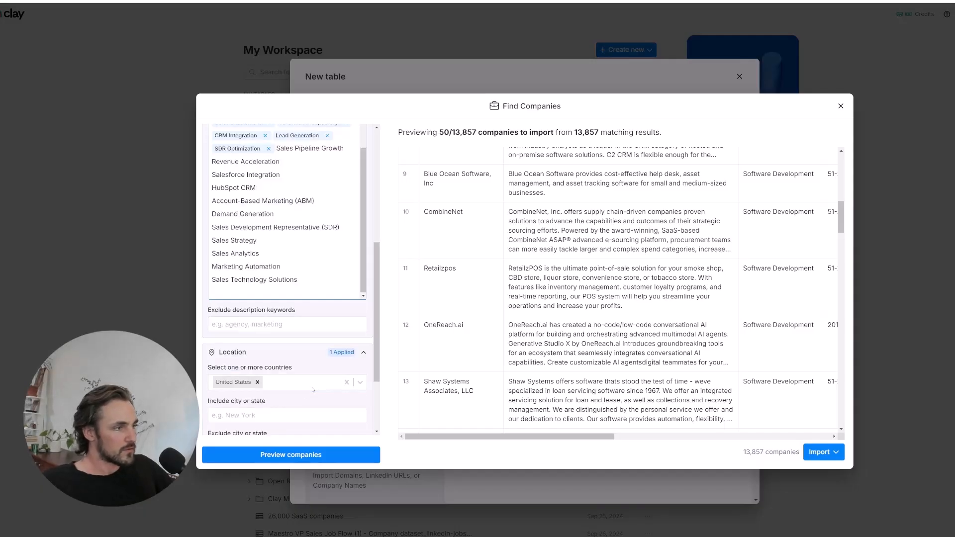
pyautogui.press('Return')
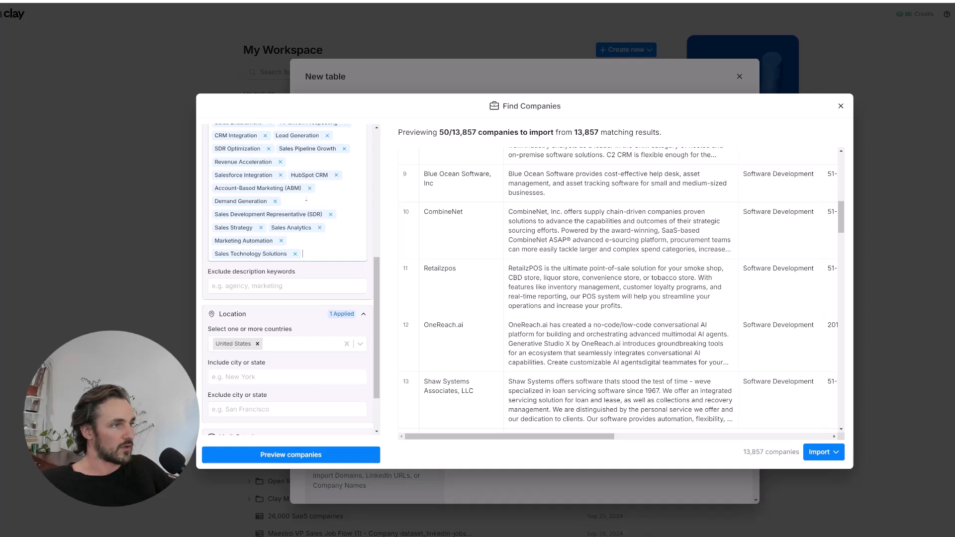
# - Check the full list of included description keywords and preview the companies that match the updated filters
pyautogui.scroll(3, 308, 200)
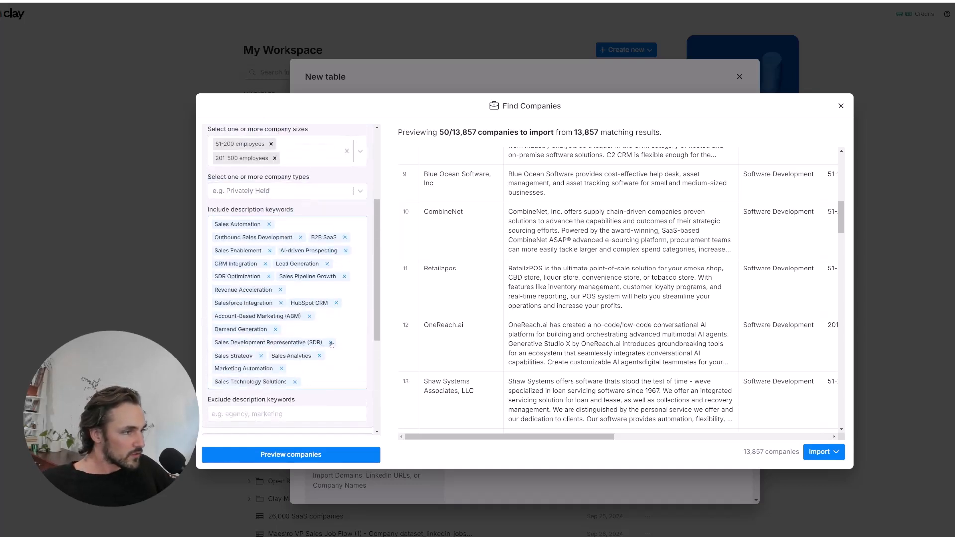
pyautogui.scroll(-5, 329, 343)
pyautogui.click(286, 456)
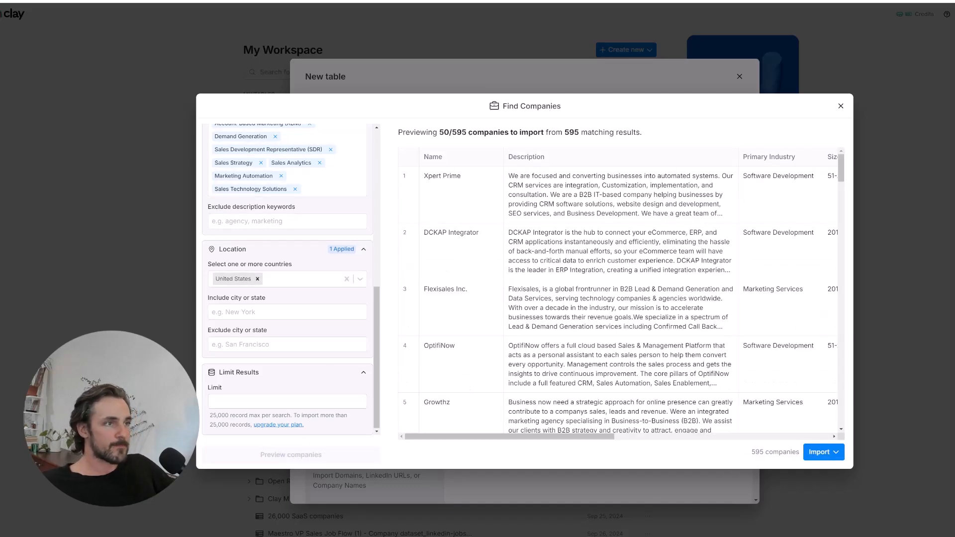
# - Examine the number of matching companies and read through their descriptions to judge how well they fit the target profile
pyautogui.moveTo(440, 133); pyautogui.dragTo(616, 132)
pyautogui.click(633, 140)
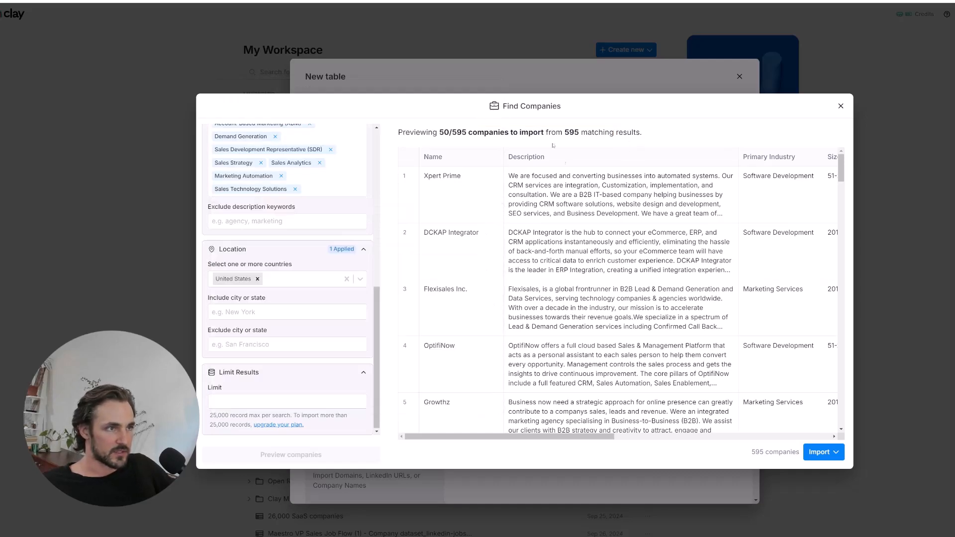
pyautogui.doubleClick(459, 132)
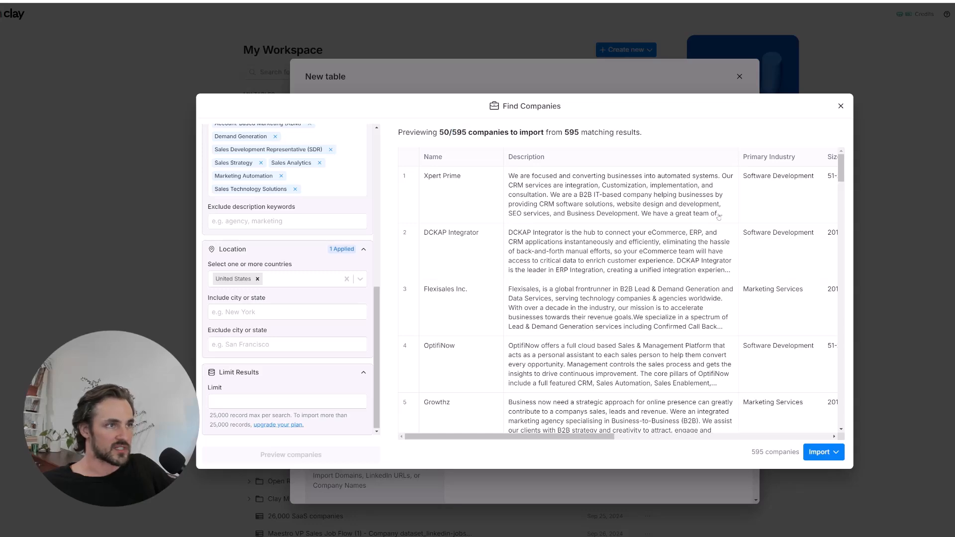
pyautogui.scroll(-7, 633, 293)
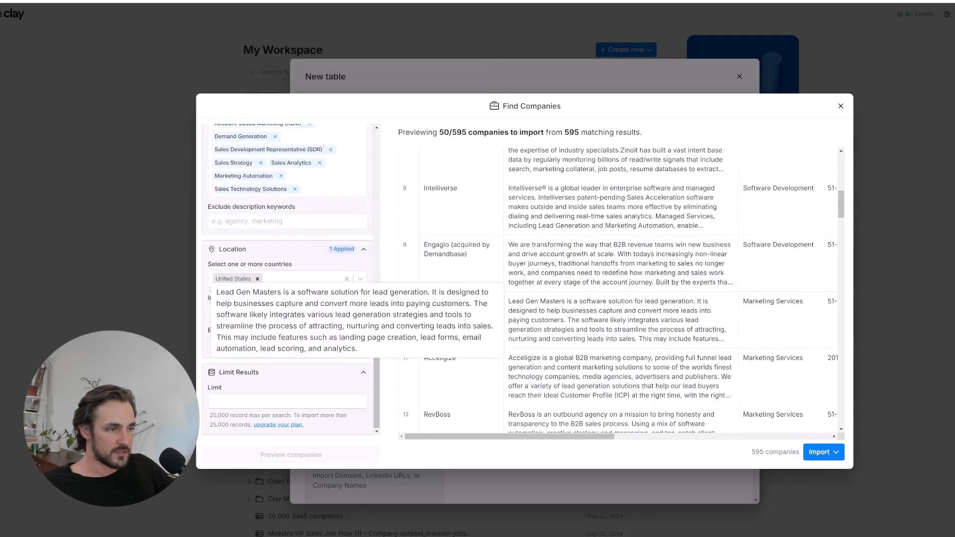
pyautogui.scroll(2, 459, 260)
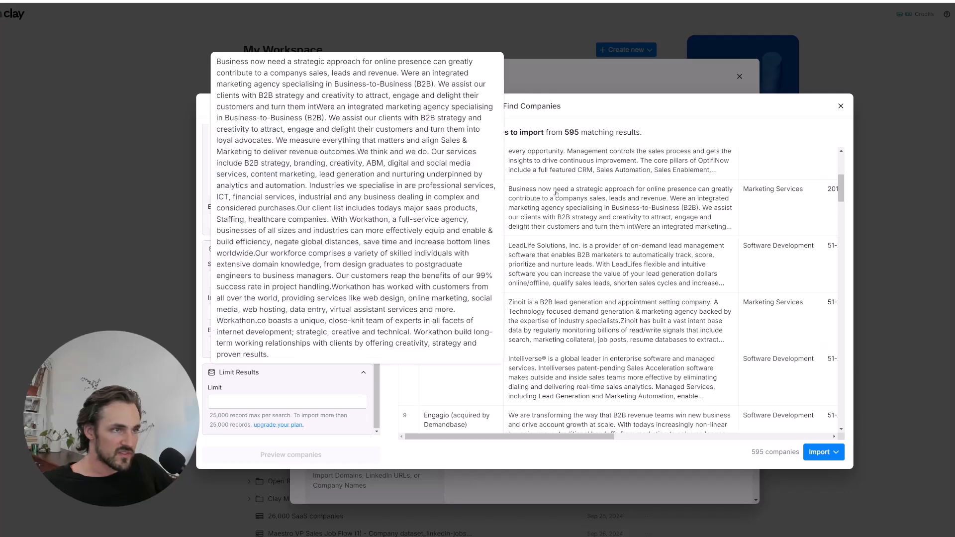
pyautogui.scroll(-1, 461, 299)
pyautogui.scroll(-2, 477, 320)
pyautogui.scroll(-2, 671, 386)
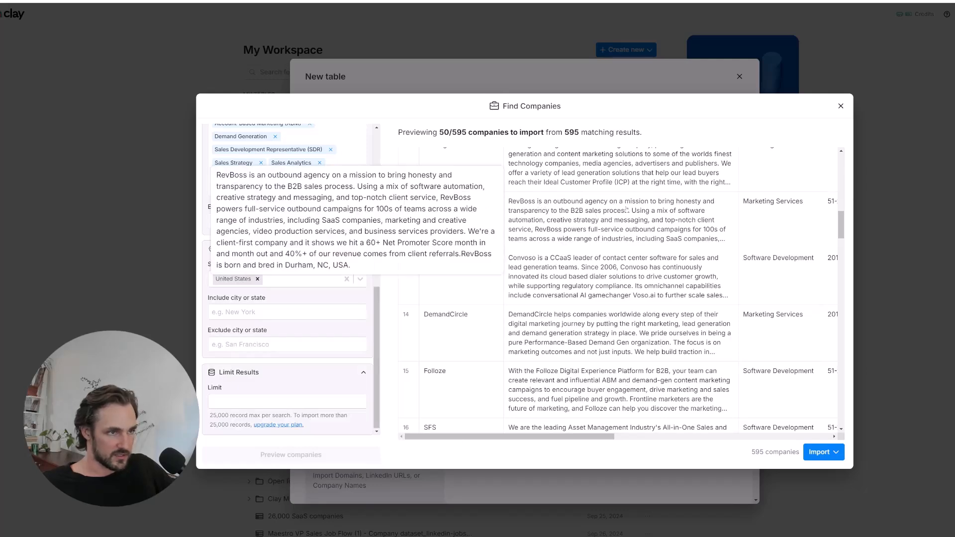
pyautogui.scroll(-2, 580, 258)
pyautogui.scroll(-2, 579, 244)
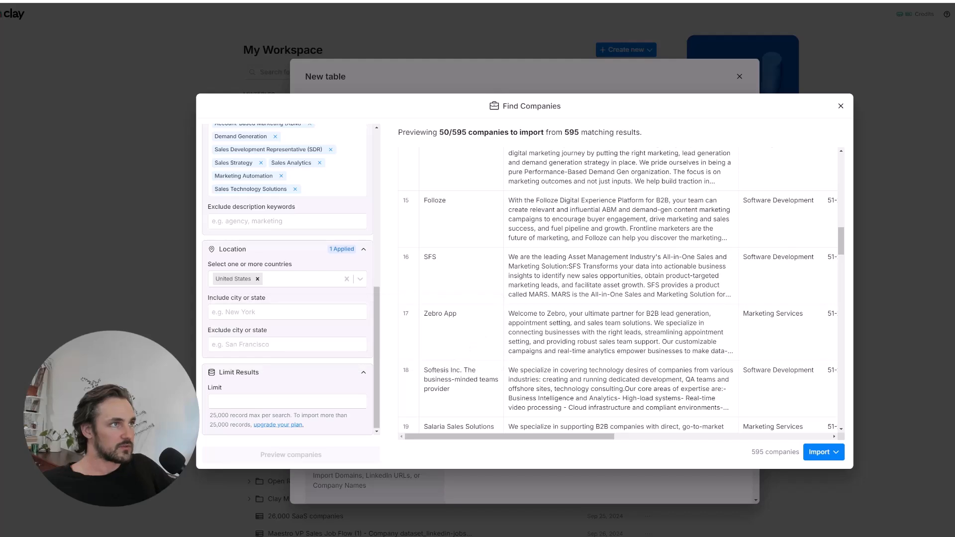
# - Import the matching companies to a new table with only the free Basic Profile enrichment
pyautogui.click(815, 453)
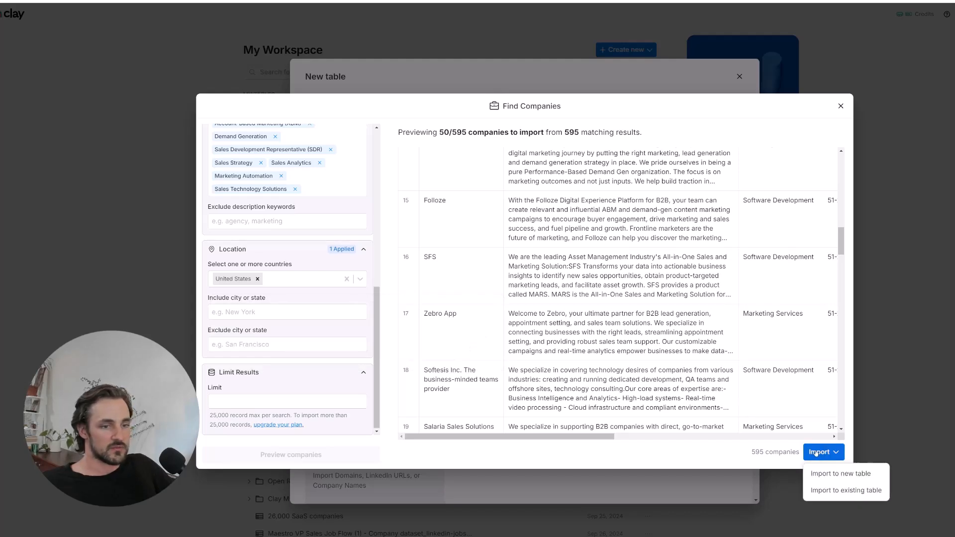
pyautogui.click(838, 474)
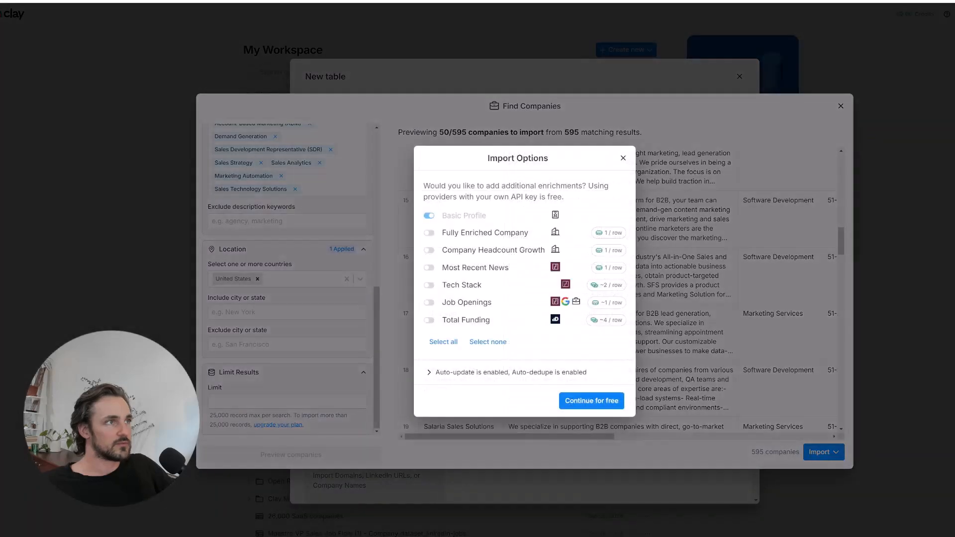
pyautogui.click(592, 401)
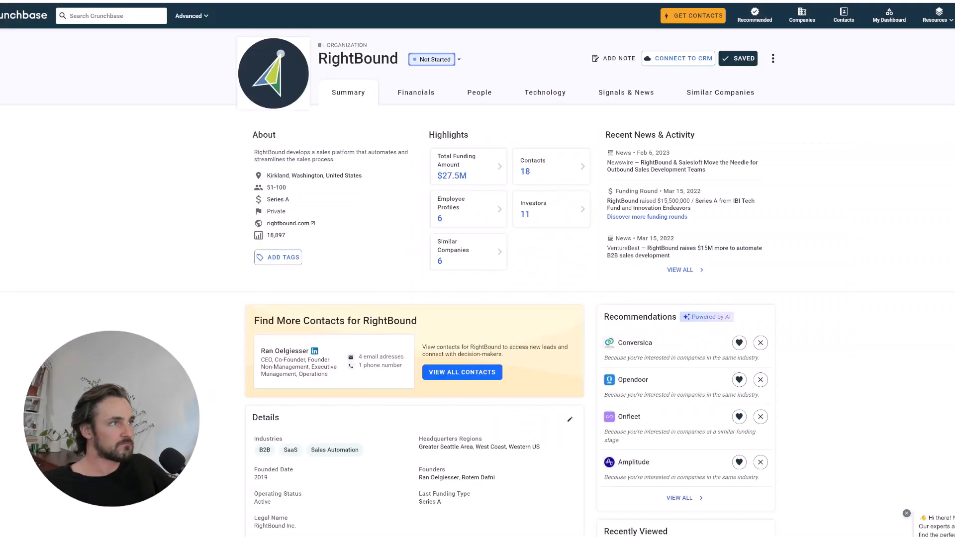
# - Review RightBound's description and company details on its Crunchbase summary page
pyautogui.tripleClick(297, 152)
pyautogui.click(215, 139)
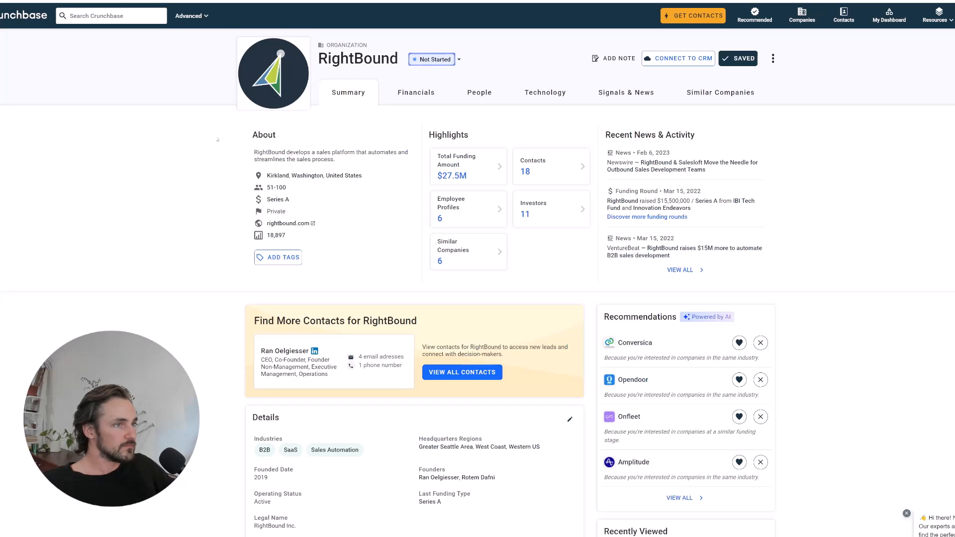
pyautogui.scroll(-2, 216, 149)
pyautogui.scroll(-5, 216, 163)
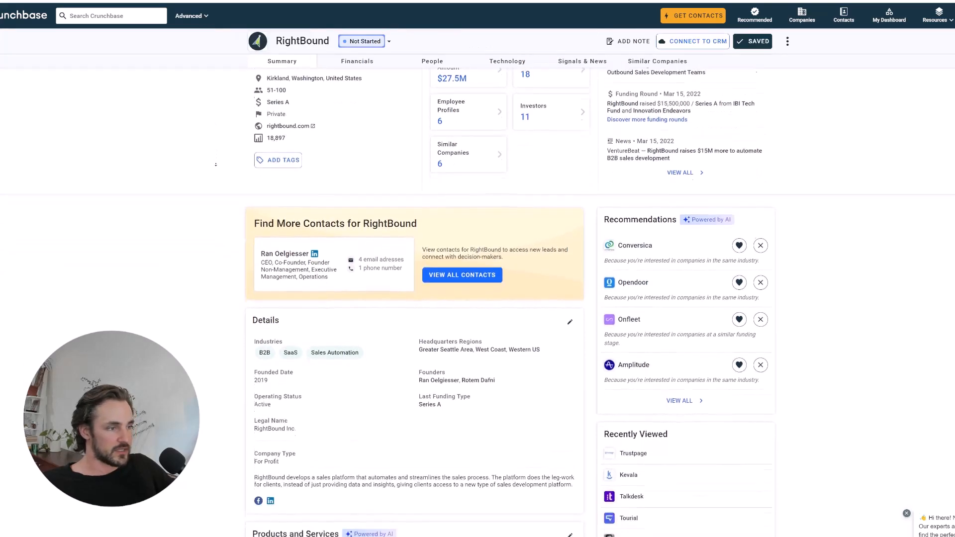
pyautogui.scroll(-1, 189, 265)
pyautogui.scroll(6, 189, 265)
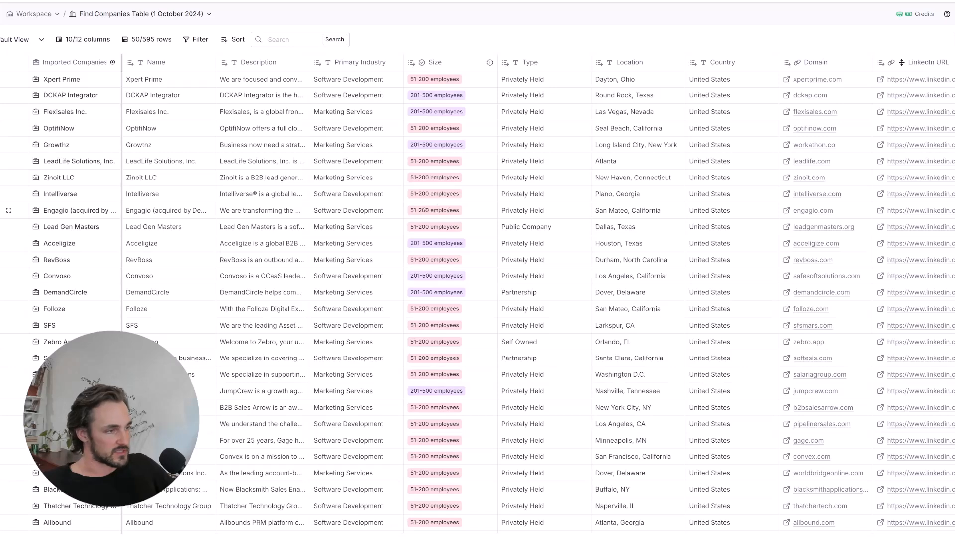
# - Look over the Description entries of the imported companies in the new Clay table, ending at the first row
pyautogui.click(280, 97)
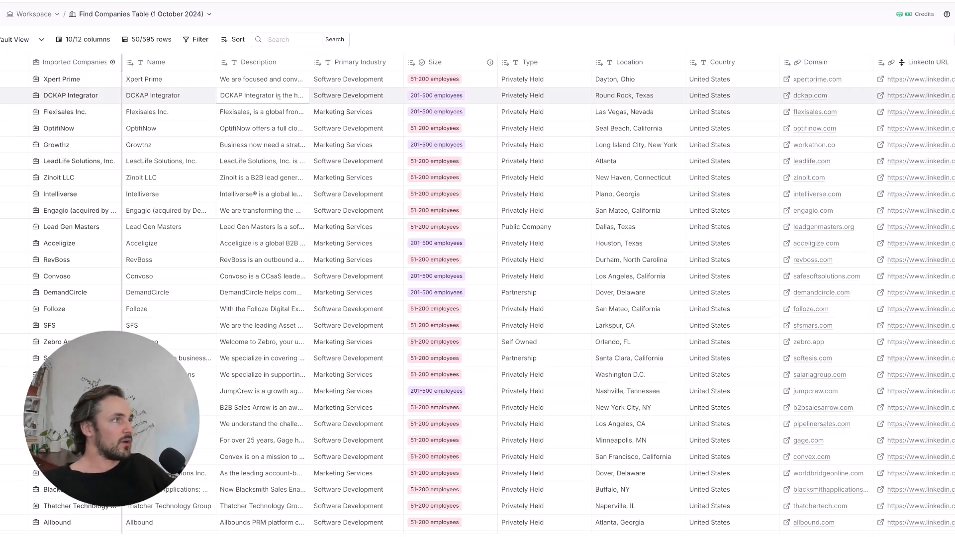
pyautogui.click(274, 112)
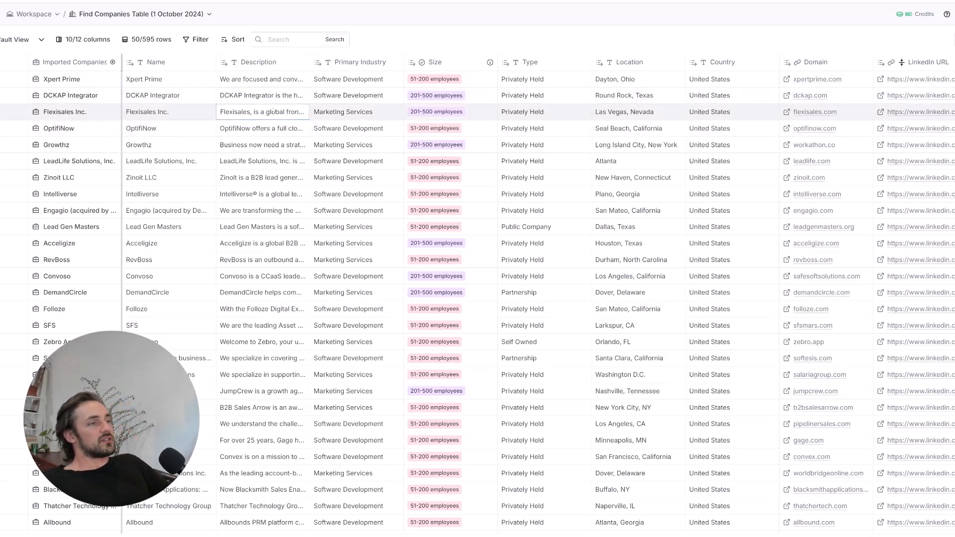
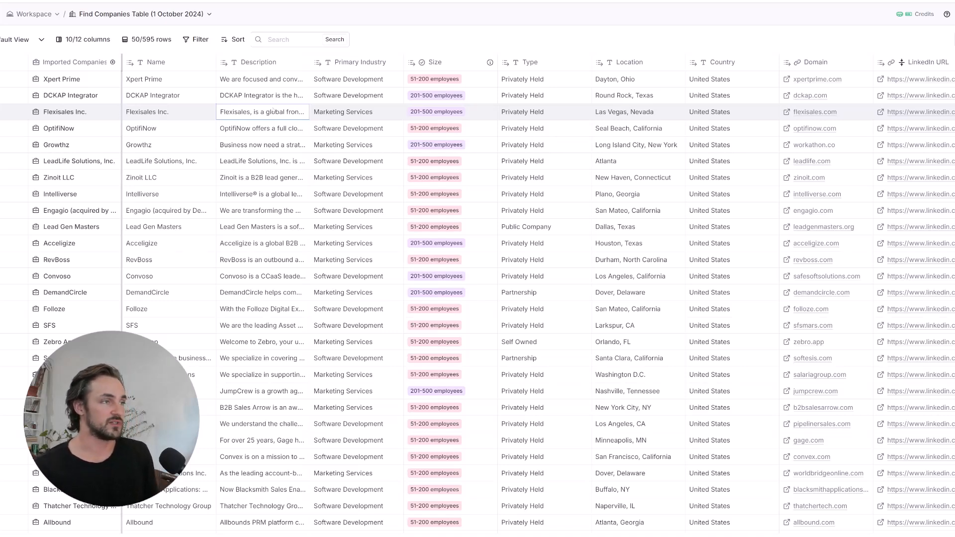
pyautogui.press('Up')
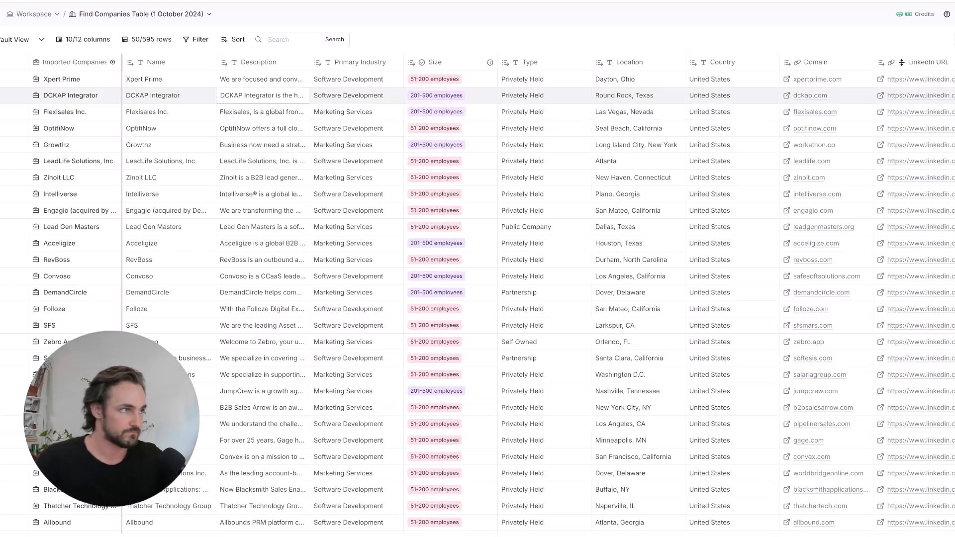
pyautogui.press('Up')
pyautogui.click(269, 232)
pyautogui.press('Up')
pyautogui.press('Up')
pyautogui.press('Up')
pyautogui.press('Up')
pyautogui.press('Up')
pyautogui.press('Up')
pyautogui.press('Up')
pyautogui.press('Up')
pyautogui.press('Up')
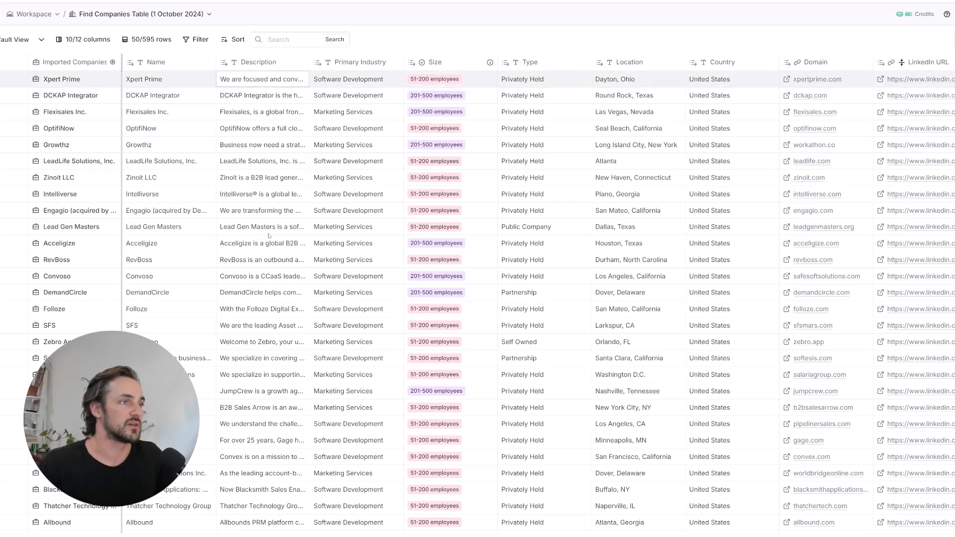
# - Look across the first company's fields from Description to Domain and return to its Description cell
pyautogui.press('Right')
pyautogui.press('Right')
pyautogui.press('Right')
pyautogui.press('Right')
pyautogui.press('Right')
pyautogui.press('Right')
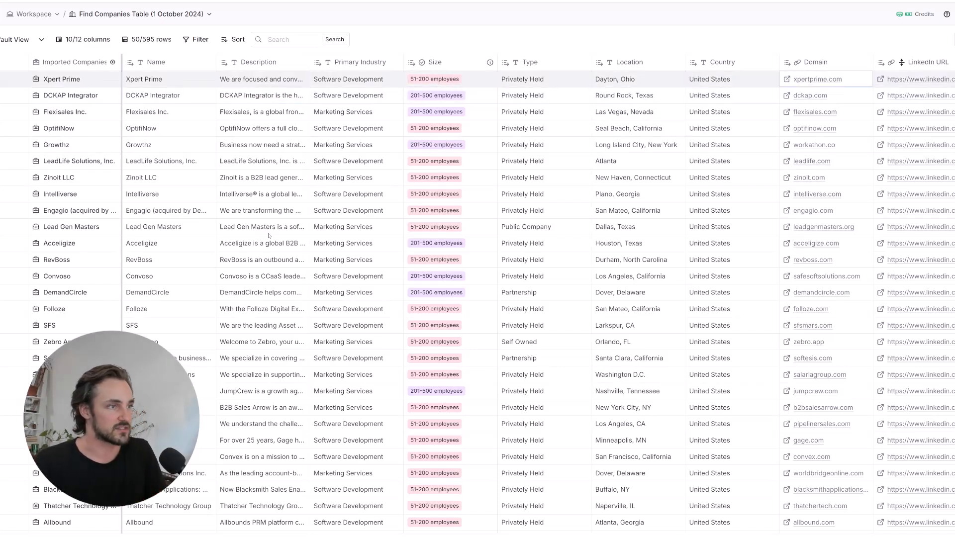
pyautogui.press('Left')
pyautogui.press('Left')
pyautogui.press('Left')
pyautogui.press('Left')
pyautogui.press('Left')
pyautogui.press('Left')
pyautogui.press('Left')
pyautogui.press('Right')
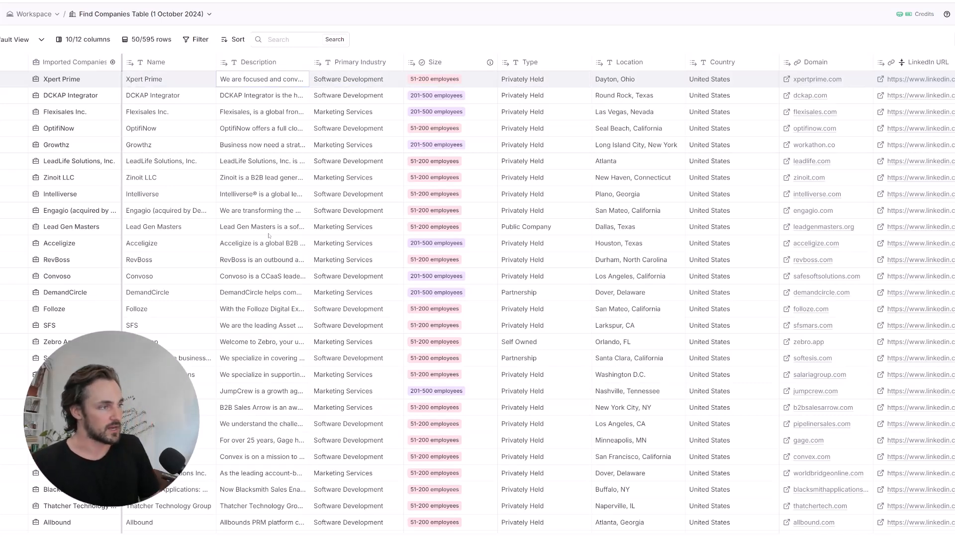
# - Switch to ChatGPT and start a message: "write me instructions for an ai agent to prompt it to review a website for the above keywords."
pyautogui.hotkey('ctrl', 'Tab')
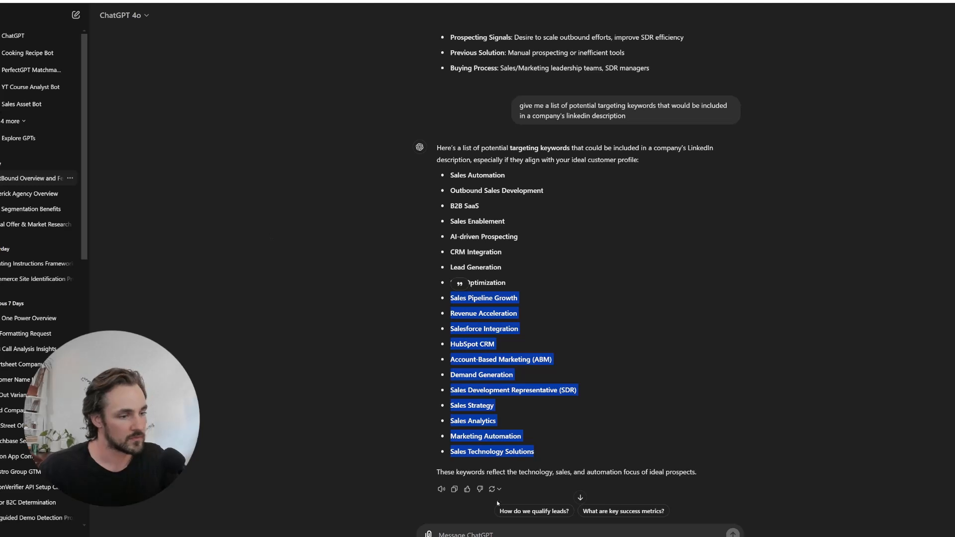
pyautogui.click(478, 534)
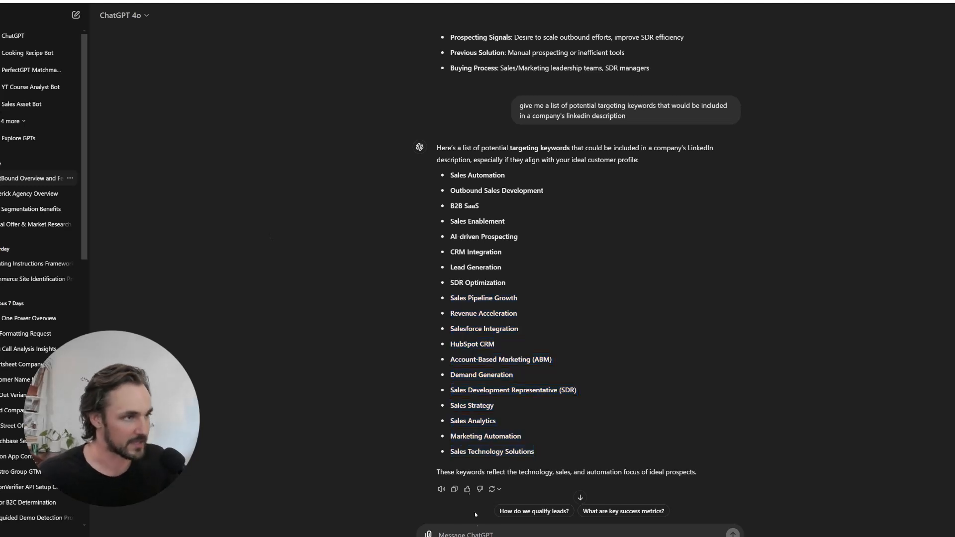
pyautogui.scroll(-1, 465, 411)
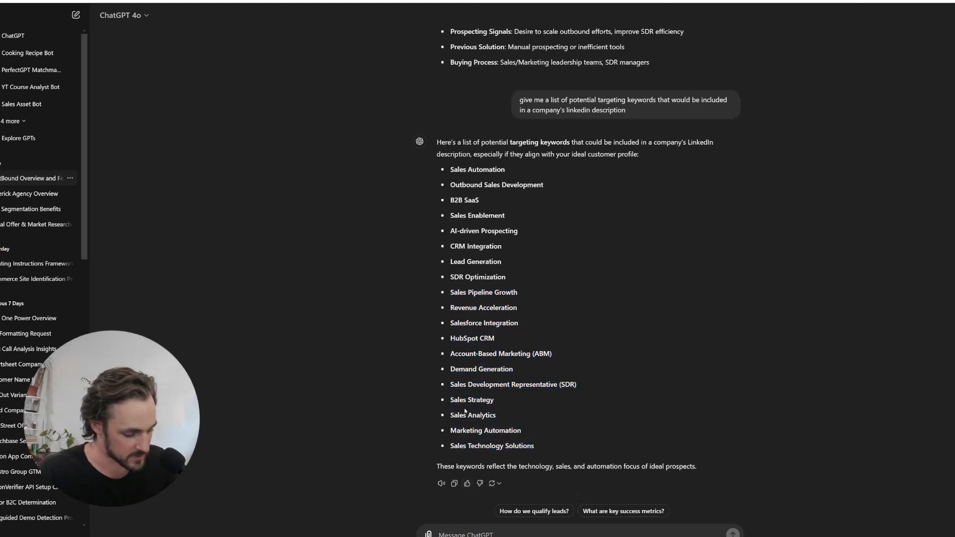
pyautogui.write('you')
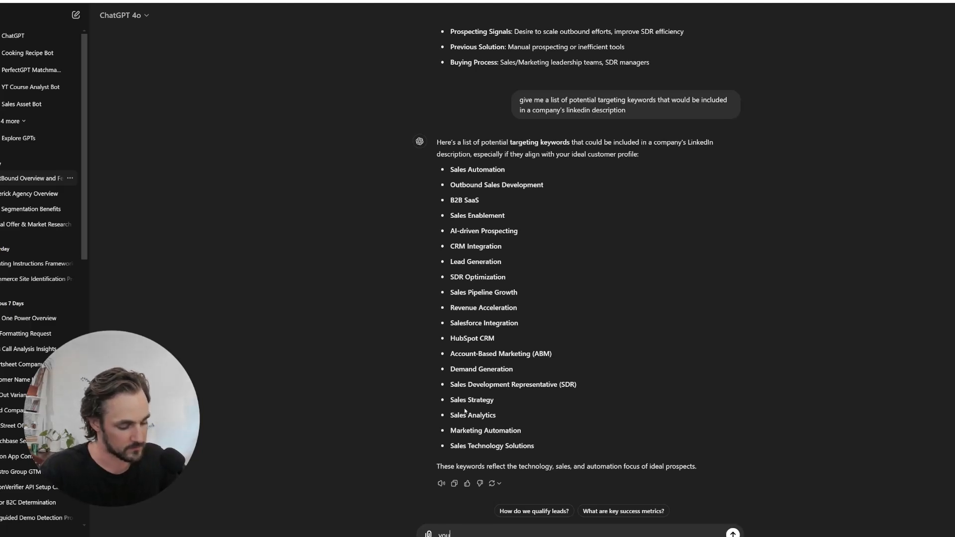
pyautogui.write('rite me instructions for an ai d')
pyautogui.press('BackSpace')
pyautogui.write('agent to')
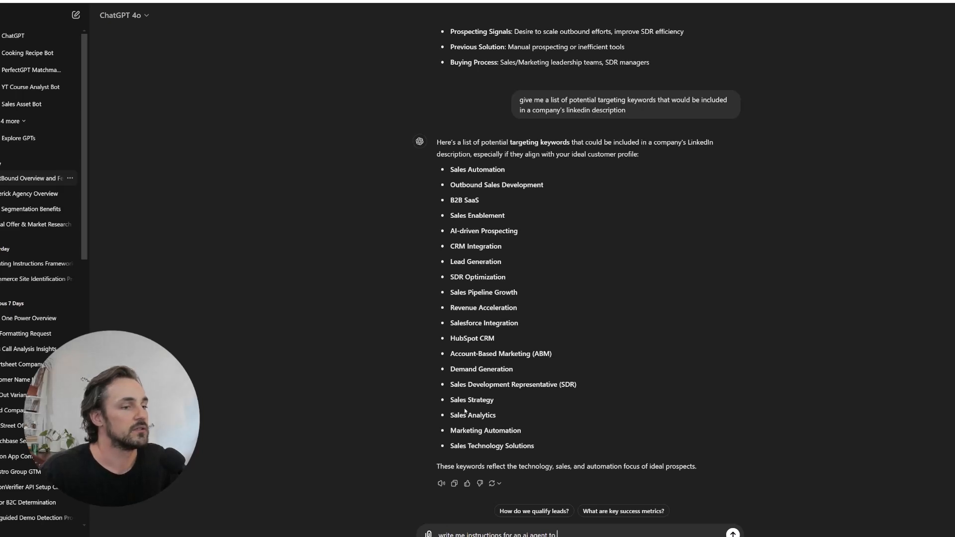
pyautogui.write(' achieve')
pyautogui.hotkey('ctrl', 'BackSpace')
pyautogui.write('prompt it to ')
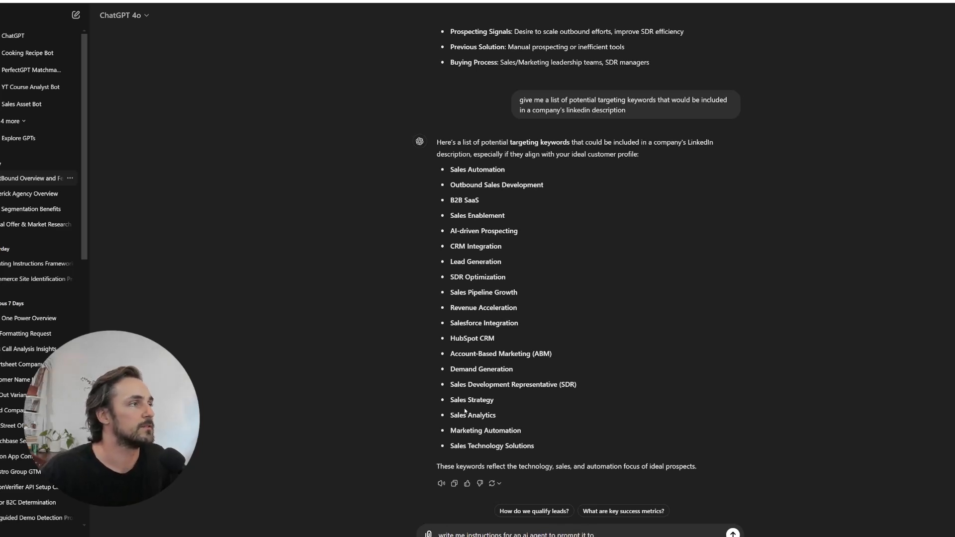
pyautogui.write('read')
pyautogui.press('BackSpace')
pyautogui.write('view a k')
pyautogui.write('ebsite for ')
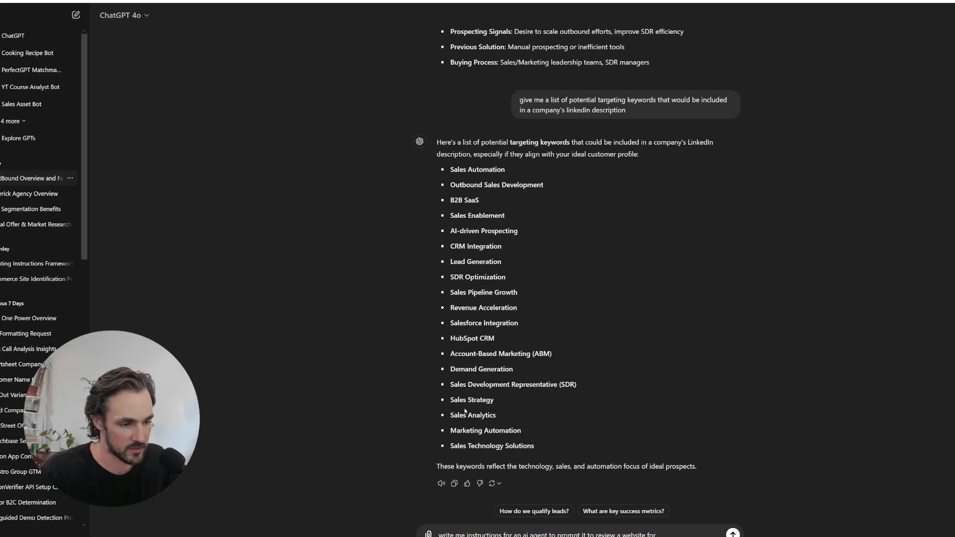
pyautogui.write('the above ke')
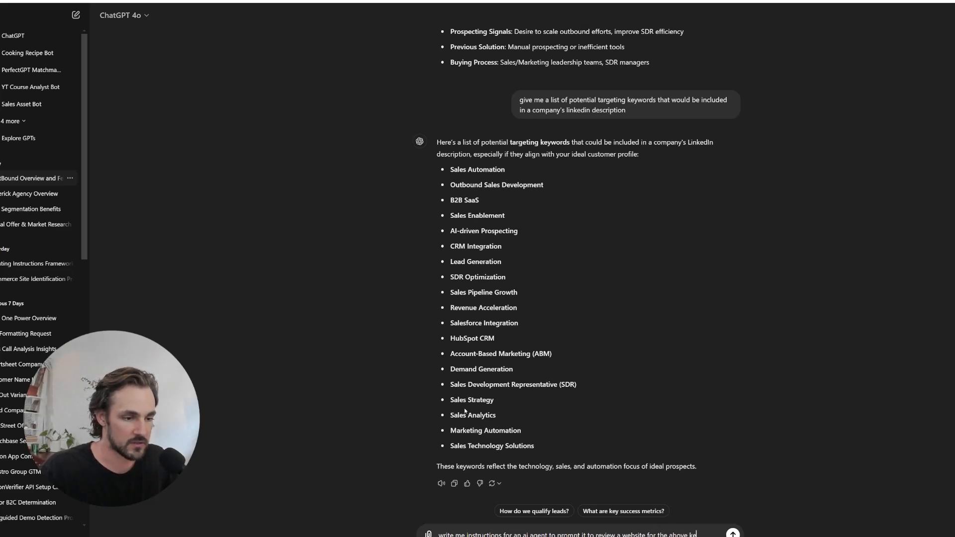
pyautogui.write('ywords.')
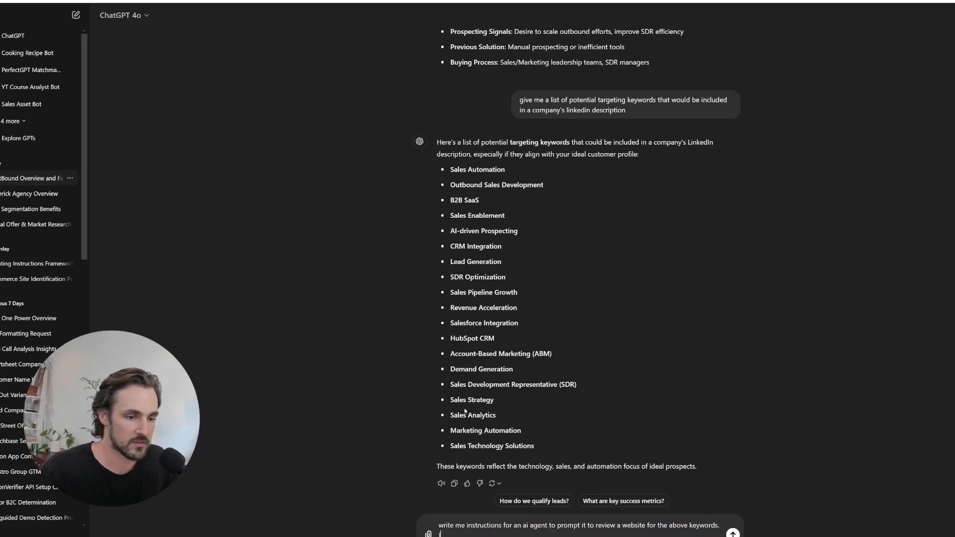
# - Add scoring rules to the draft message: more frequent keywords should score the company higher, and fewer keywords should give a lower score
pyautogui.write(' If they exist')
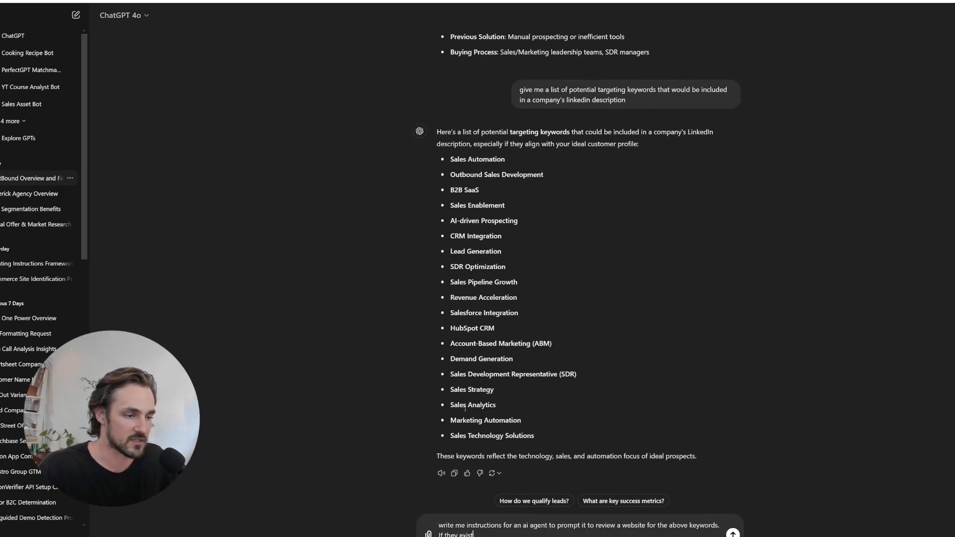
pyautogui.write(' more f')
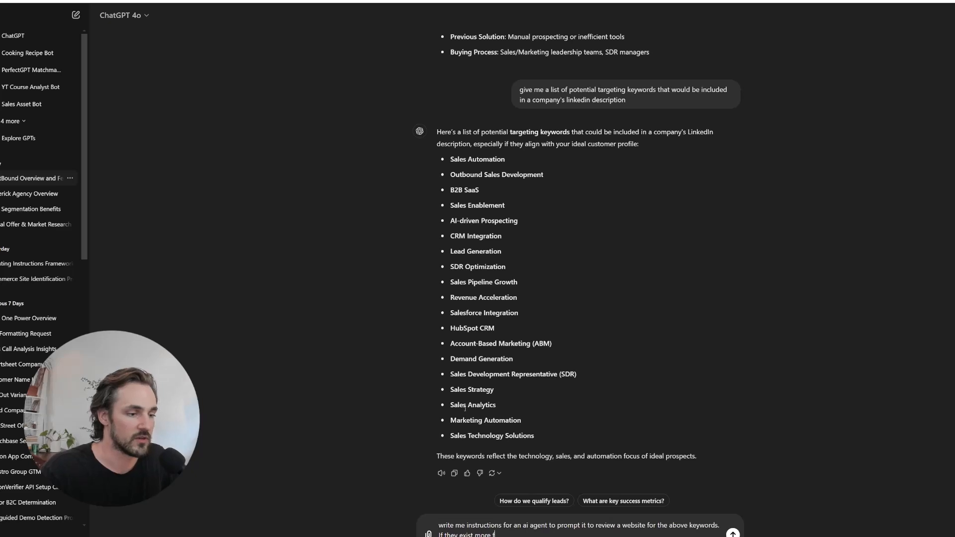
pyautogui.write('requently, then ')
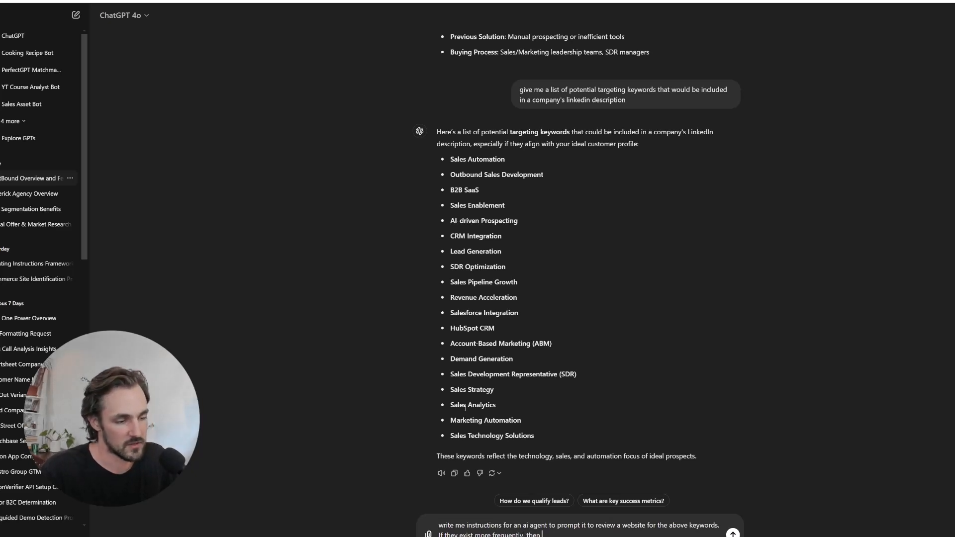
pyautogui.write('the company shoul')
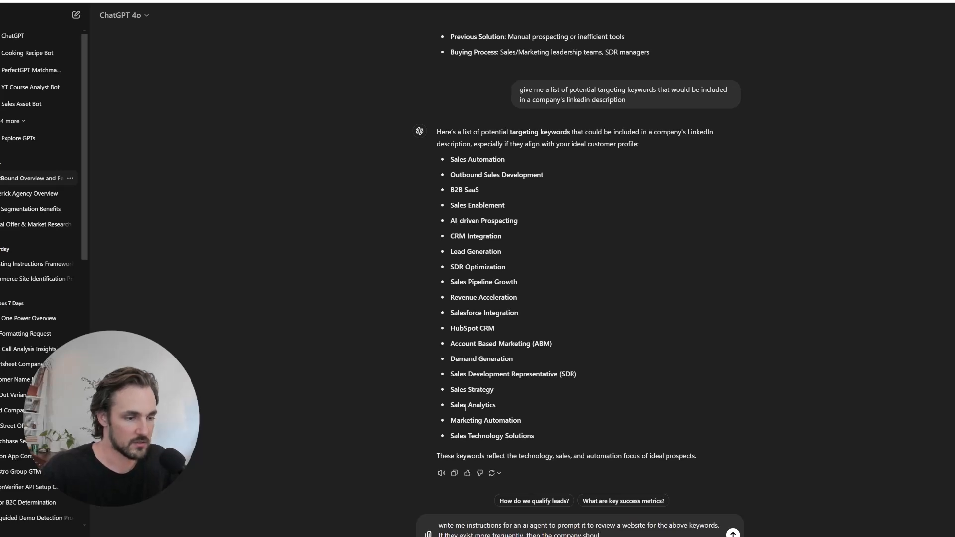
pyautogui.write('d be scored')
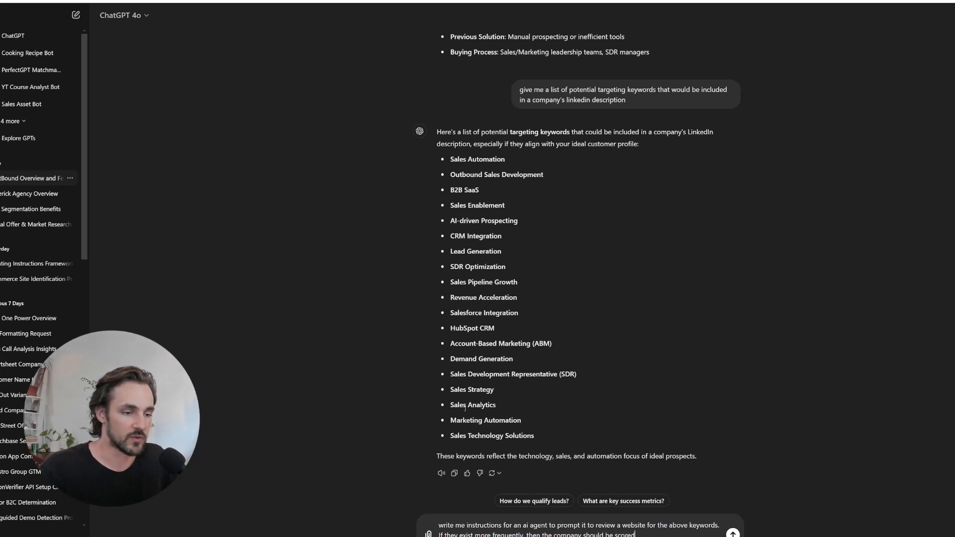
pyautogui.write(' higher')
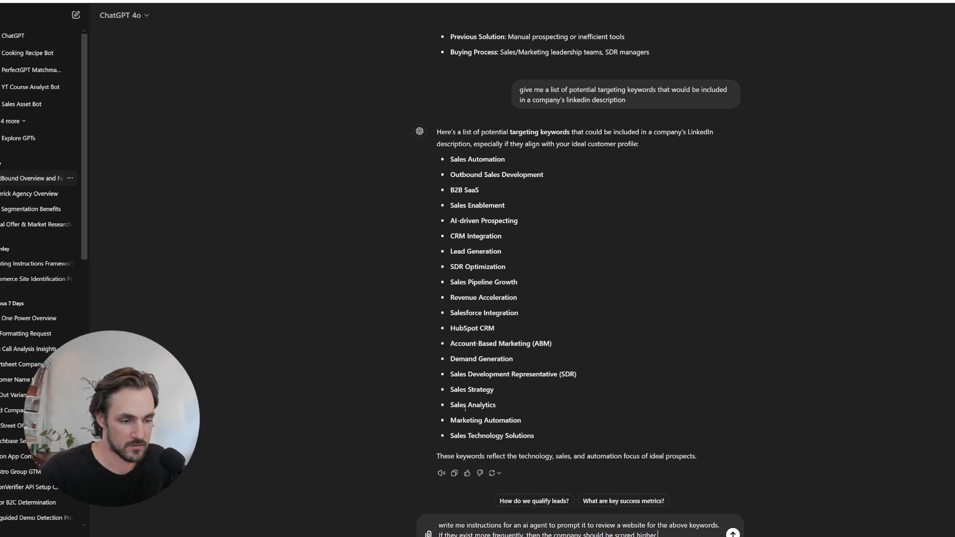
pyautogui.write('. If less keywords exsit')
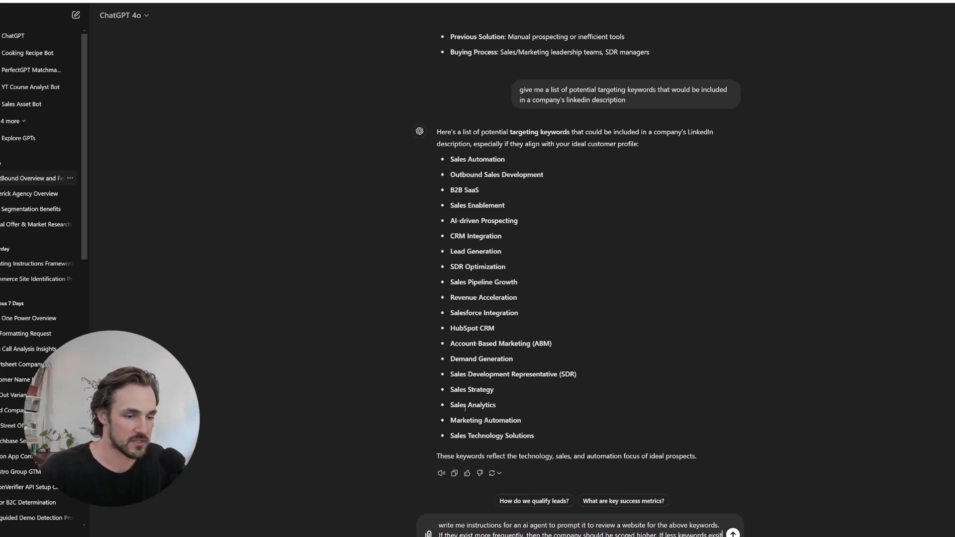
pyautogui.write('ist, then a lower score sh')
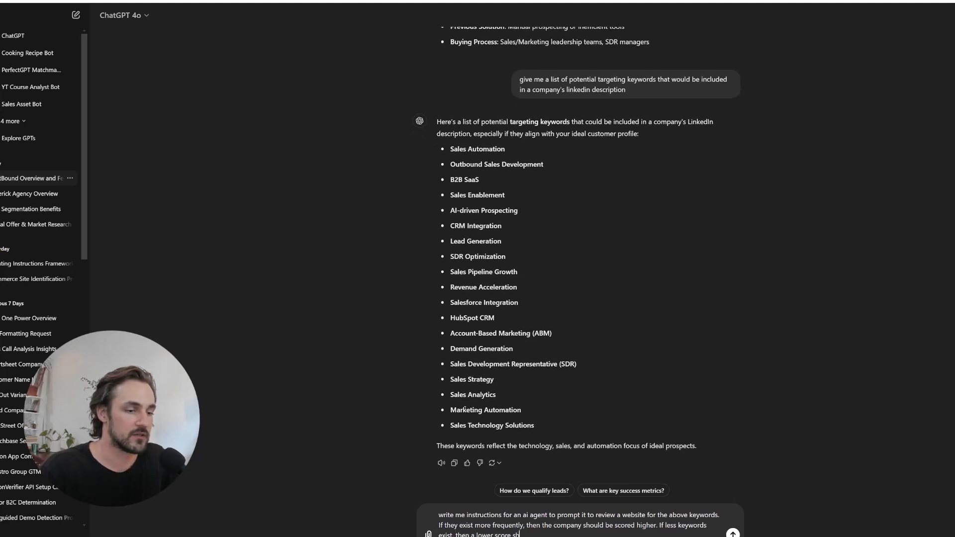
# - Finish the scoring rules with "Rate the company on a scale of 1 to 10, one being bad fit, 10 being great fit"
pyautogui.write('ould be given. Rate the company on')
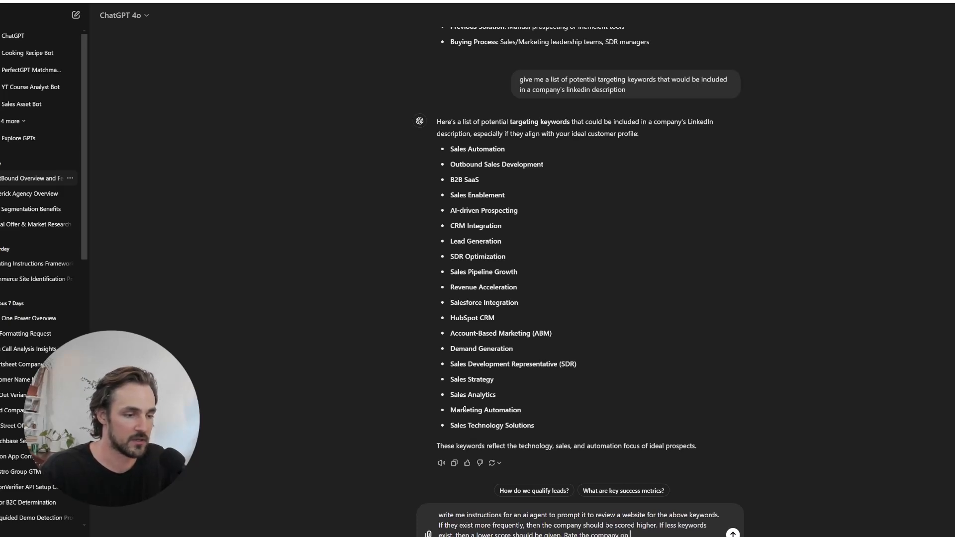
pyautogui.write(' a')
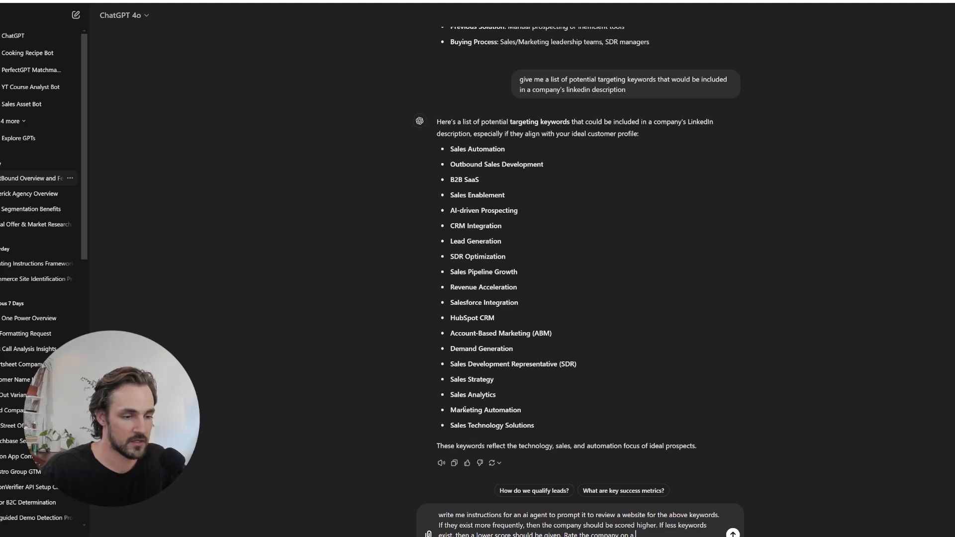
pyautogui.write(' scale of 1')
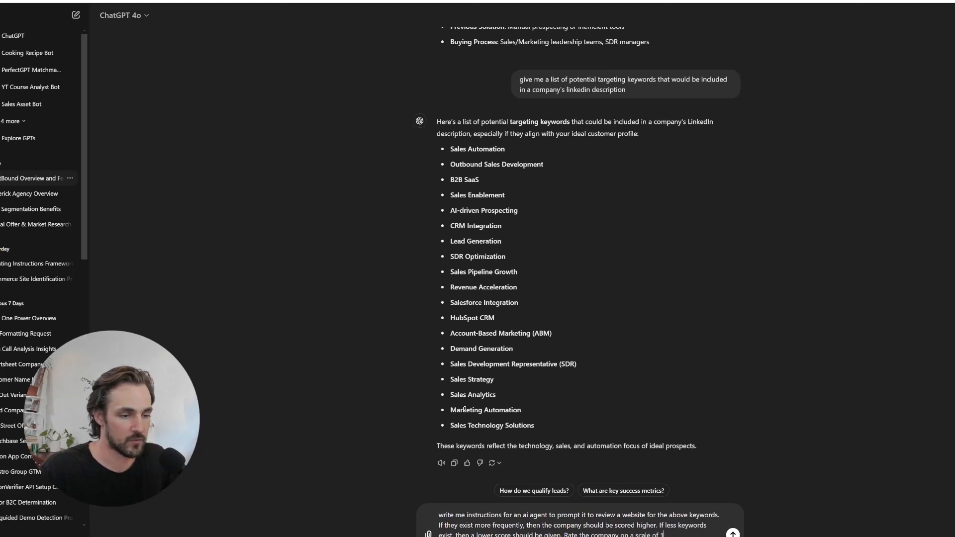
pyautogui.write(' to 10. o')
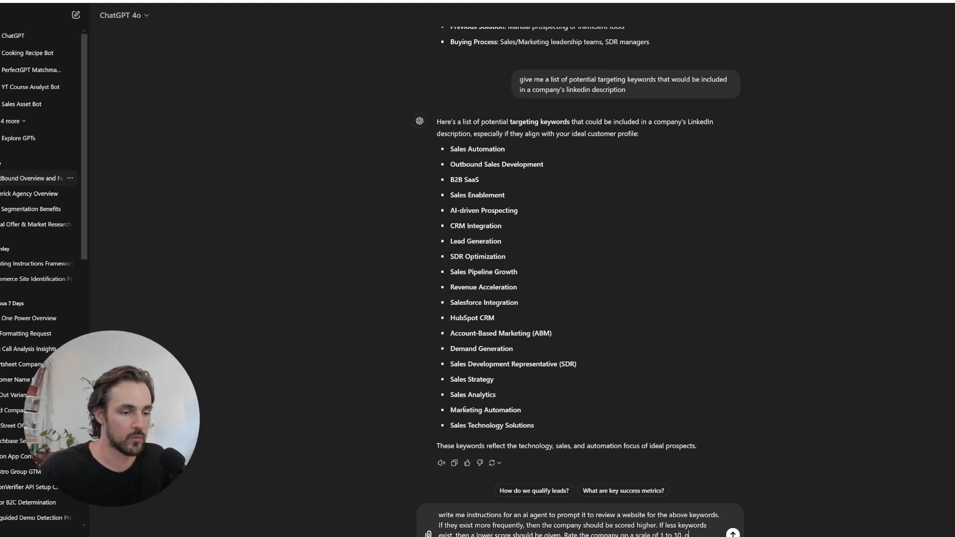
pyautogui.press('BackSpace')
pyautogui.press('BackSpace')
pyautogui.press('BackSpace')
pyautogui.write(', one being')
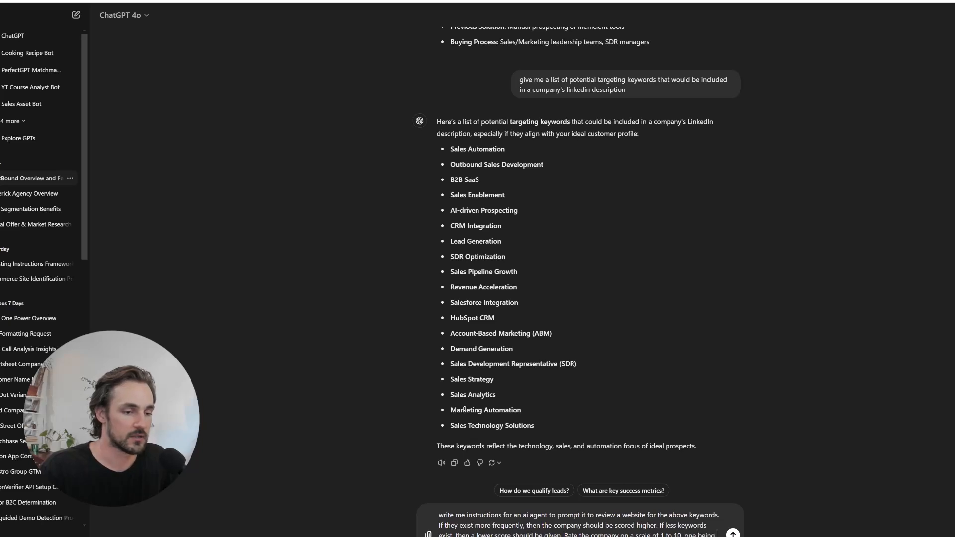
pyautogui.write(' bad fi')
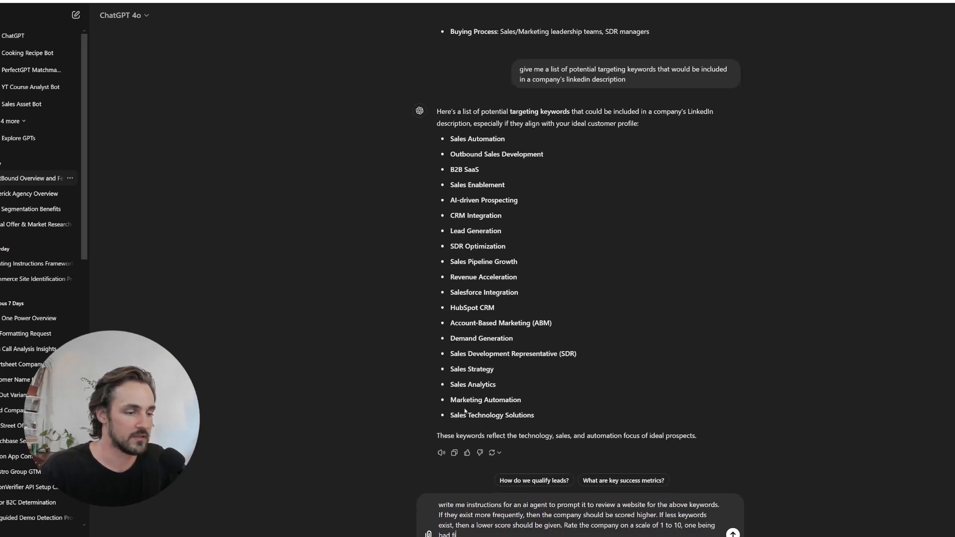
pyautogui.write('t, 10 be')
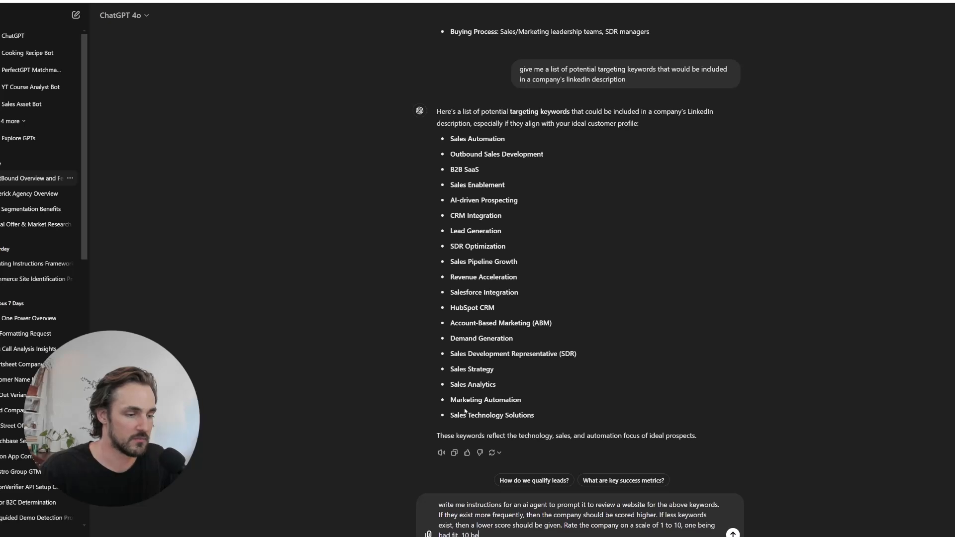
pyautogui.write('ing great fit')
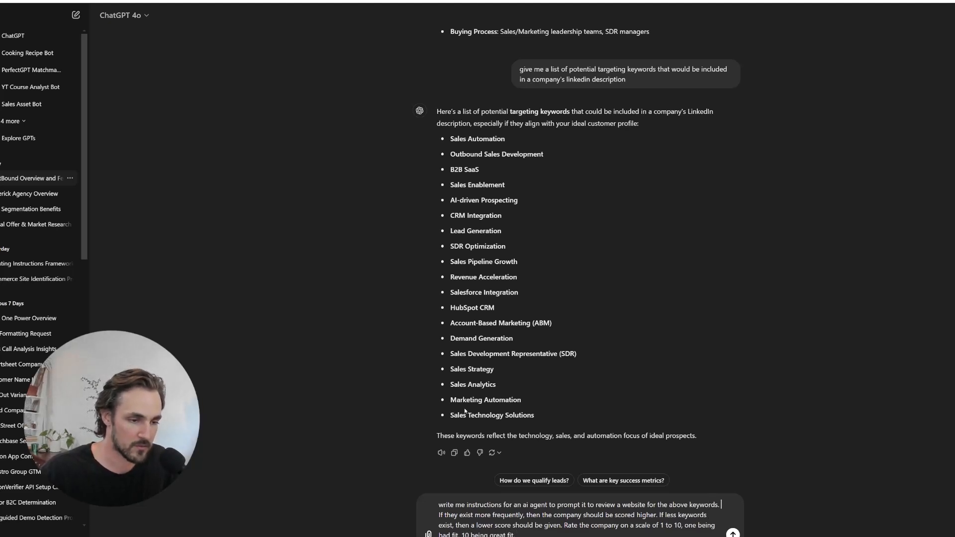
# - Insert before the scoring rules that the agent should review a website domain for fit with the ideal customer profile, including the profile's data points
pyautogui.write('We want the ')
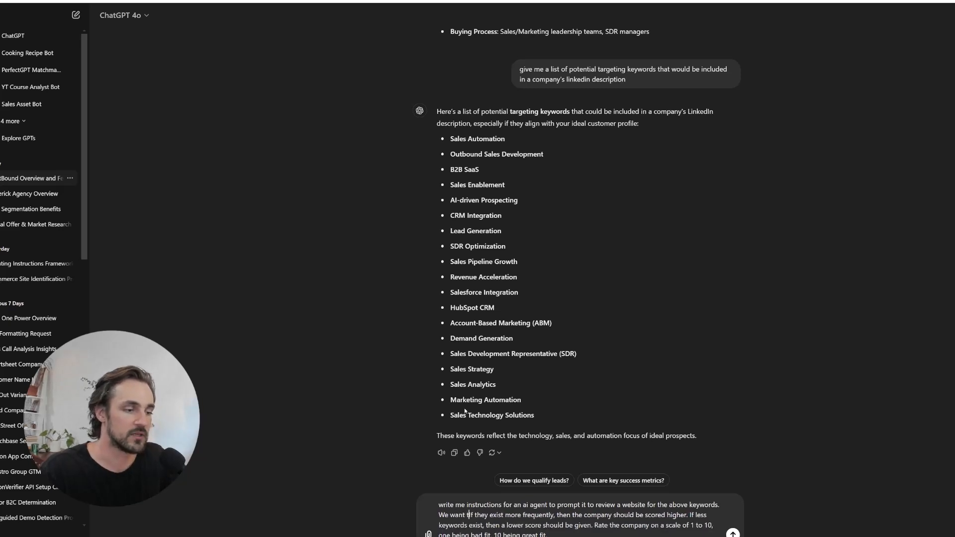
pyautogui.write('agent to ')
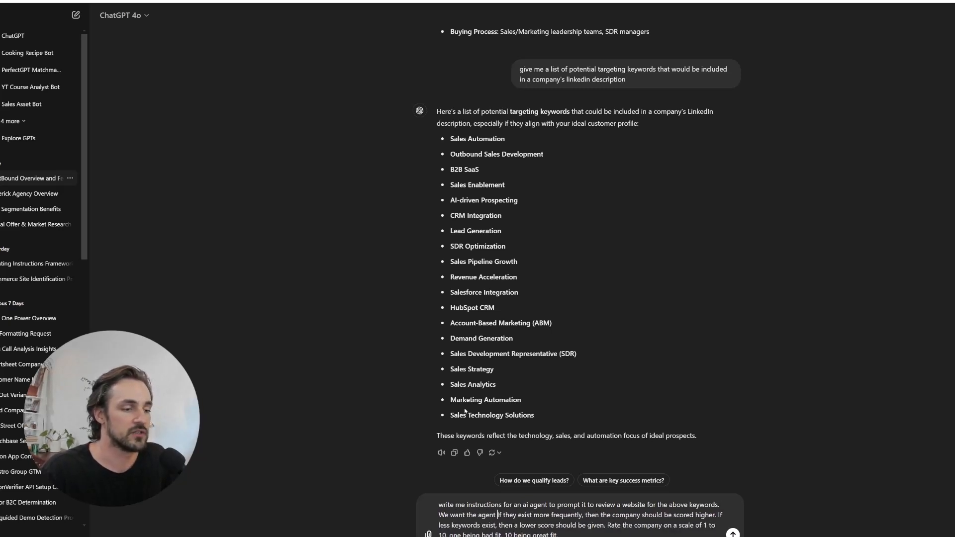
pyautogui.write('review a website')
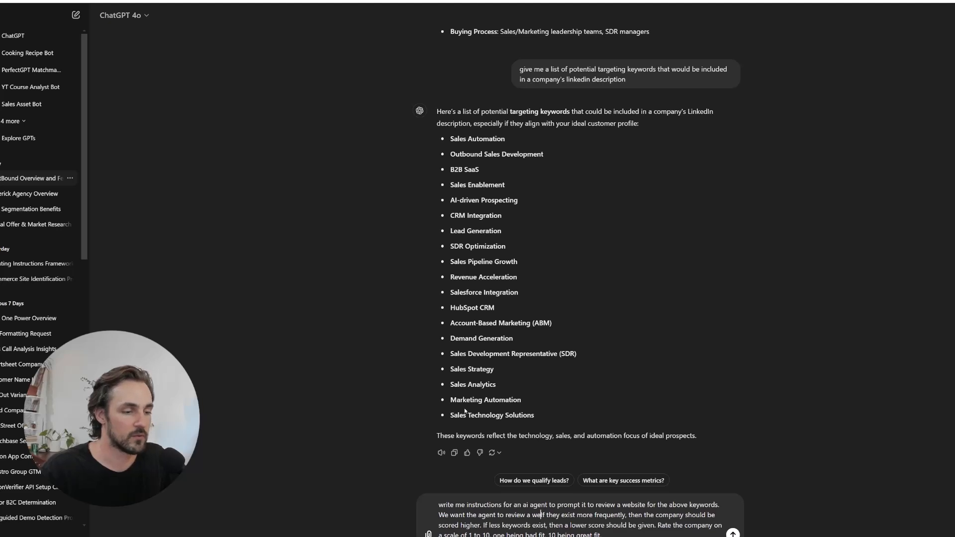
pyautogui.write(' domain')
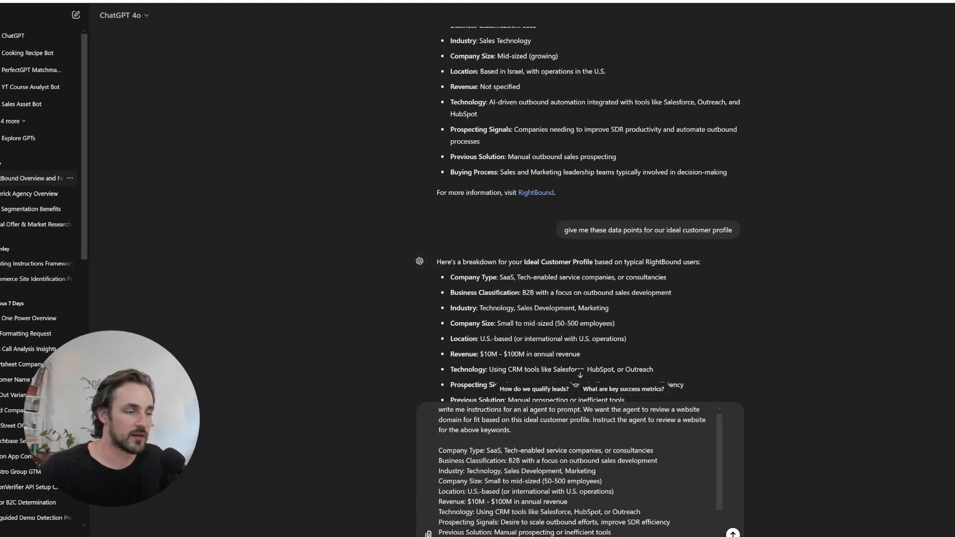
# - Review the draft message's instructions, customer profile lines and scoring rules, and check the targeting keyword list in the conversation
pyautogui.scroll(1, 632, 516)
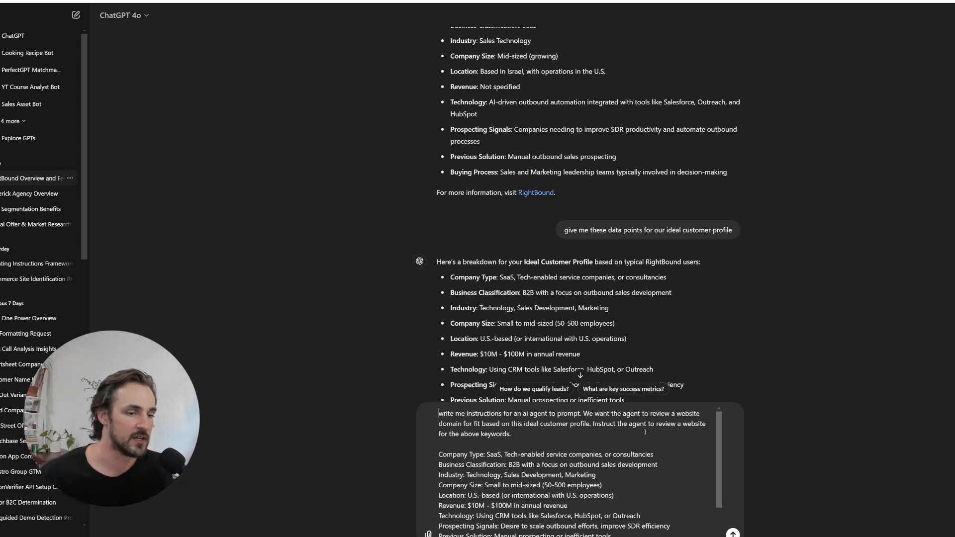
pyautogui.scroll(-2, 595, 438)
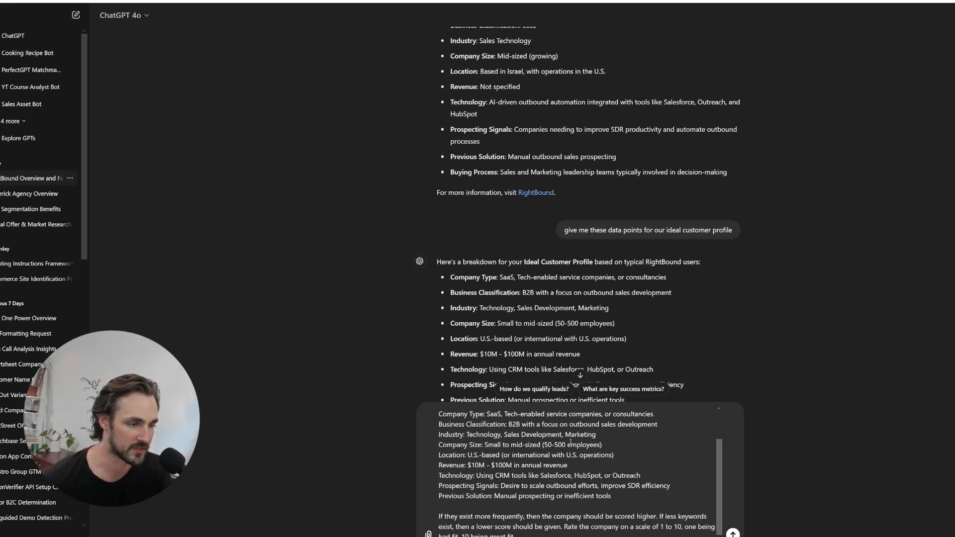
pyautogui.moveTo(439, 413); pyautogui.dragTo(647, 493)
pyautogui.click(648, 493)
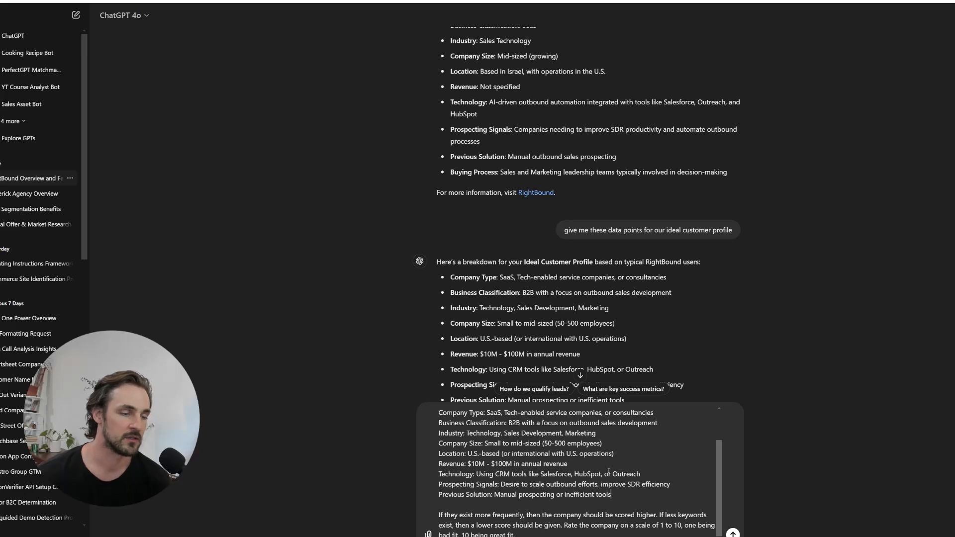
pyautogui.moveTo(619, 501); pyautogui.dragTo(442, 454)
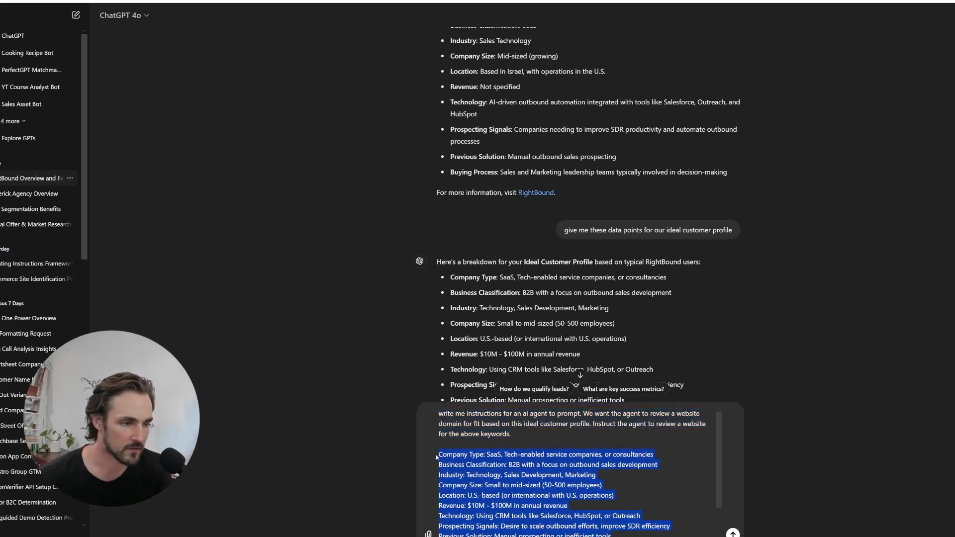
pyautogui.click(482, 434)
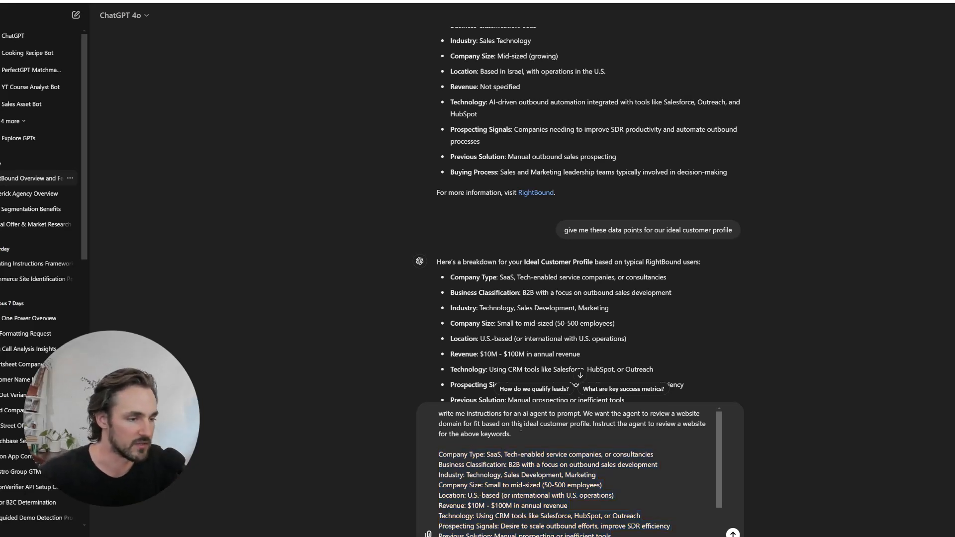
pyautogui.scroll(-8, 574, 235)
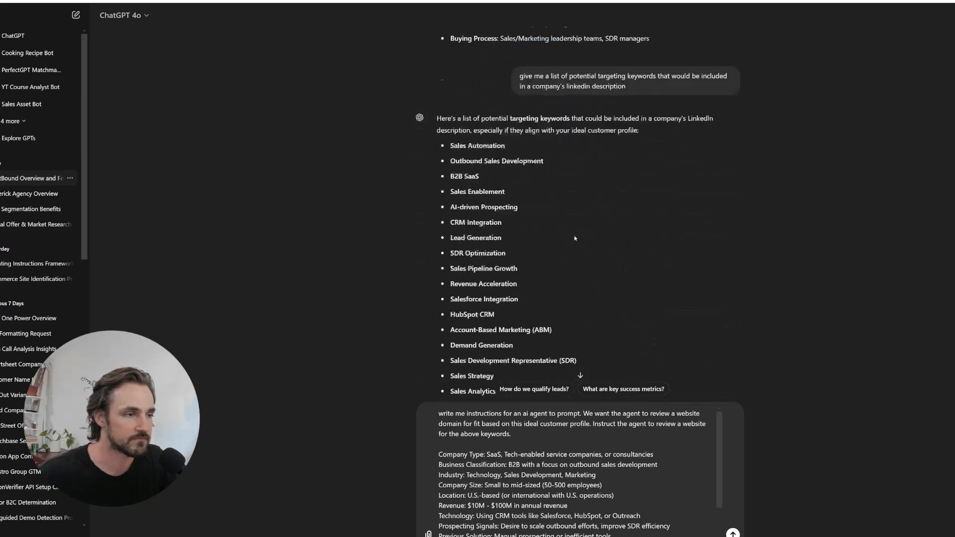
# - Change the draft's wording to "above targeting keywords" and introduce the customer profile lines with "Here is the ICP criteria:"
pyautogui.write('targeting')
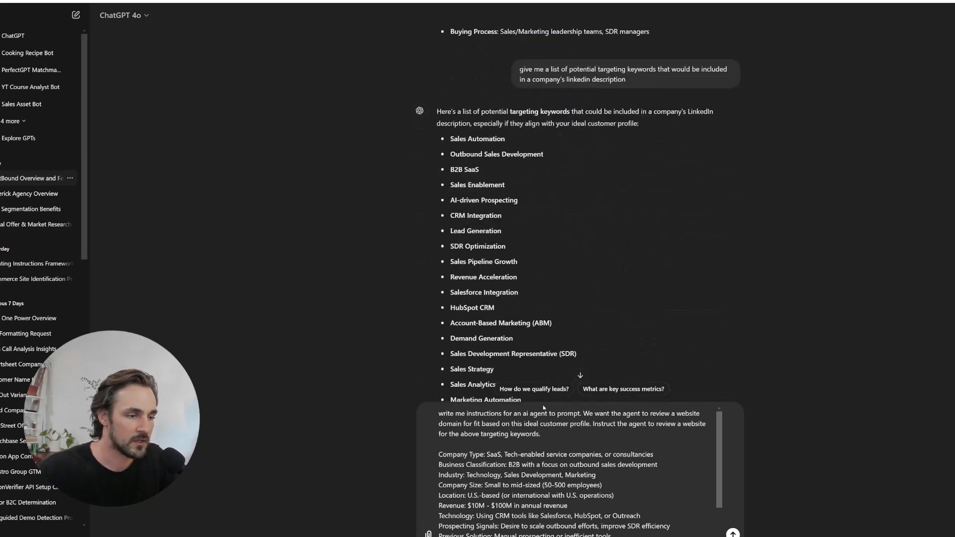
pyautogui.press('Return')
pyautogui.press('Up')
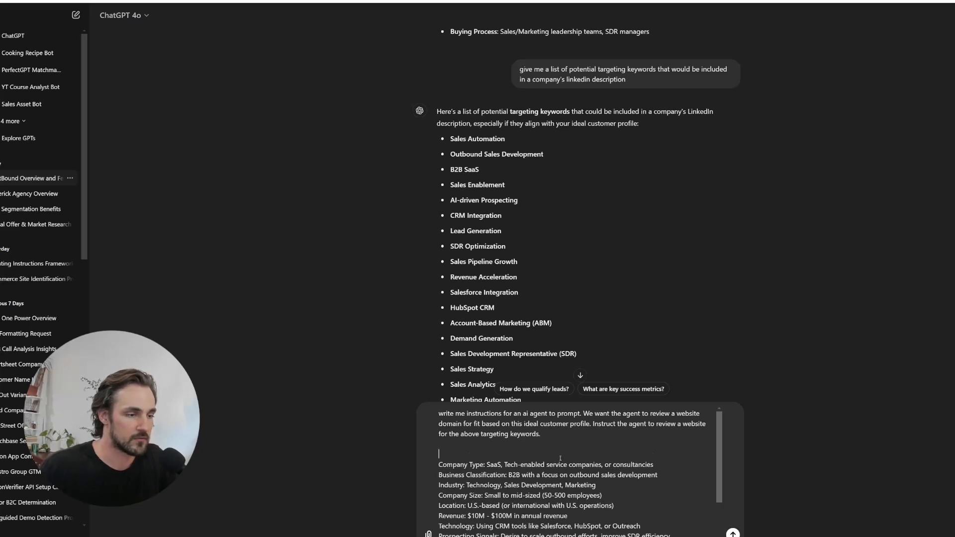
pyautogui.write('Here is the ICP criteria:')
# - Review the draft message's keyword instruction, ICP criteria and scoring rules against the targeting keyword list in the conversation
pyautogui.moveTo(541, 434); pyautogui.dragTo(591, 424)
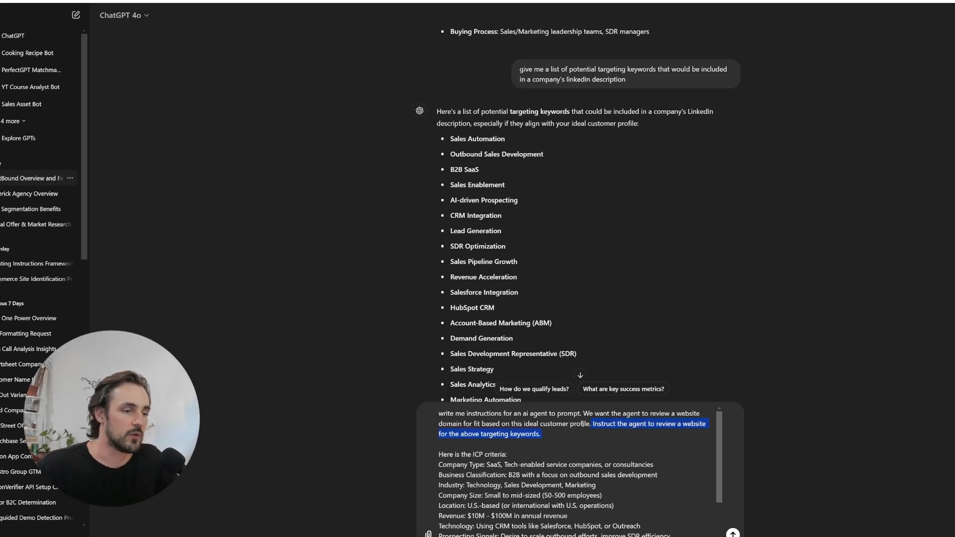
pyautogui.press('Right')
pyautogui.moveTo(452, 141); pyautogui.dragTo(536, 301)
pyautogui.scroll(-2, 536, 300)
pyautogui.scroll(-2, 577, 472)
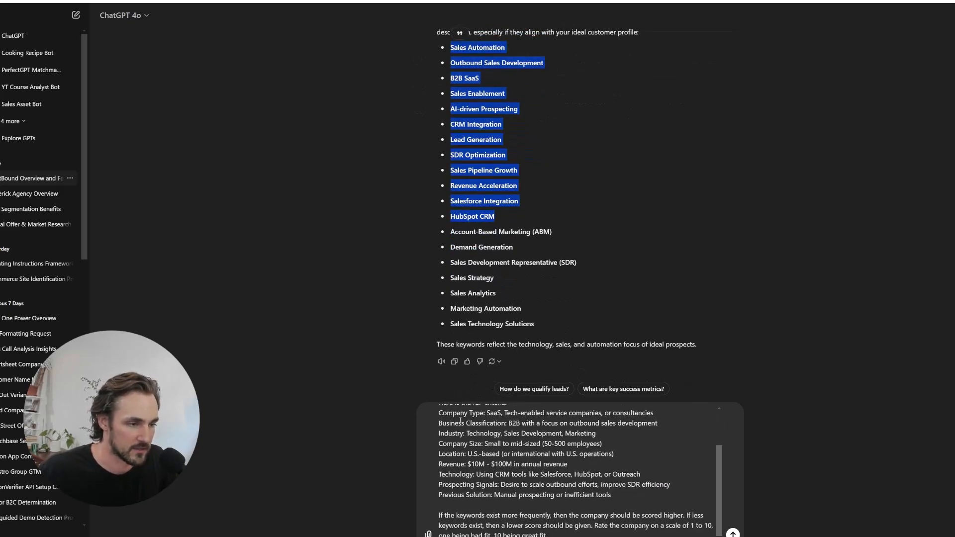
pyautogui.moveTo(465, 423); pyautogui.dragTo(549, 533)
pyautogui.tripleClick(514, 525)
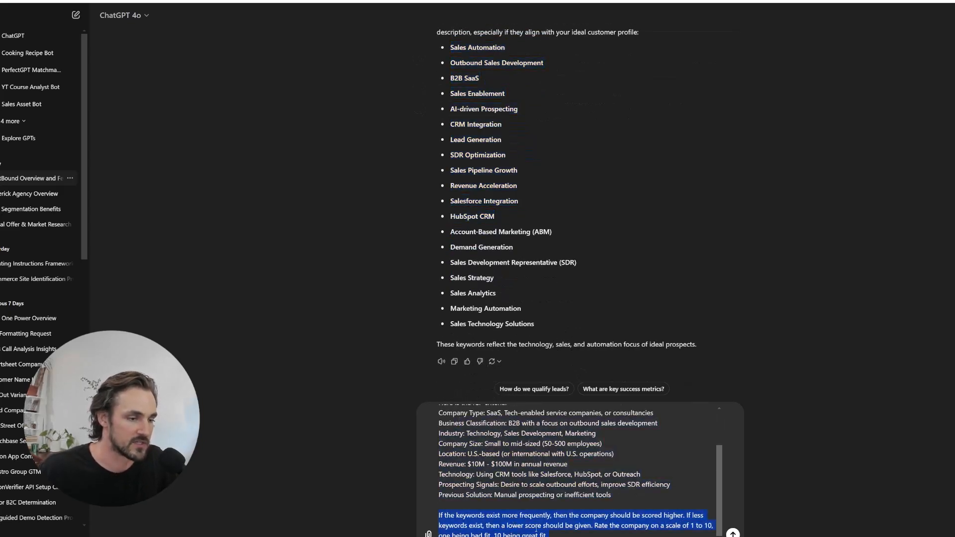
pyautogui.click(559, 525)
pyautogui.press('Home')
pyautogui.hotkey('shift', 'Down')
pyautogui.hotkey('shift', 'Down')
pyautogui.hotkey('shift', 'Down')
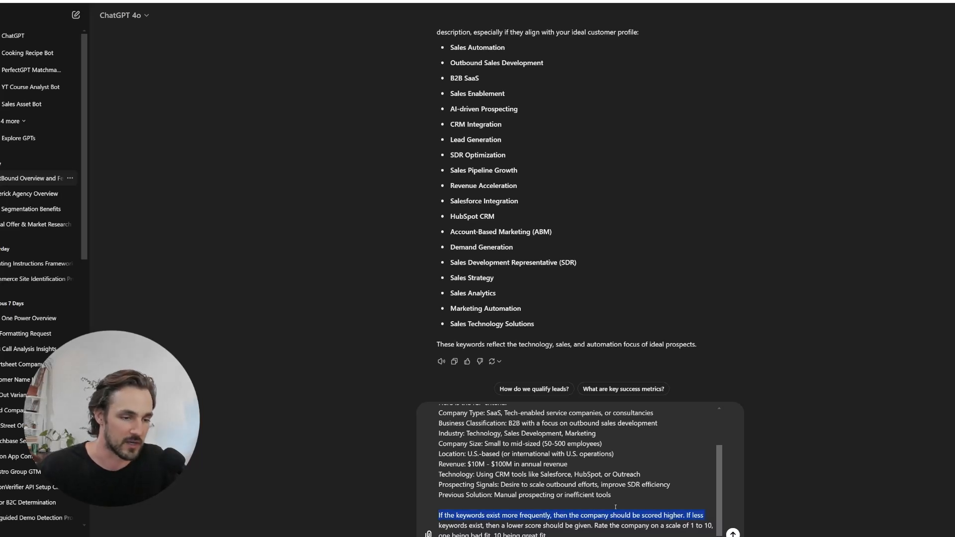
pyautogui.press('Right')
pyautogui.hotkey('ctrl', 'End')
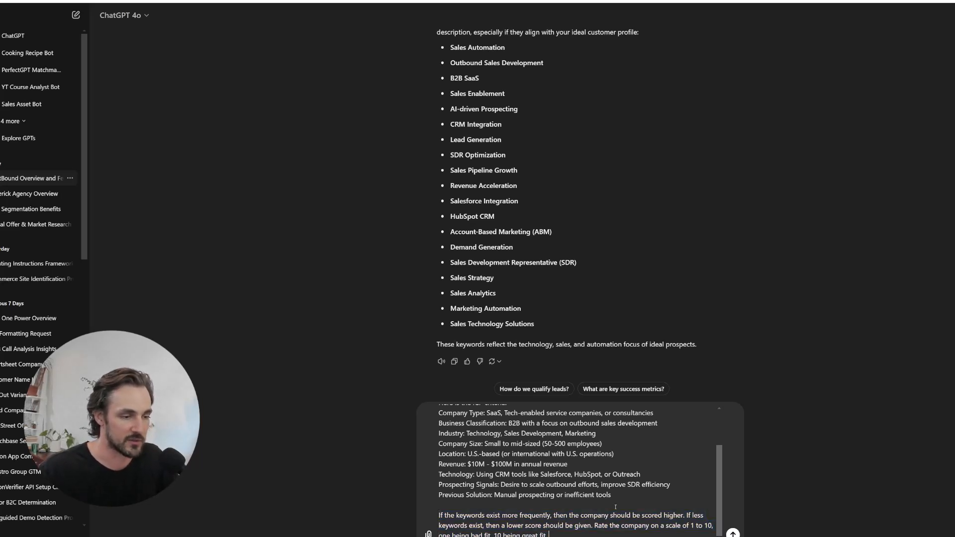
pyautogui.hotkey('shift', 'Home')
pyautogui.hotkey('shift', 'Up')
pyautogui.hotkey('shift', 'Up')
pyautogui.press('Left')
pyautogui.press('Down')
pyautogui.press('Down')
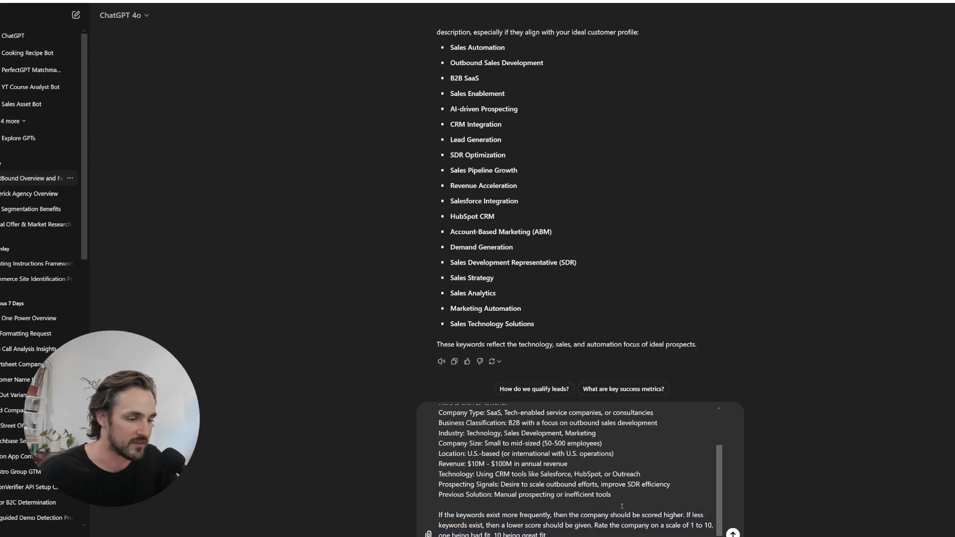
# - Send the message and copy the numbered agent instructions from the reply, from Analyze Keywords through Final Rating
pyautogui.press('Return')
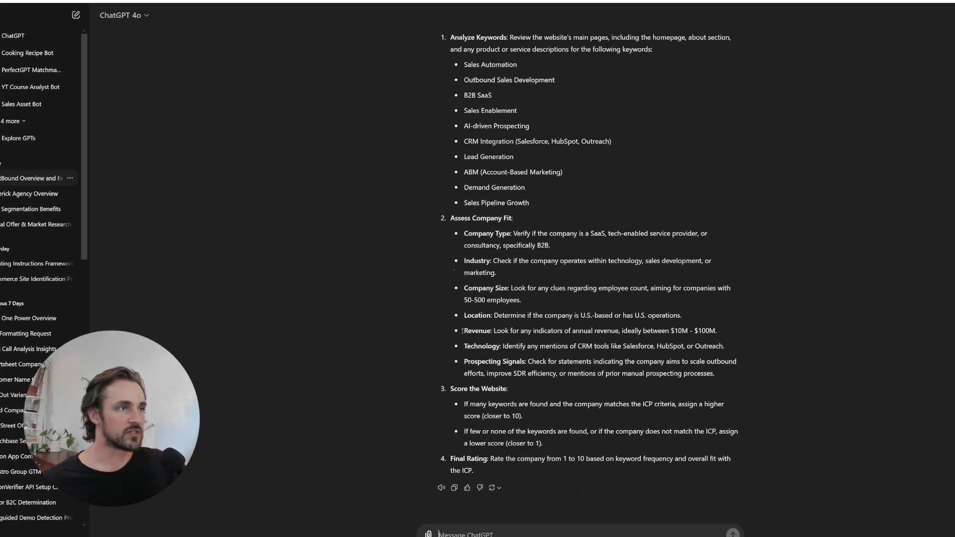
pyautogui.scroll(1, 486, 459)
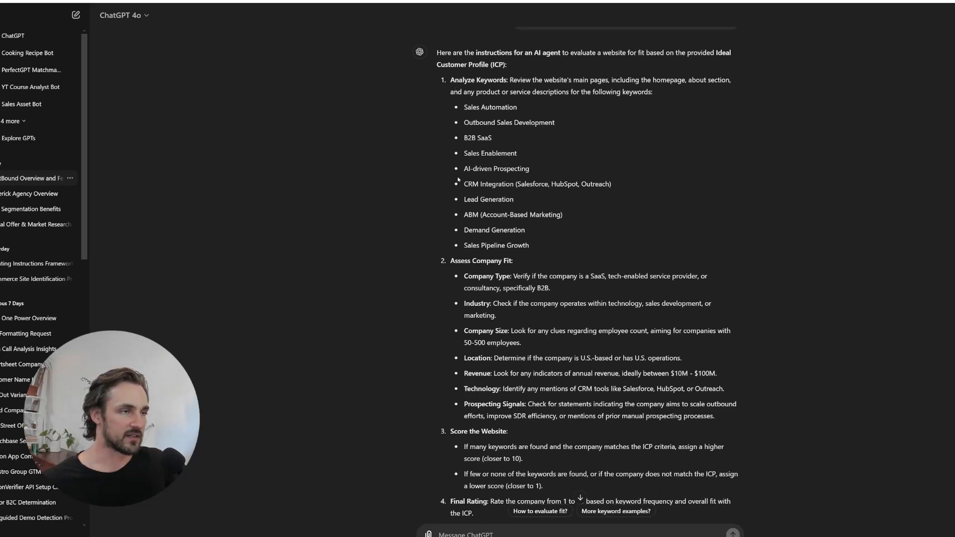
pyautogui.tripleClick(456, 261)
pyautogui.scroll(-1, 463, 423)
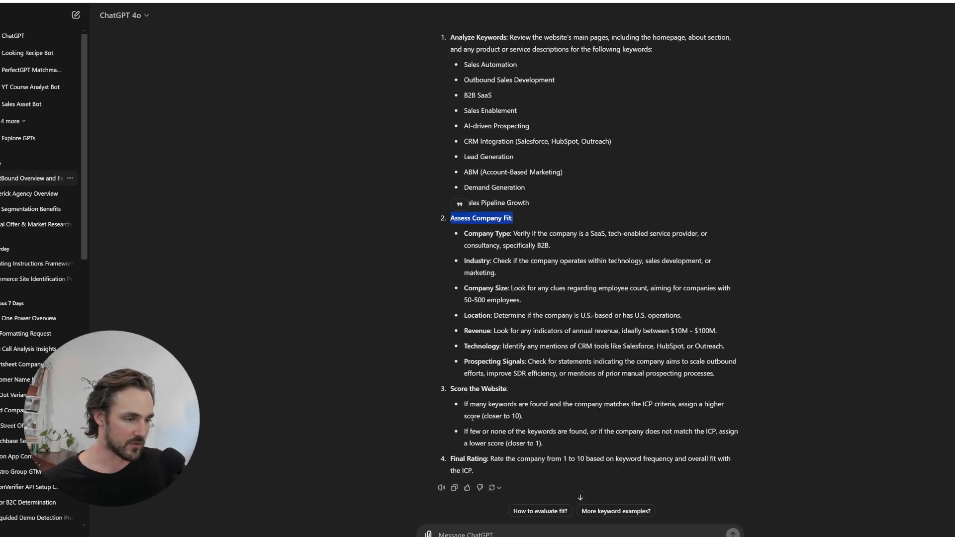
pyautogui.moveTo(492, 475); pyautogui.dragTo(443, 241)
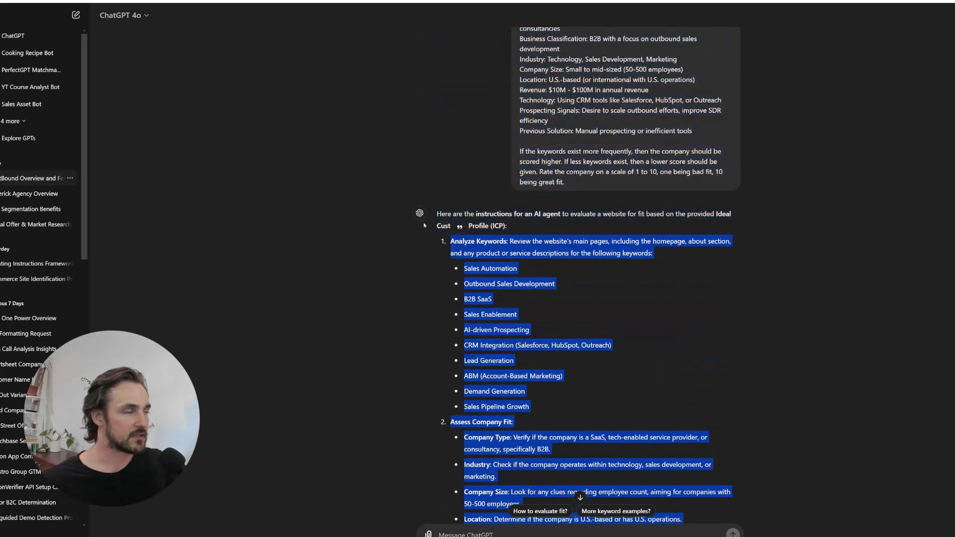
# - Switch to the Clay companies table and add a Claygent (AI Web Researcher) enrichment
pyautogui.click(243, 1)
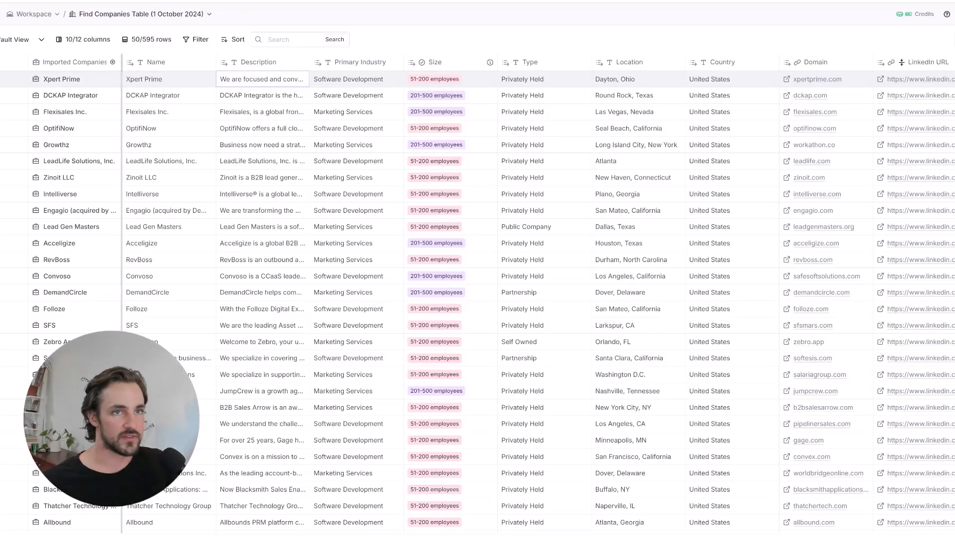
pyautogui.click(954, 62)
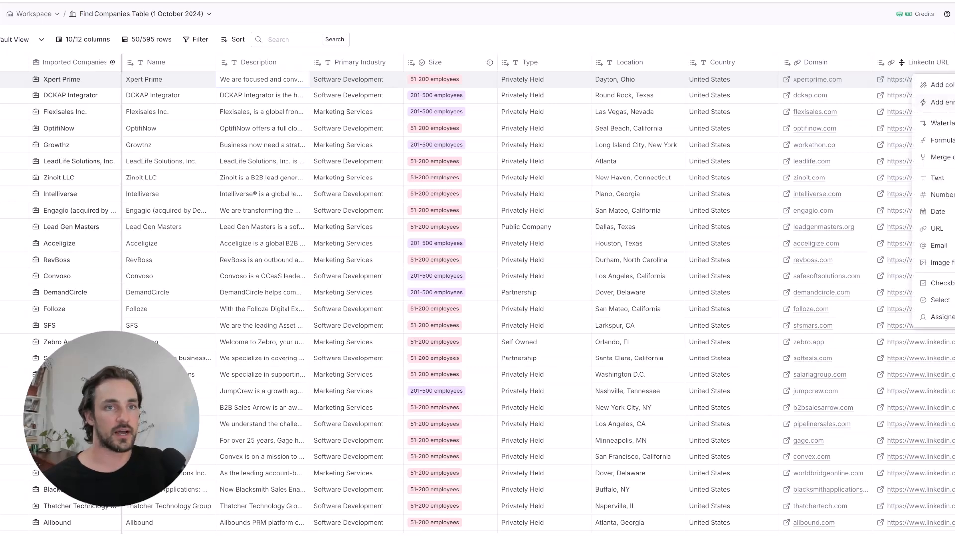
pyautogui.click(935, 102)
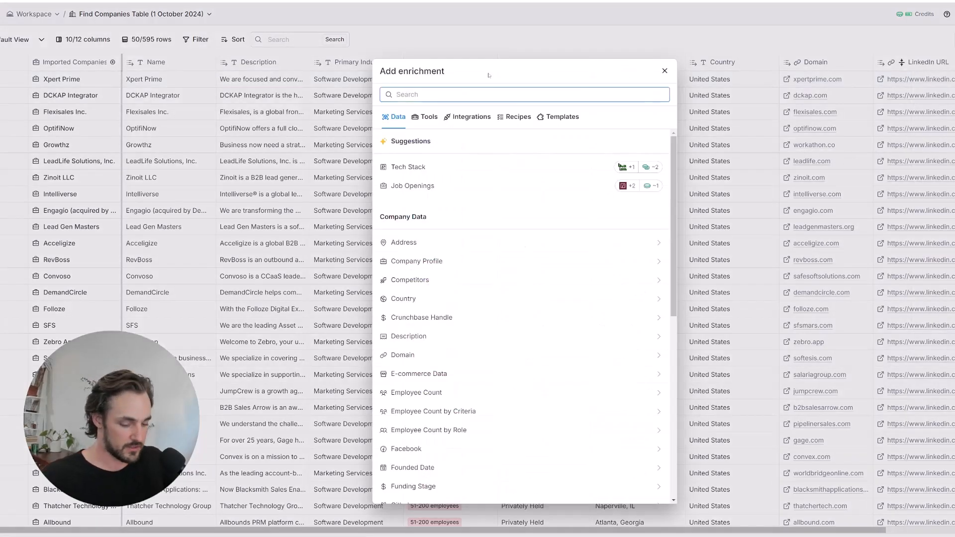
pyautogui.write('claygent')
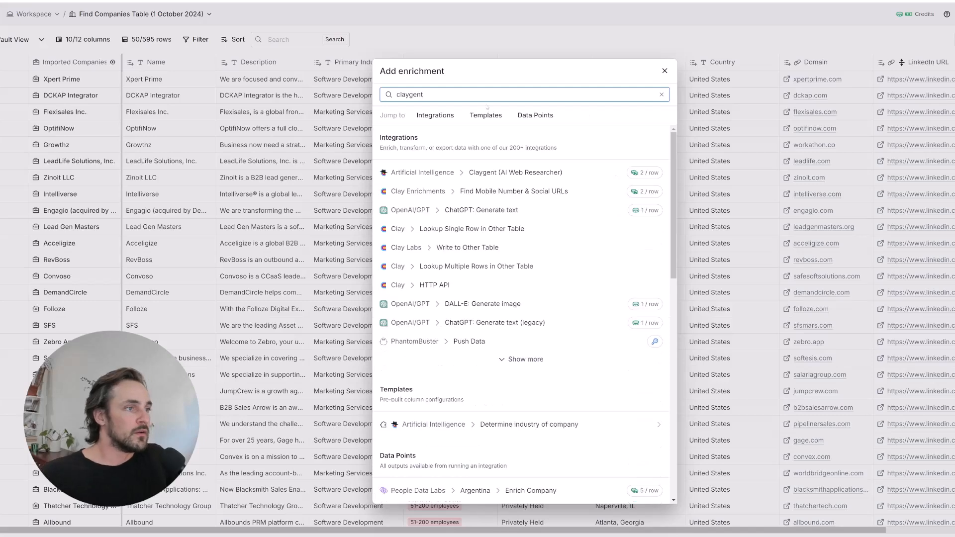
pyautogui.click(500, 172)
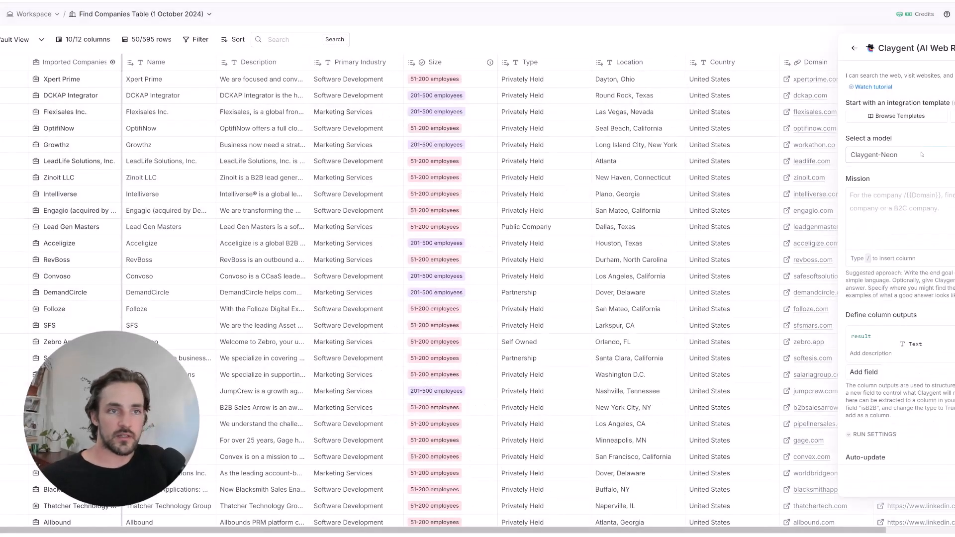
# - Set the Claygent model to GPT-4o-mini and paste the copied agent instructions as its mission
pyautogui.click(921, 155)
pyautogui.click(925, 222)
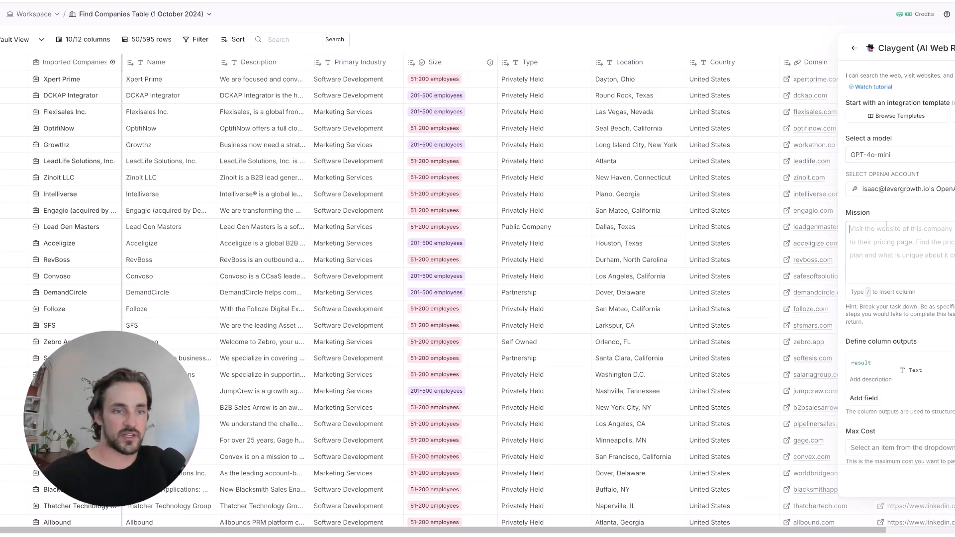
pyautogui.hotkey('ctrl', 'v')
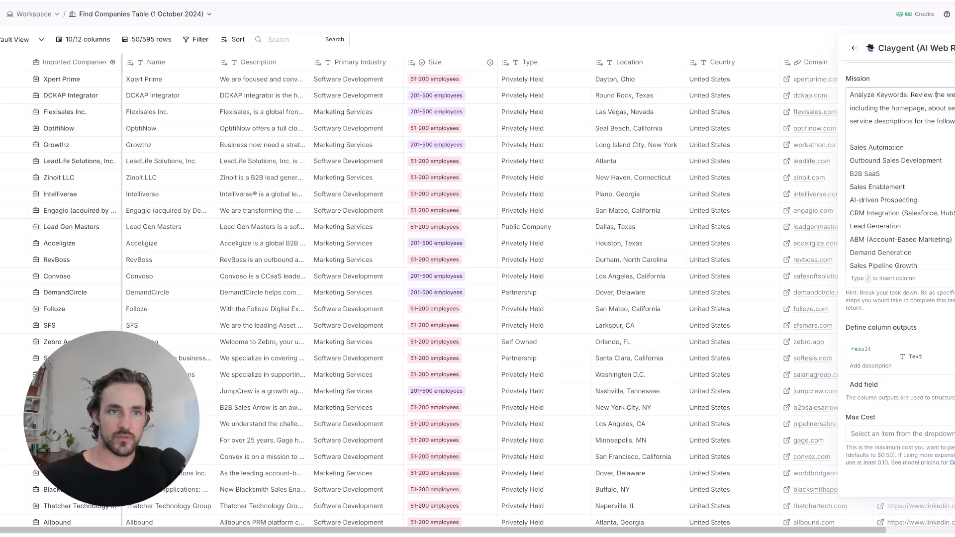
# - Reword the mission to review "this" website, and add "Here's the website:" with the Domain column reference above the keyword list
pyautogui.press('BackSpace')
pyautogui.write('is /')
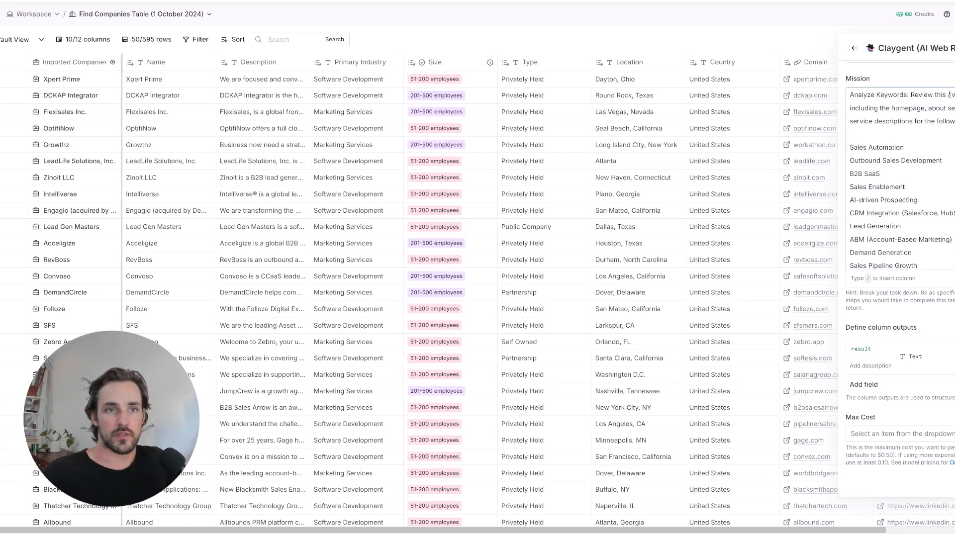
pyautogui.press('BackSpace')
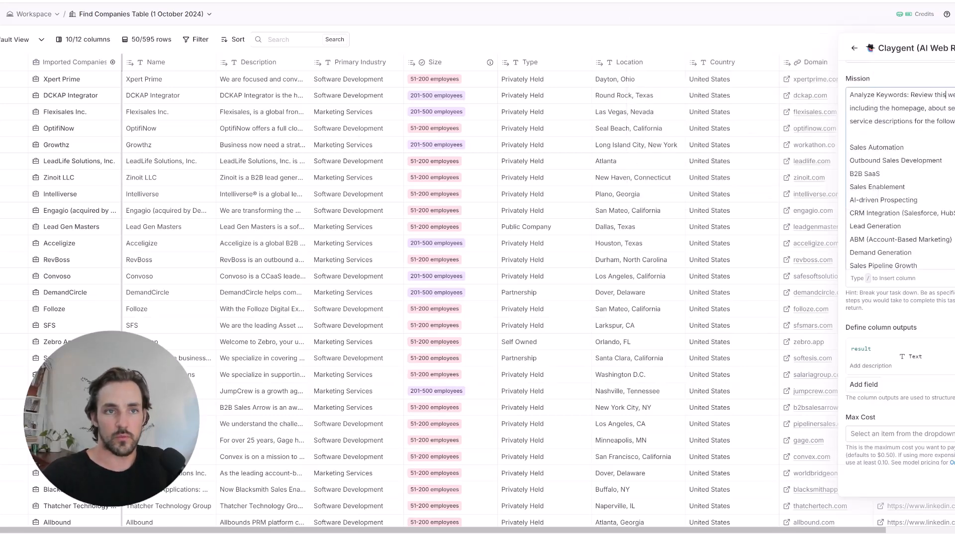
pyautogui.press('Return')
pyautogui.press('Return')
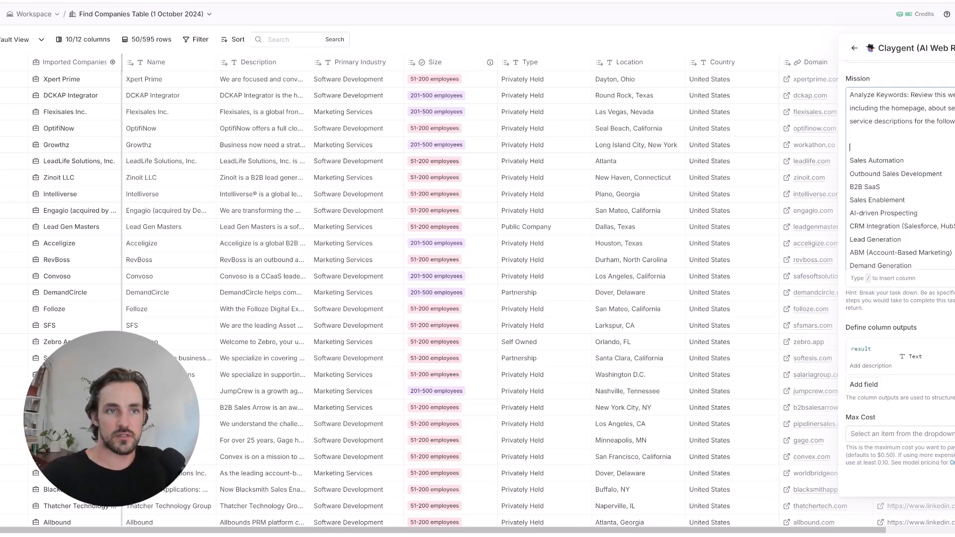
pyautogui.write('He')
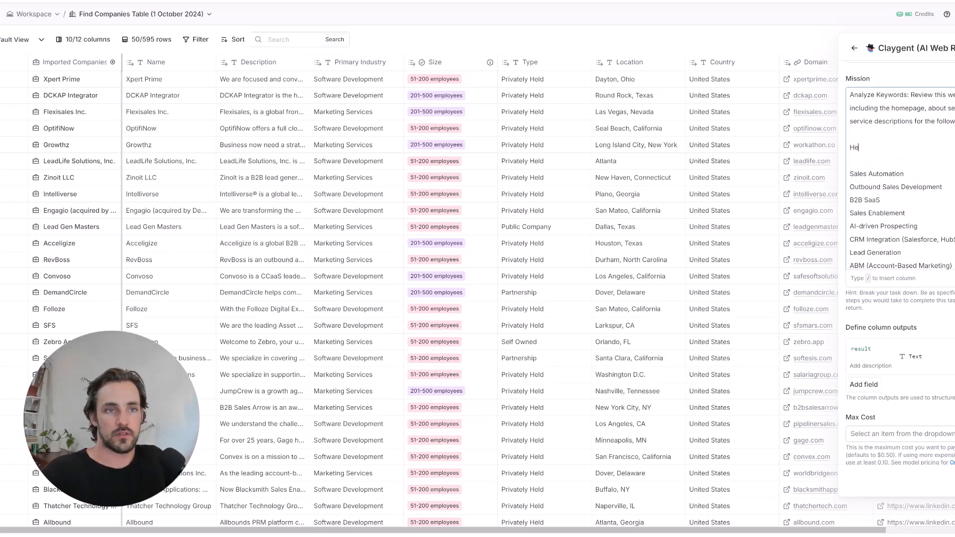
pyautogui.write("re's the website:")
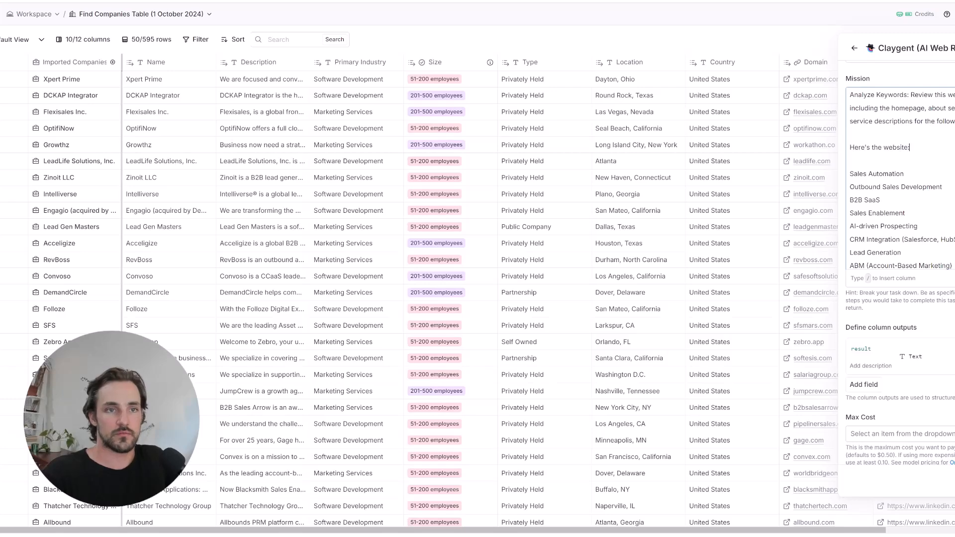
pyautogui.write(' /domain')
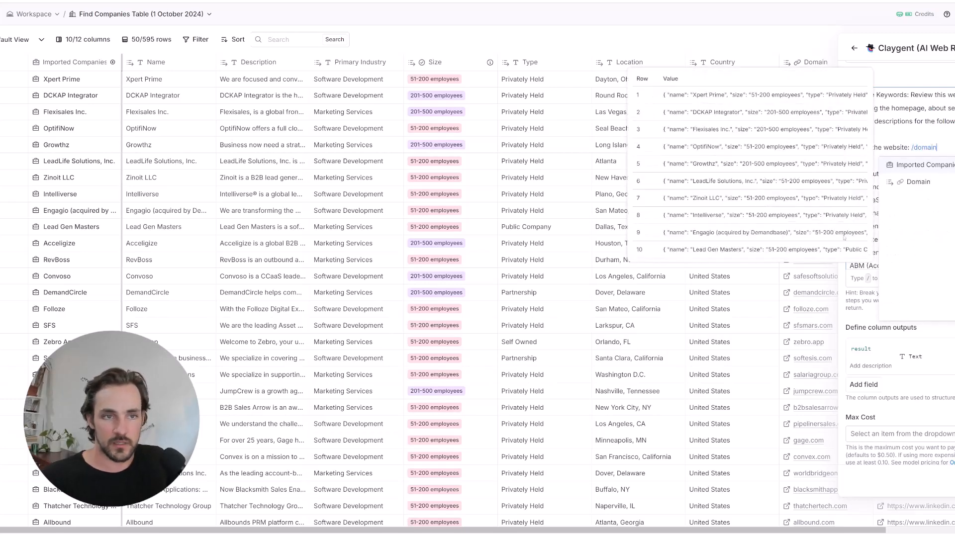
pyautogui.click(913, 184)
# - Check the mission's remaining scoring instructions and run the Claygent enrichment on the first ten rows
pyautogui.scroll(-10, 930, 166)
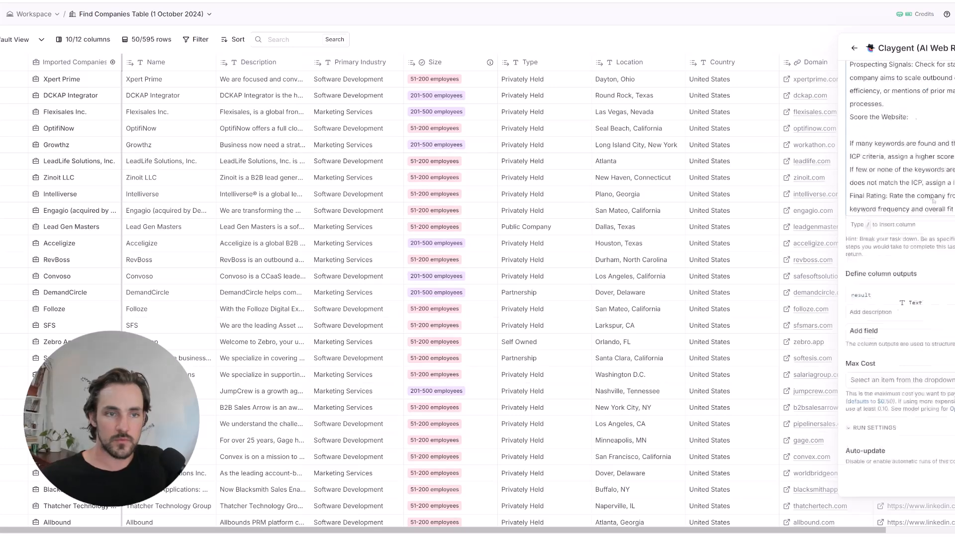
pyautogui.scroll(5, 895, 279)
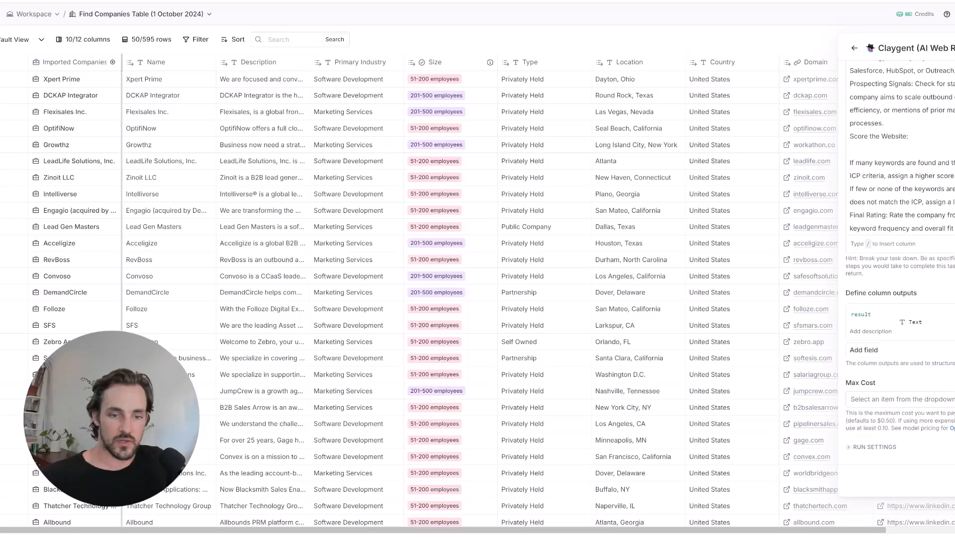
pyautogui.moveTo(865, 528); pyautogui.dragTo(938, 527)
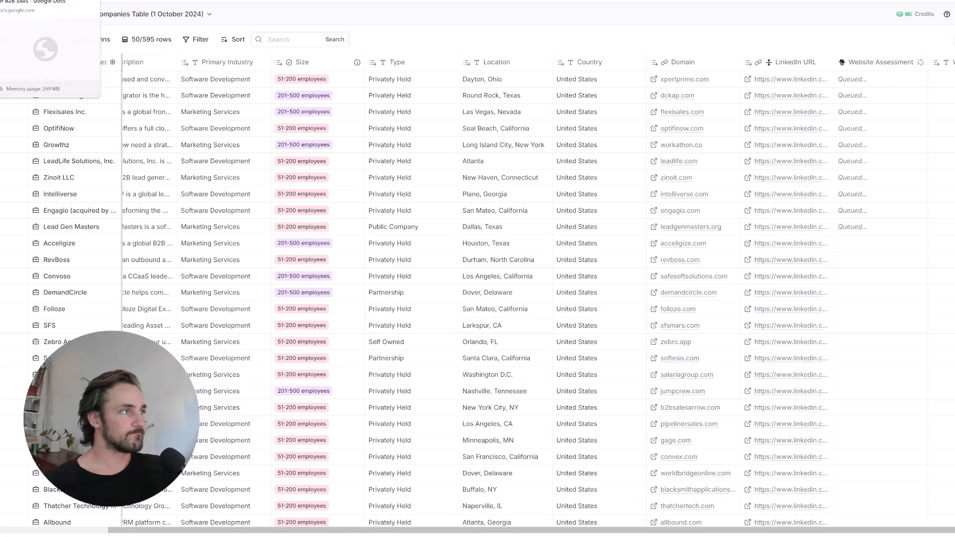
# - Switch to the Google Docs campaign document and start a new line below the Persona Level Research section
pyautogui.click(244, 0)
pyautogui.click(417, 162)
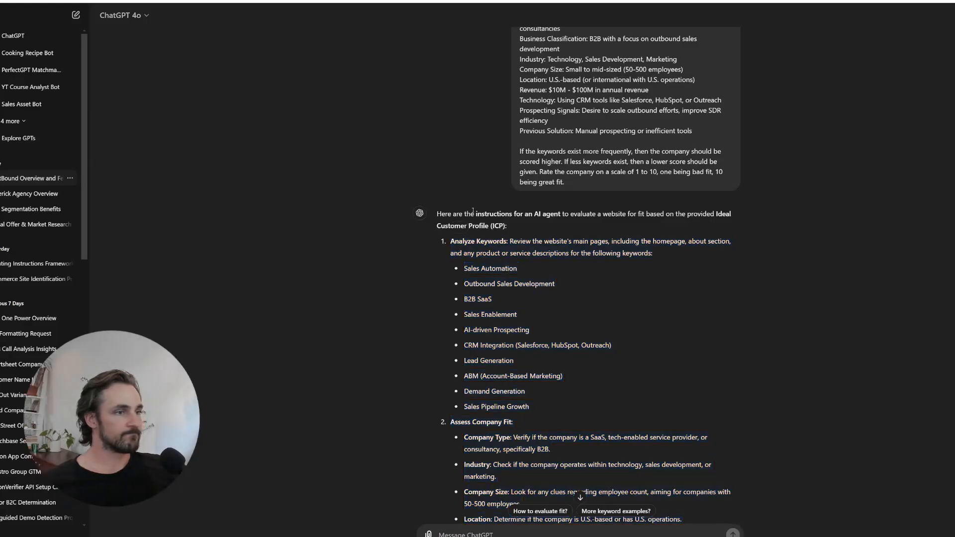
pyautogui.click(199, 0)
pyautogui.hotkey('ctrl', '-')
pyautogui.hotkey('ctrl', '-')
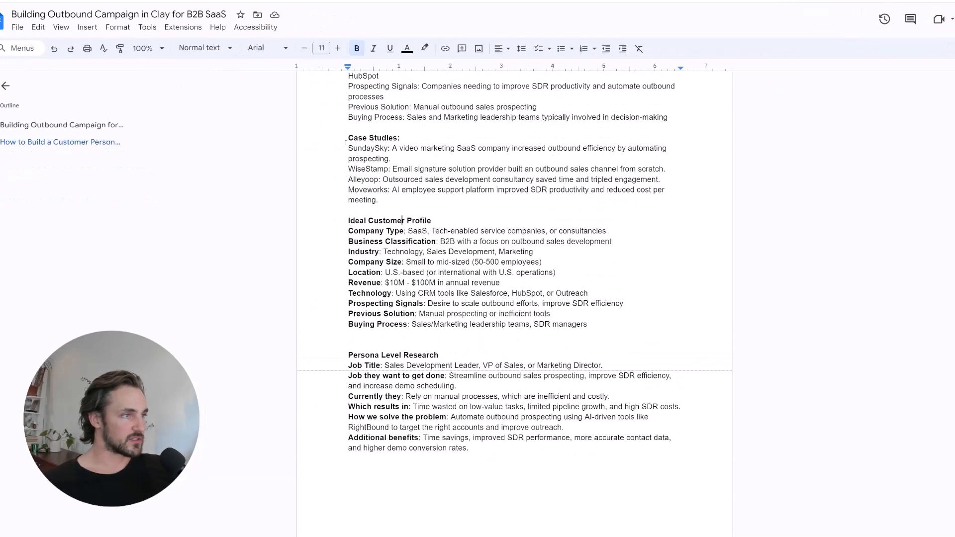
pyautogui.moveTo(368, 355); pyautogui.dragTo(348, 355)
pyautogui.click(417, 355)
pyautogui.scroll(-5, 416, 357)
pyautogui.click(413, 412)
pyautogui.press('Return')
# - Add the numbered list item "Build the company level list in clay. Qualify using ICP and keywords from research"
pyautogui.write('1. Buld')
pyautogui.press('BackSpace')
pyautogui.press('BackSpace')
pyautogui.write('il')
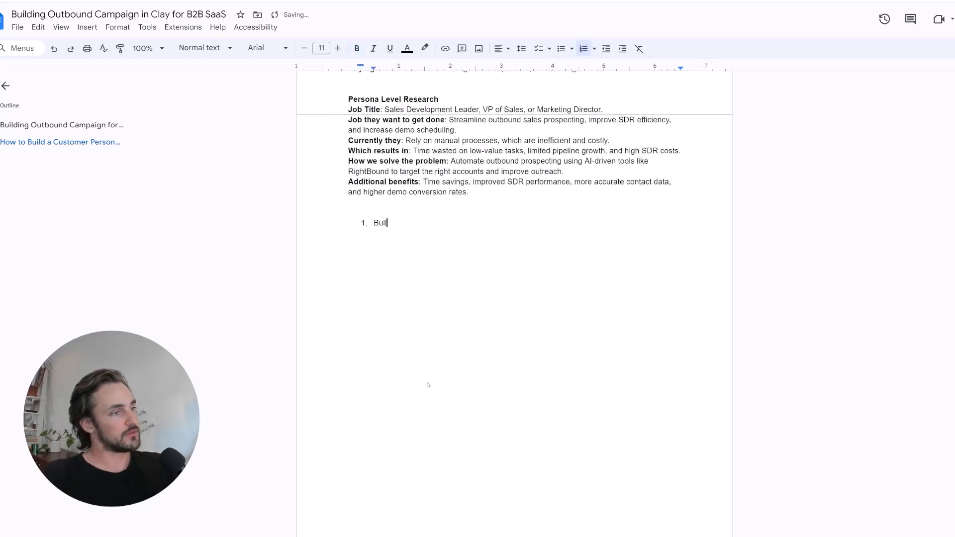
pyautogui.write('d th')
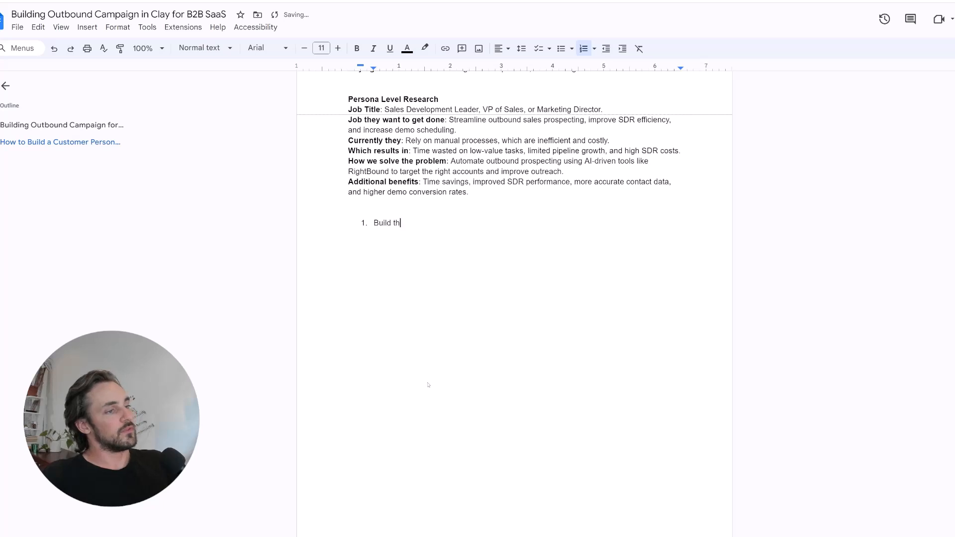
pyautogui.write('e company level list')
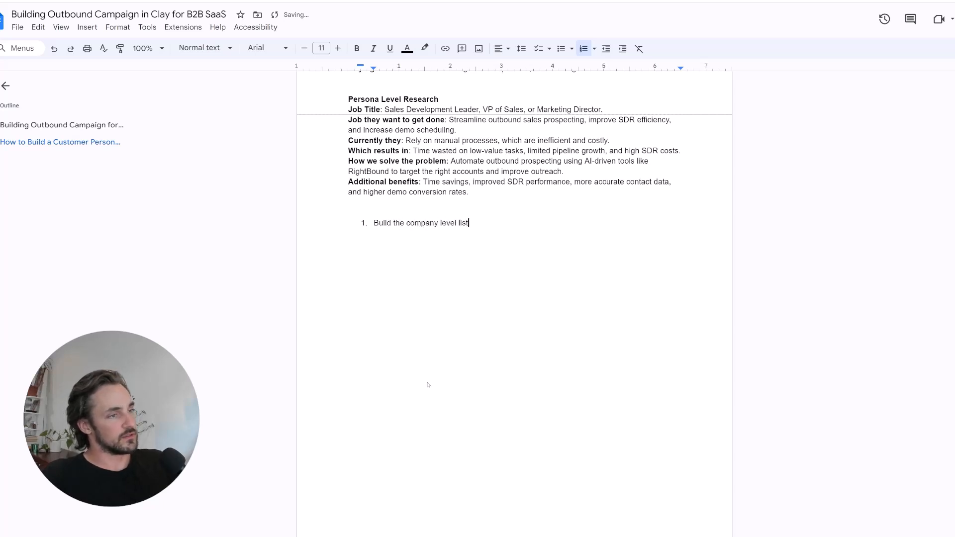
pyautogui.write(' in clay. ')
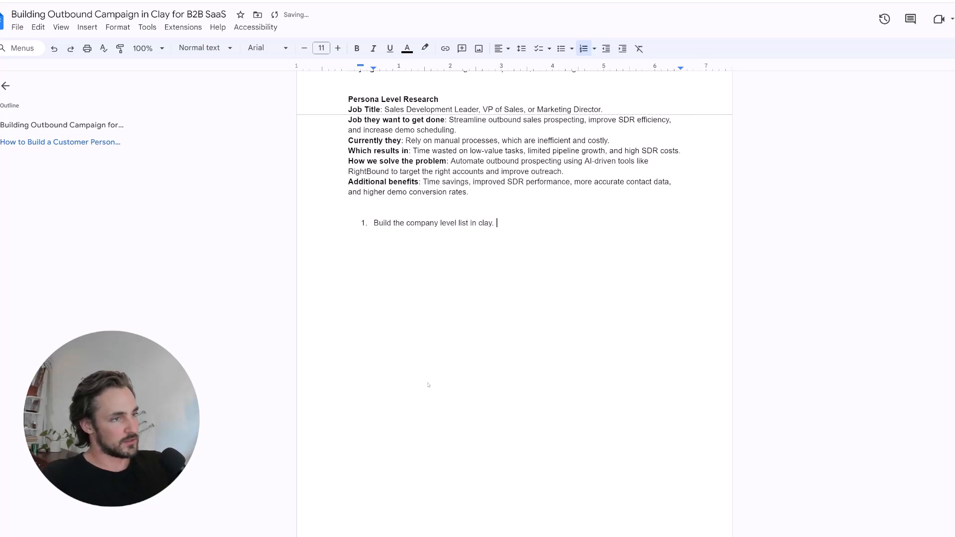
pyautogui.write('Qualify ')
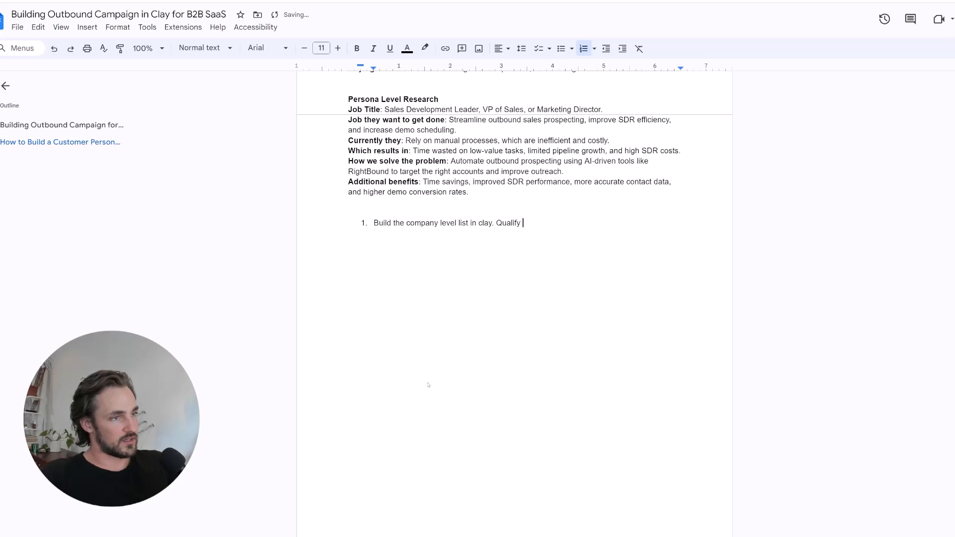
pyautogui.write('using ICP ')
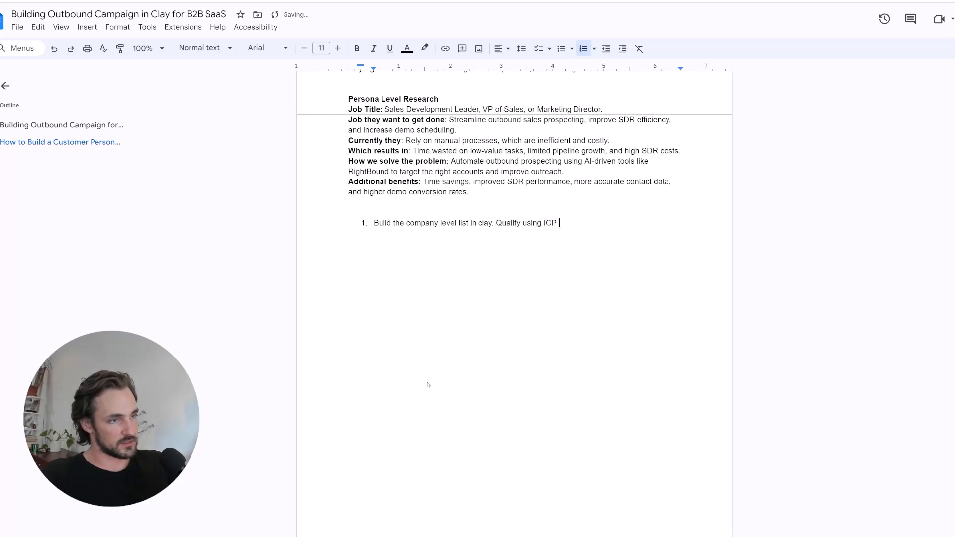
pyautogui.write('and key')
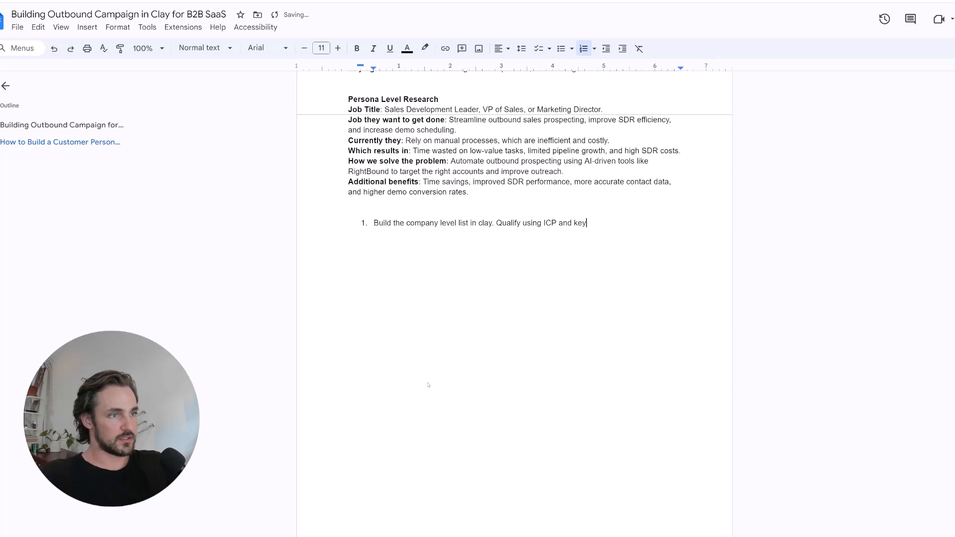
pyautogui.write('words from research')
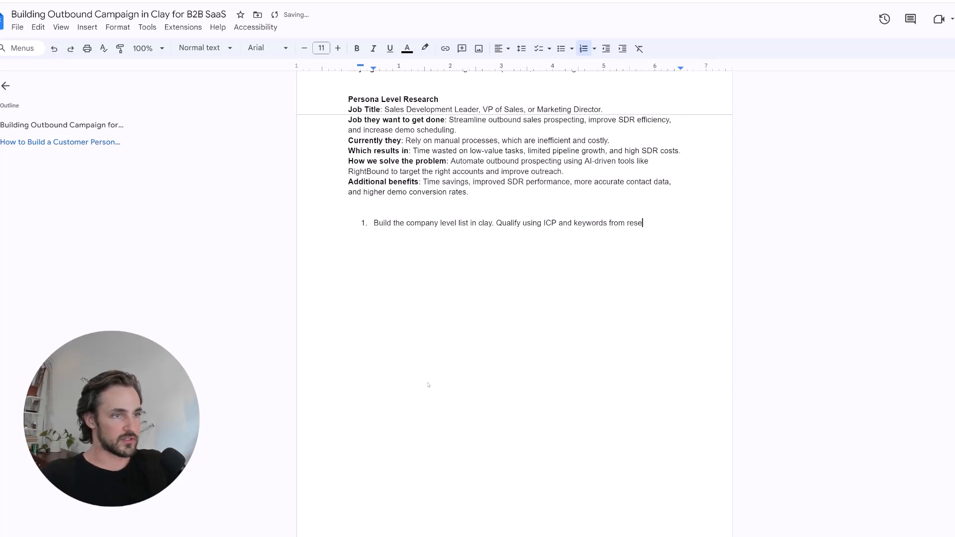
pyautogui.press('Return')
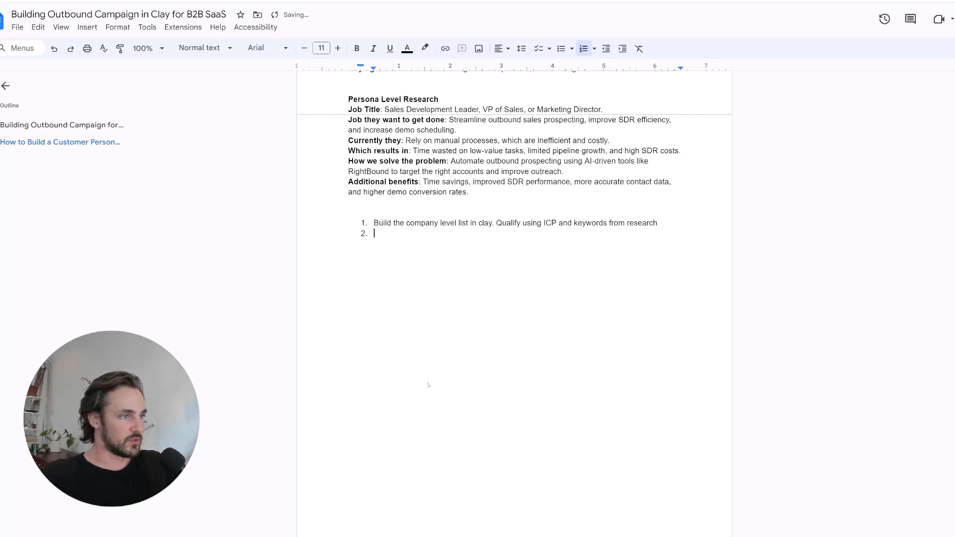
# - Write the second list item, "Score the list for fit based on ICP and keyword qualification prompt"
pyautogui.write('Score the leas')
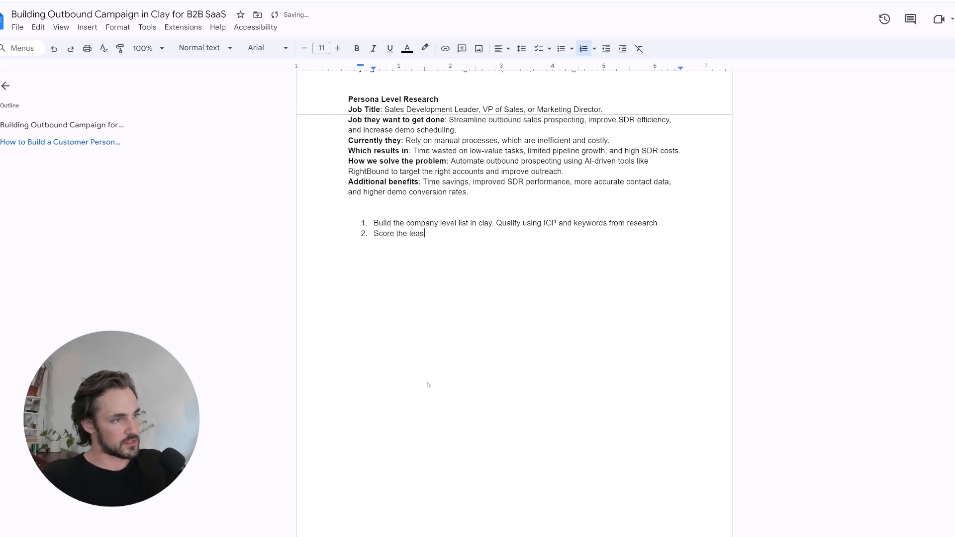
pyautogui.press('BackSpace')
pyautogui.write('ist for fit based on')
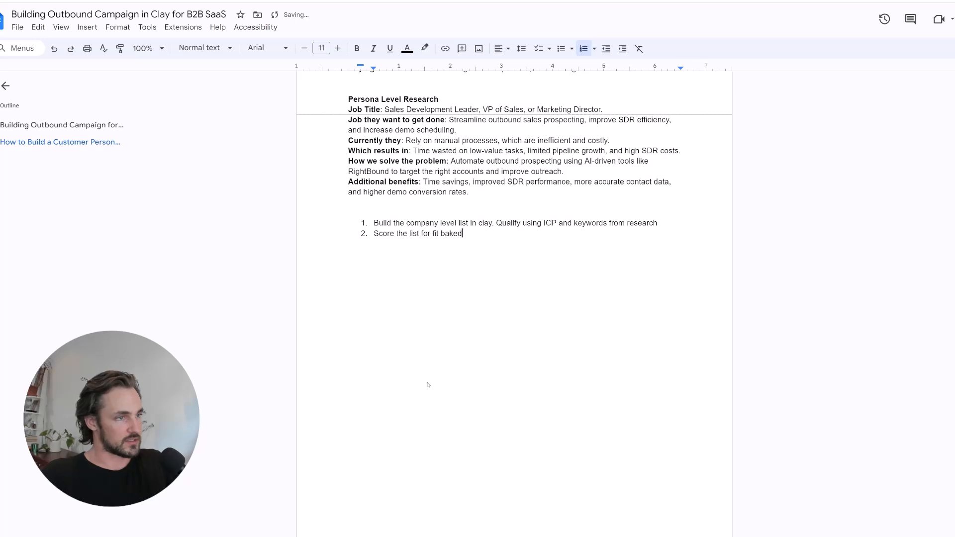
pyautogui.write(' ICP and K')
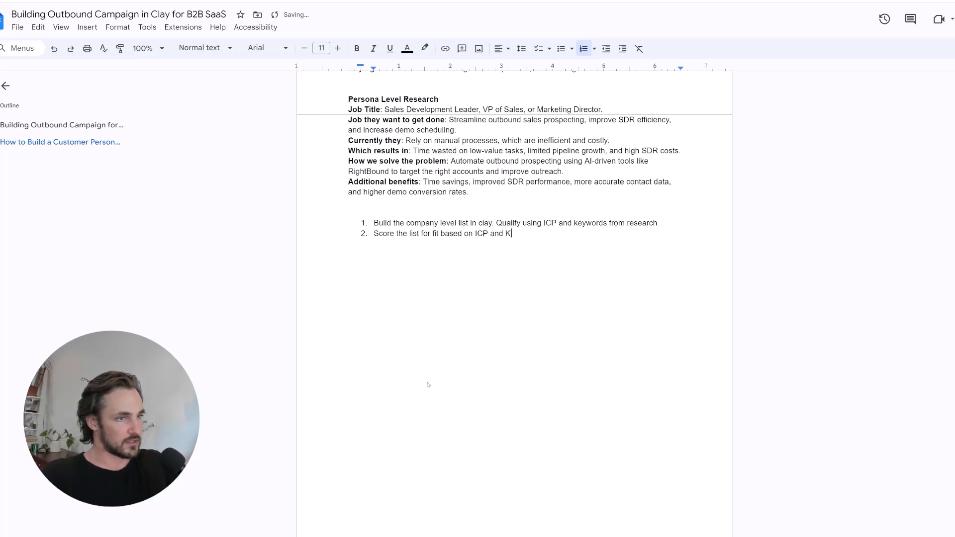
pyautogui.press('BackSpace')
pyautogui.write('keywor')
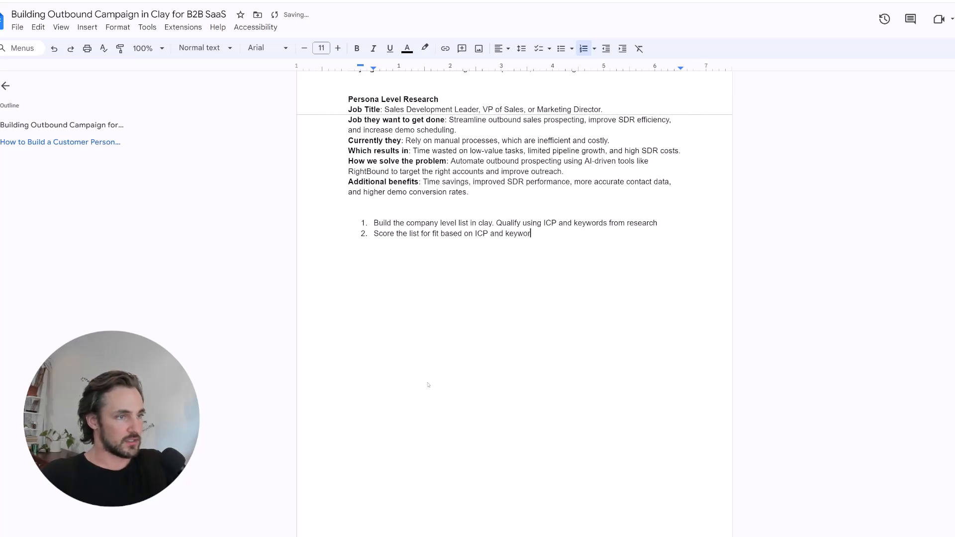
pyautogui.write('d qualifi')
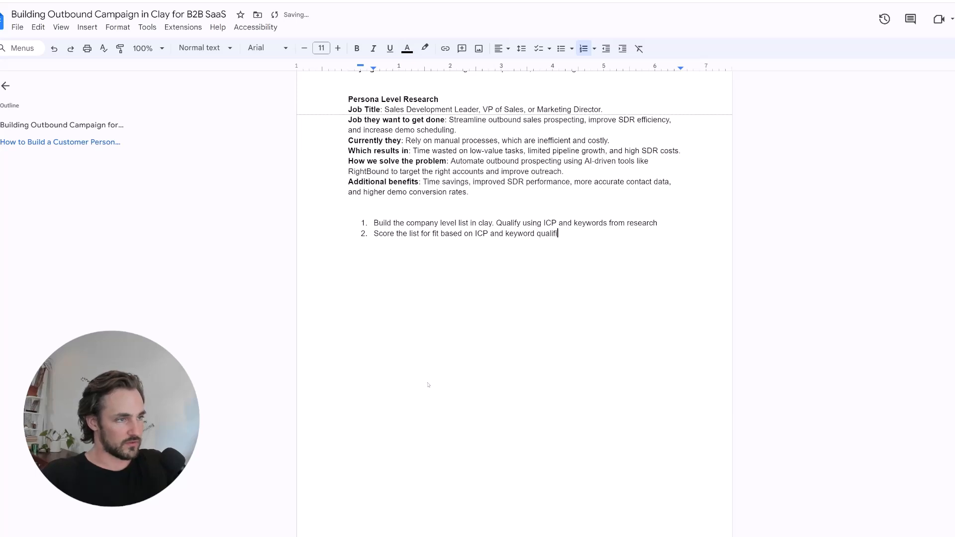
pyautogui.write('cation prompt')
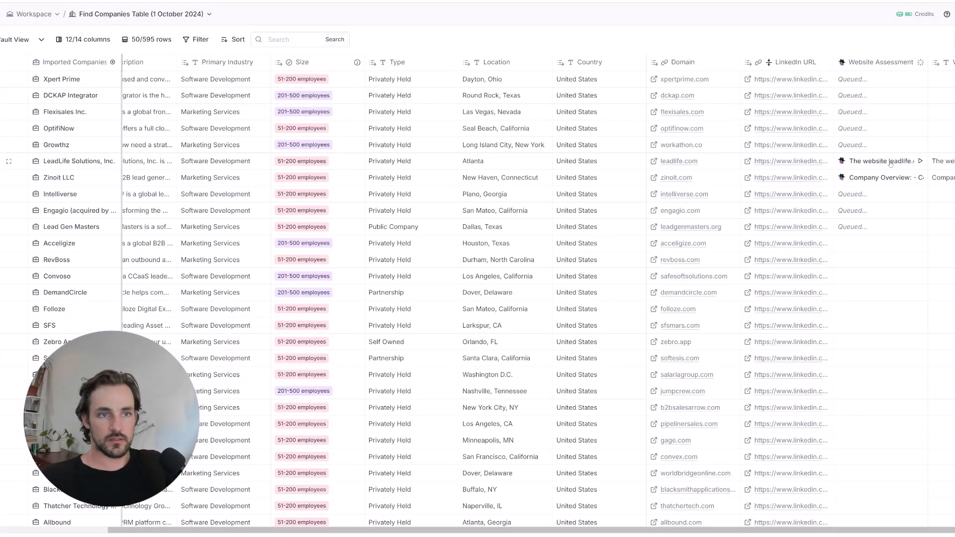
# - Switch to the Clay companies table and inspect the Website Assessment result for LeadLife Solutions
pyautogui.click(890, 163)
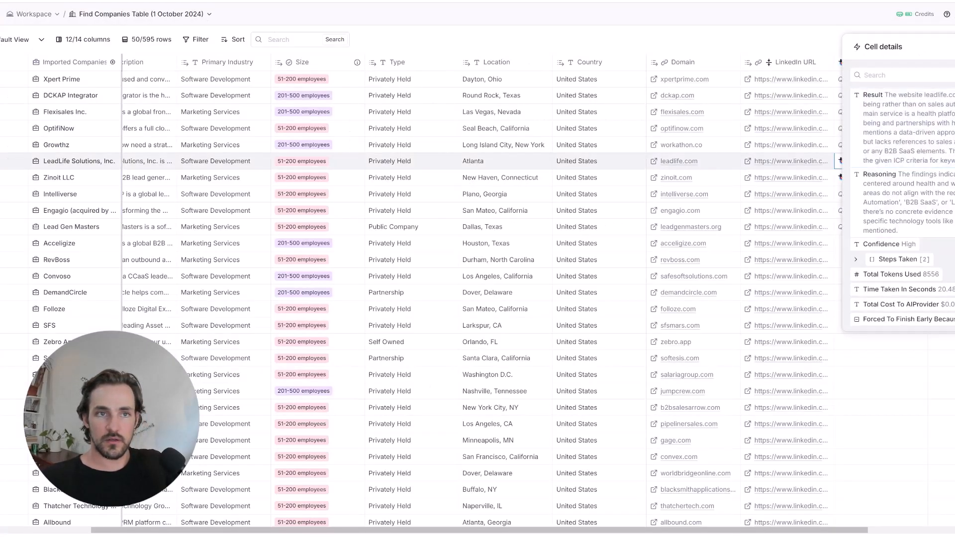
pyautogui.press('Escape')
# - Switch to ChatGPT and ask that the final output contain only the score and rationale, for example "10 - This company is a great fit because..."
pyautogui.hotkey('alt', 'Tab')
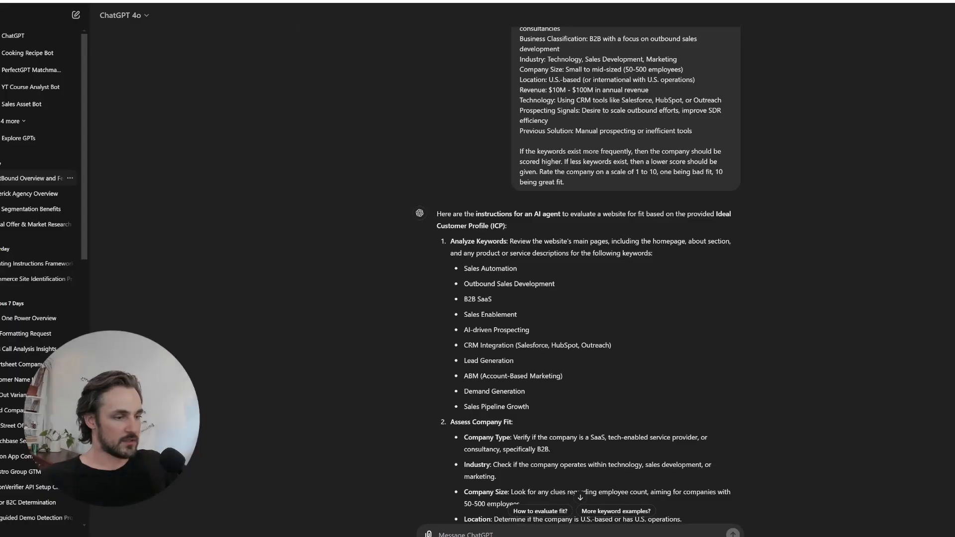
pyautogui.write('make ')
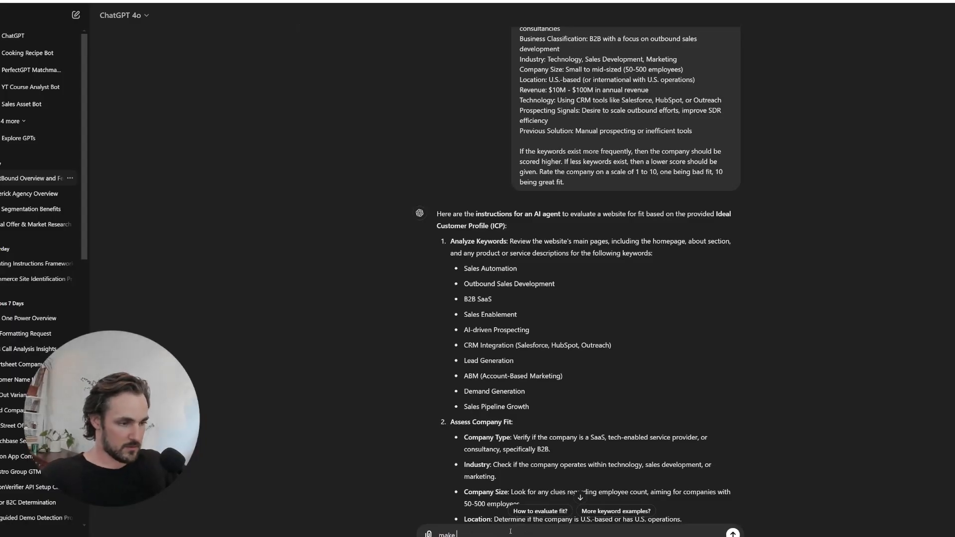
pyautogui.write('sure the final output is formatted')
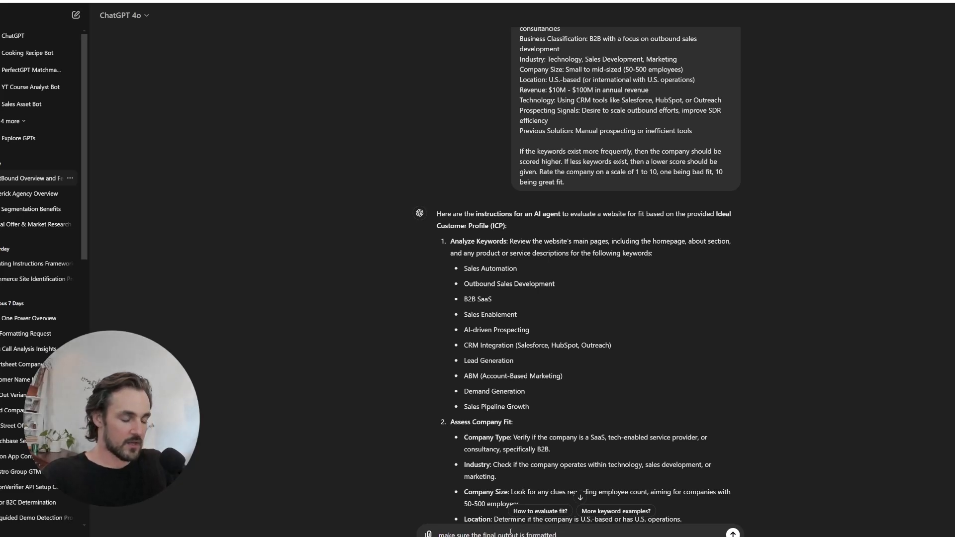
pyautogui.scroll(-4, 530, 363)
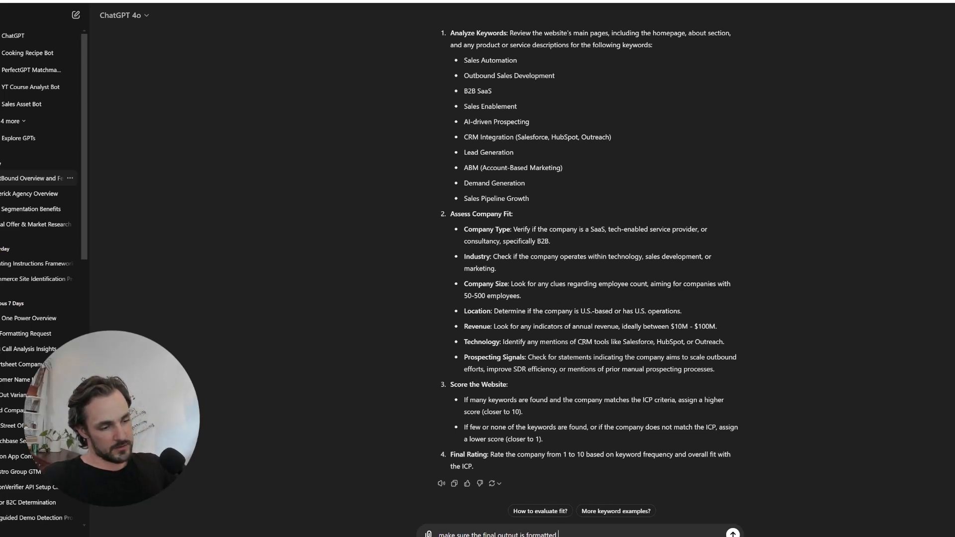
pyautogui.write('ik')
pyautogui.write('th only')
pyautogui.write(' the s')
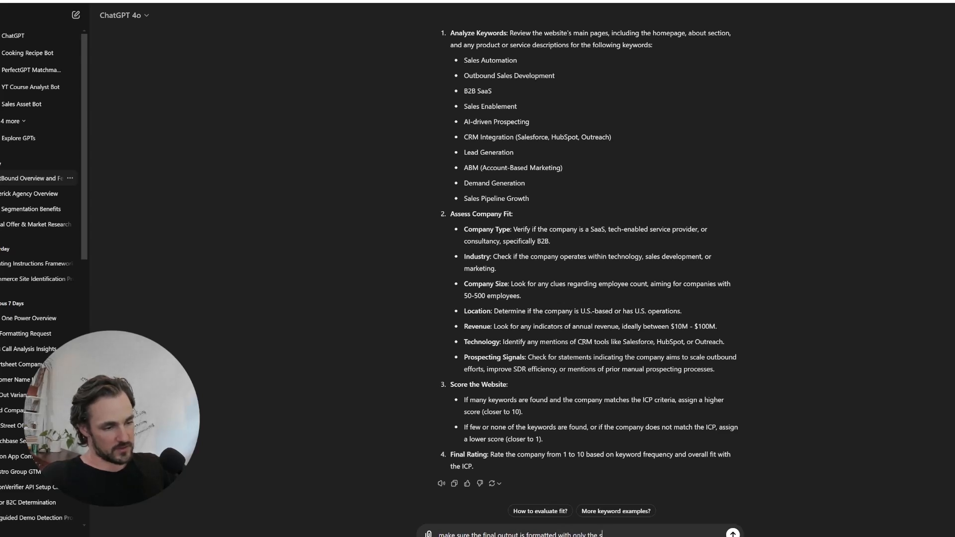
pyautogui.write('core and the rational')
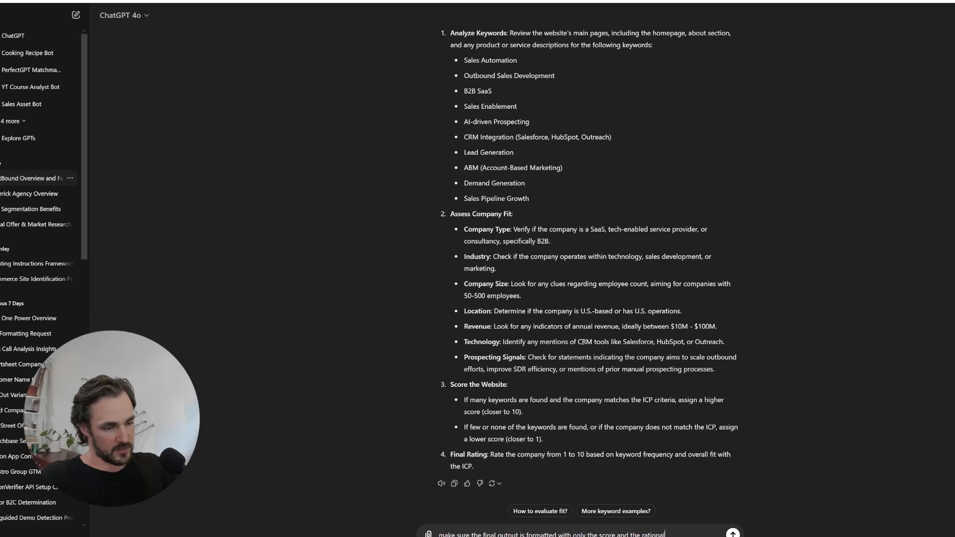
pyautogui.write('e, for exampl')
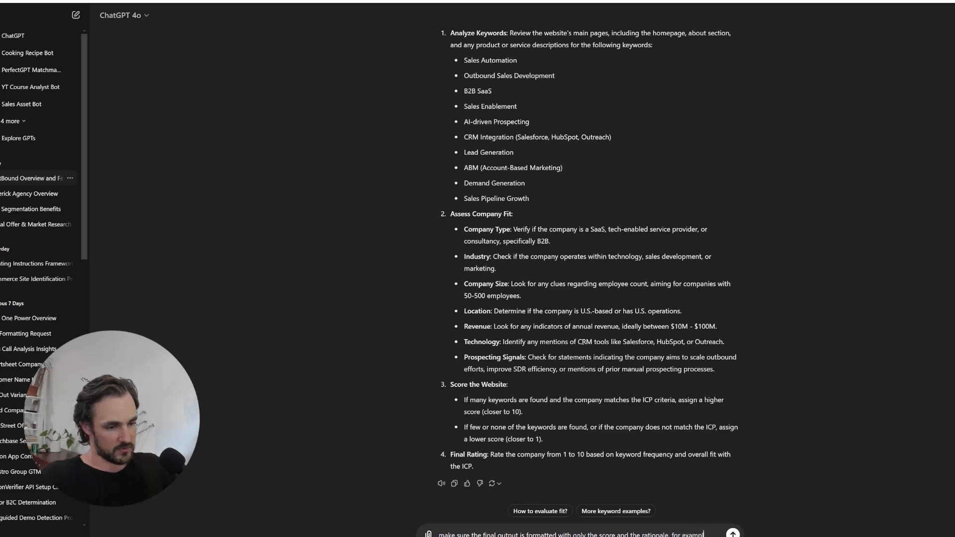
pyautogui.write('e "1')
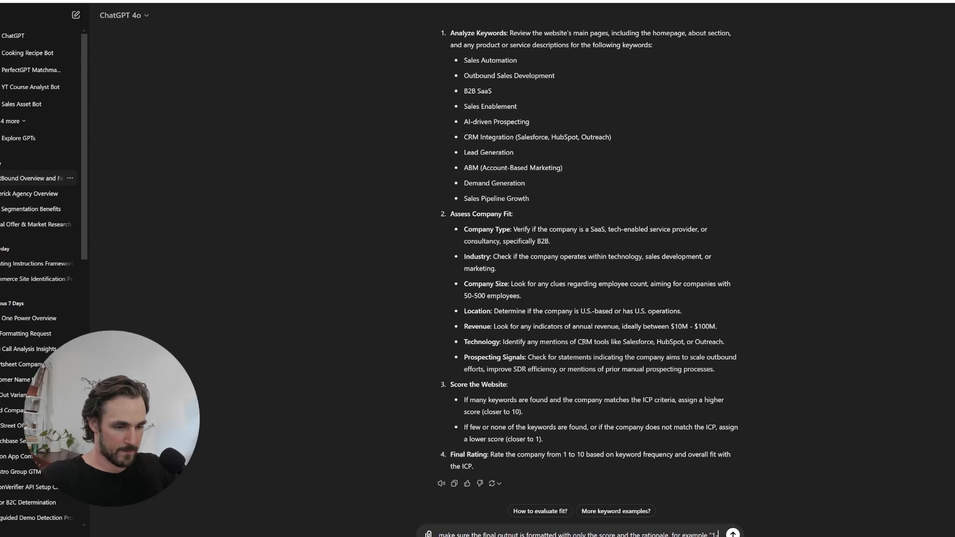
pyautogui.write('0 -')
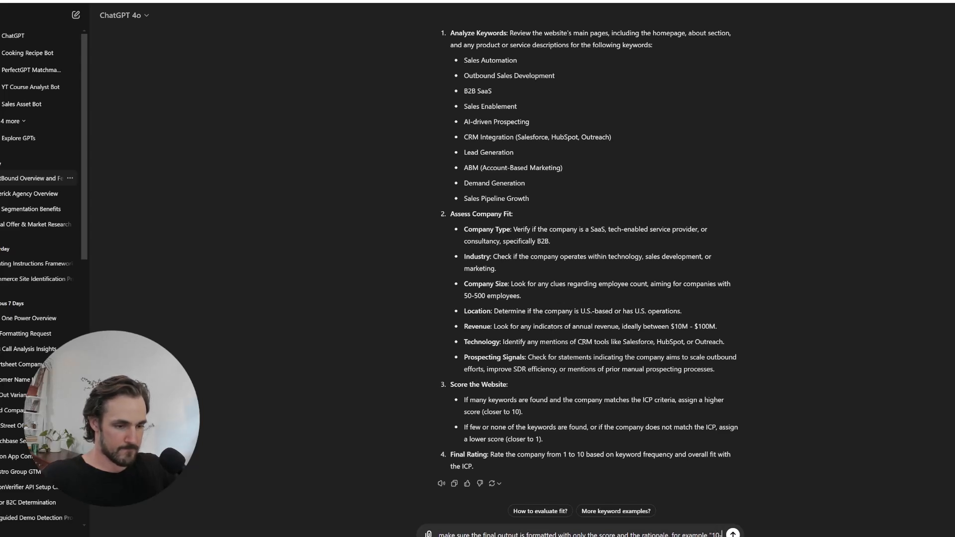
pyautogui.write(' This company is a great fit because..."')
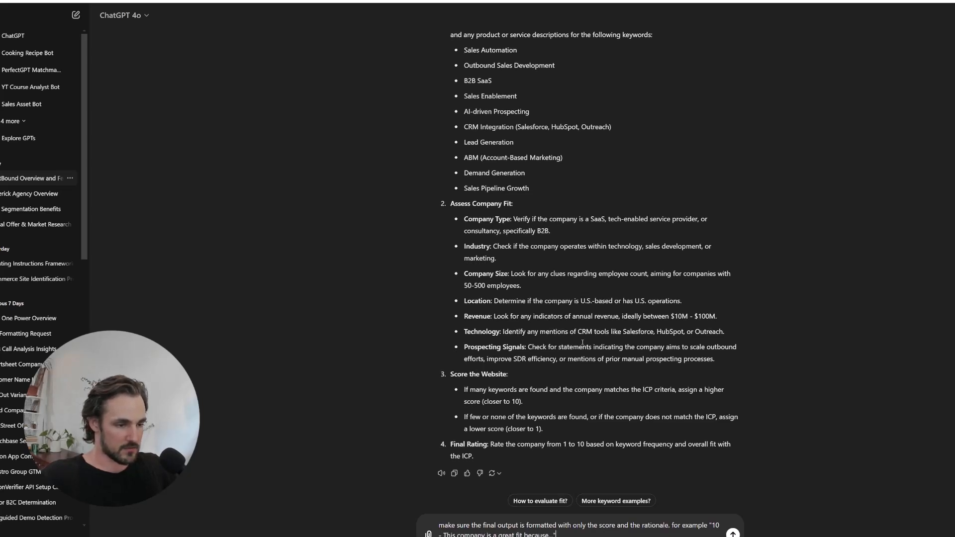
pyautogui.press('Return')
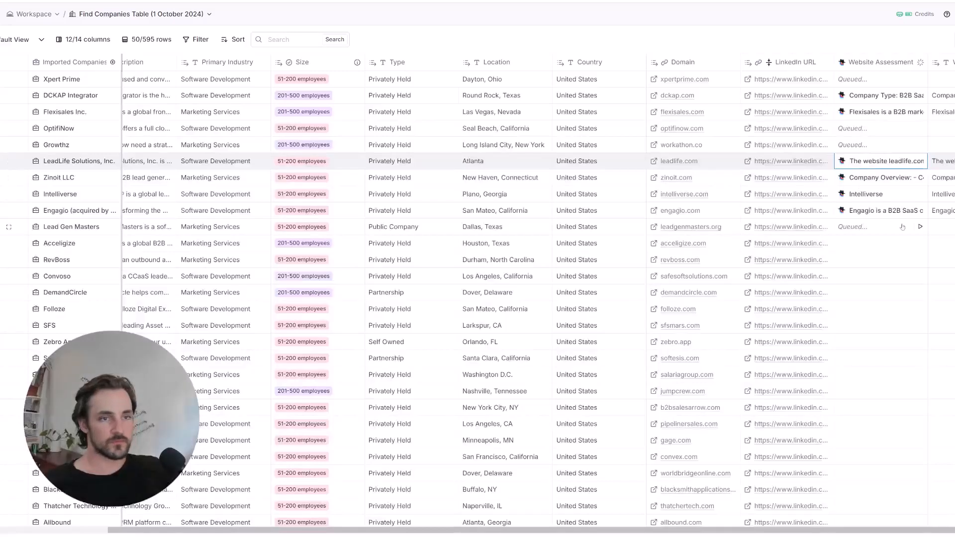
# - Check Engagio's Website Assessment result in Clay, and copy the Final Output section from ChatGPT's revised instructions
pyautogui.click(867, 213)
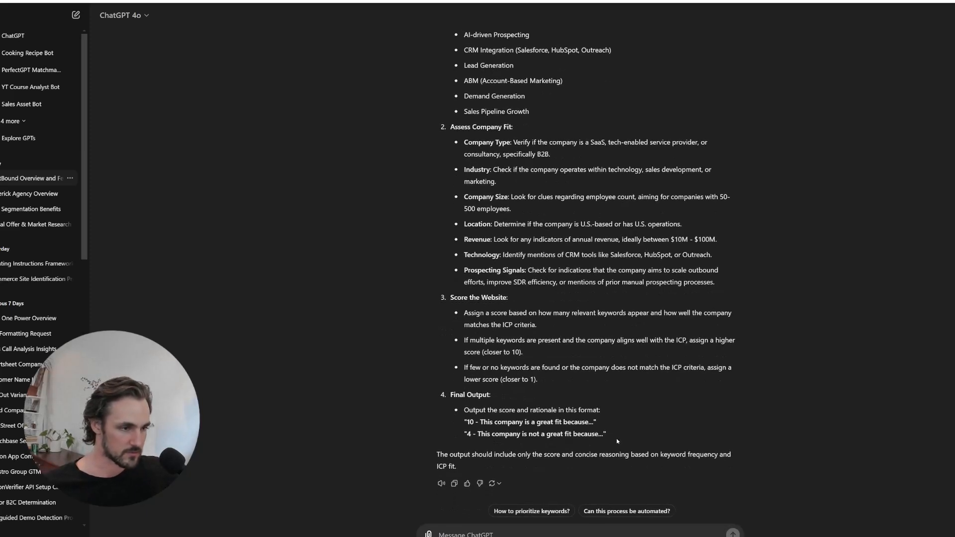
pyautogui.moveTo(611, 433); pyautogui.dragTo(452, 395)
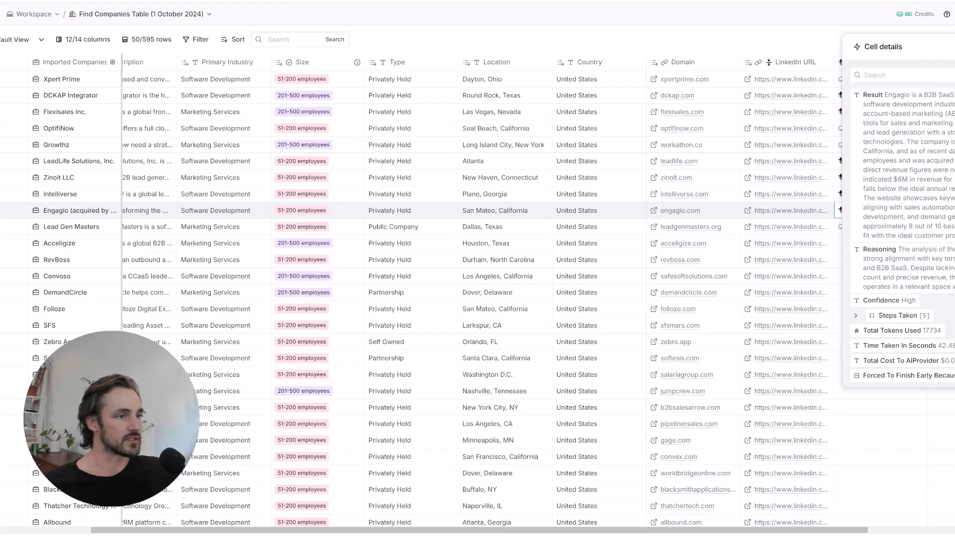
pyautogui.click(954, 47)
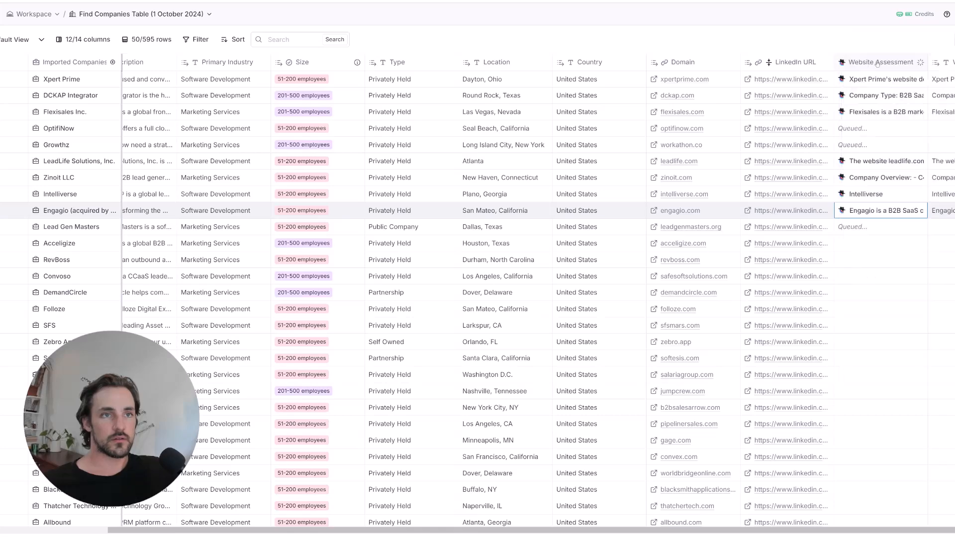
# - Replace the Final Rating text in the Website Assessment mission with the copied Final Output format and rerun it on the first ten rows
pyautogui.click(877, 63)
pyautogui.click(877, 104)
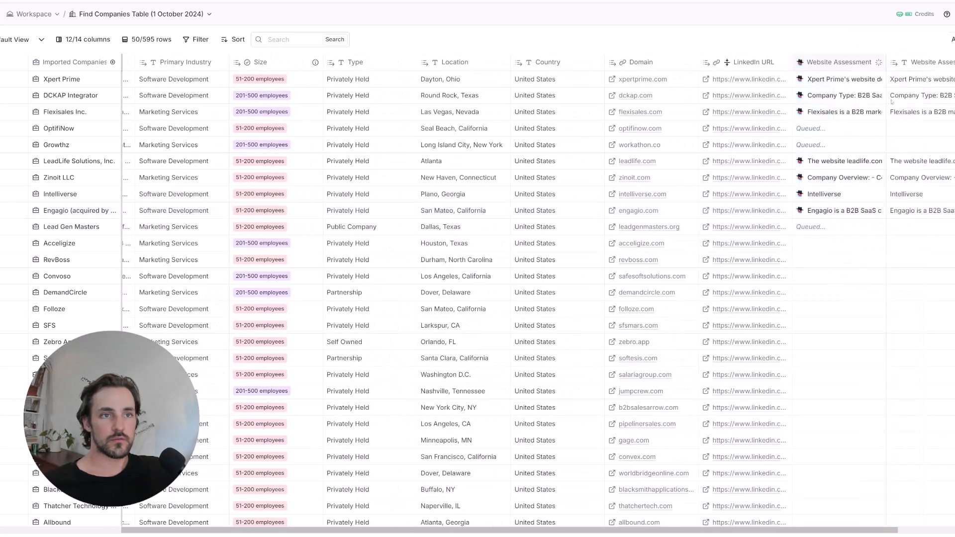
pyautogui.scroll(-10, 902, 211)
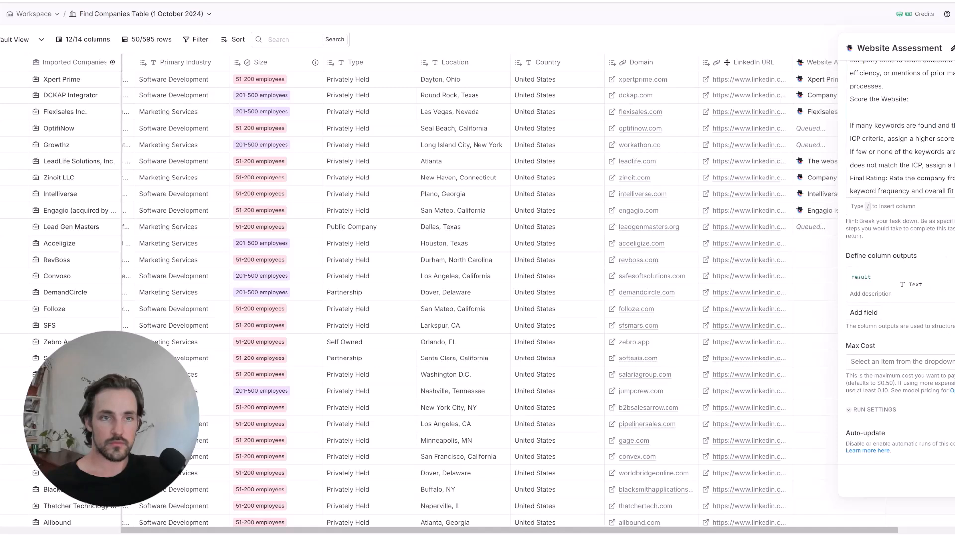
pyautogui.moveTo(954, 192); pyautogui.dragTo(849, 185)
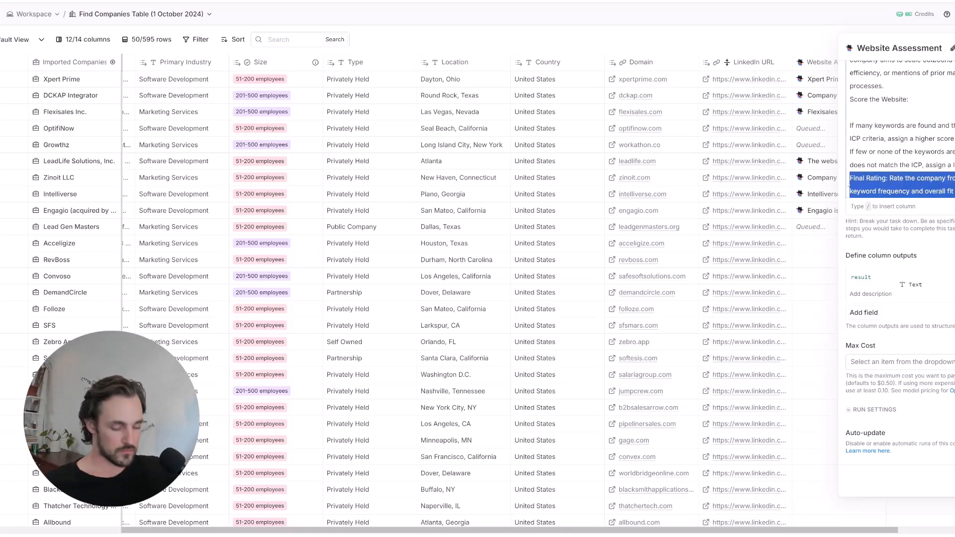
pyautogui.hotkey('ctrl', 'v')
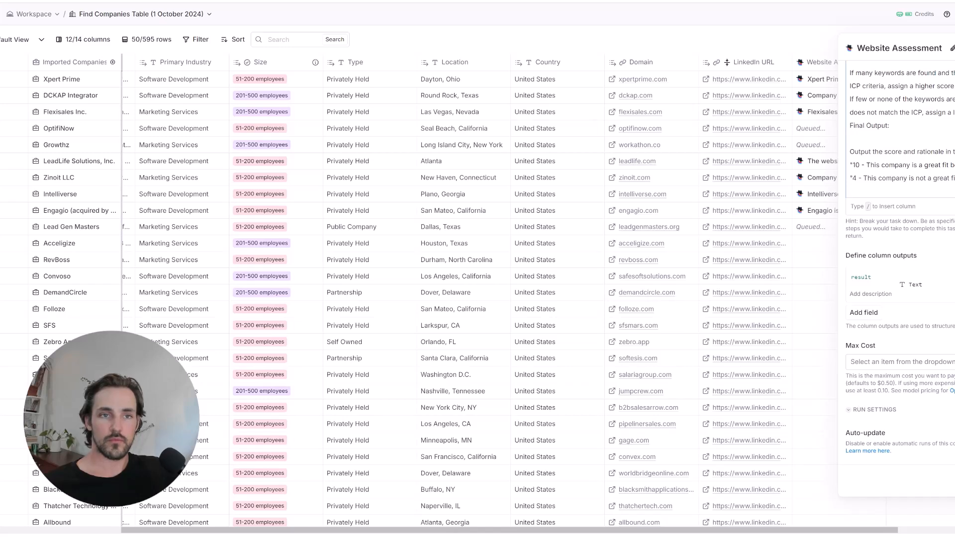
pyautogui.click(954, 481)
pyautogui.click(945, 502)
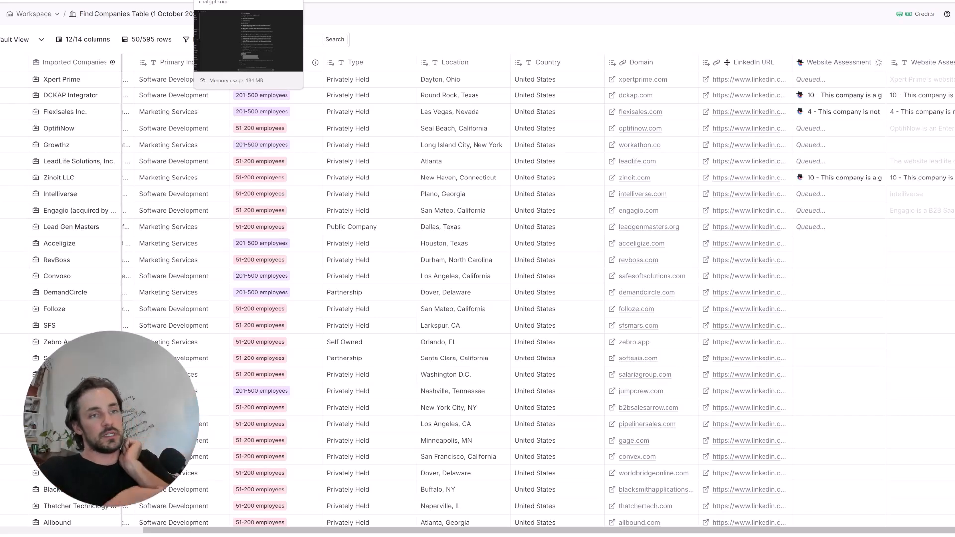
# - Inspect the Website Assessment result for Flexisales Inc. and check where its people are based on the company's LinkedIn page
pyautogui.click(842, 110)
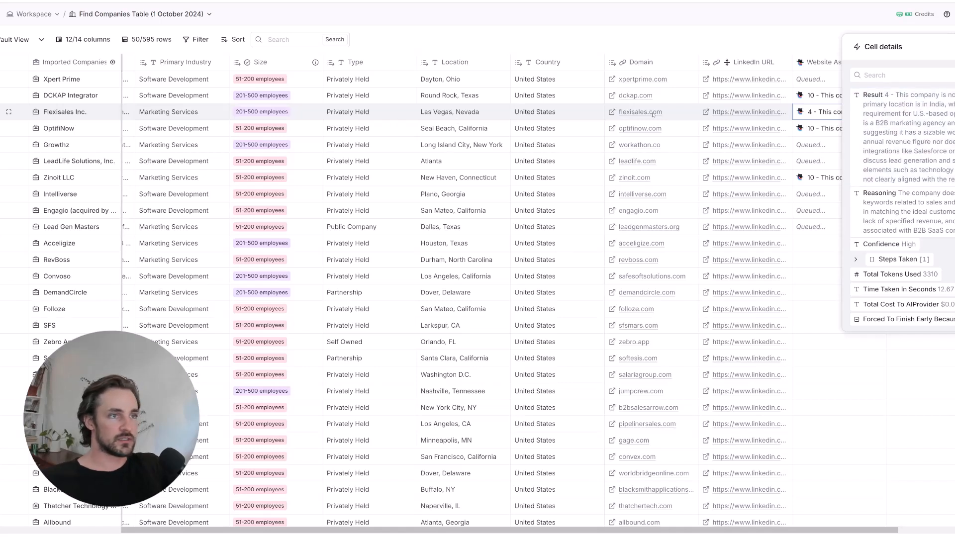
pyautogui.click(705, 113)
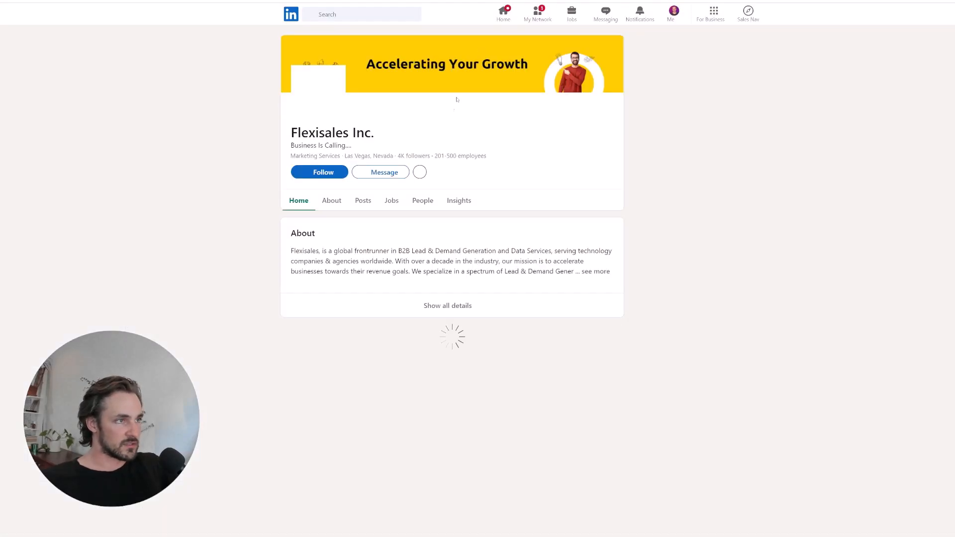
pyautogui.moveTo(290, 156); pyautogui.dragTo(498, 156)
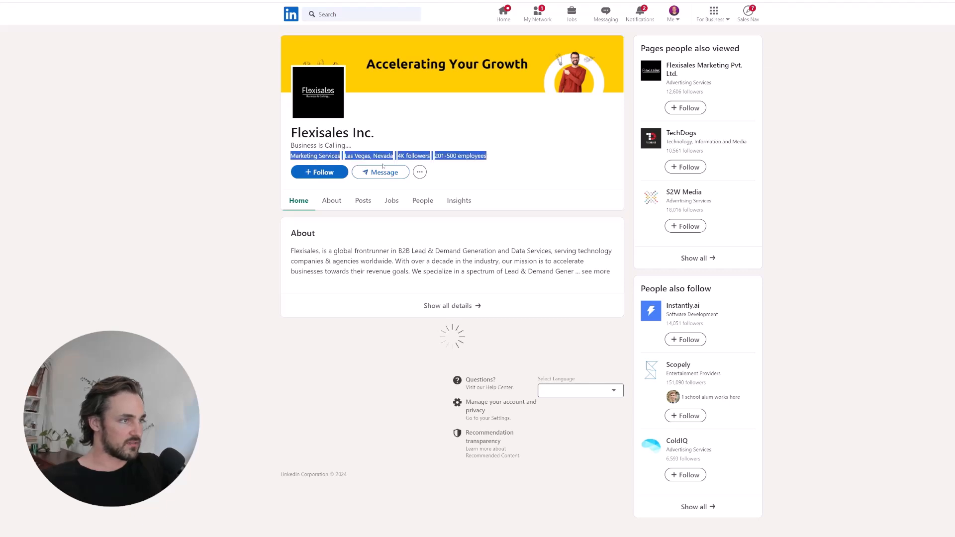
pyautogui.click(419, 197)
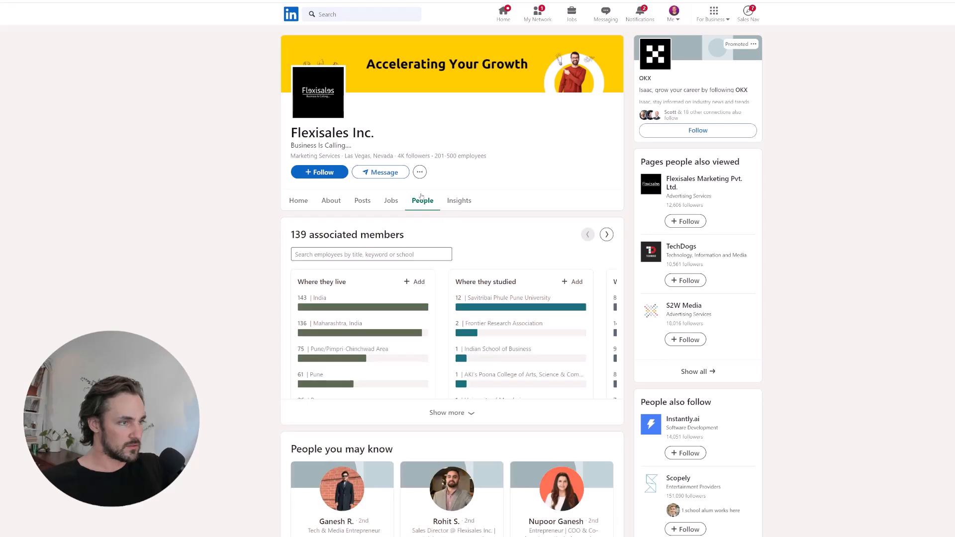
pyautogui.scroll(-1, 319, 263)
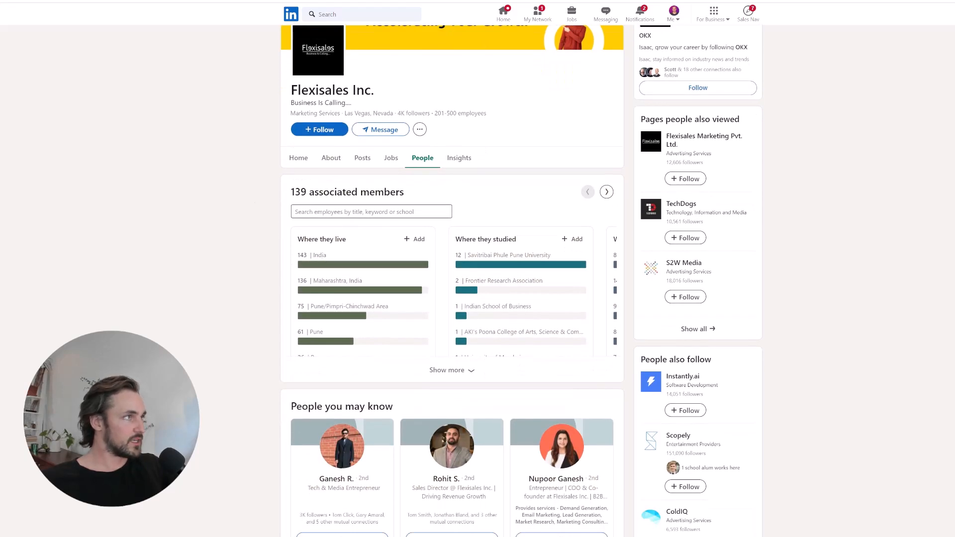
pyautogui.hotkey('ctrl', 'w')
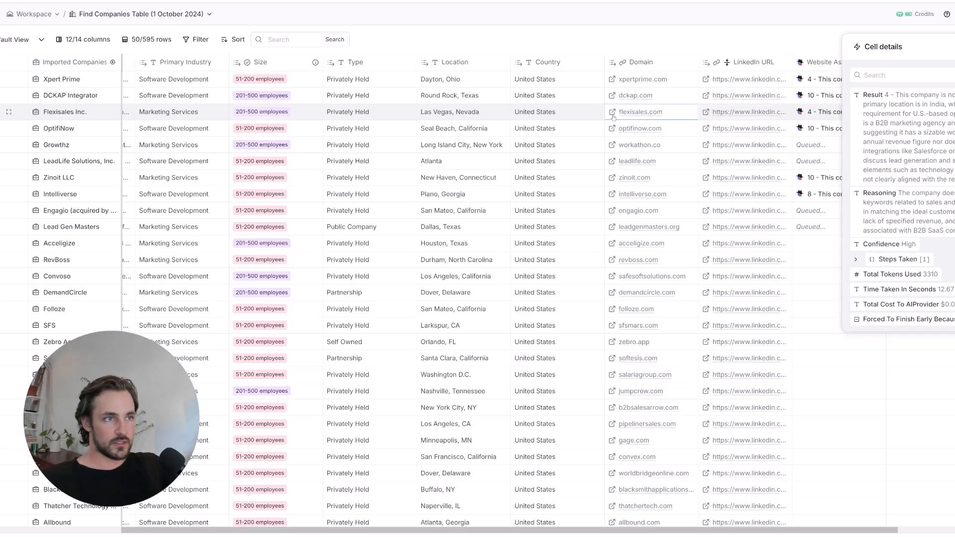
# - Open the Flexisales website's contact page and compare its USA and India offices with the location listed in the Clay table
pyautogui.click(613, 114)
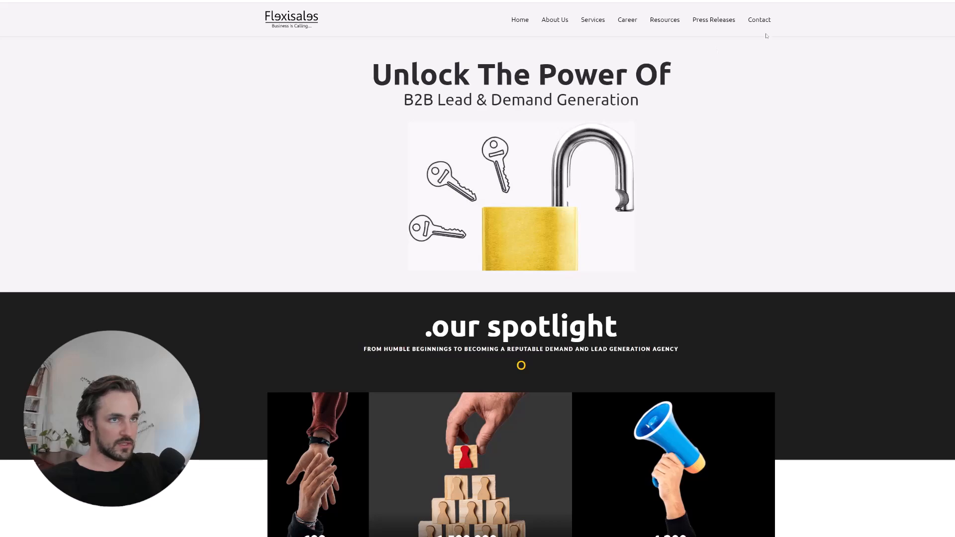
pyautogui.click(759, 20)
pyautogui.scroll(-5, 397, 337)
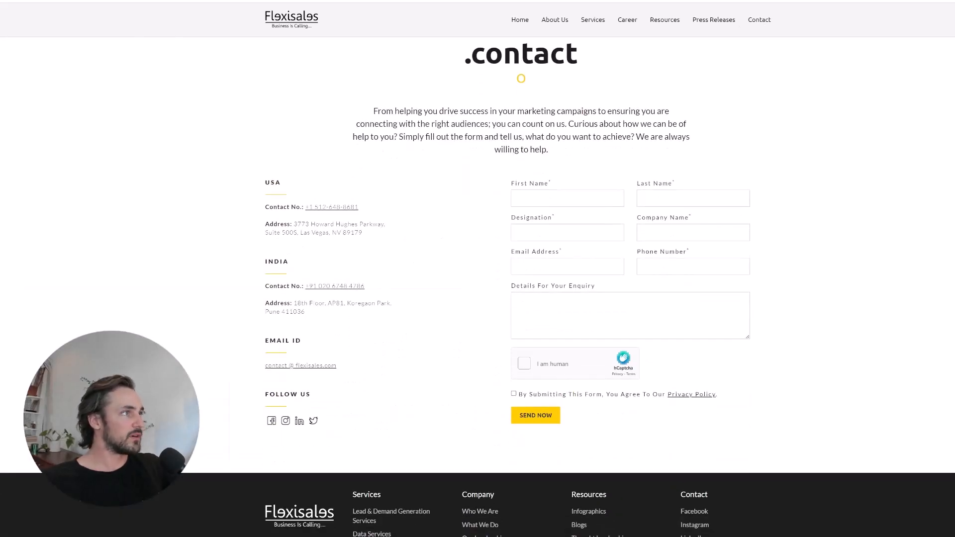
pyautogui.hotkey('ctrl', 'w')
pyautogui.moveTo(477, 113); pyautogui.dragTo(520, 114)
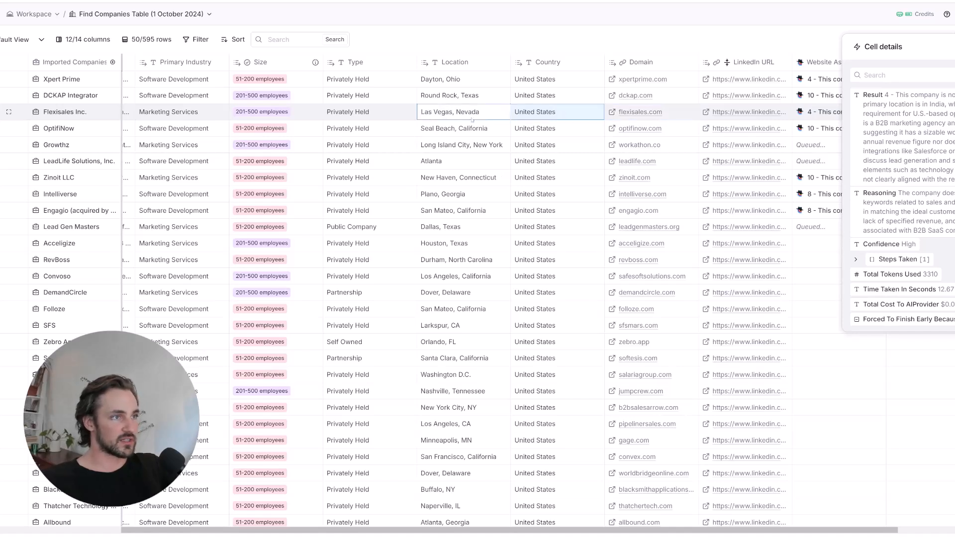
pyautogui.hotkey('ctrl', 'Tab')
pyautogui.moveTo(272, 190); pyautogui.dragTo(428, 241)
pyautogui.moveTo(264, 257); pyautogui.dragTo(393, 317)
pyautogui.click(393, 317)
pyautogui.scroll(6, 223, 152)
pyautogui.hotkey('ctrl', 'shift', 'Tab')
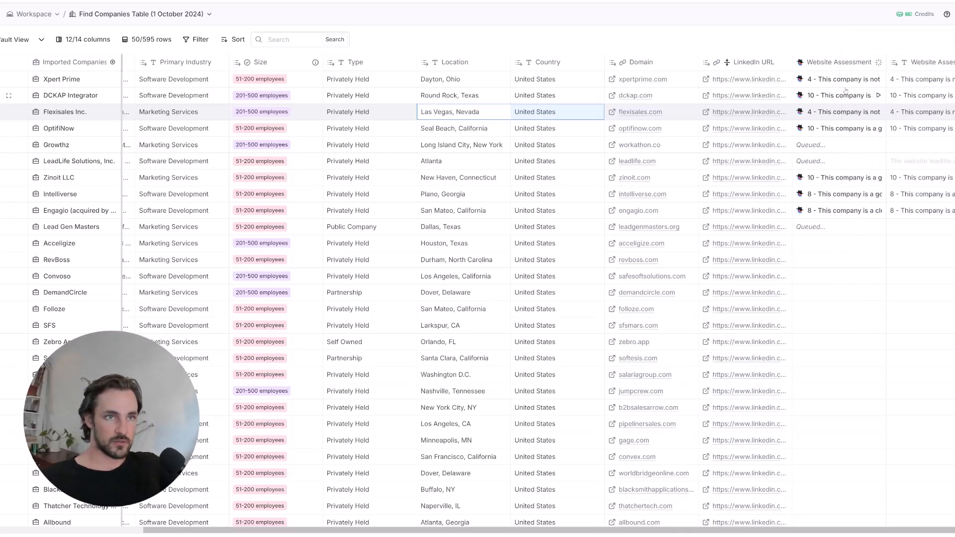
# - Inspect the Website Assessment results for Xpert Prime and Zinoit LLC, and rerun the assessment for Growthz
pyautogui.click(844, 80)
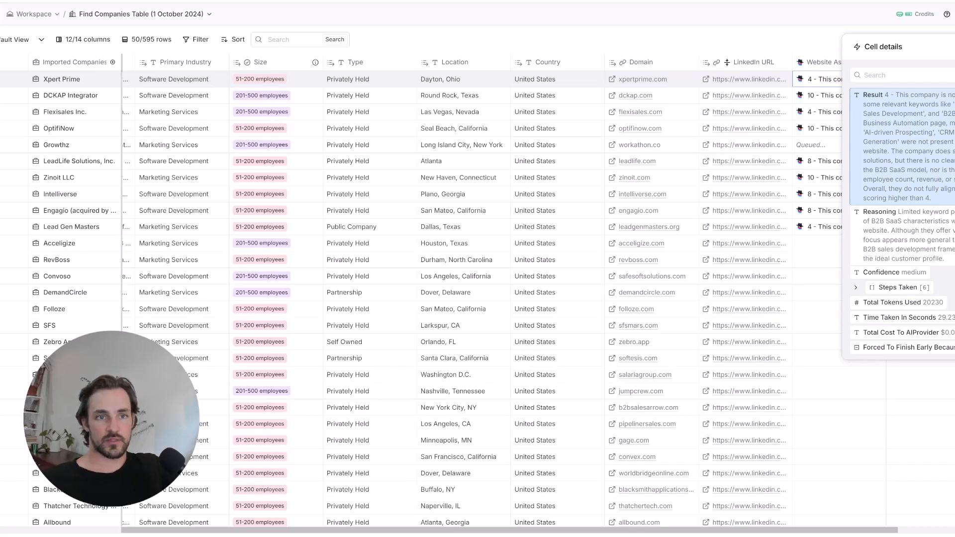
pyautogui.click(954, 47)
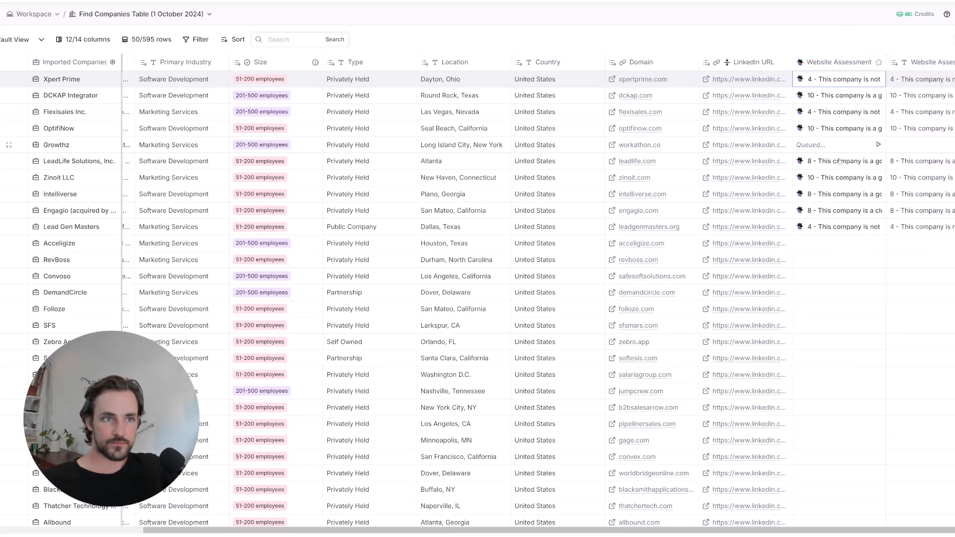
pyautogui.click(840, 177)
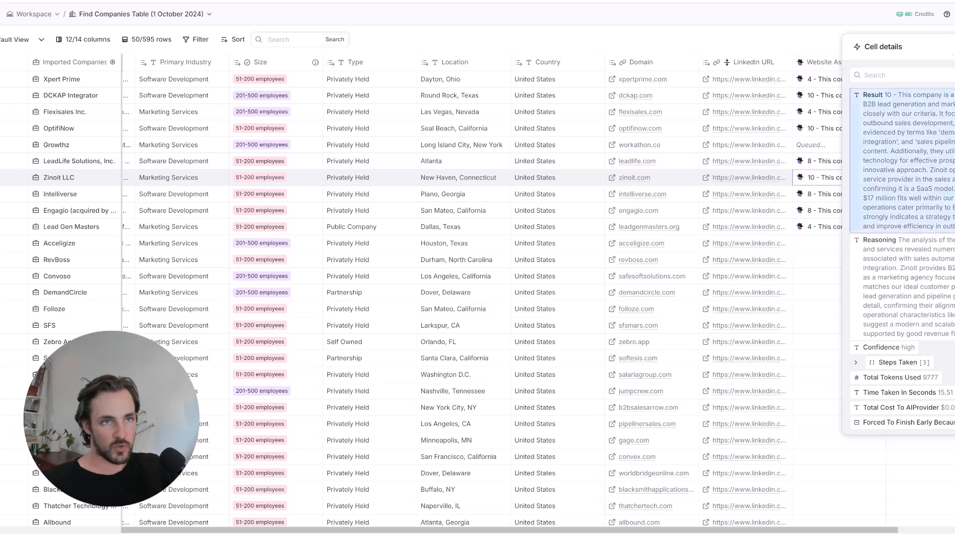
pyautogui.click(953, 47)
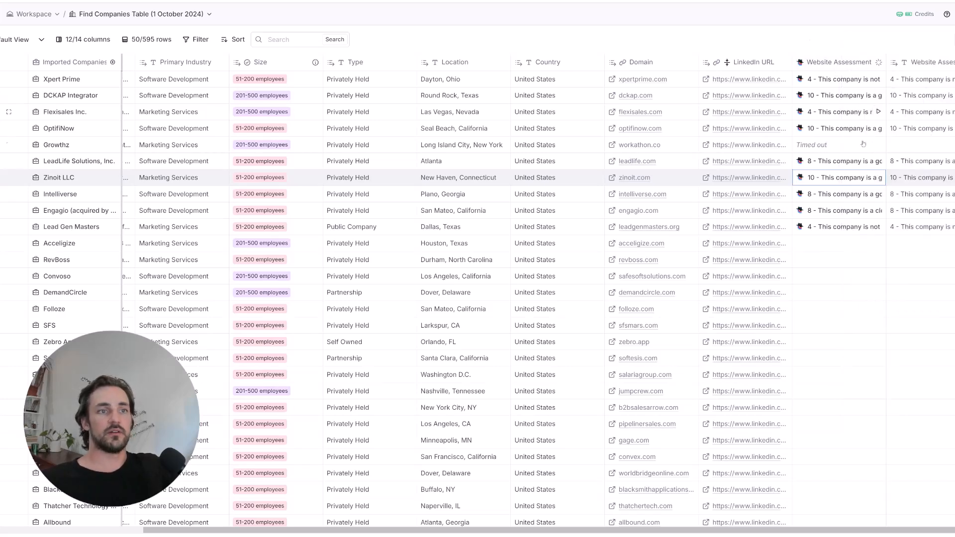
pyautogui.click(873, 143)
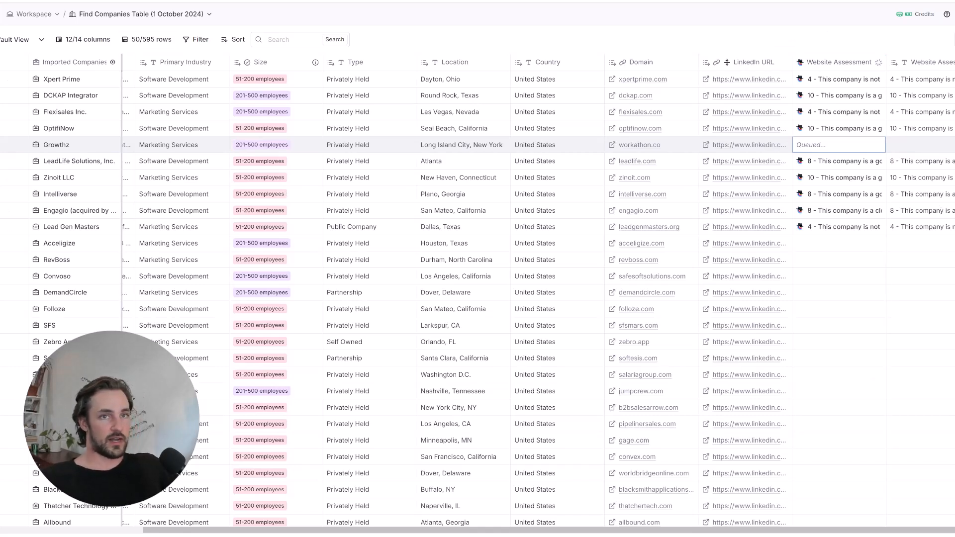
# - Start a people search at the table's companies and review the target job titles under Persona Level Research in the campaign document
pyautogui.click(954, 39)
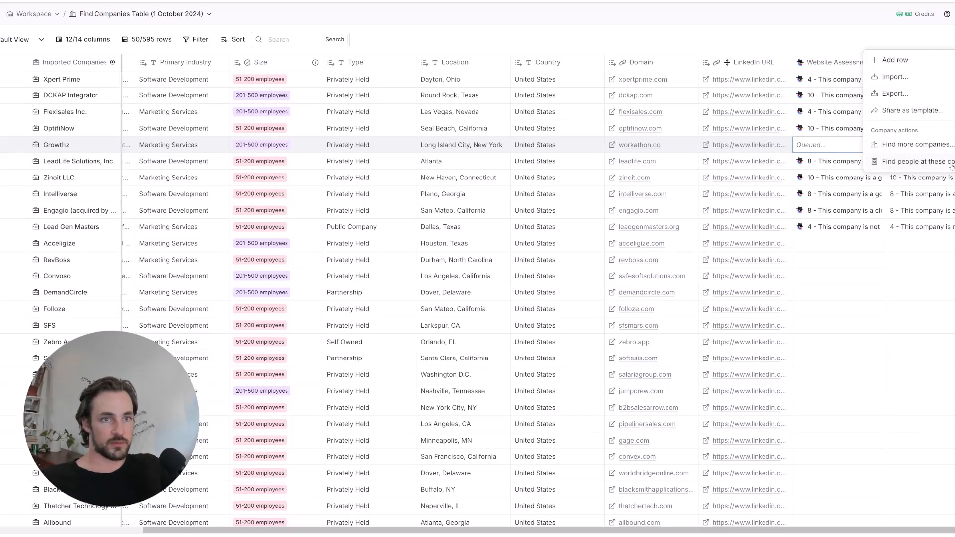
pyautogui.click(915, 161)
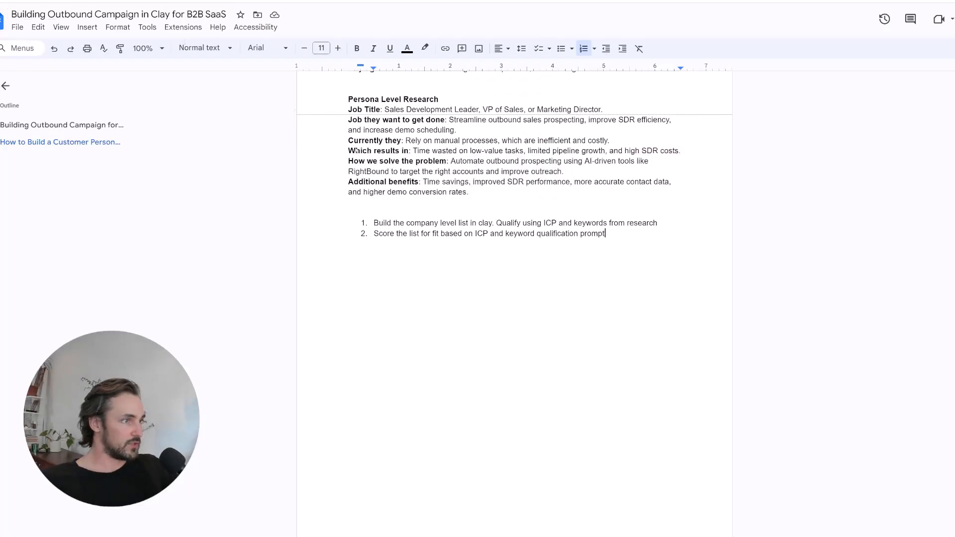
pyautogui.scroll(5, 515, 299)
pyautogui.moveTo(384, 322); pyautogui.dragTo(479, 323)
pyautogui.click(615, 321)
pyautogui.click(479, 323)
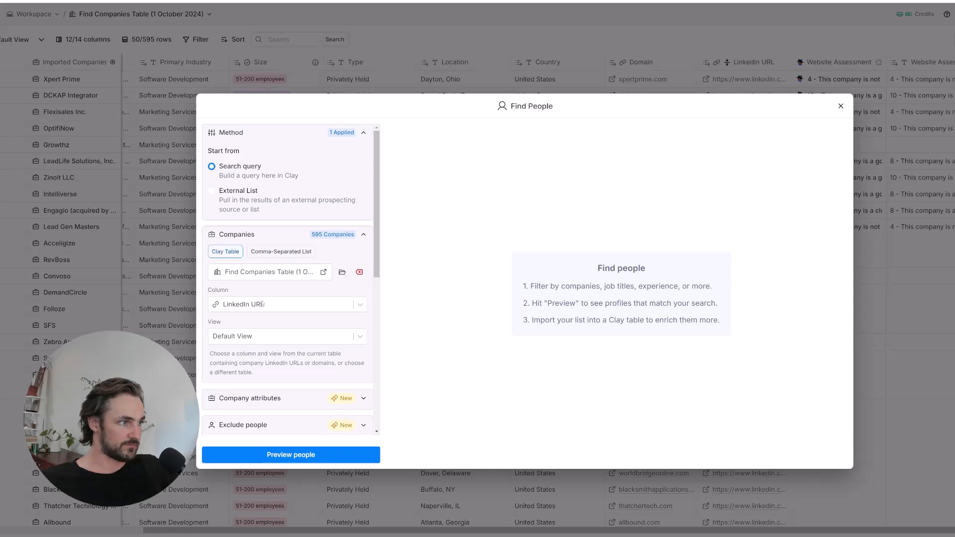
# - Add "VP sales" and "VP business development" as included job titles in the Find People search
pyautogui.scroll(-3, 266, 329)
pyautogui.click(255, 324)
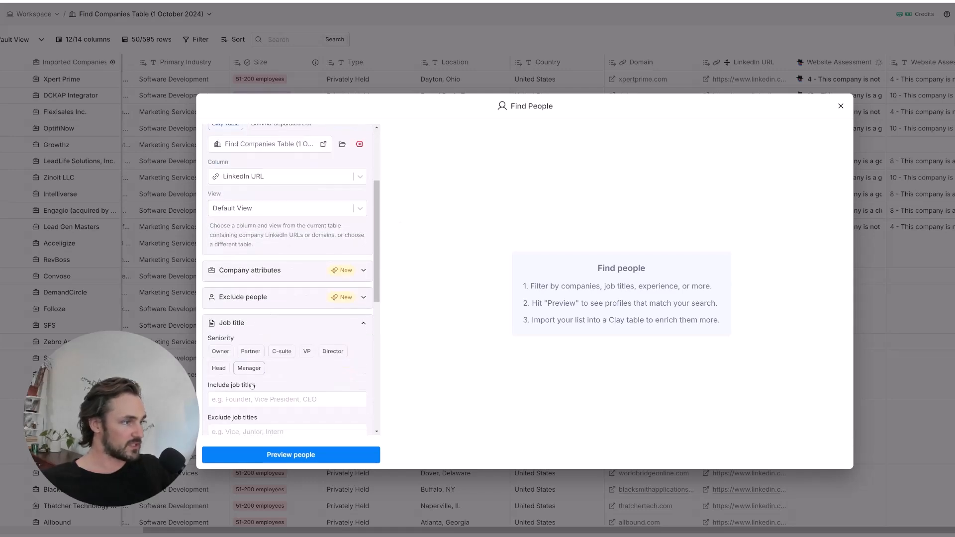
pyautogui.click(255, 399)
pyautogui.write('VP sales')
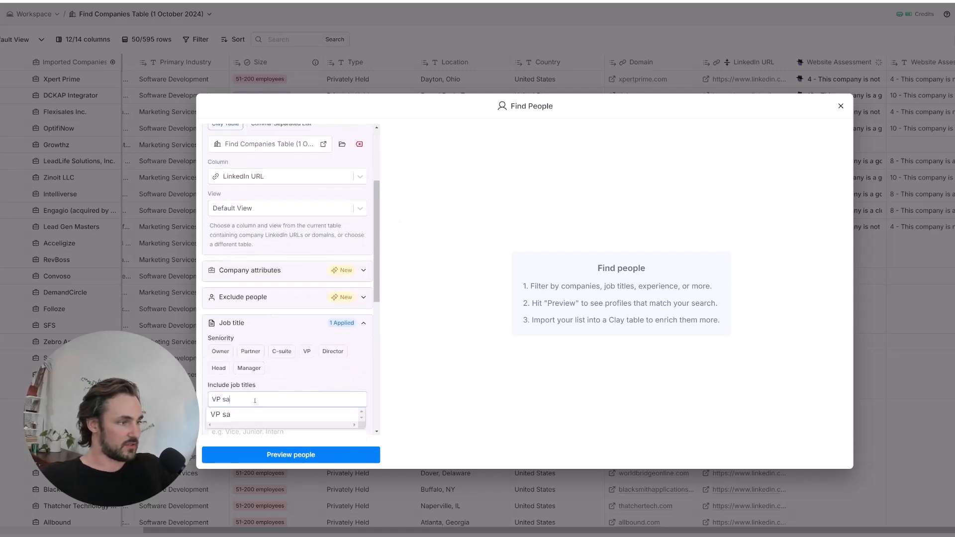
pyautogui.press('Return')
pyautogui.press('BackSpace')
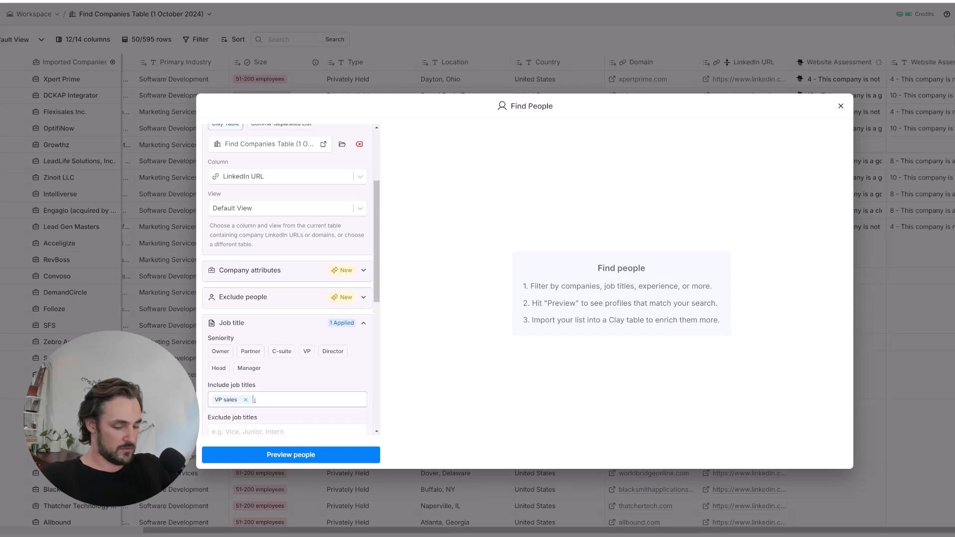
pyautogui.press('Return')
pyautogui.write('VP business develoment')
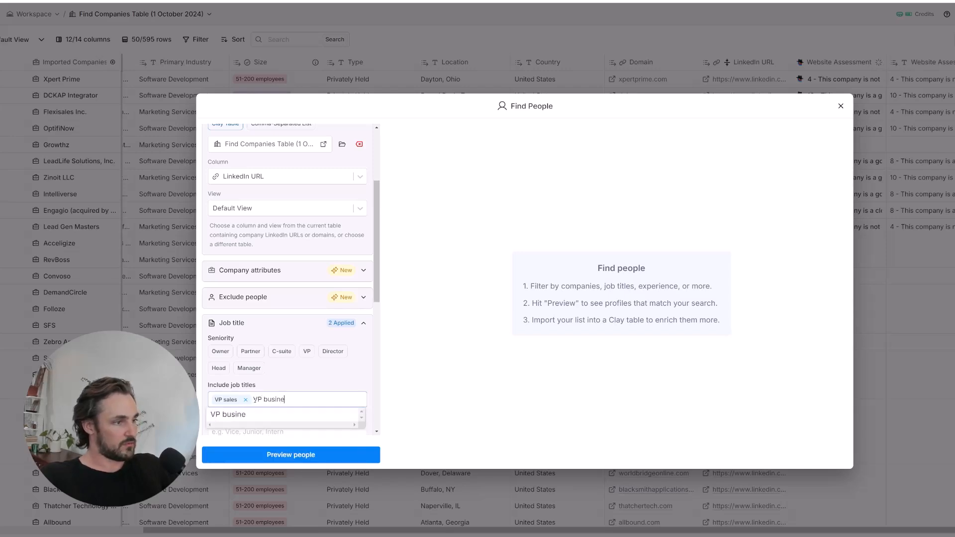
pyautogui.press('BackSpace')
pyautogui.press('BackSpace')
pyautogui.press('BackSpace')
pyautogui.press('BackSpace')
pyautogui.write('pment')
pyautogui.press('Return')
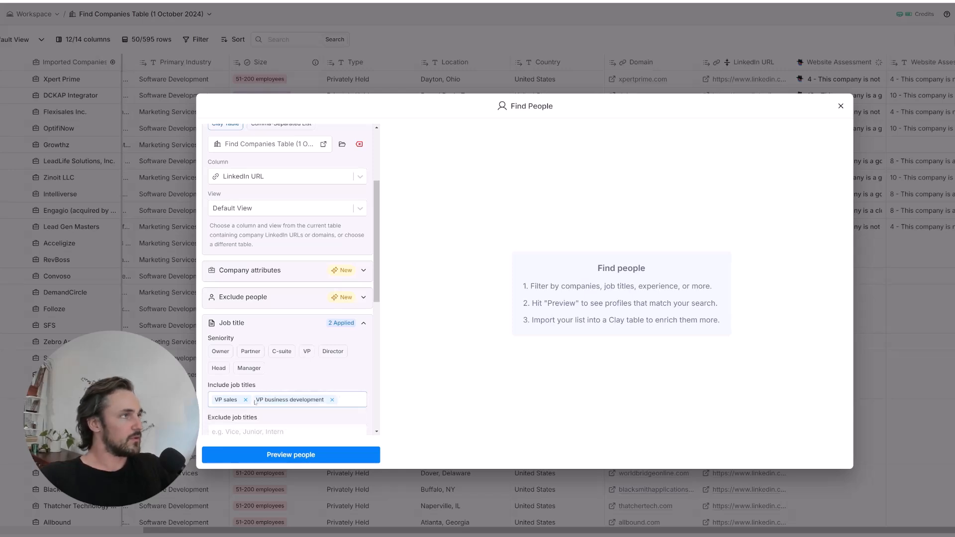
# - Recheck the persona's job titles in the campaign document, and include "VP marketing", "Director Sales" and "Director marketing" in the people search
pyautogui.hotkey('alt', 'Tab')
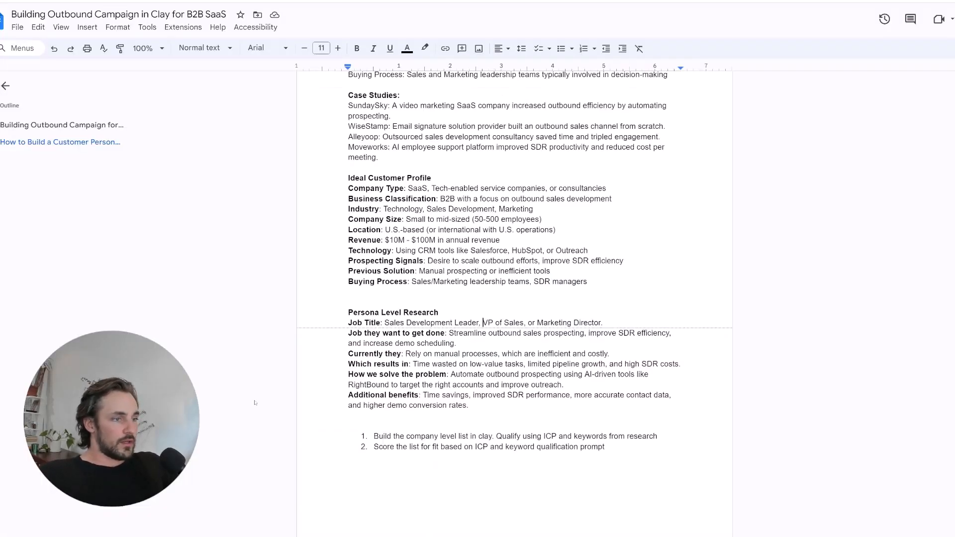
pyautogui.hotkey('alt', 'Tab')
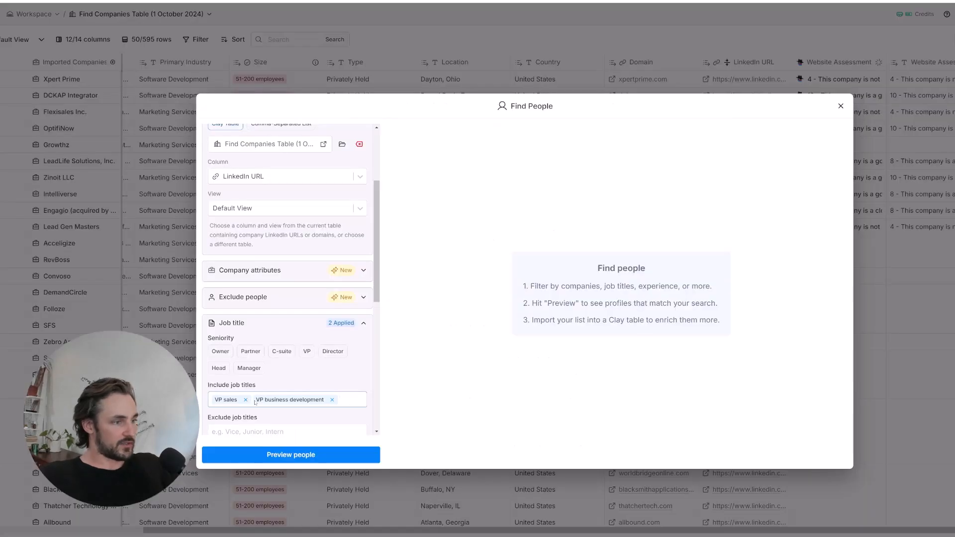
pyautogui.write('VP marketing')
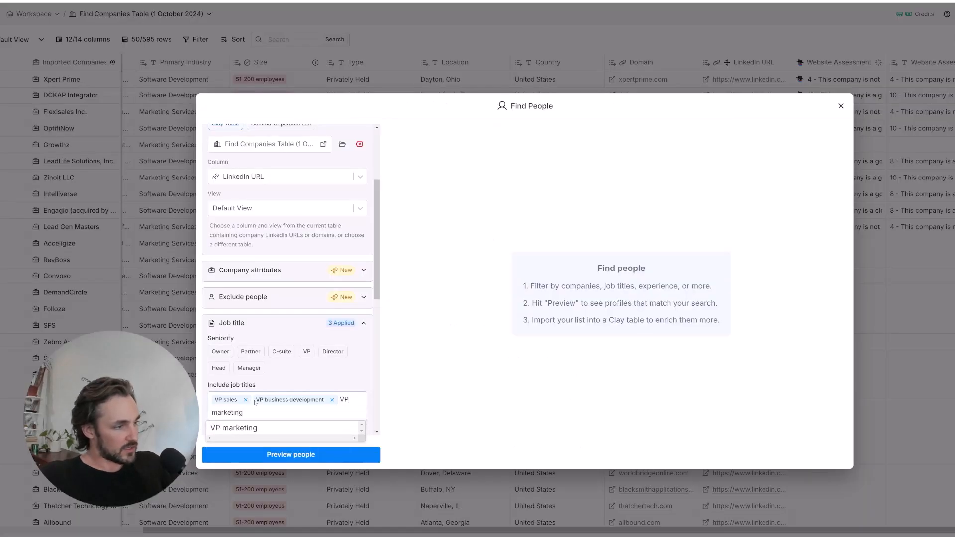
pyautogui.press('Return')
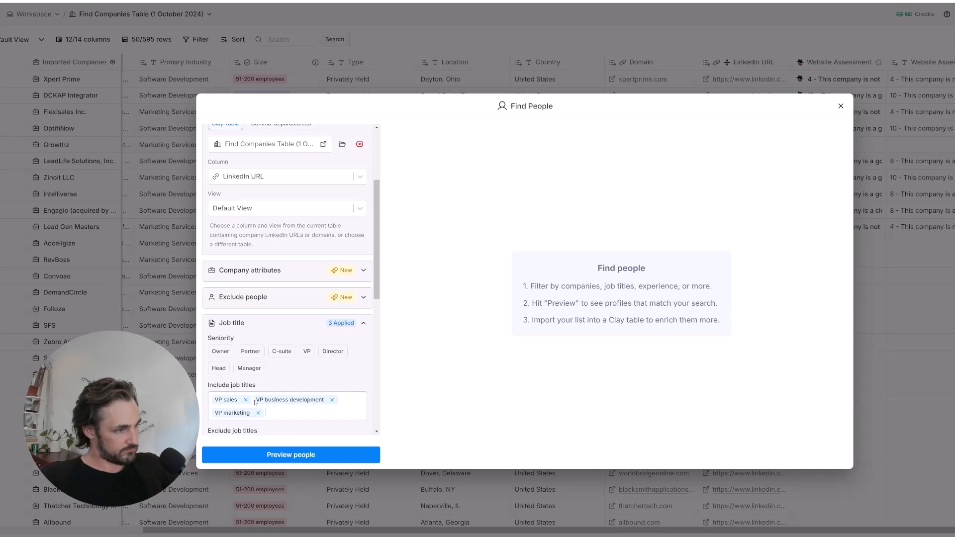
pyautogui.write('Directo')
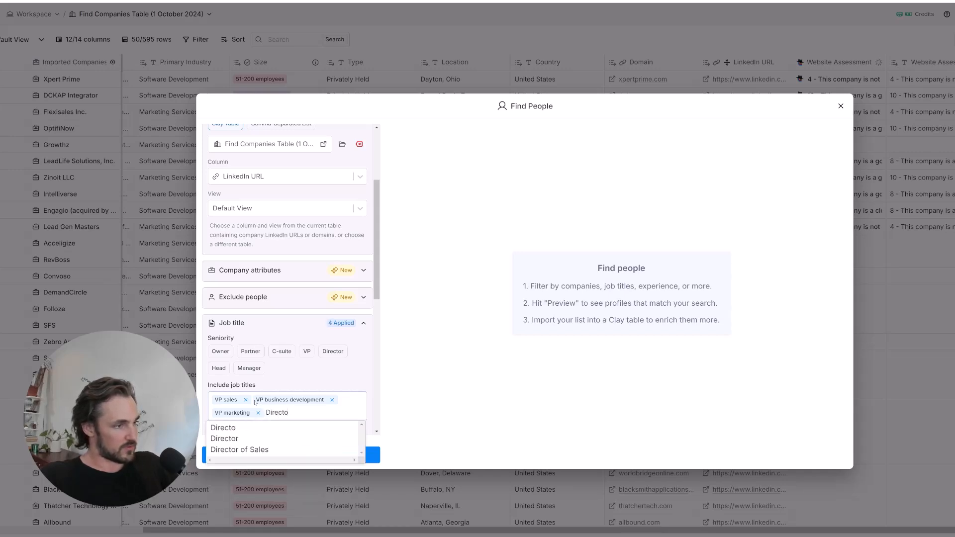
pyautogui.write('r Sales')
pyautogui.press('Return')
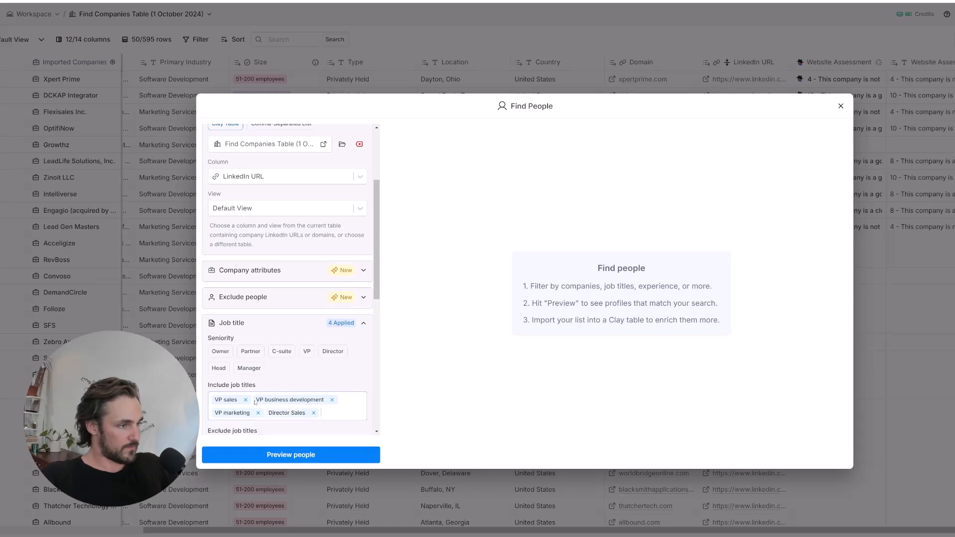
pyautogui.write('Director marketing')
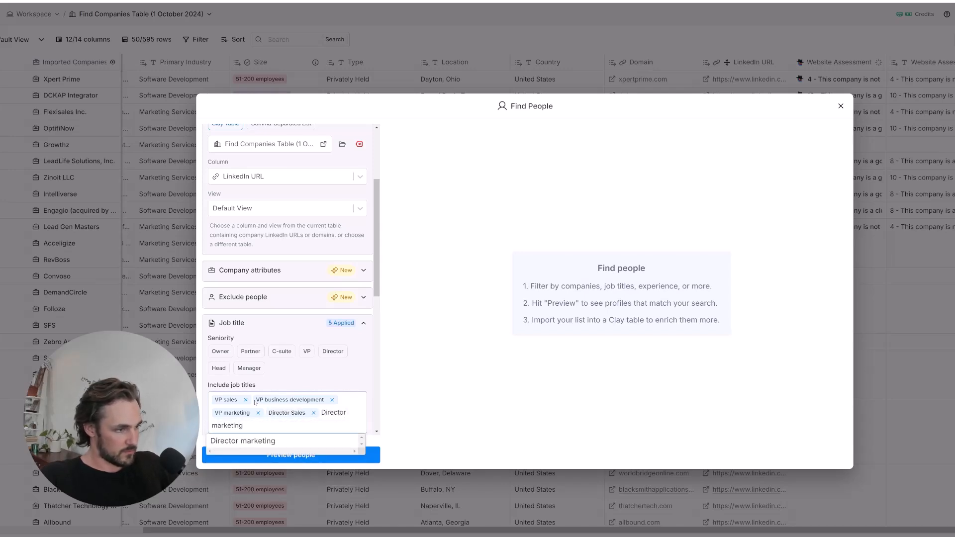
pyautogui.press('Return')
# - Restrict the people search to the location United States
pyautogui.scroll(-5, 302, 296)
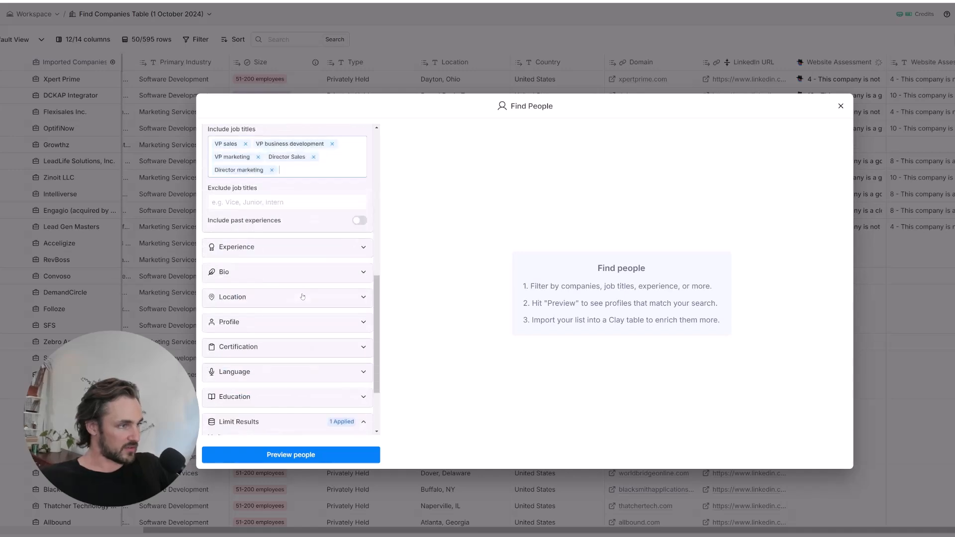
pyautogui.click(291, 305)
pyautogui.click(279, 326)
pyautogui.write('united')
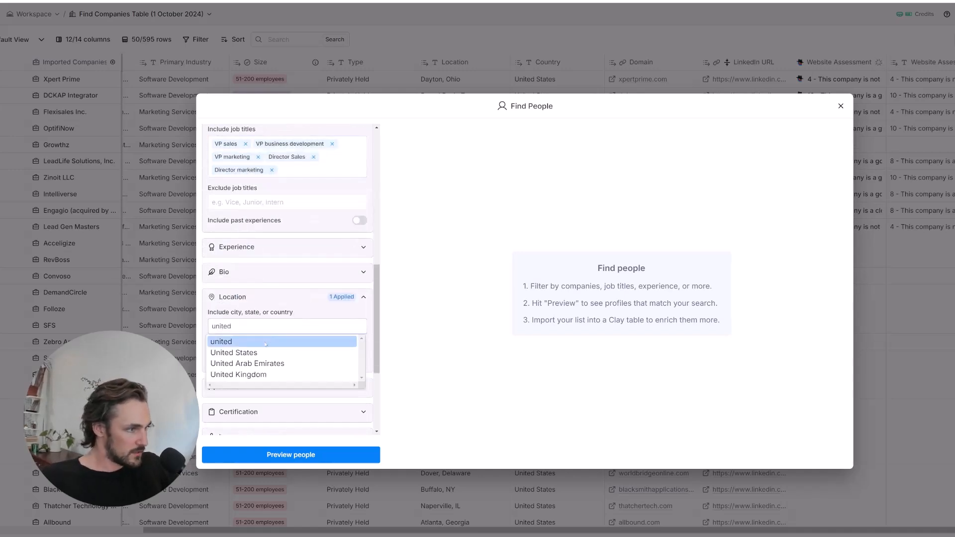
pyautogui.click(265, 353)
# - Clear the overall result limit for the people search and preview the matching people
pyautogui.scroll(-3, 265, 352)
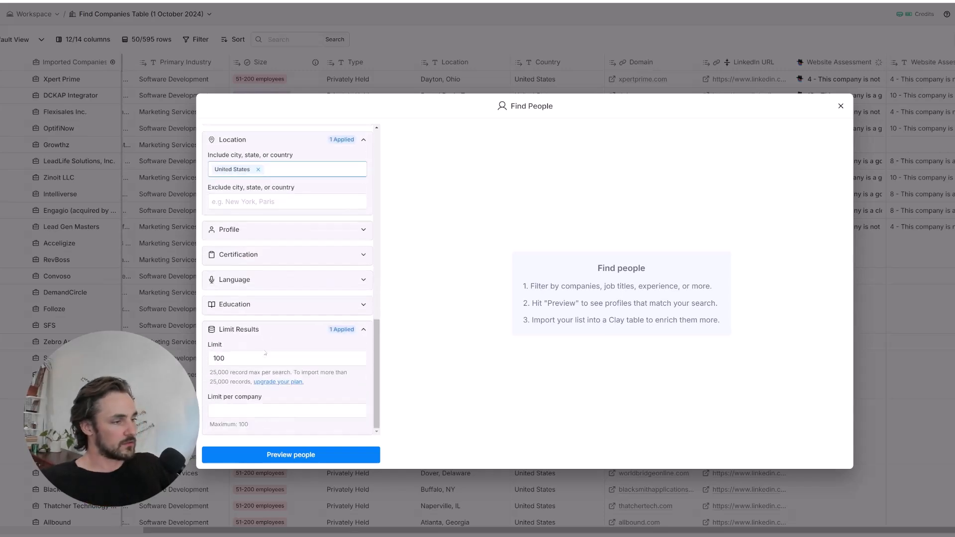
pyautogui.click(264, 356)
pyautogui.hotkey('ctrl', 'a')
pyautogui.press('BackSpace')
pyautogui.click(282, 452)
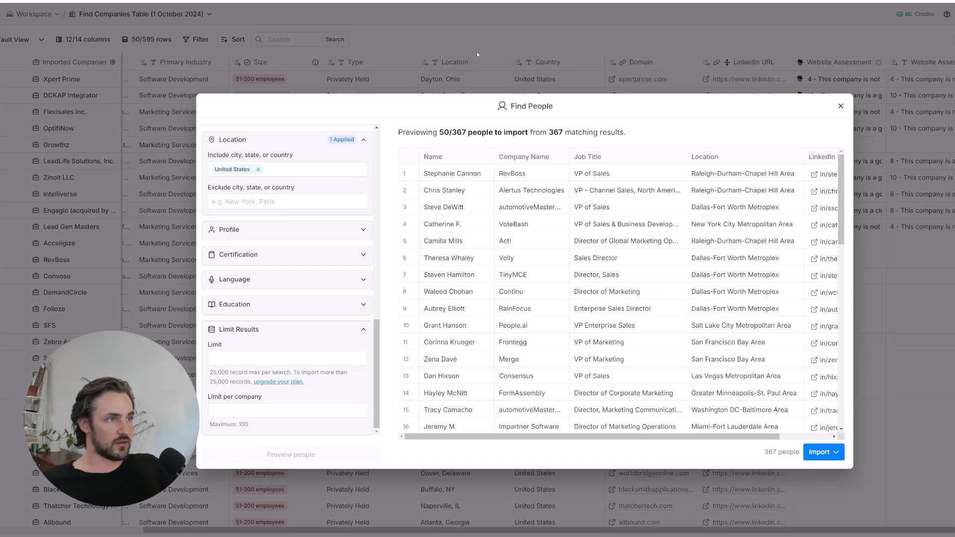
pyautogui.moveTo(437, 132); pyautogui.dragTo(624, 132)
pyautogui.click(617, 130)
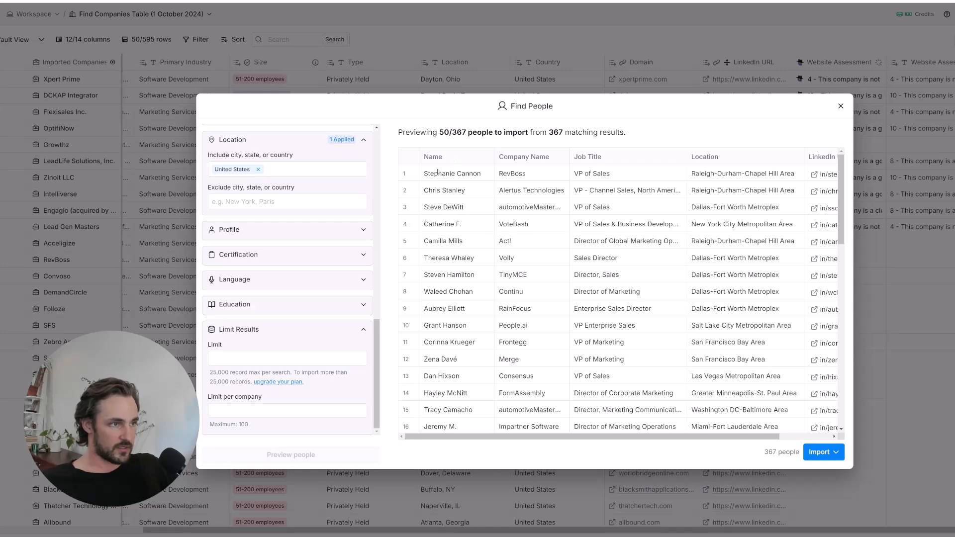
# - Examine the previewed people and their job titles across the matching results
pyautogui.moveTo(437, 172); pyautogui.dragTo(695, 377)
pyautogui.click(413, 310)
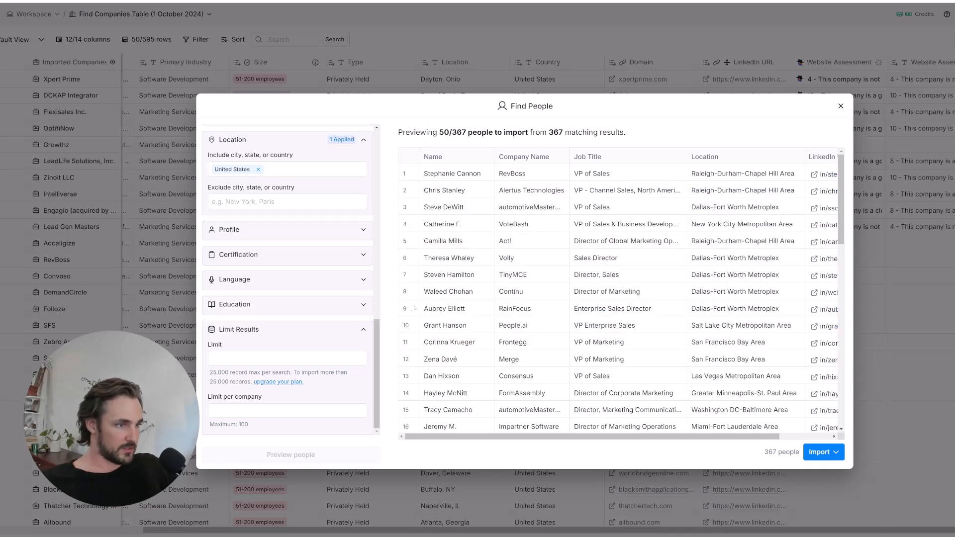
pyautogui.scroll(-5, 471, 299)
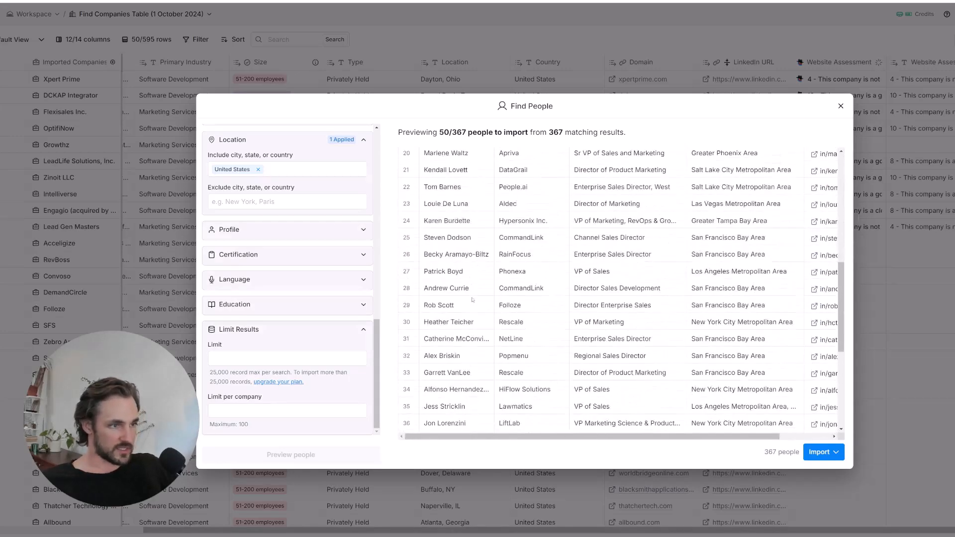
pyautogui.scroll(5, 473, 299)
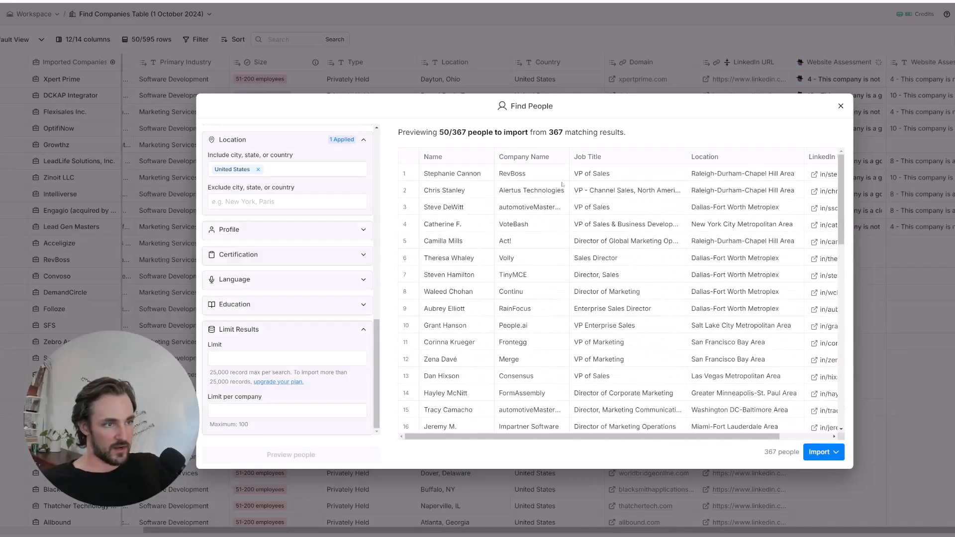
pyautogui.moveTo(614, 171); pyautogui.dragTo(573, 173)
pyautogui.moveTo(573, 258); pyautogui.dragTo(682, 254)
pyautogui.scroll(-7, 656, 237)
pyautogui.scroll(-5, 572, 256)
pyautogui.scroll(8, 234, 241)
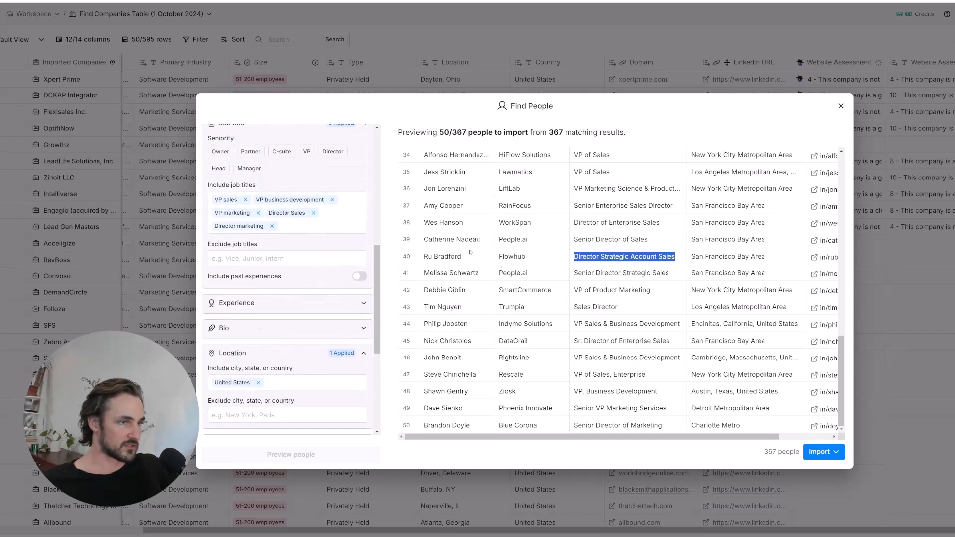
# - Check how well the director-level titles in the preview fit the persona, particularly "Director of Product Marketing"
pyautogui.scroll(2, 617, 286)
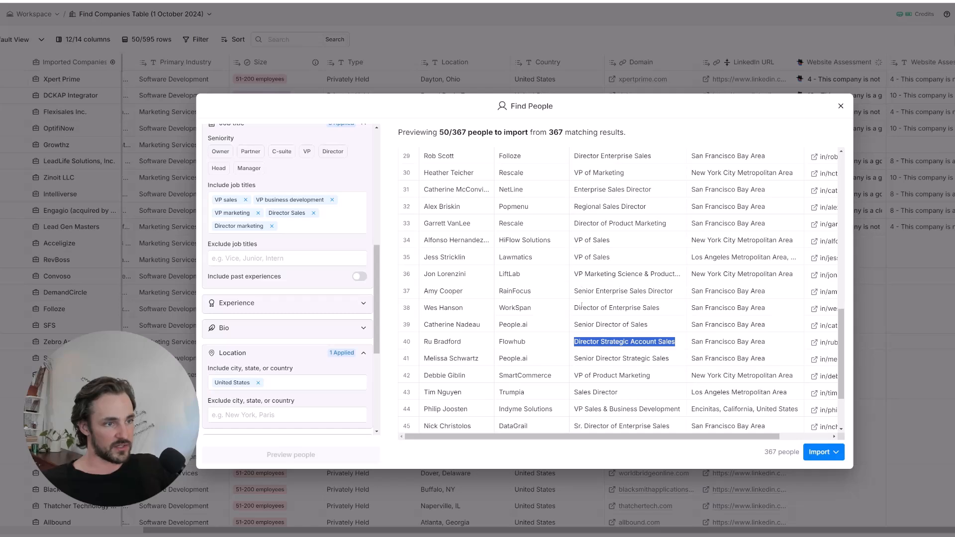
pyautogui.scroll(1, 580, 305)
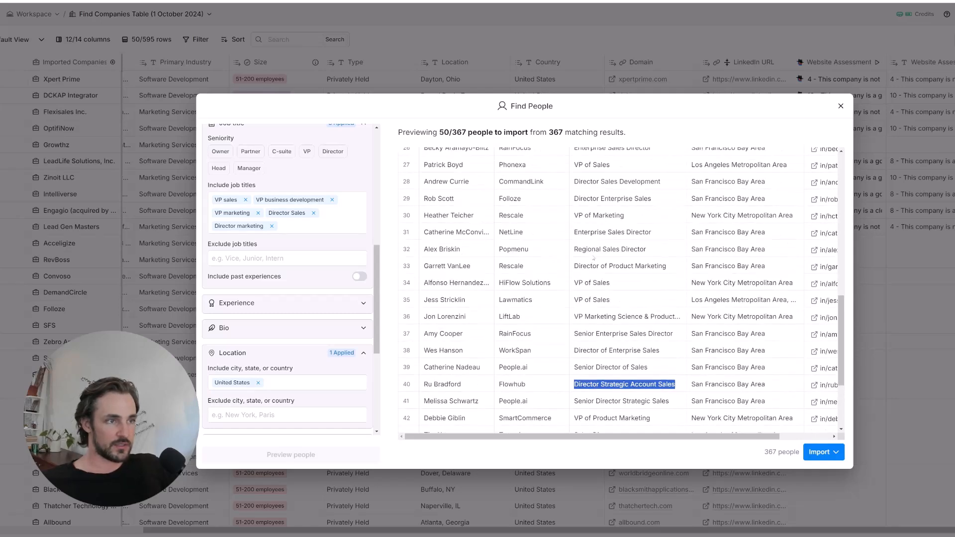
pyautogui.moveTo(587, 265)
pyautogui.mouseDown()
pyautogui.moveTo(663, 266)
pyautogui.moveTo(580, 280)
pyautogui.moveTo(578, 265)
pyautogui.mouseUp()
pyautogui.click(665, 267)
pyautogui.doubleClick(616, 268)
pyautogui.click(661, 264)
pyautogui.doubleClick(649, 265)
pyautogui.tripleClick(644, 265)
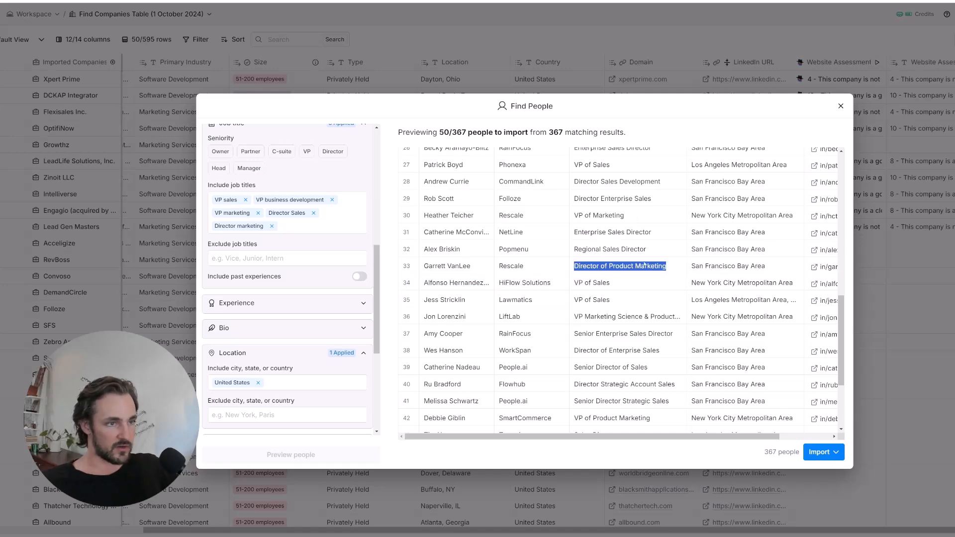
# - Import the matching people into a new table with only the basic profile, and close the source details
pyautogui.click(835, 452)
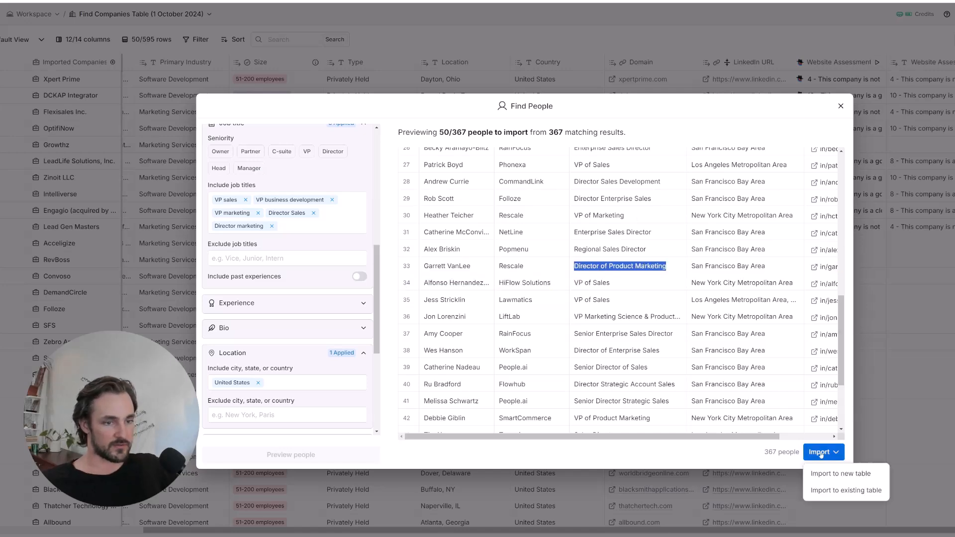
pyautogui.click(844, 474)
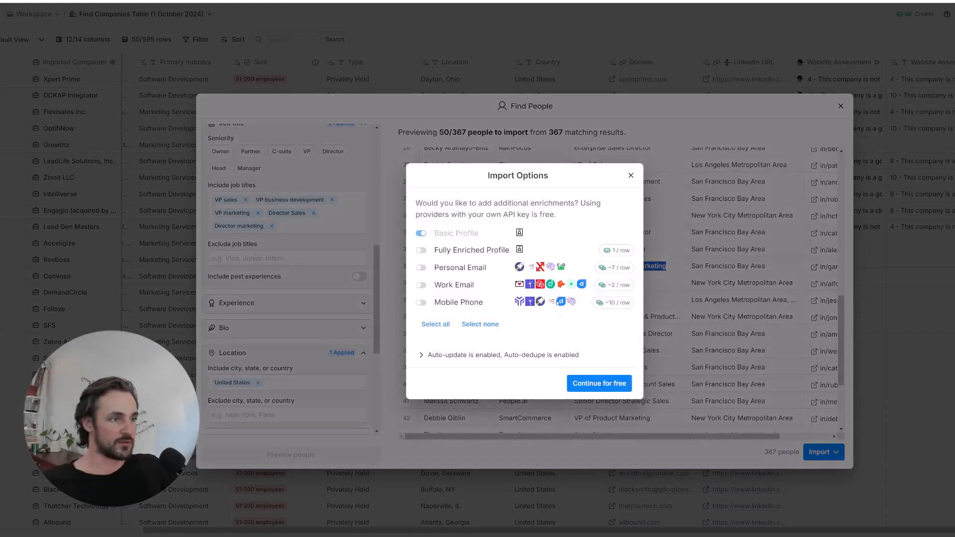
pyautogui.click(585, 378)
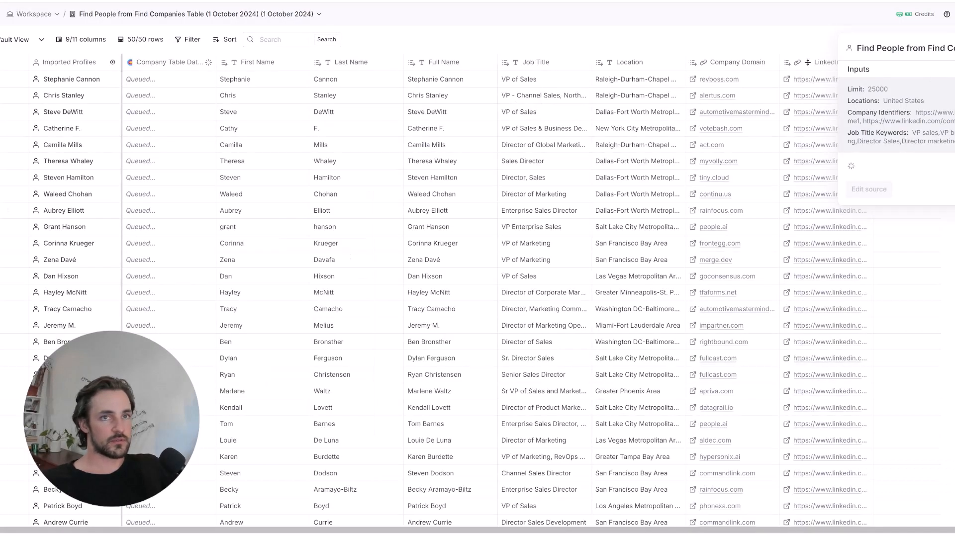
pyautogui.click(953, 49)
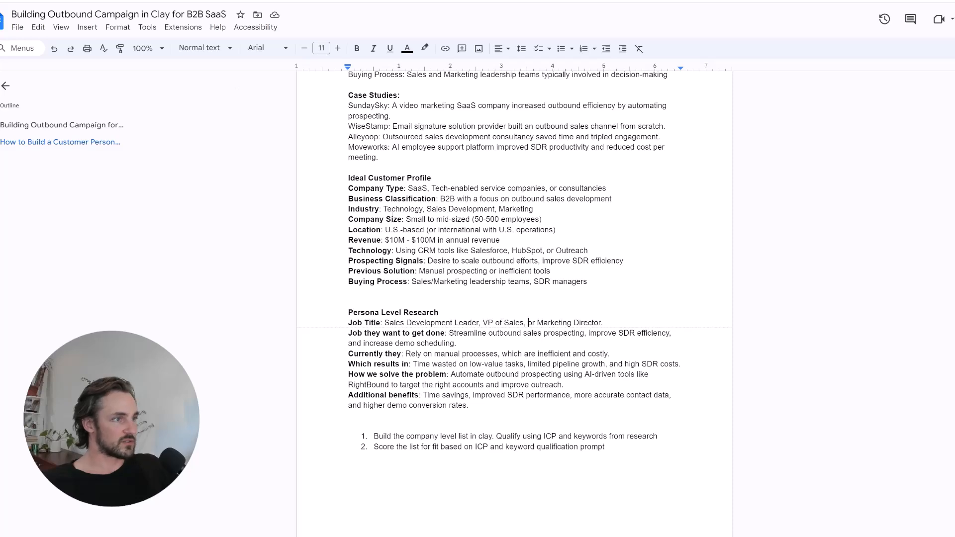
# - Review the campaign document's step on data needed for personalizations, and look over the job titles in the new people table
pyautogui.scroll(8, 515, 303)
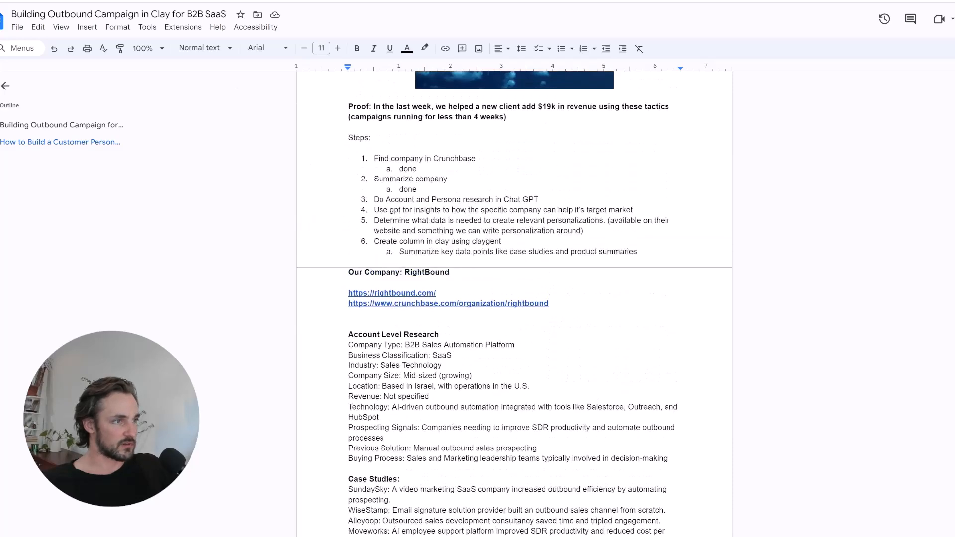
pyautogui.tripleClick(408, 219)
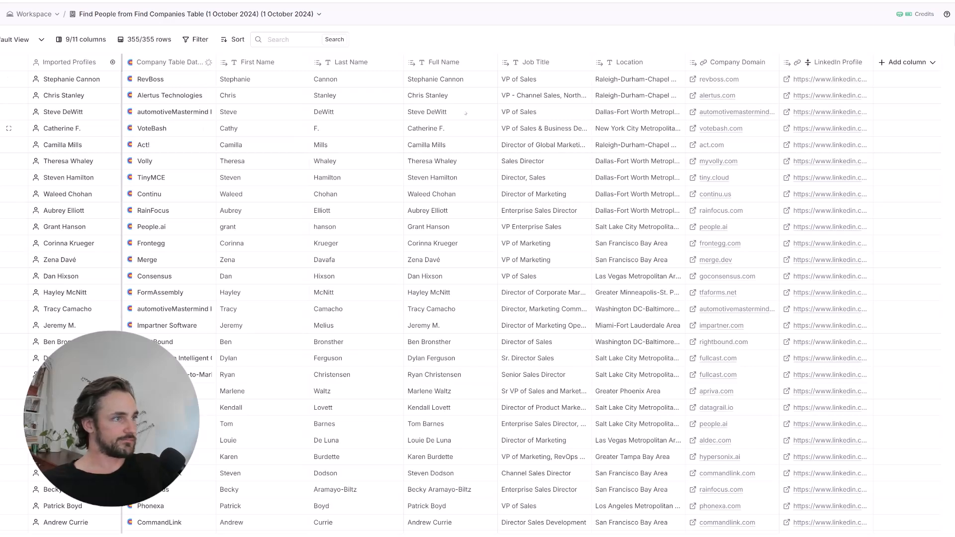
pyautogui.click(551, 129)
pyautogui.click(558, 211)
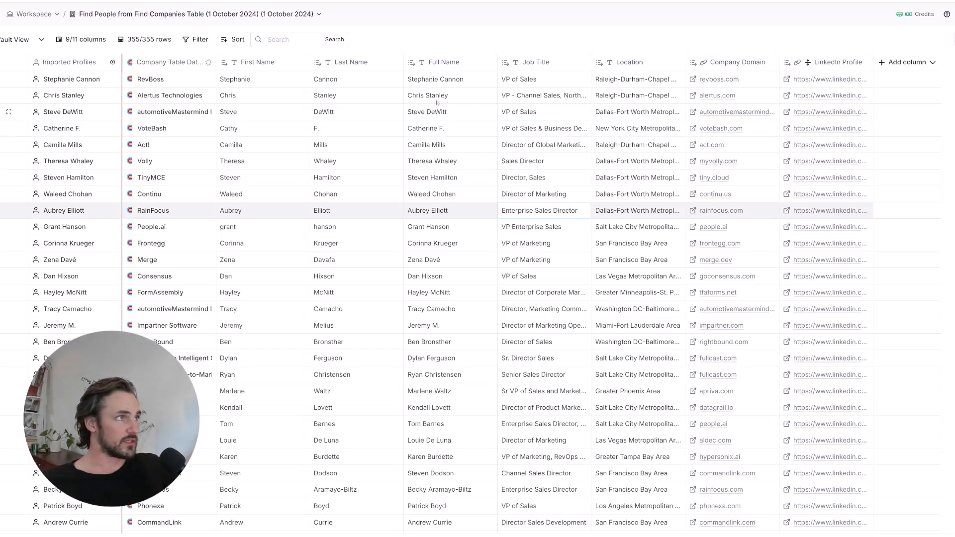
# - In ChatGPT, start the request "write me a prompt for an ai agent to review a company domain and collect the name of a case study"
pyautogui.hotkey('alt', 'Tab')
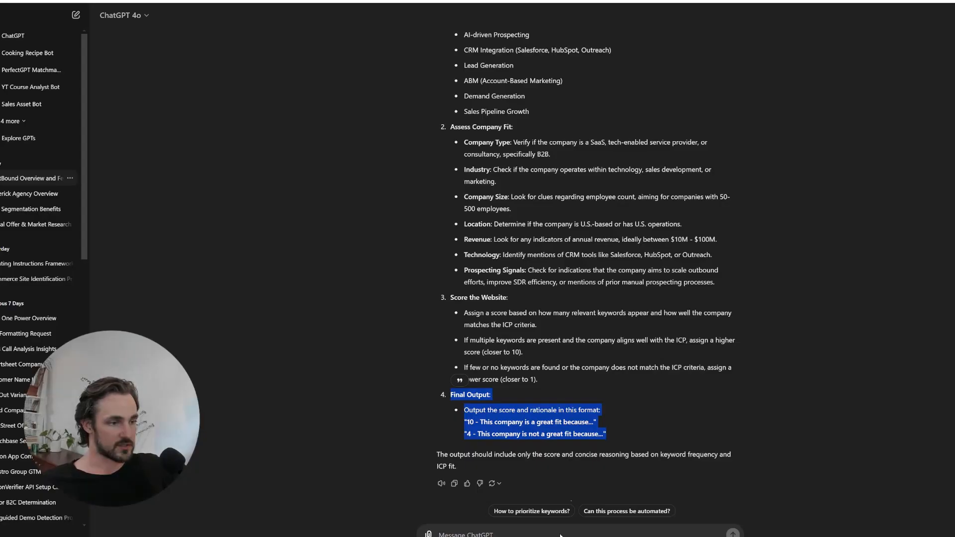
pyautogui.click(487, 534)
pyautogui.write('write ')
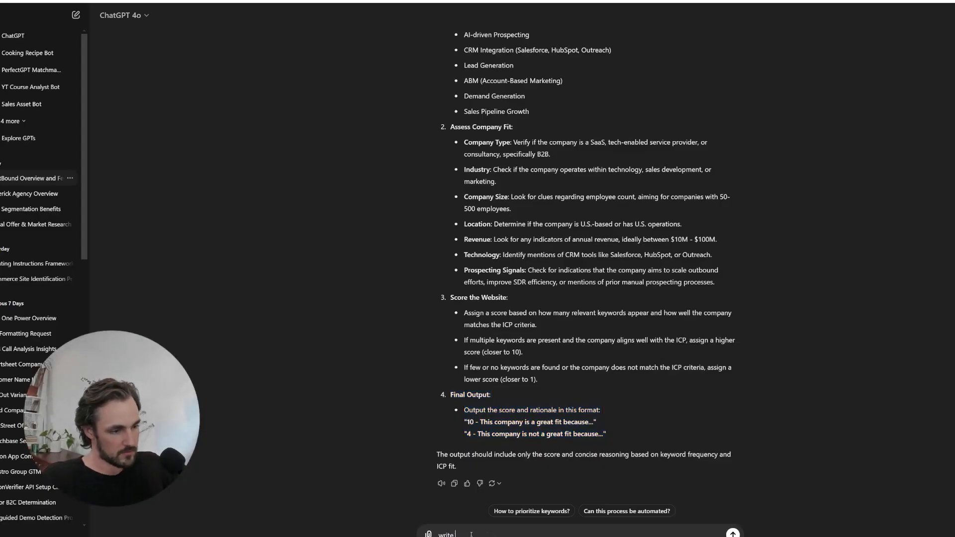
pyautogui.write('me a promp')
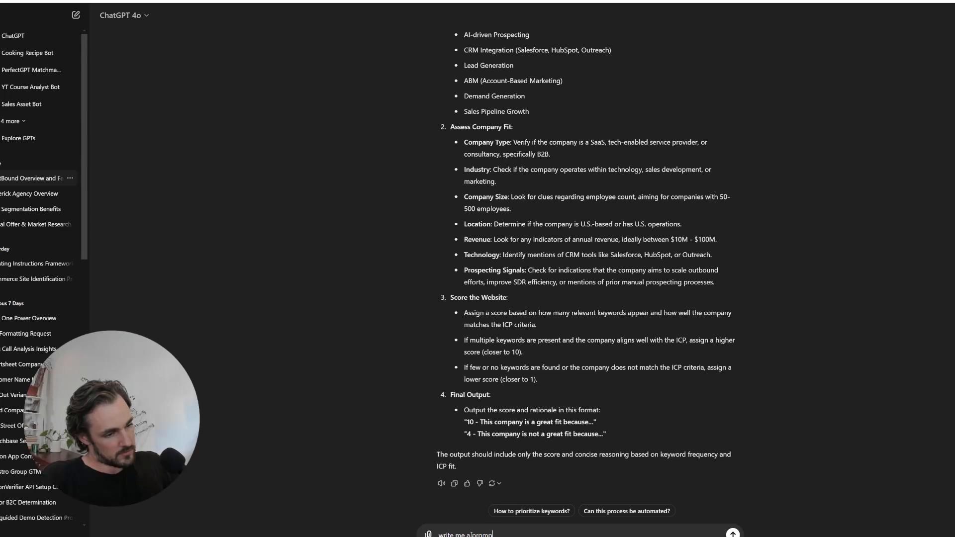
pyautogui.write('t for an ai ag')
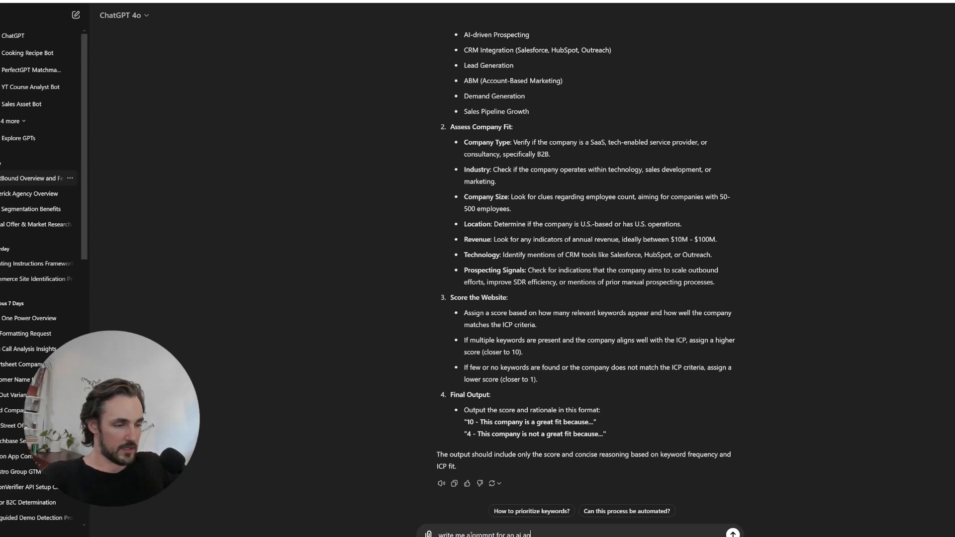
pyautogui.write('ent to review a compan')
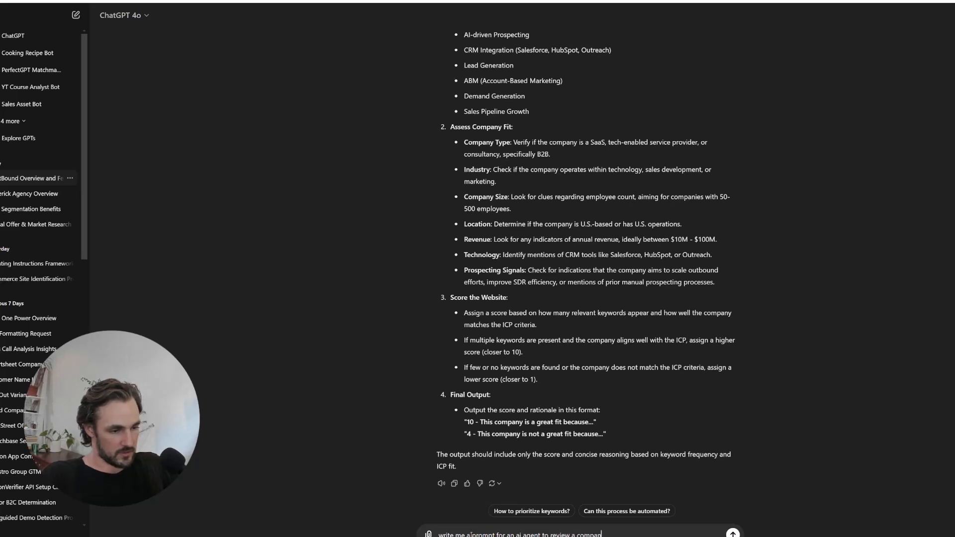
pyautogui.write('y domain and colled')
pyautogui.write("t it'")
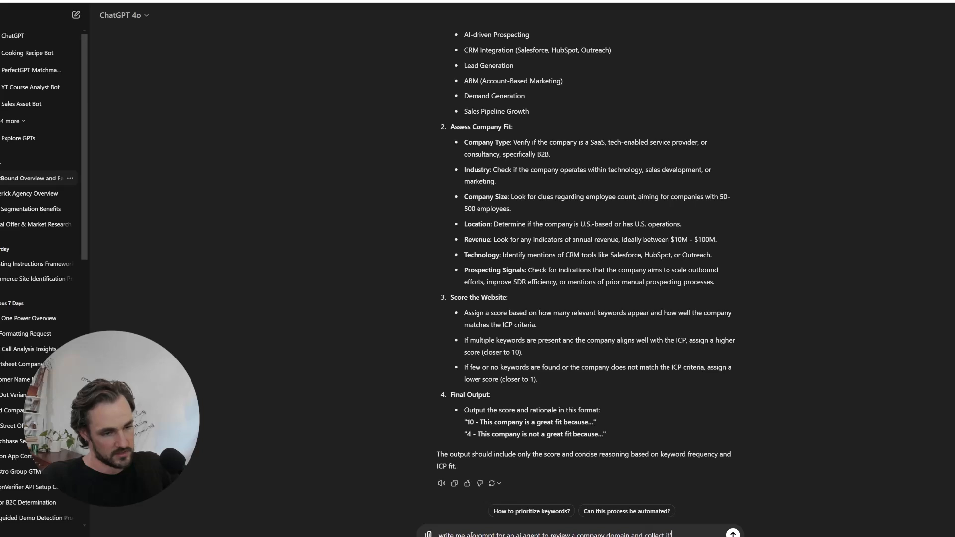
pyautogui.press('BackSpace')
pyautogui.write('the na')
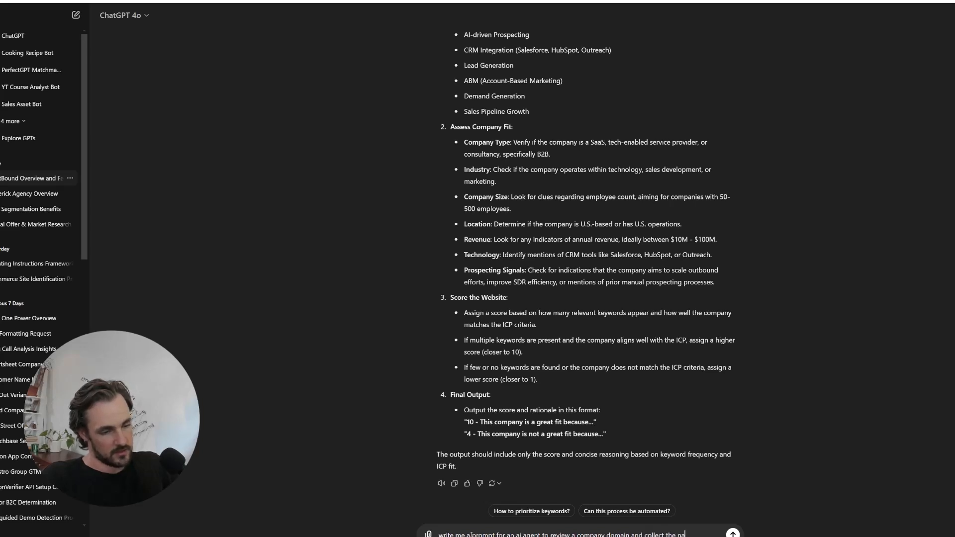
pyautogui.write('me of a case study')
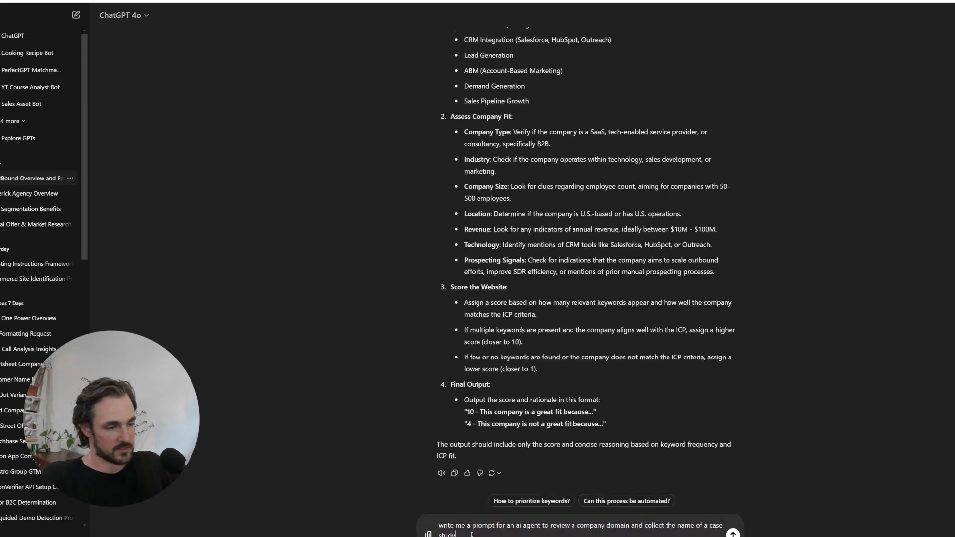
# - Finish and send the request with "in csv. only return the name of the company as a case study. give clear instructions to think this through."
pyautogui.write(' in csv, only return the name of the d')
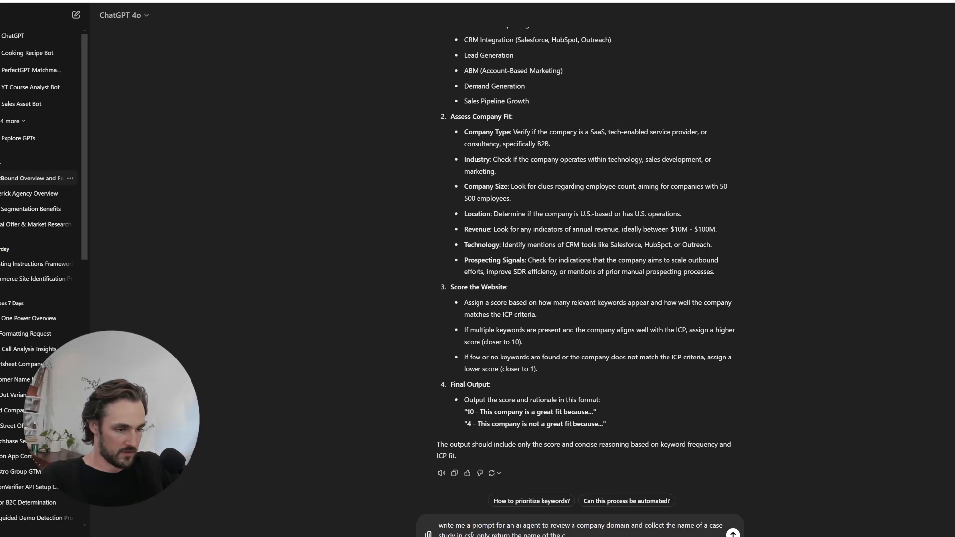
pyautogui.press('BackSpace')
pyautogui.write('company as a')
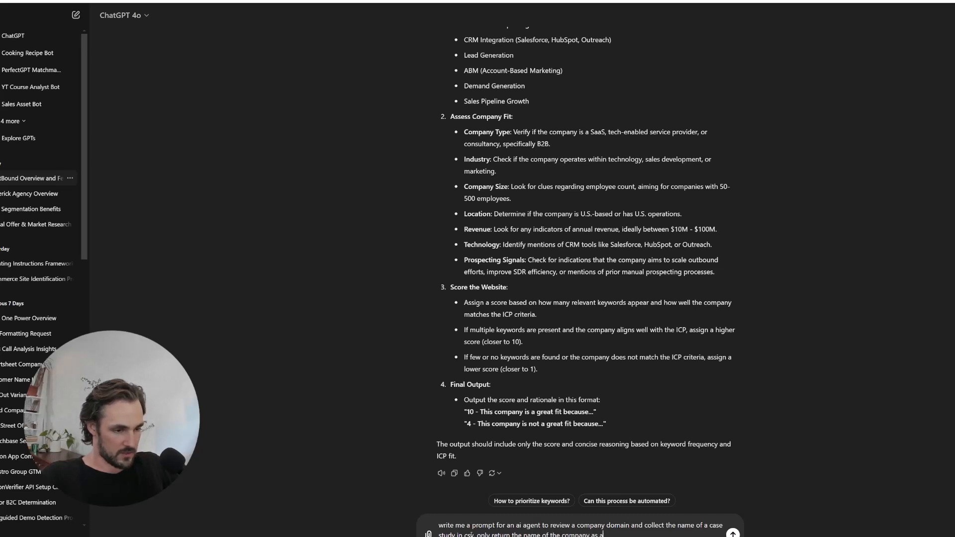
pyautogui.write(' case study. in')
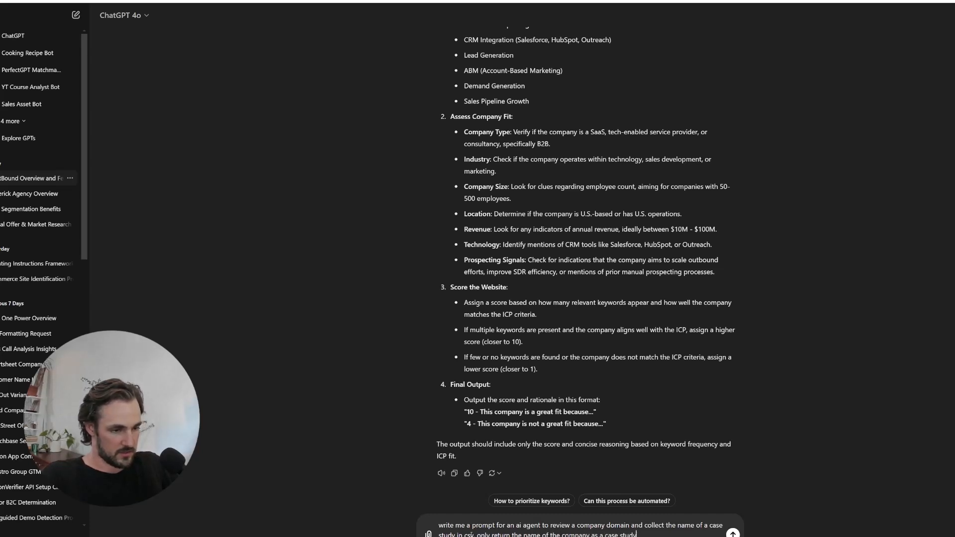
pyautogui.press('BackSpace')
pyautogui.press('BackSpace')
pyautogui.write('give clear instru')
pyautogui.press('BackSpace')
pyautogui.write('ructions to think the')
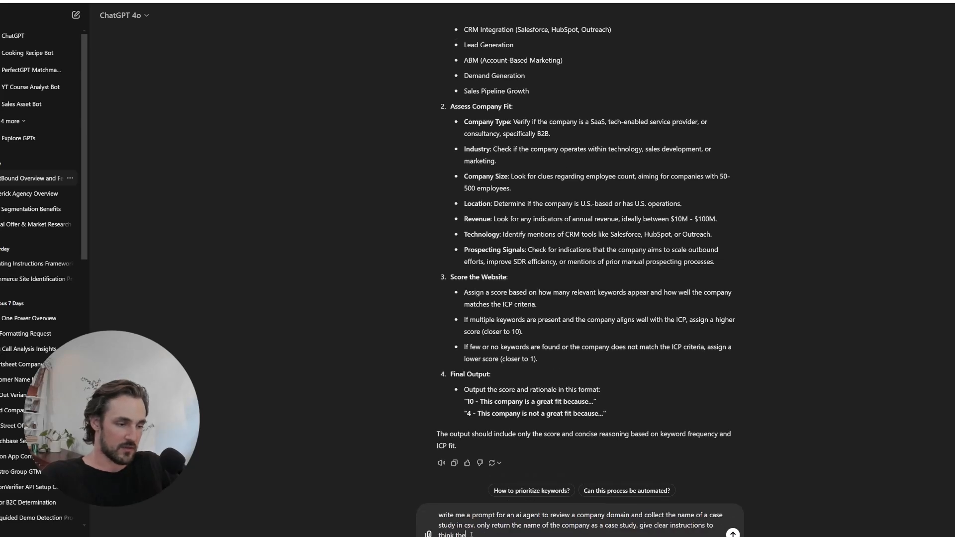
pyautogui.press('BackSpace')
pyautogui.write('is through')
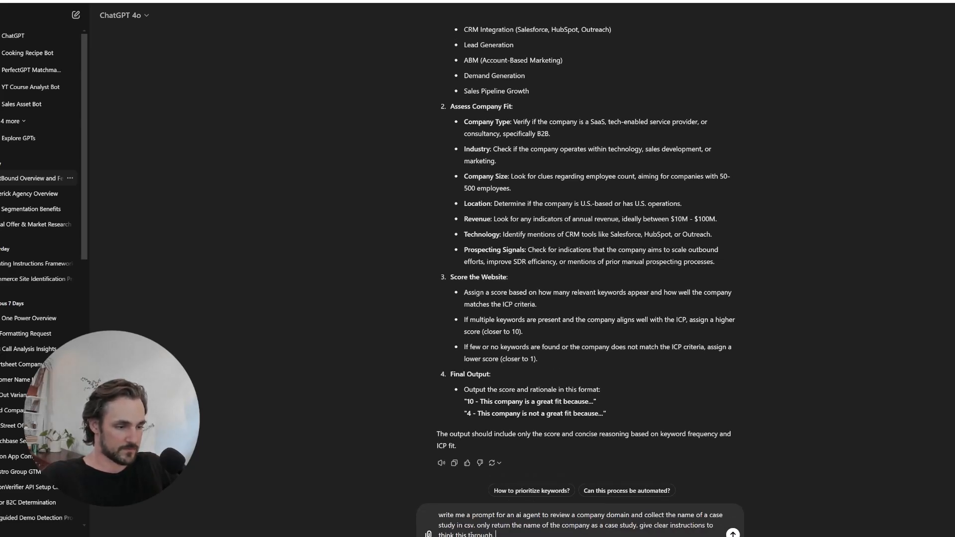
pyautogui.write('.')
pyautogui.press('Return')
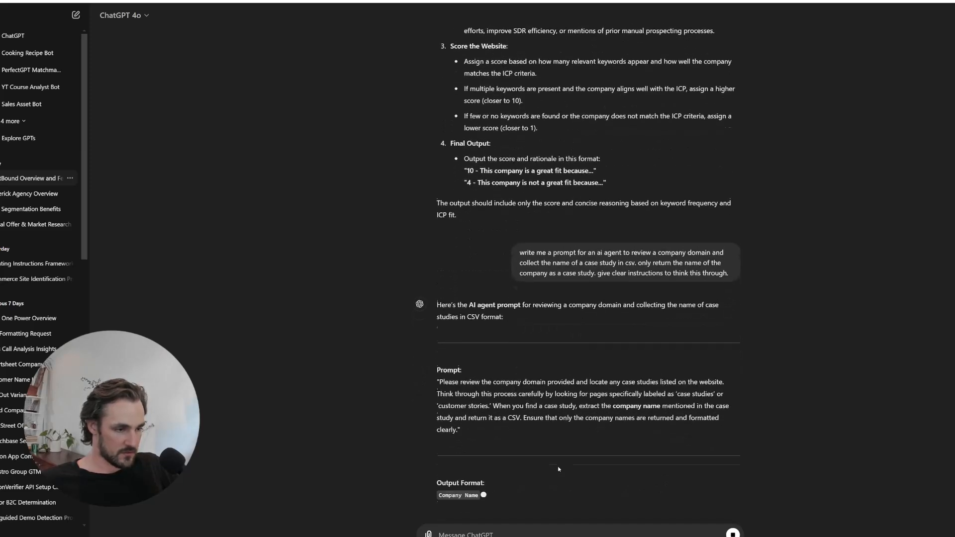
# - Copy the generated case-study prompt and add a Claygent (AI Web Researcher) enrichment to the people table in Clay
pyautogui.tripleClick(520, 371)
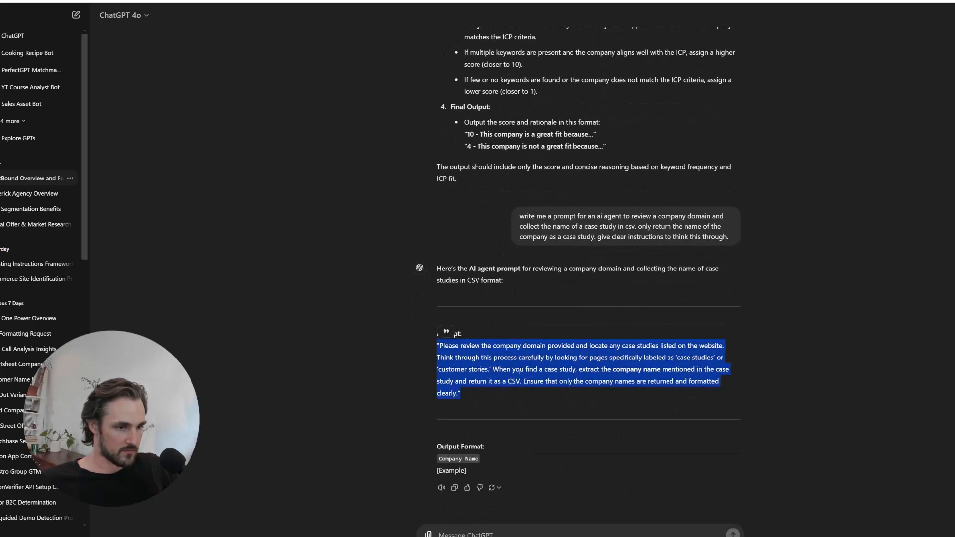
pyautogui.click(339, 272)
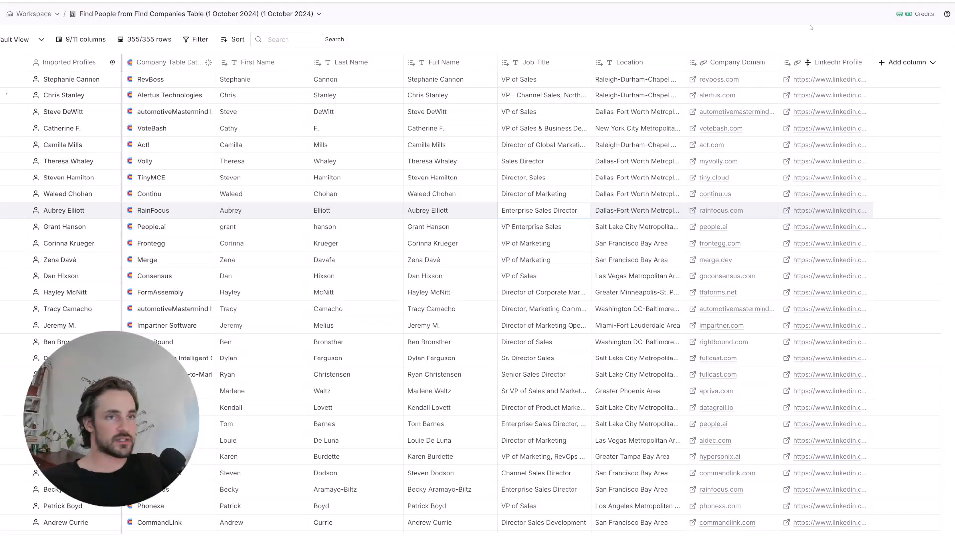
pyautogui.click(905, 62)
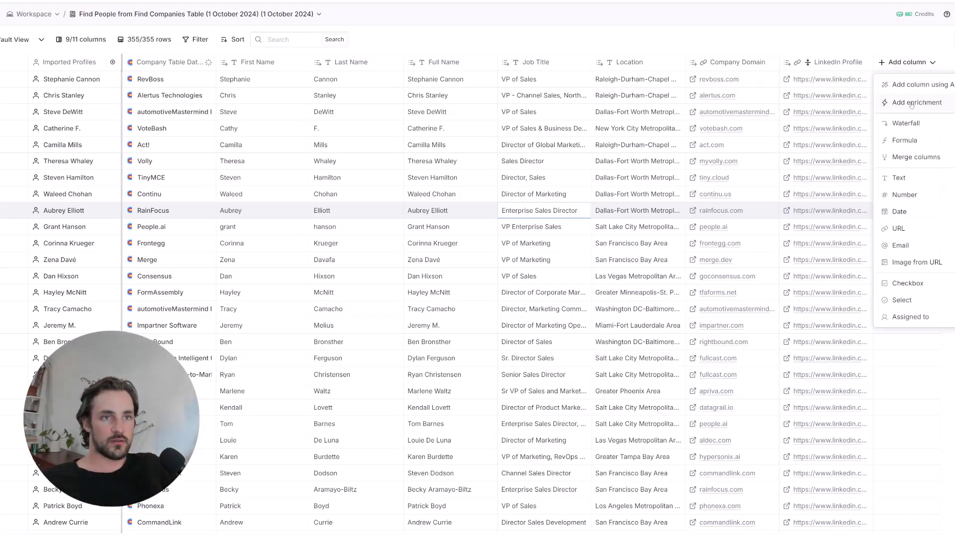
pyautogui.click(912, 103)
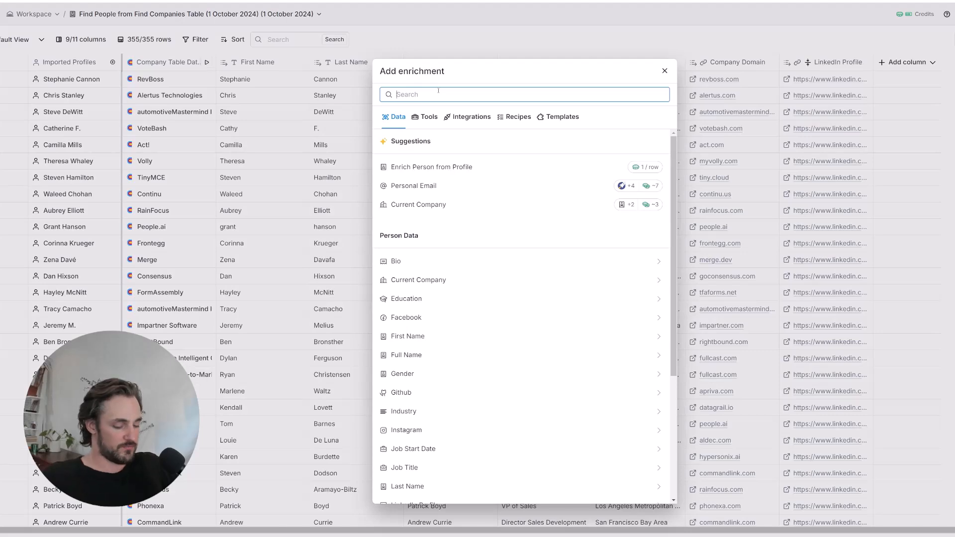
pyautogui.write('clayg')
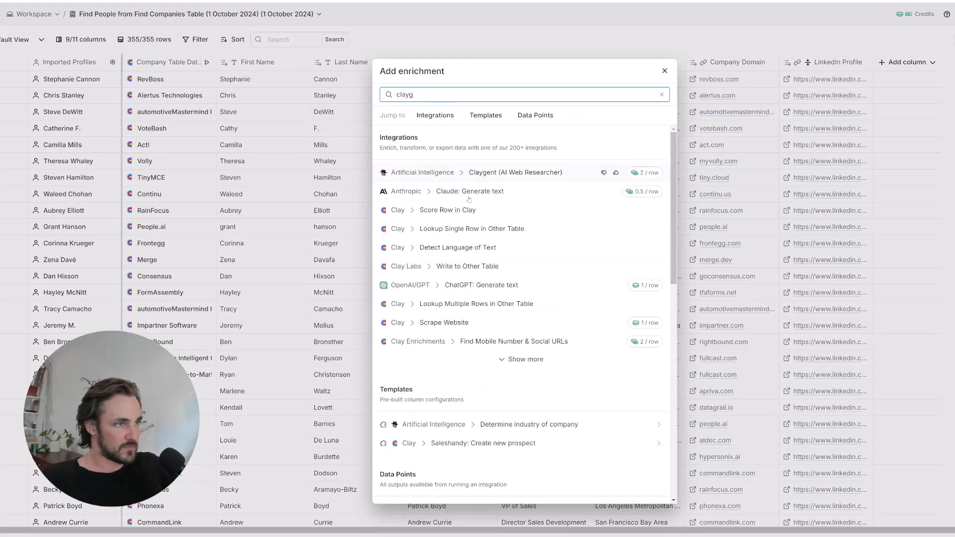
pyautogui.click(495, 172)
# - Set the Claygent model to GPT-4o-mini and paste the copied case-study prompt as its mission
pyautogui.click(904, 156)
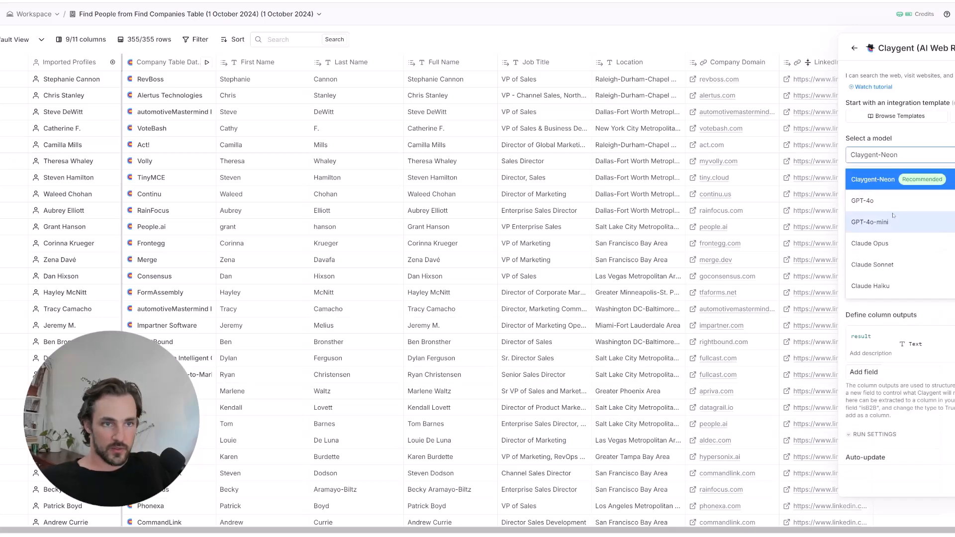
pyautogui.click(870, 222)
pyautogui.click(887, 237)
pyautogui.hotkey('ctrl', 'v')
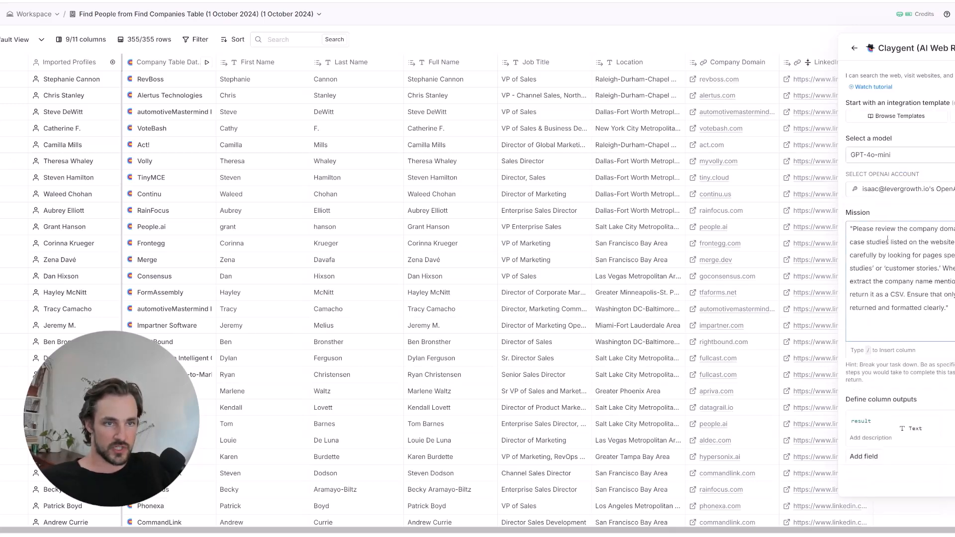
# - Remove the quotation marks around the Claygent mission text and insert the Company Domain column as the domain to review
pyautogui.press('BackSpace')
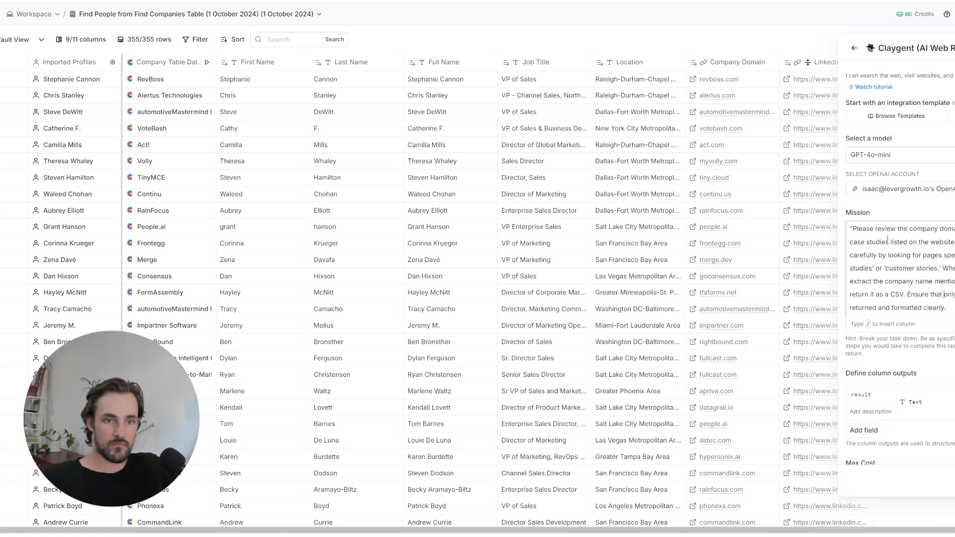
pyautogui.press('Delete')
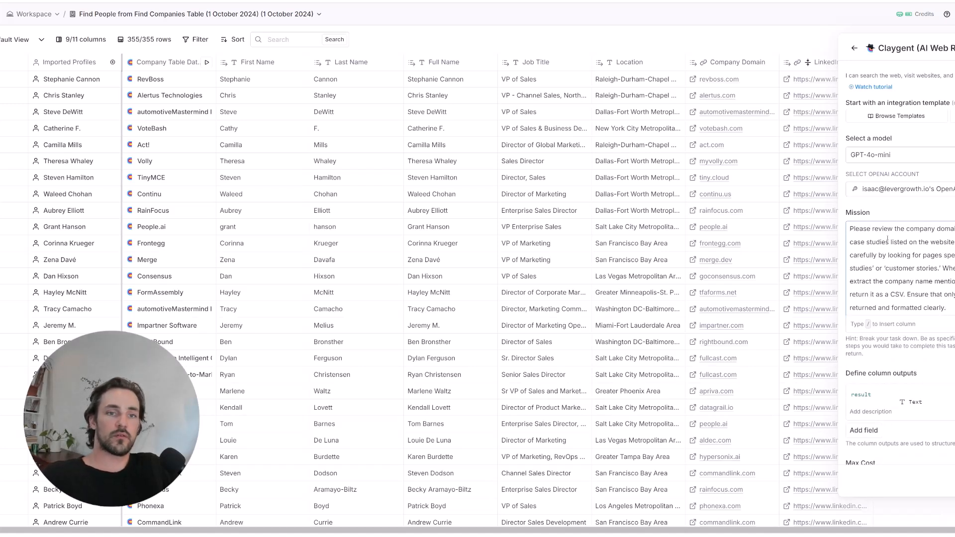
pyautogui.write('/')
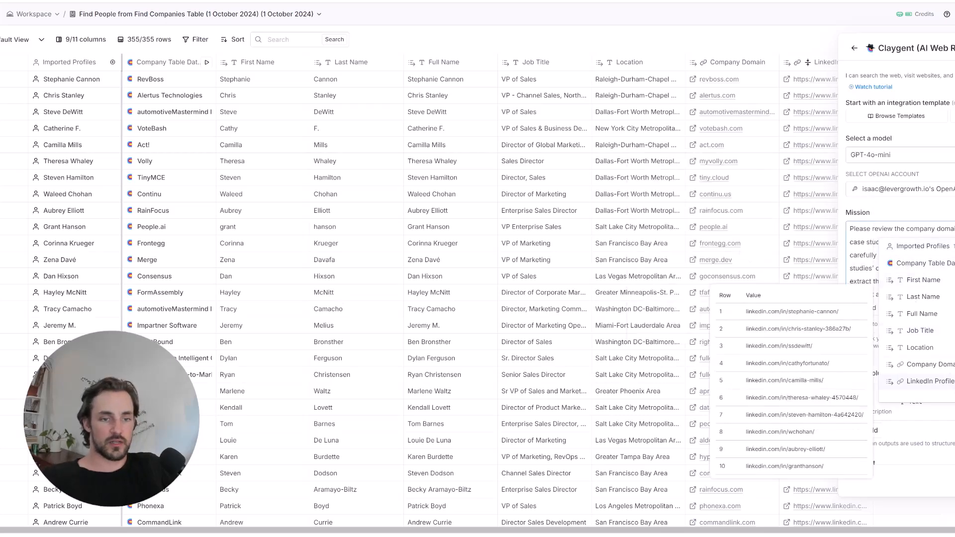
pyautogui.click(930, 365)
pyautogui.press('BackSpace')
pyautogui.press('Up')
# - Review the mission's instructions for locating case studies and returning the company names as CSV
pyautogui.hotkey('shift', 'Down')
pyautogui.hotkey('shift', 'Down')
pyautogui.hotkey('shift', 'Down')
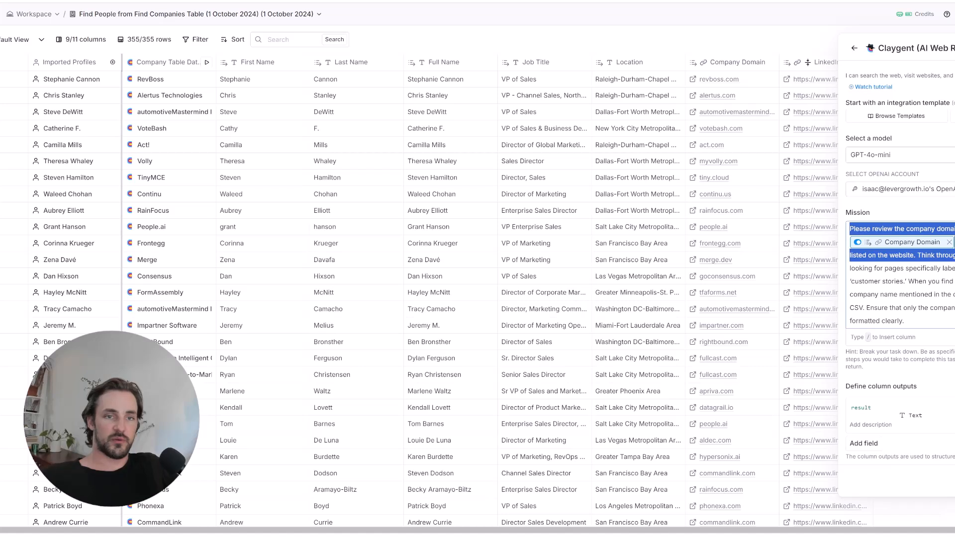
pyautogui.press('Right')
pyautogui.hotkey('shift', 'Down')
pyautogui.hotkey('shift', 'Down')
pyautogui.hotkey('shift', 'Down')
pyautogui.press('Left')
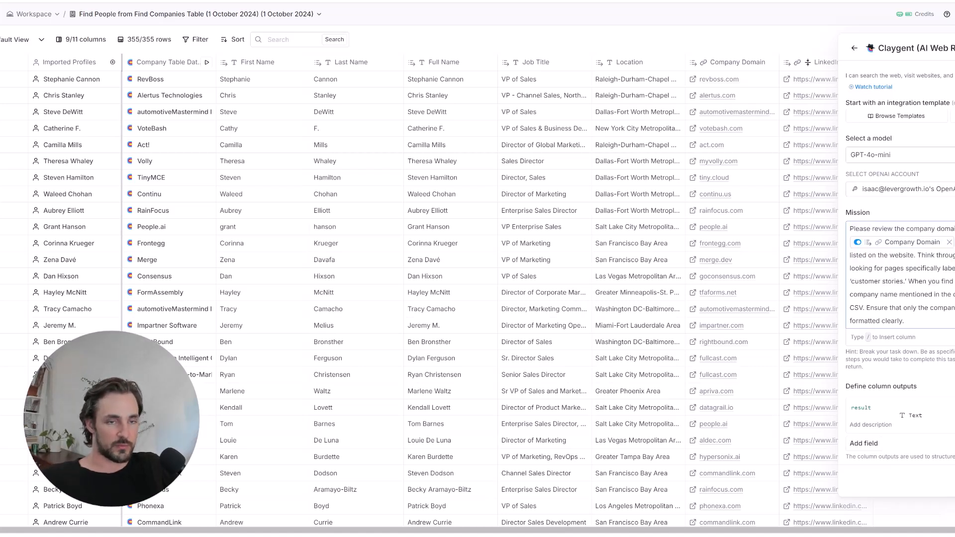
pyautogui.press('Down')
pyautogui.hotkey('shift', 'Down')
pyautogui.hotkey('shift', 'Down')
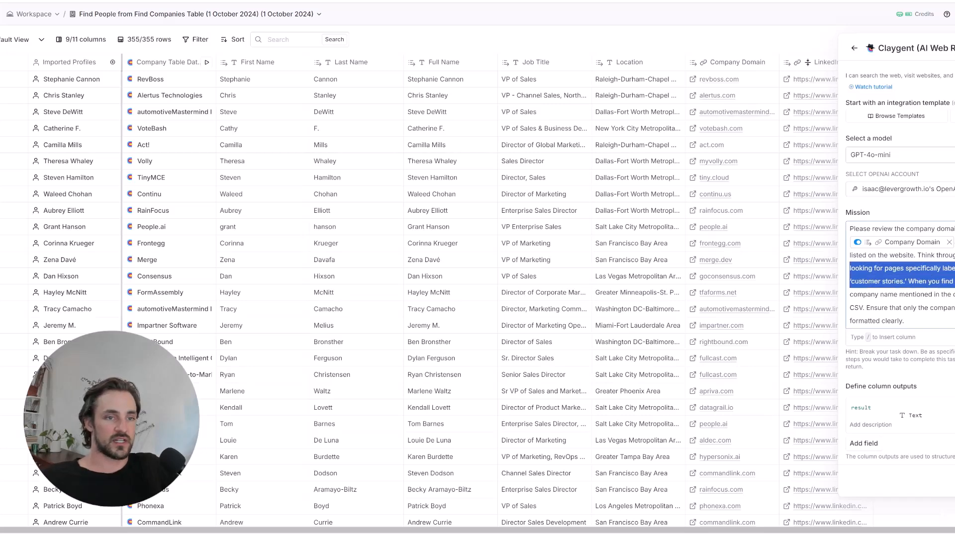
pyautogui.press('Right')
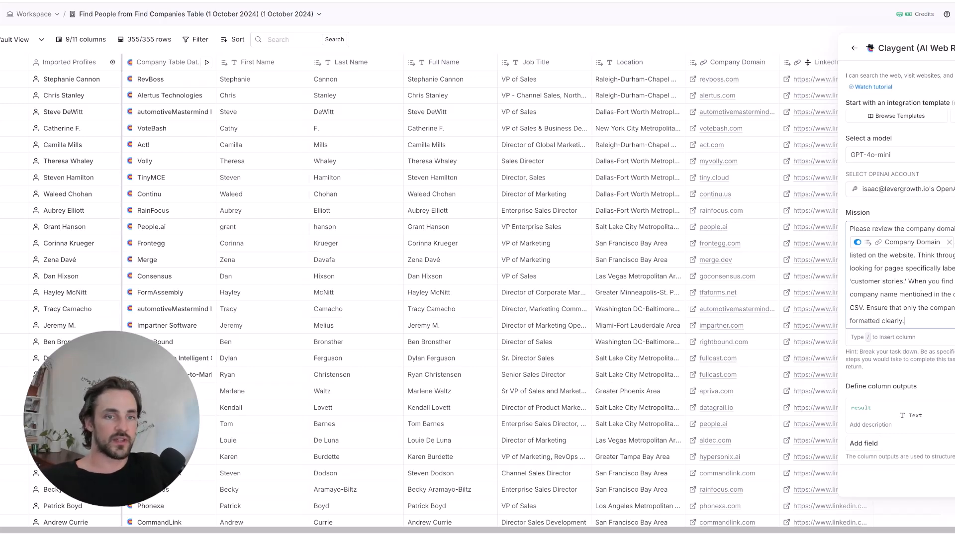
# - Save the Claygent enrichment and run it on the first 10 rows of the people table
pyautogui.click(954, 482)
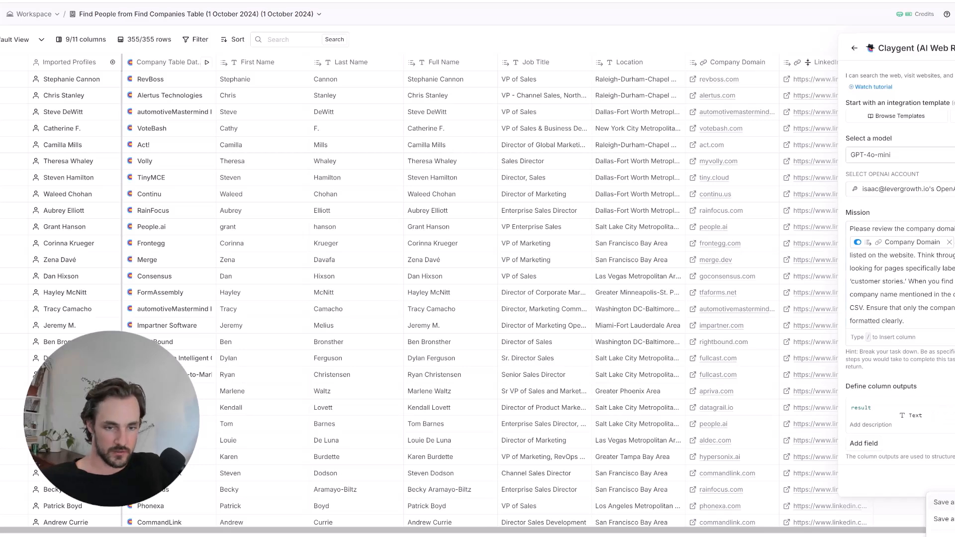
pyautogui.click(953, 517)
pyautogui.moveTo(853, 531); pyautogui.dragTo(880, 530)
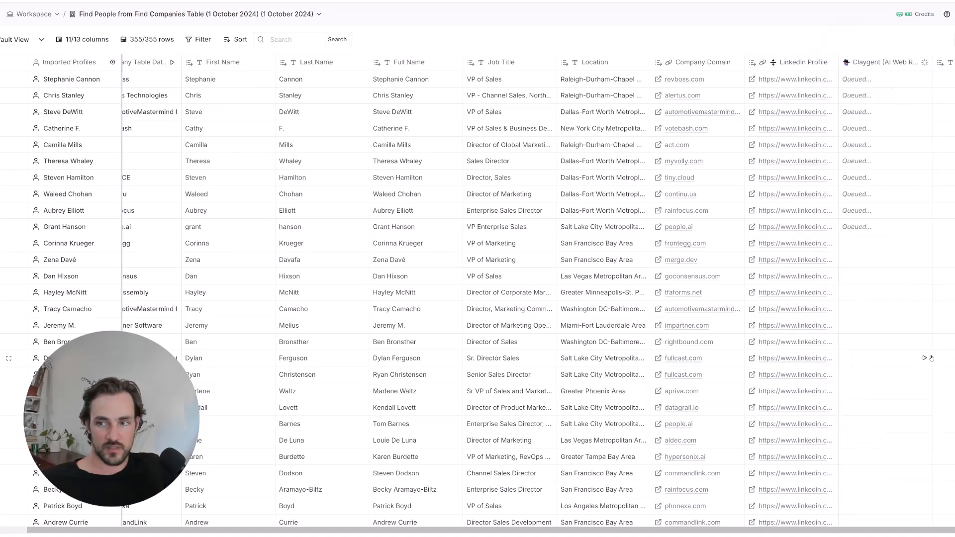
pyautogui.moveTo(758, 531); pyautogui.dragTo(802, 530)
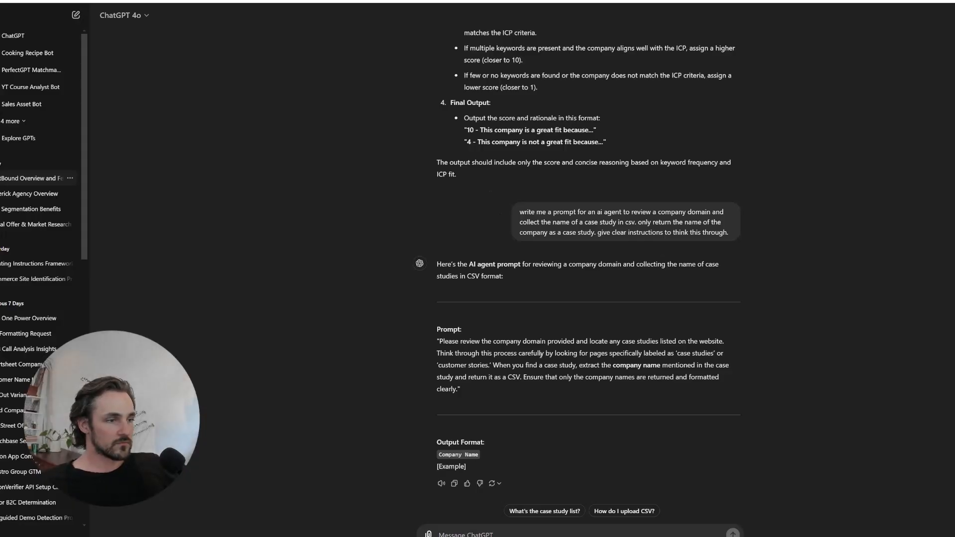
# - Review the case-study prompt in ChatGPT, and inspect the Claygent result details for the automotiveMastermind and RainFocus rows in Clay
pyautogui.moveTo(438, 341); pyautogui.dragTo(461, 389)
pyautogui.click(452, 461)
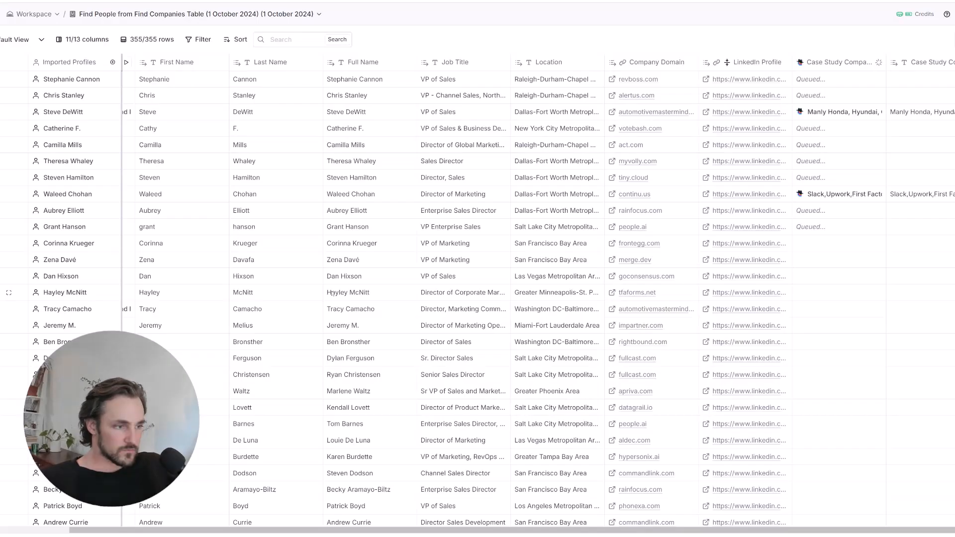
pyautogui.click(840, 111)
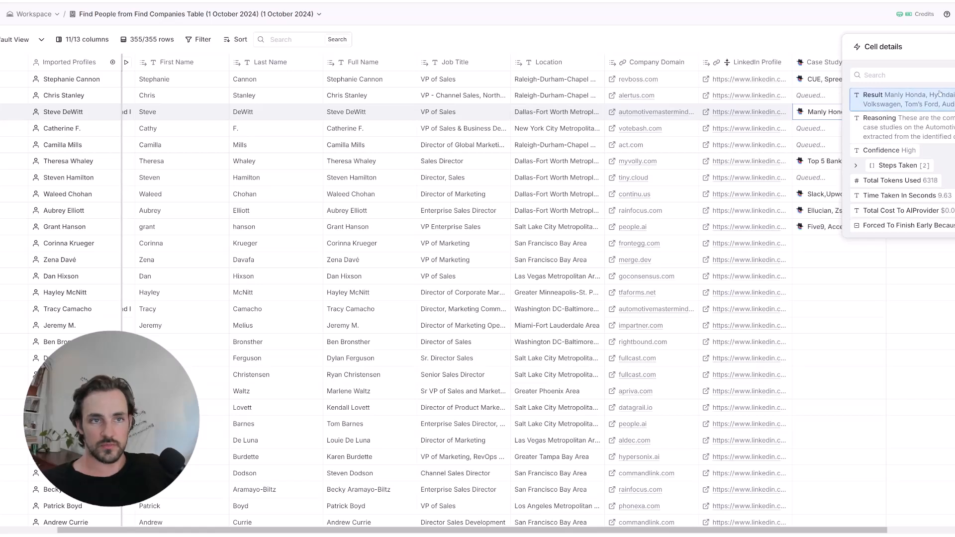
pyautogui.click(818, 211)
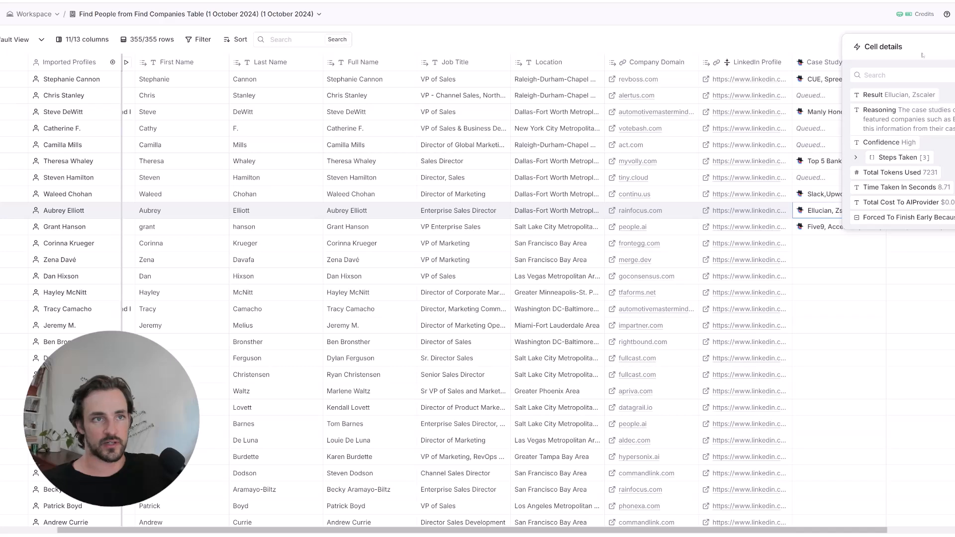
pyautogui.press('Escape')
# - Add a formula column and generate its formula from "Give me everything before the first column in" plus the Case Study Companies Result column
pyautogui.click(954, 62)
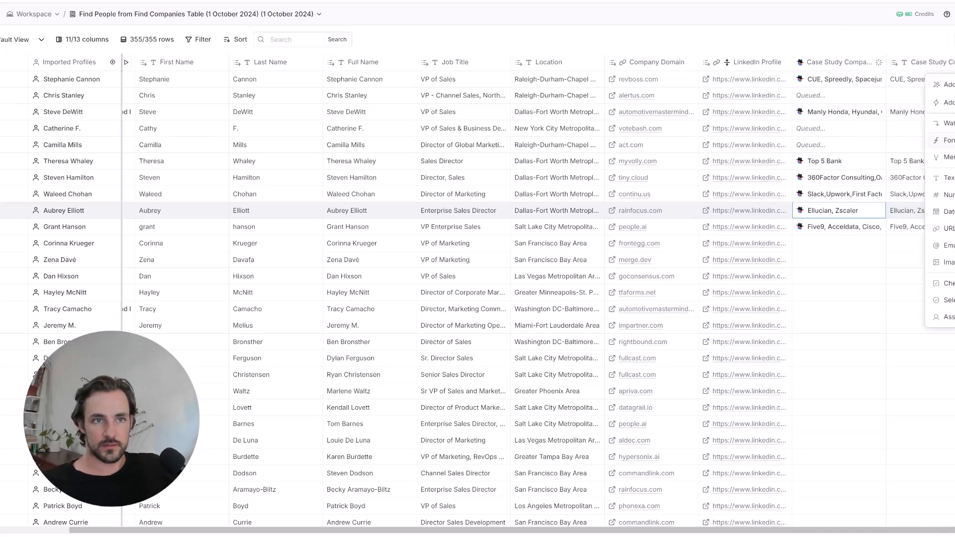
pyautogui.click(945, 140)
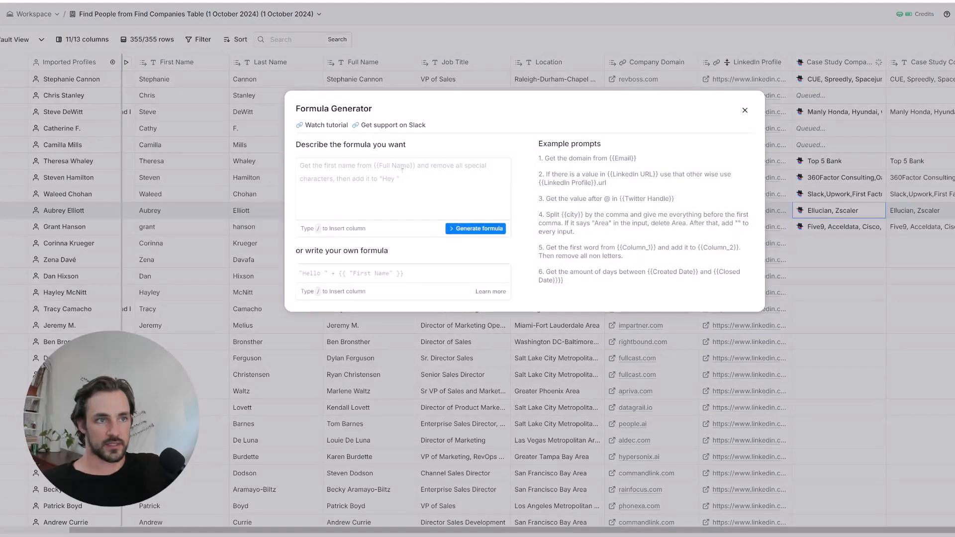
pyautogui.click(350, 178)
pyautogui.write('Give me e')
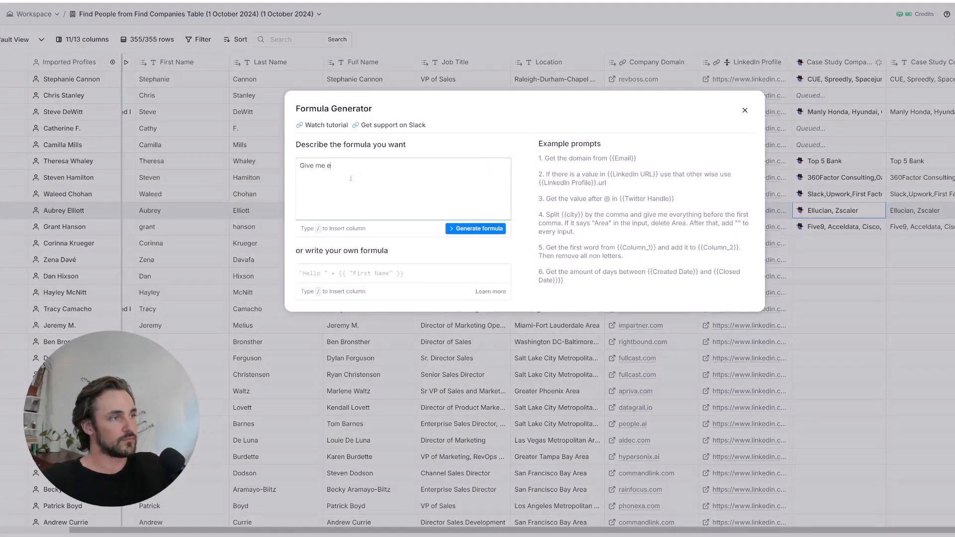
pyautogui.write('verything before th')
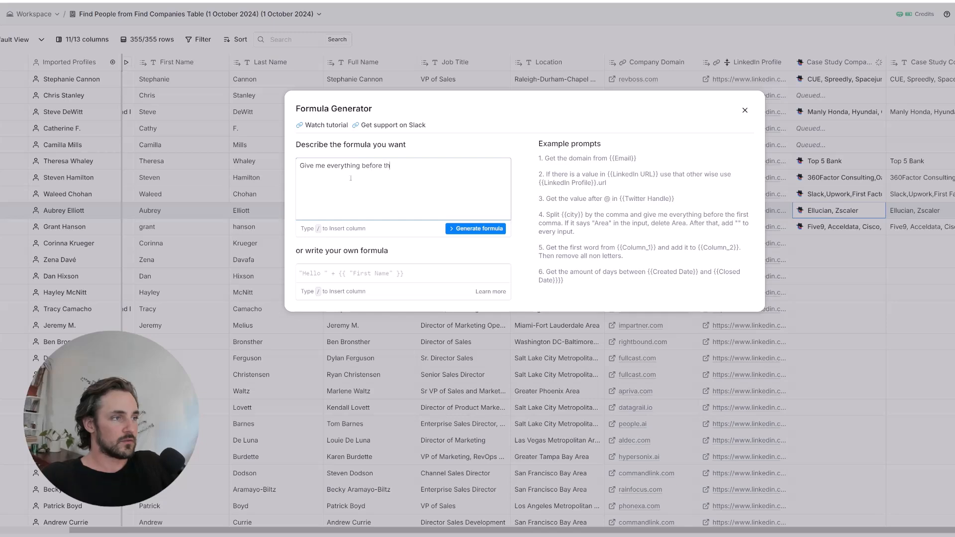
pyautogui.write('e first column in /case')
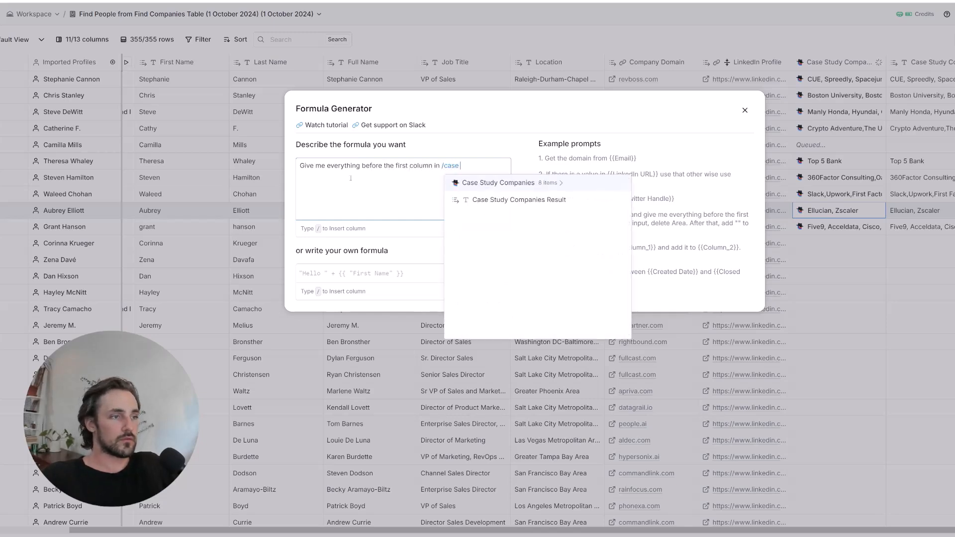
pyautogui.click(490, 203)
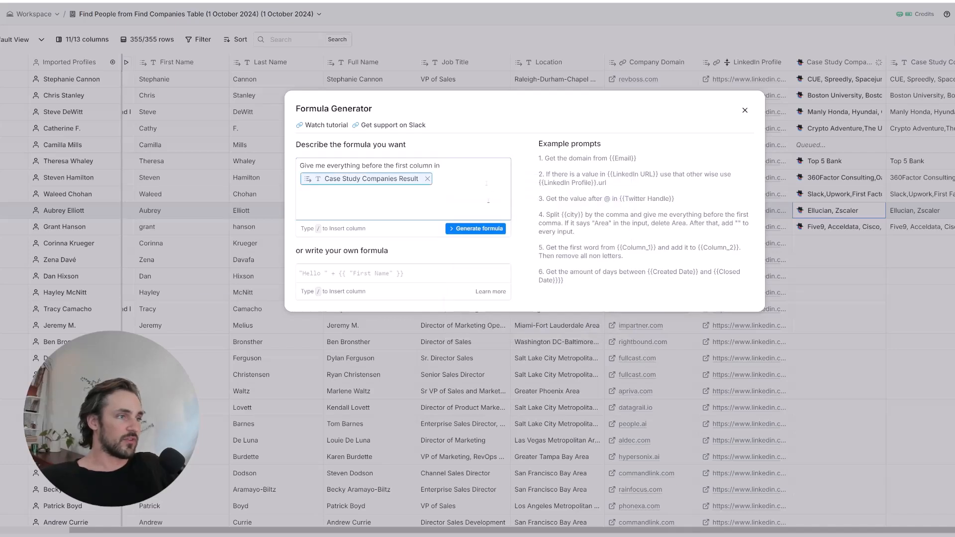
pyautogui.click(490, 229)
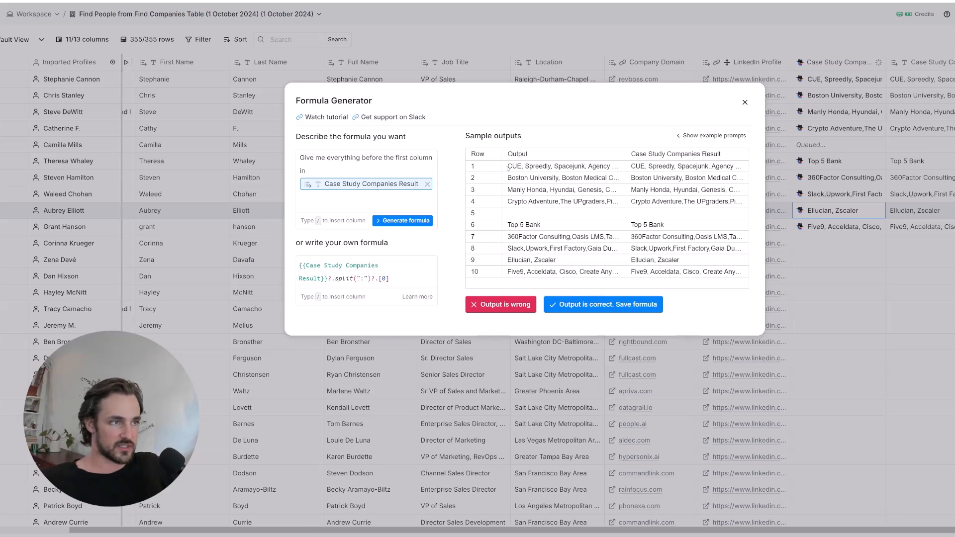
# - Replace "column" with "comma" in the formula description, then regenerate and save the formula
pyautogui.doubleClick(406, 163)
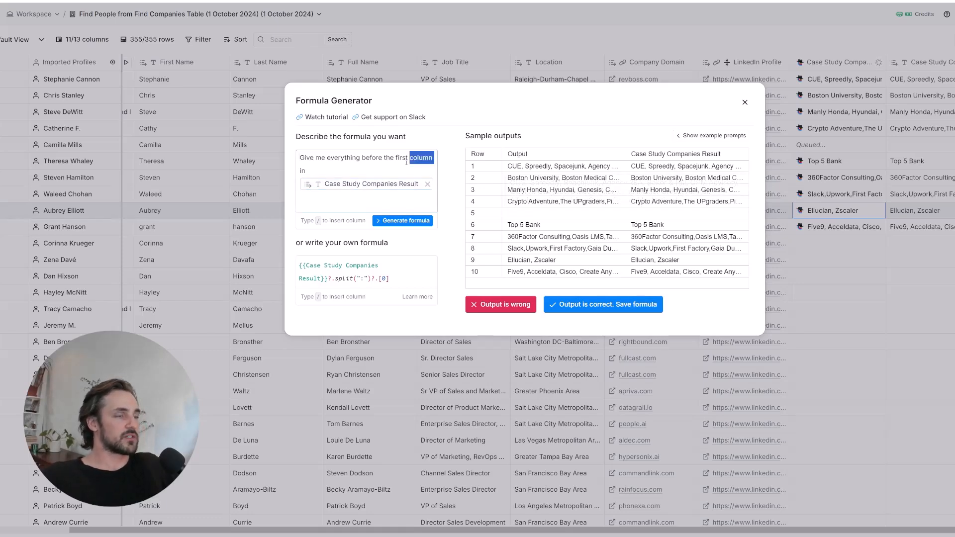
pyautogui.write('commai')
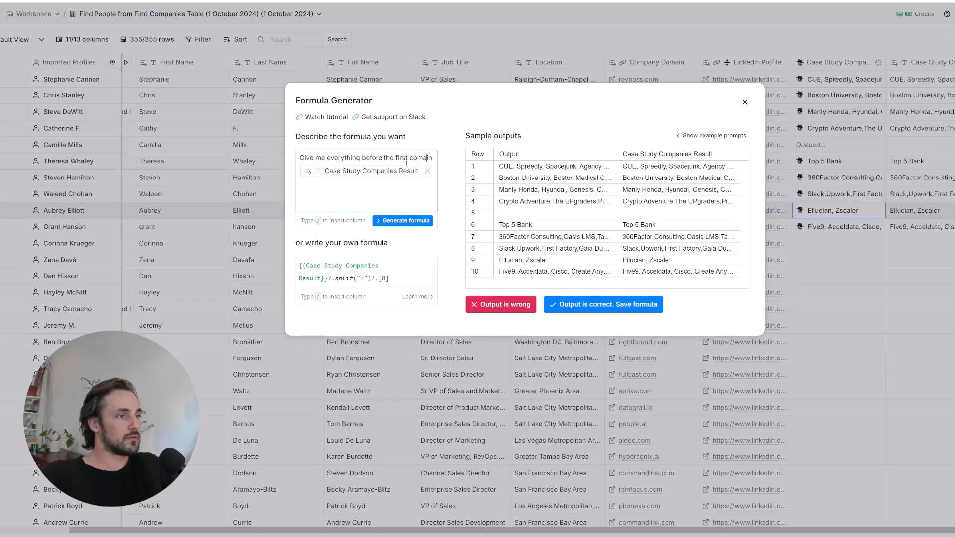
pyautogui.write(' m')
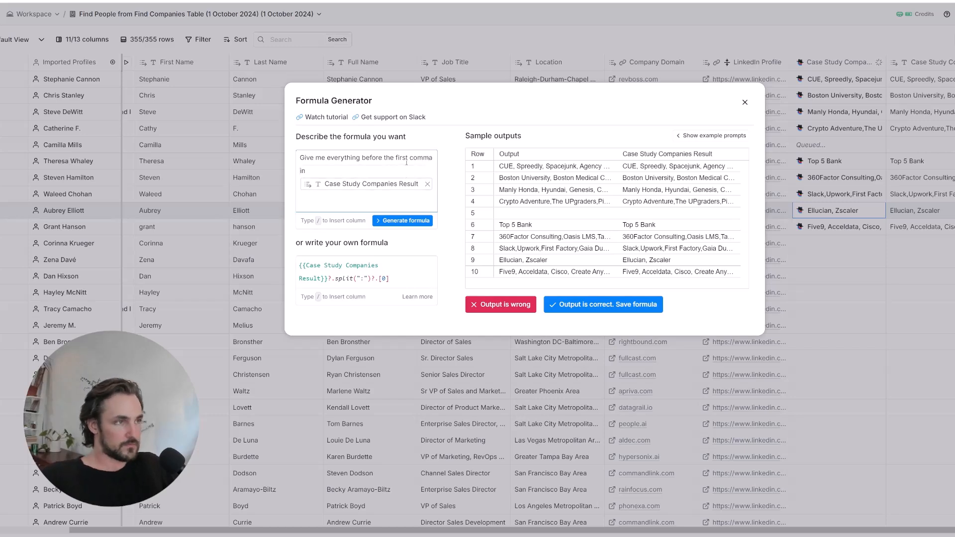
pyautogui.click(413, 221)
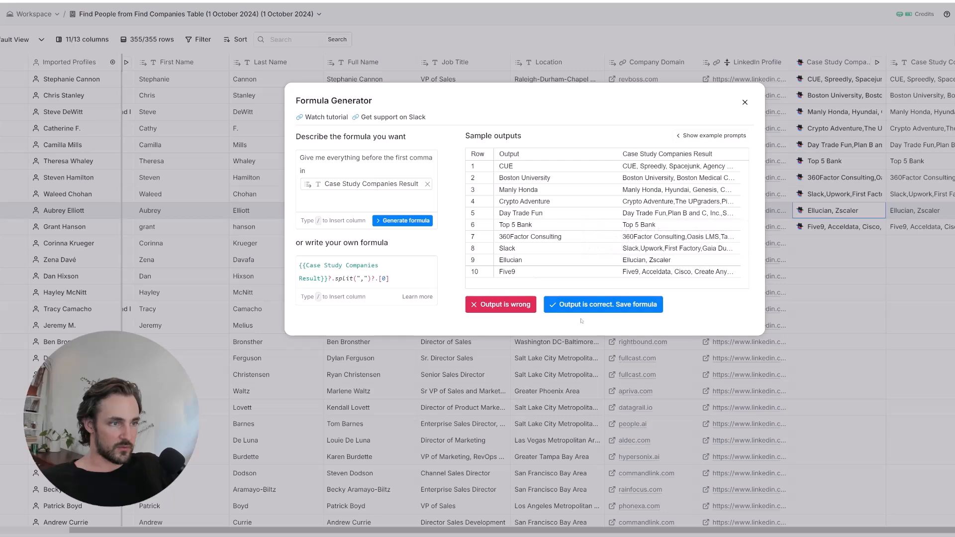
pyautogui.click(583, 300)
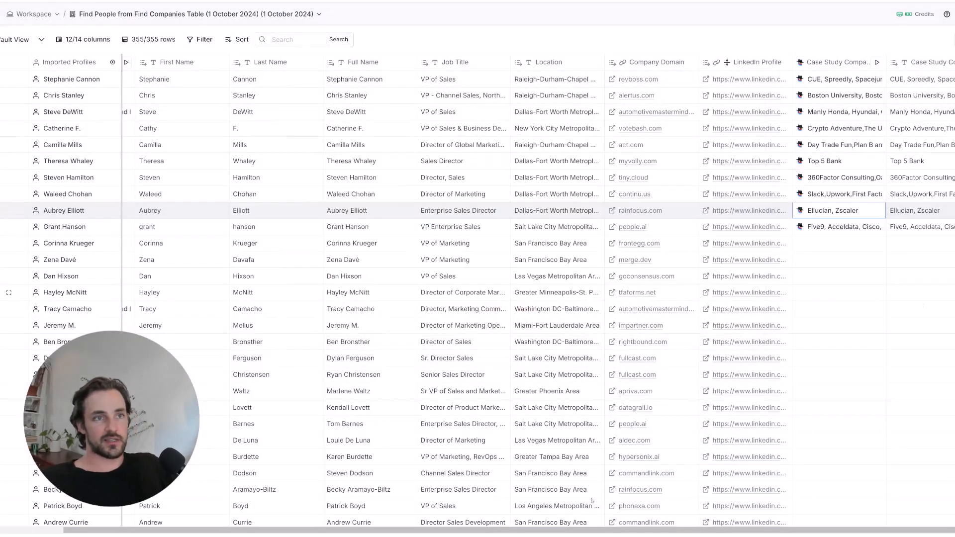
# - Switch to the Google Docs campaign plan and add step 7, "Find email address of prospect", after the Claygent step
pyautogui.hscroll(3, 562, 532)
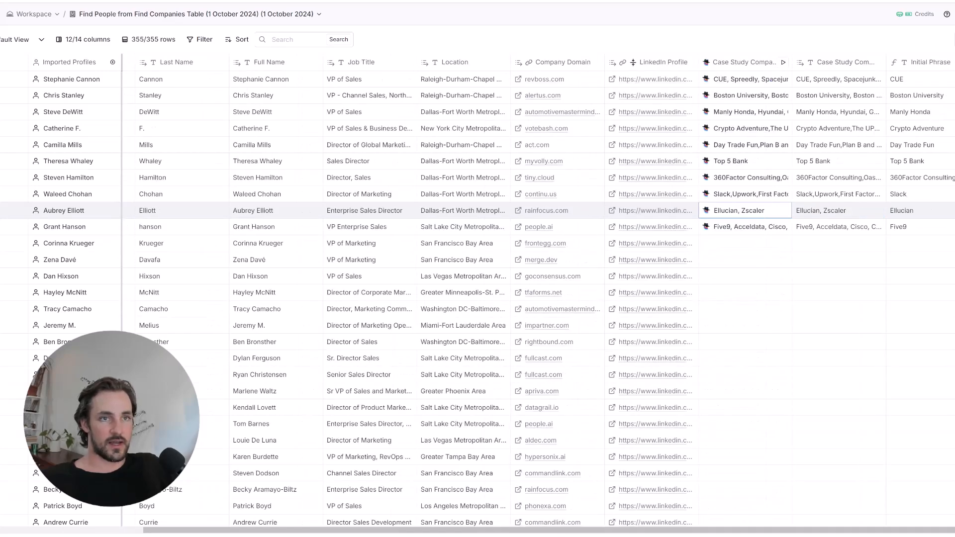
pyautogui.hotkey('ctrl', 'Tab')
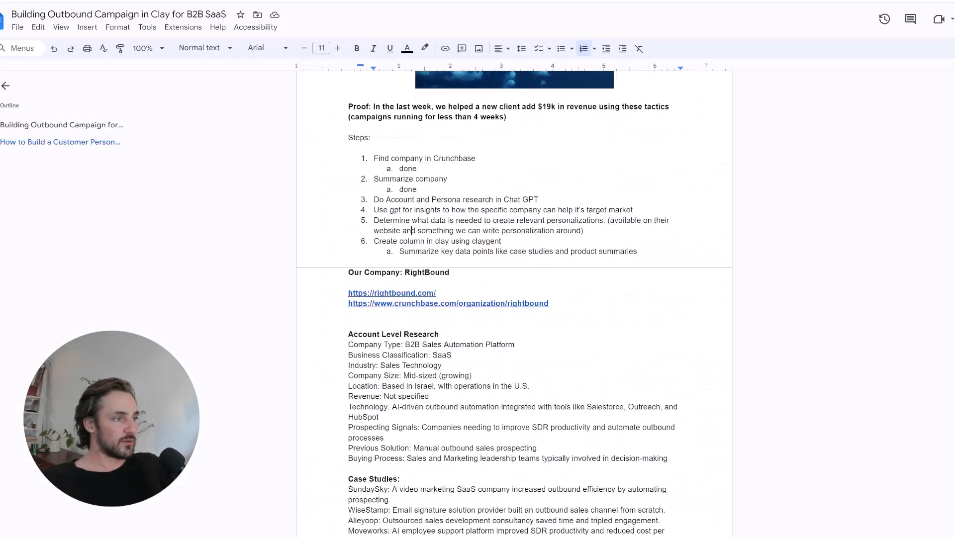
pyautogui.tripleClick(424, 232)
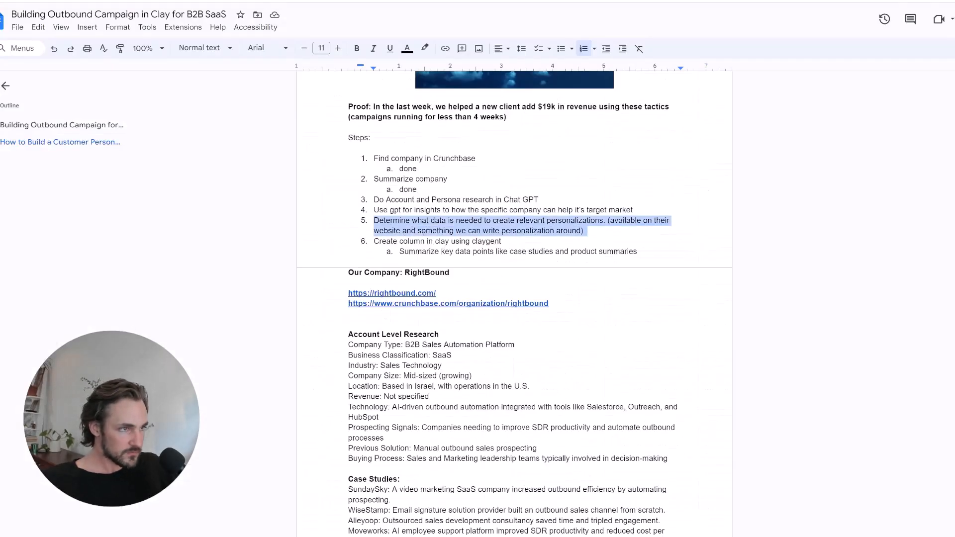
pyautogui.tripleClick(427, 241)
pyautogui.tripleClick(515, 252)
pyautogui.click(497, 241)
pyautogui.press('Return')
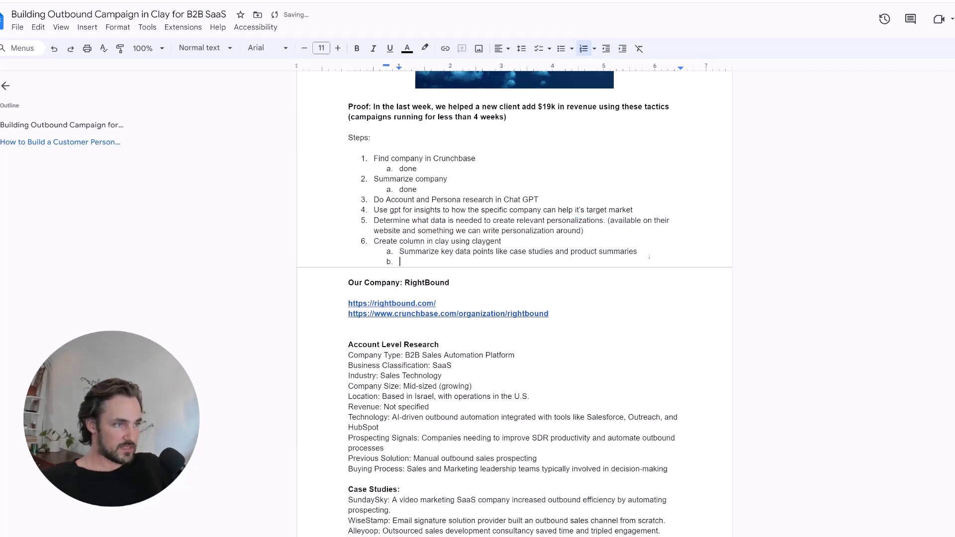
pyautogui.hotkey('shift', 'Tab')
pyautogui.write('Find email addre')
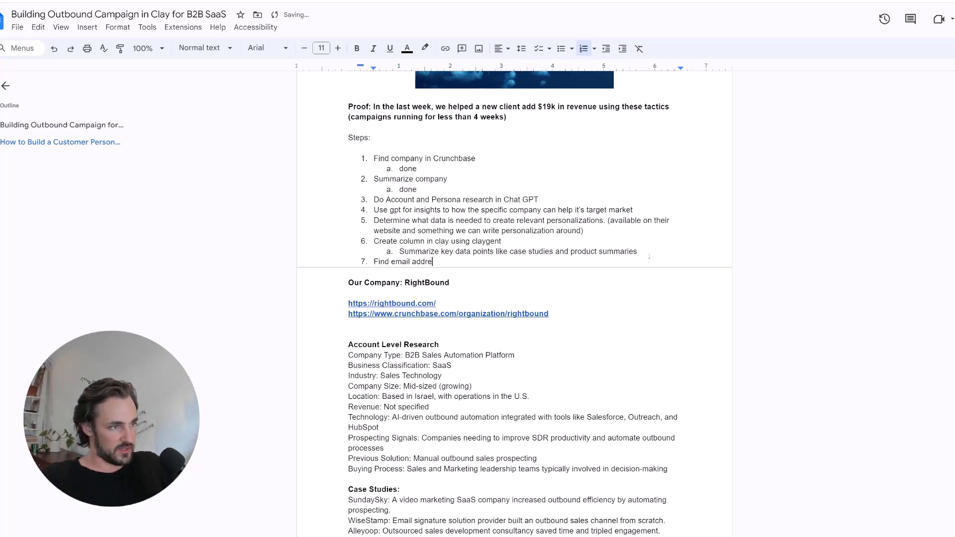
pyautogui.write('ss of')
pyautogui.press('BackSpace')
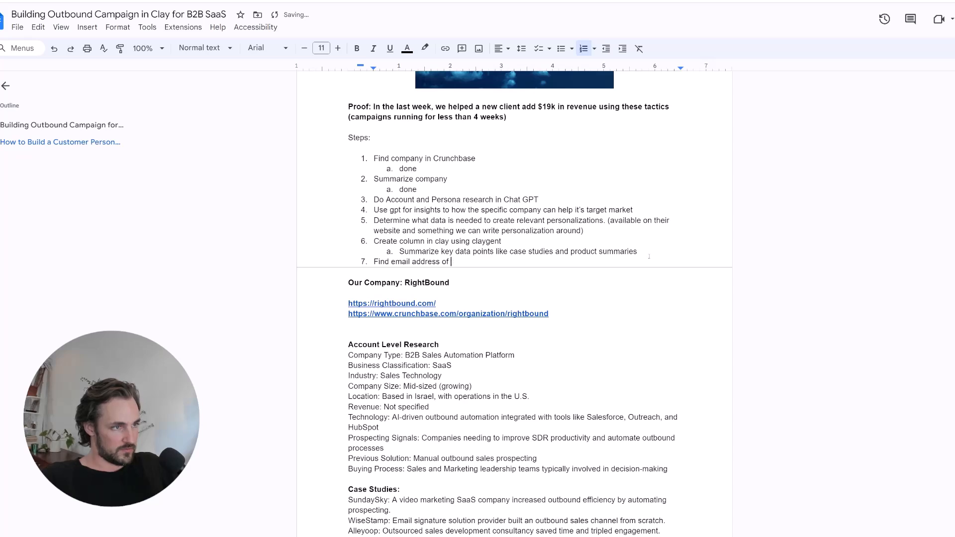
pyautogui.write('prospect')
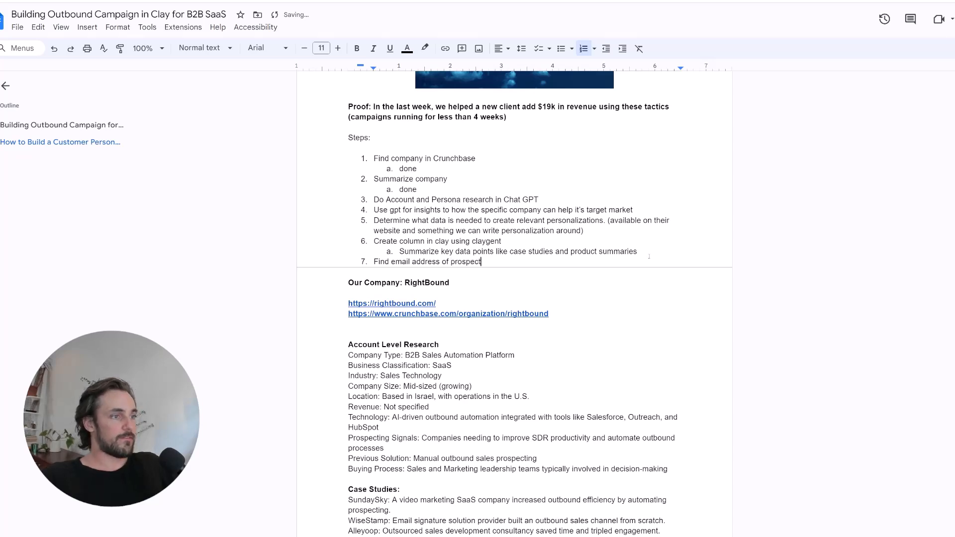
# - Switch to the Clay people table, add the Icypeas Find Work Email enrichment using Full Name and Company Domain, and run it on the first ten rows
pyautogui.hotkey('ctrl', 'Tab')
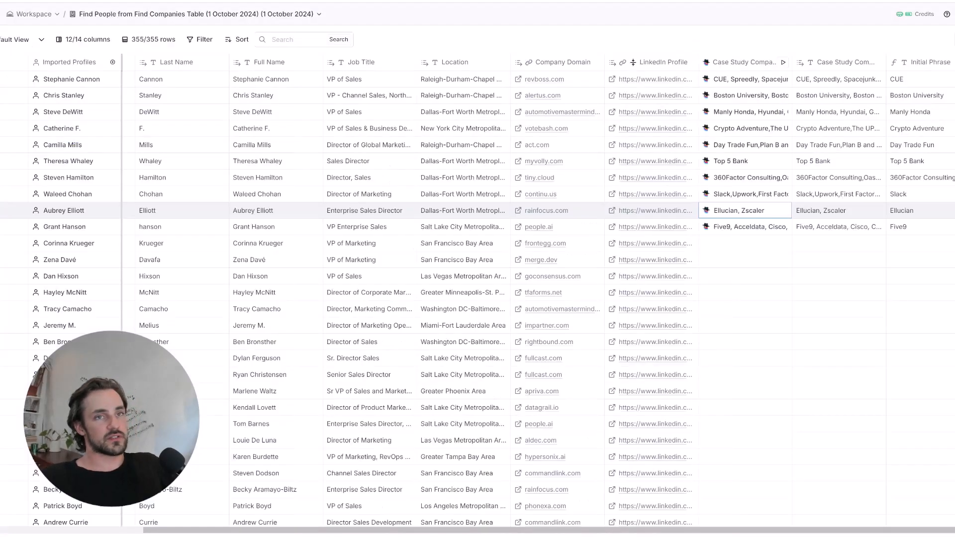
pyautogui.click(953, 62)
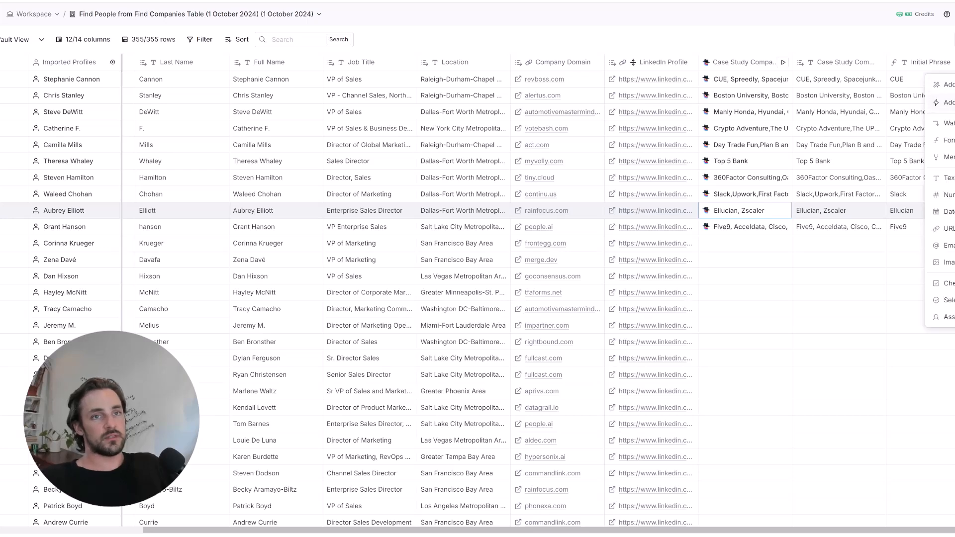
pyautogui.click(946, 85)
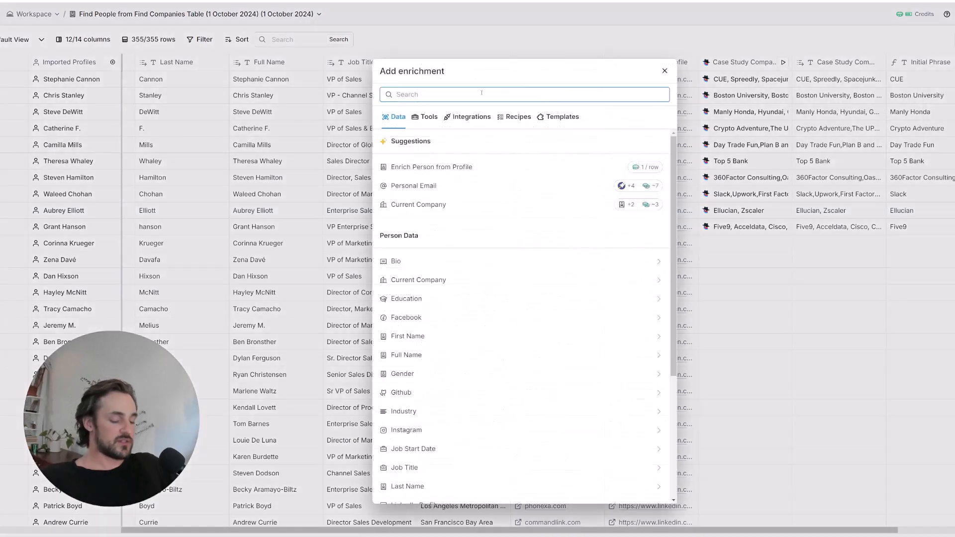
pyautogui.write('icype')
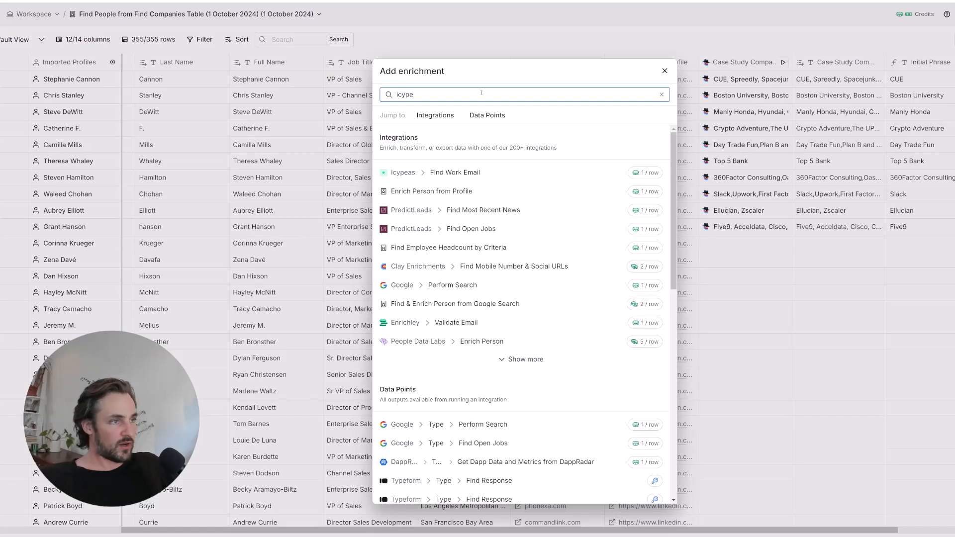
pyautogui.click(468, 175)
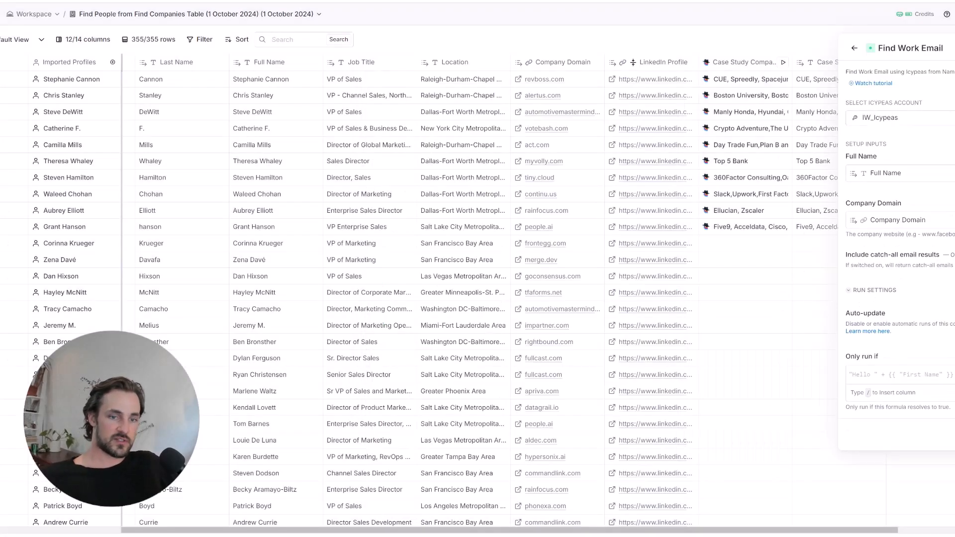
pyautogui.click(953, 434)
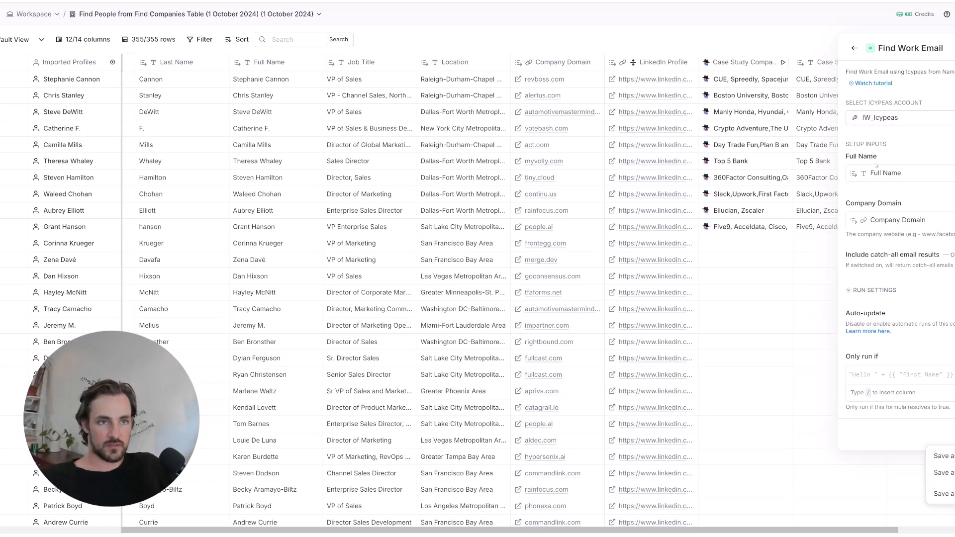
pyautogui.click(945, 456)
pyautogui.moveTo(783, 525); pyautogui.dragTo(935, 526)
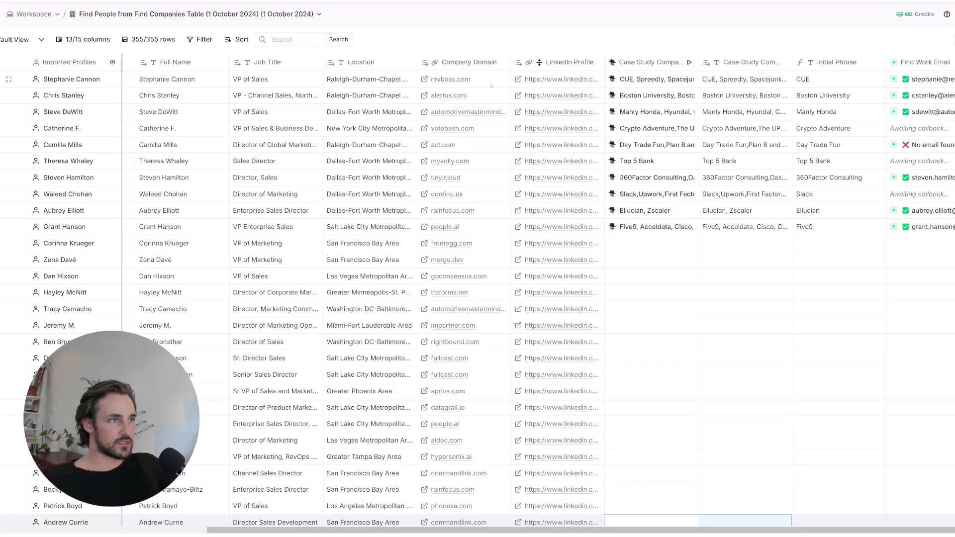
# - Open the first prospect's LinkedIn profile and look through it, and review the numbered steps in the Google Docs campaign plan
pyautogui.click(169, 82)
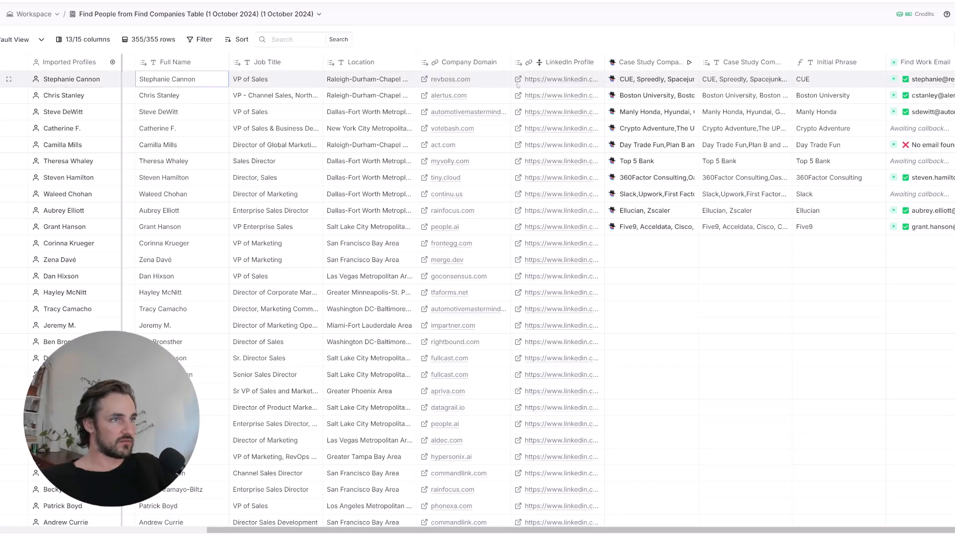
pyautogui.click(518, 81)
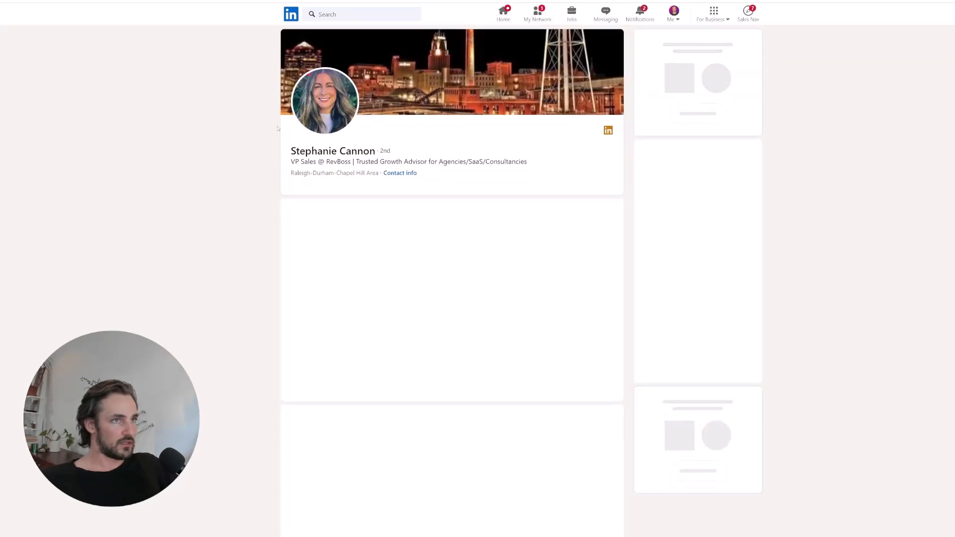
pyautogui.scroll(-10, 277, 128)
pyautogui.scroll(-3, 234, 166)
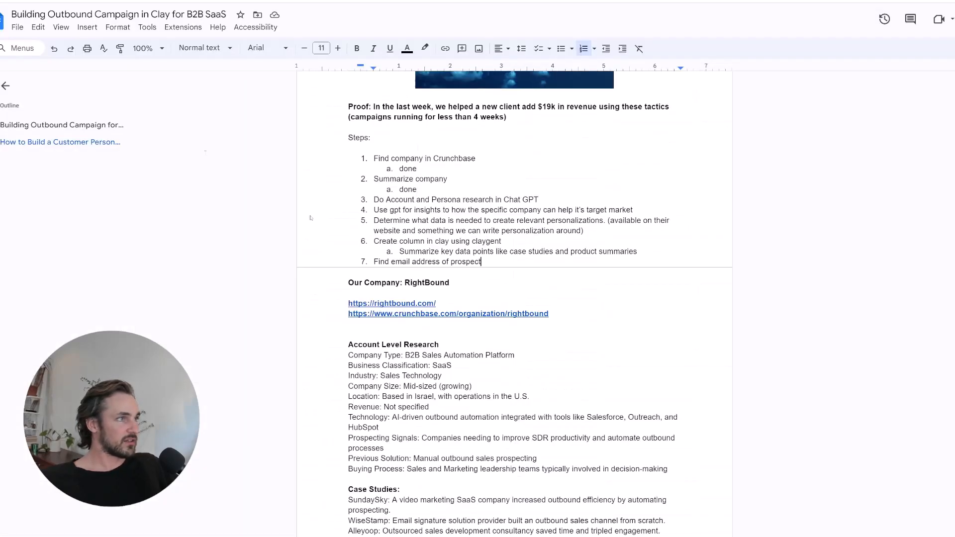
pyautogui.scroll(7, 365, 180)
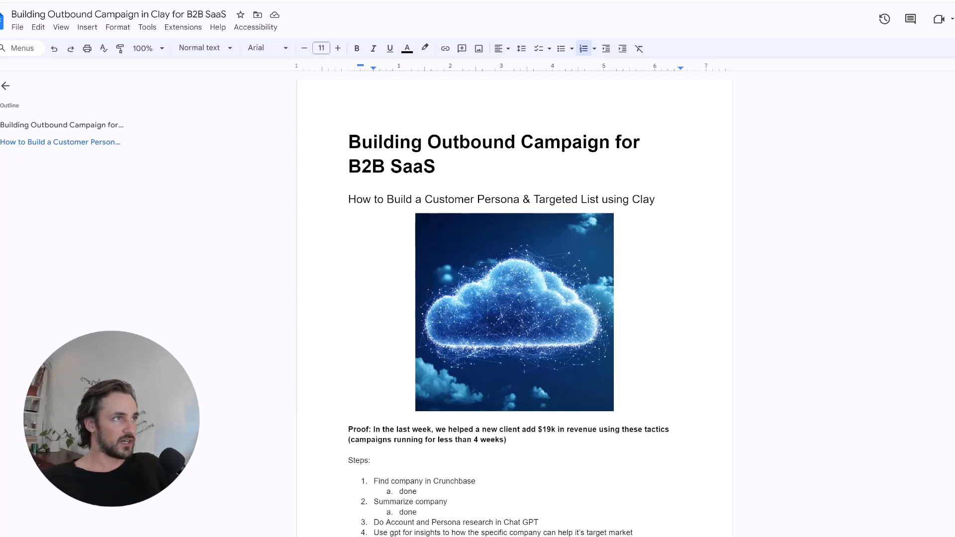
pyautogui.scroll(-3, 374, 154)
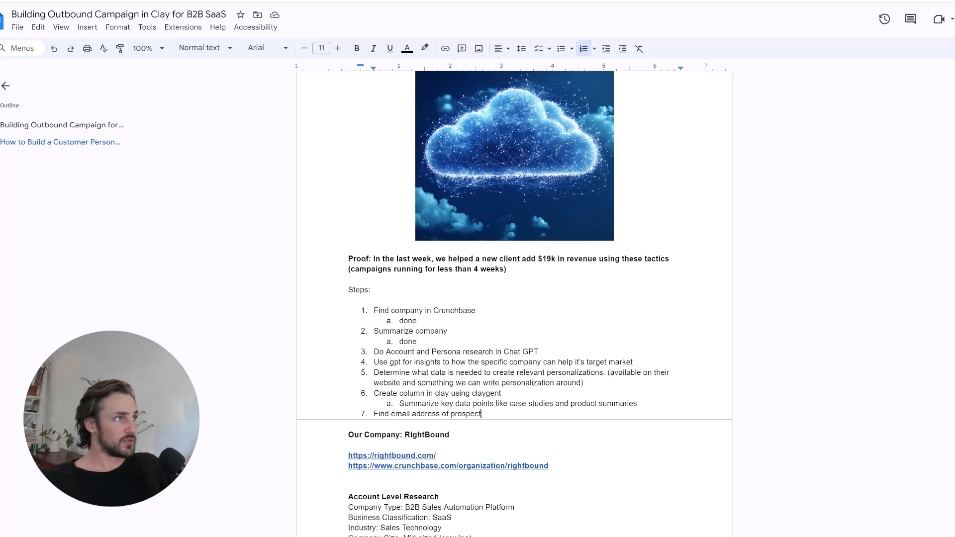
# - Return to the Clay people table and select the first ten rows from LinkedIn Profile through Initial Phrase for review
pyautogui.click(164, 1)
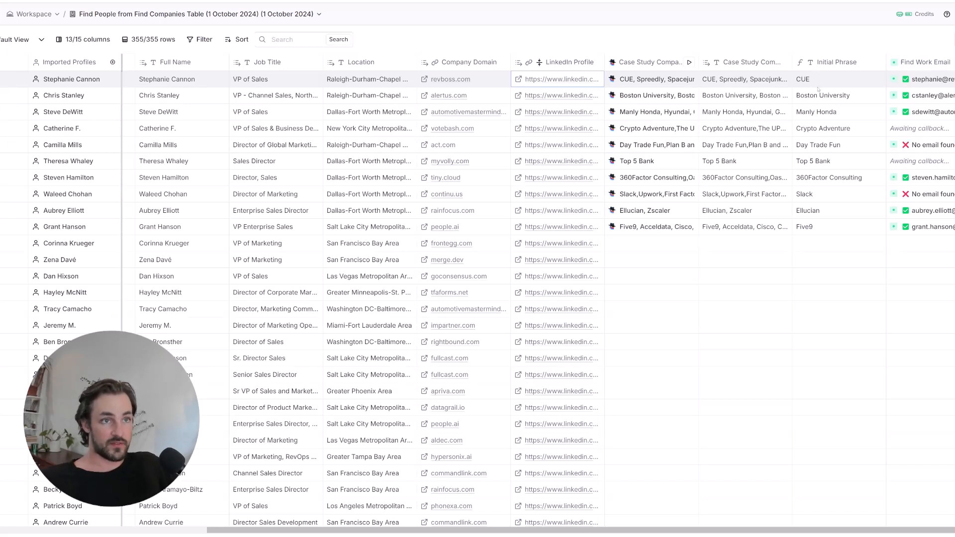
pyautogui.keyDown('shift'); pyautogui.click(824, 228); pyautogui.keyUp('shift')
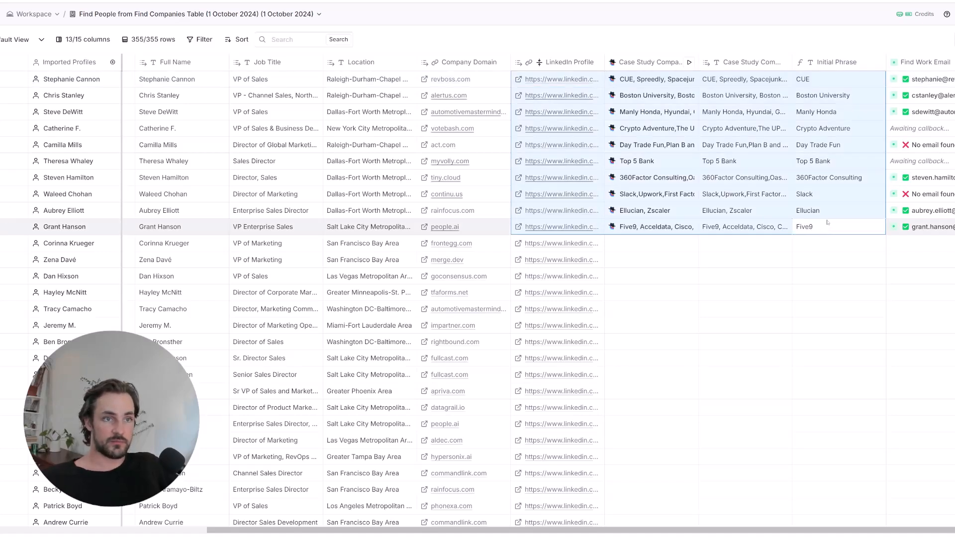